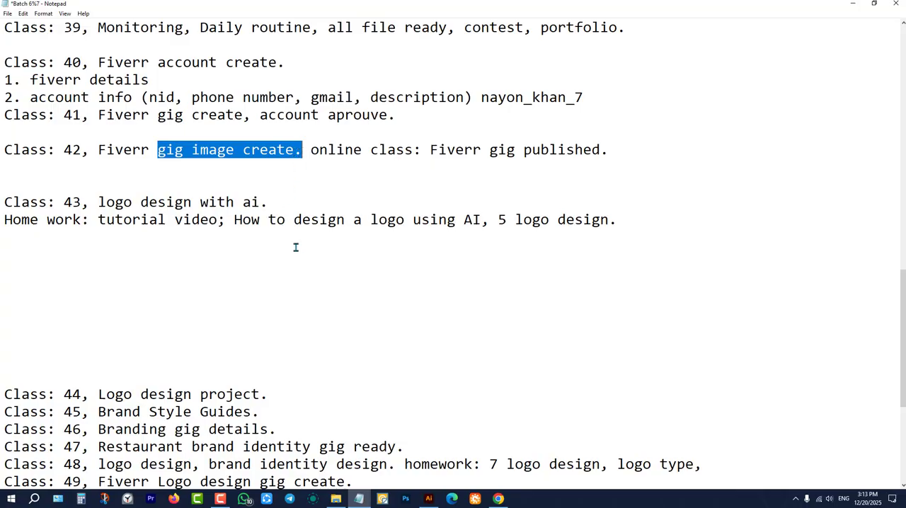
Highlight the Class 43 topic "logo design with ai." in the class notes.
click(287, 218)
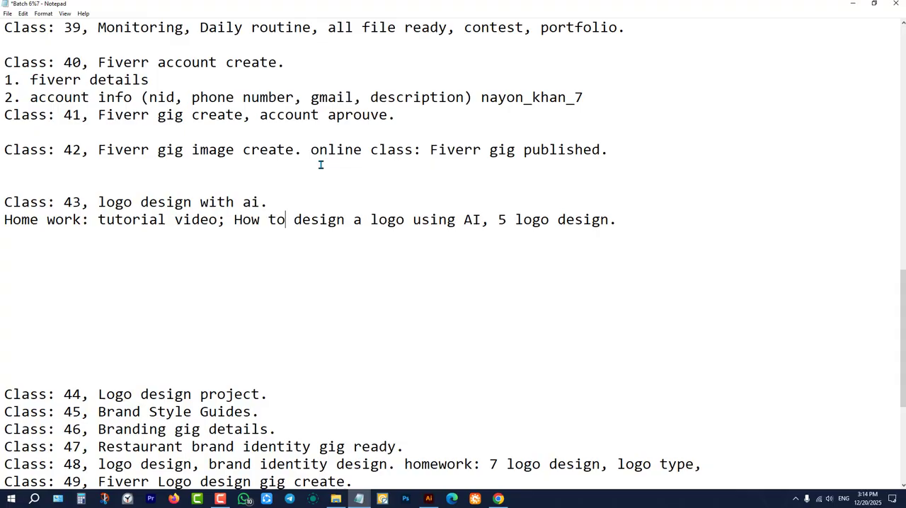
click(628, 222)
drag(98, 203, 277, 203)
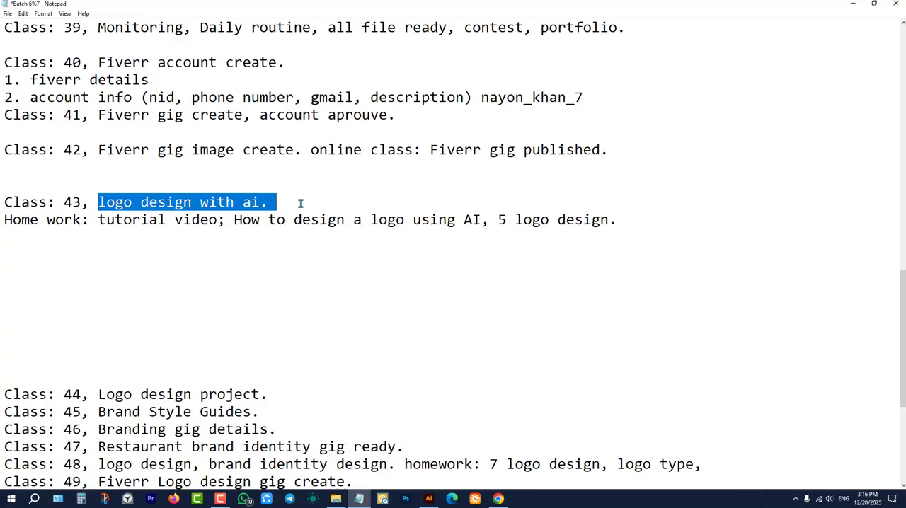
click(300, 202)
Open the Daily routine note from the desktop in full view and highlight its illustrator tricks video item.
click(854, 4)
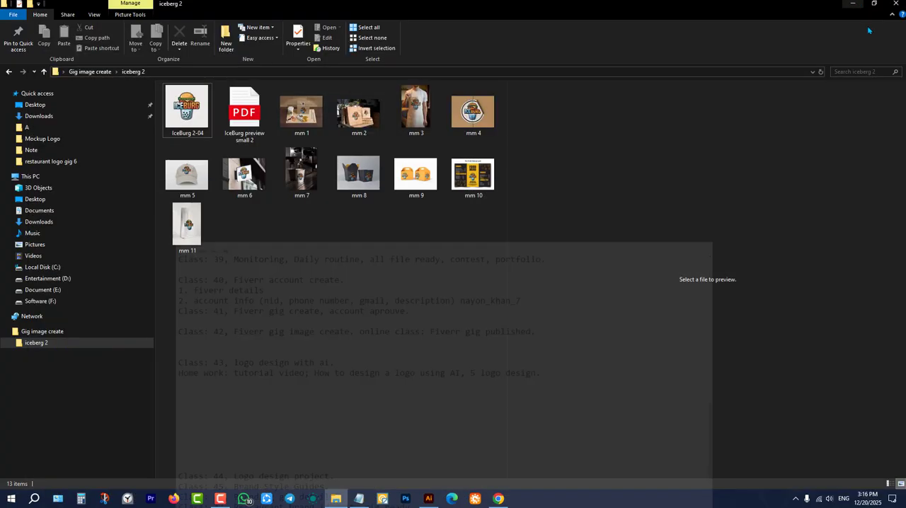
click(852, 4)
double_click(880, 17)
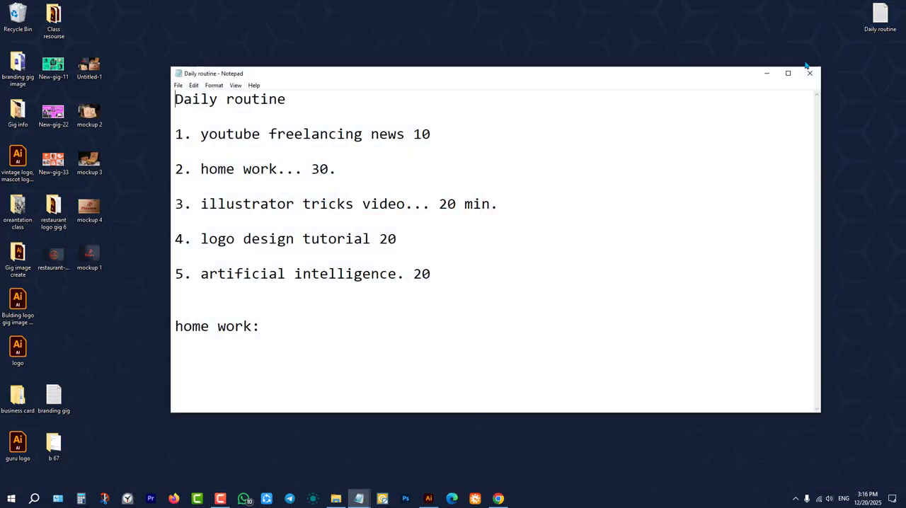
click(788, 73)
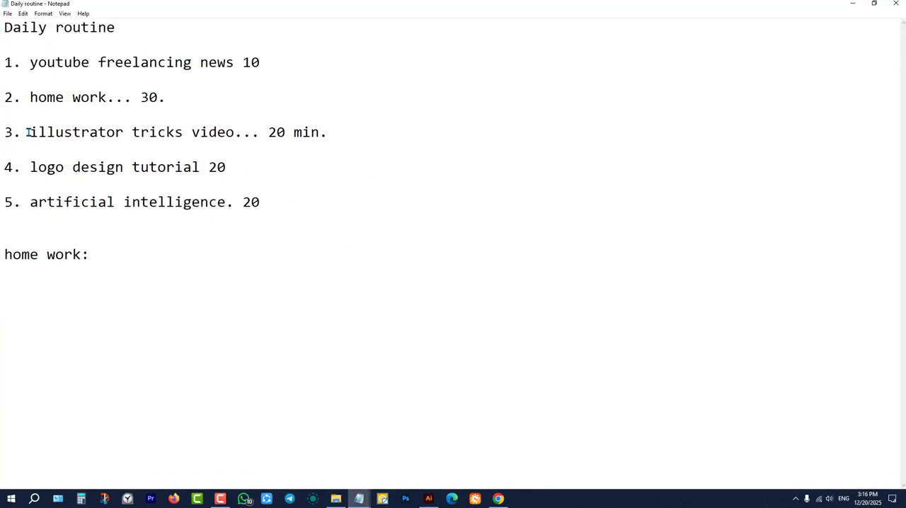
drag(30, 132, 244, 133)
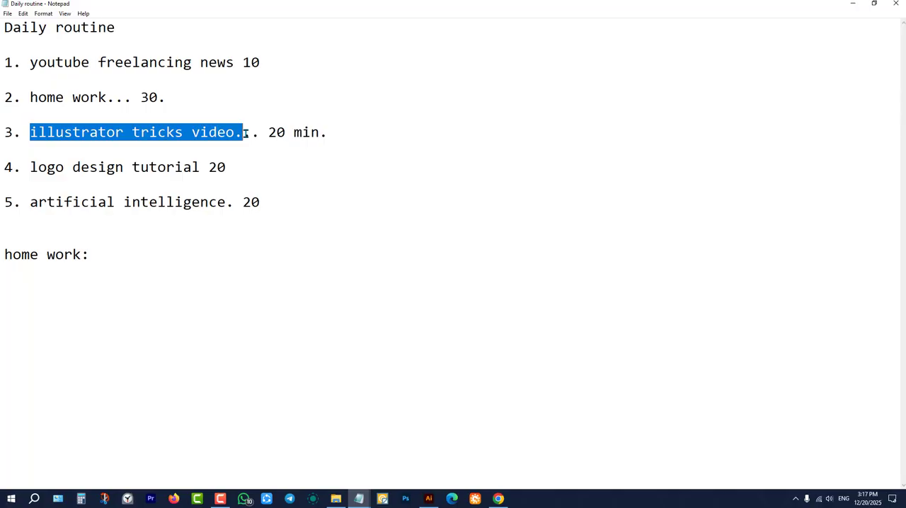
click(319, 194)
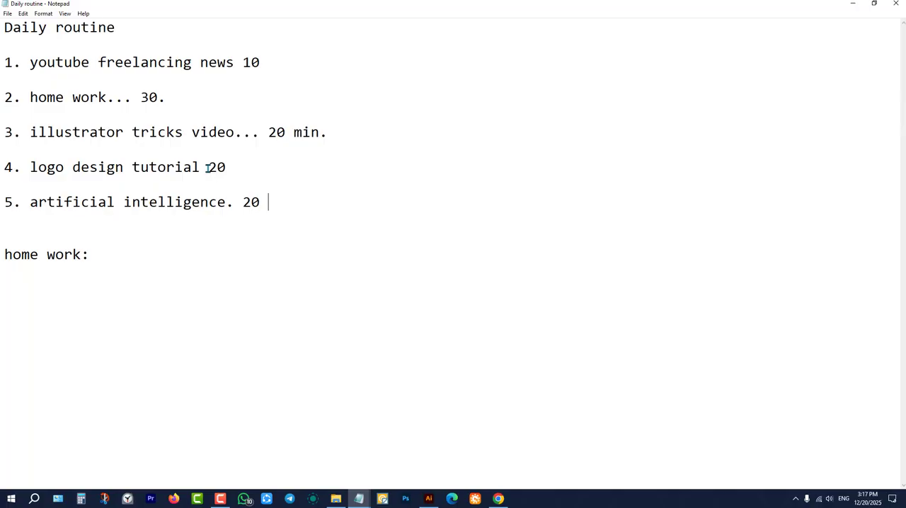
click(275, 170)
click(299, 212)
click(290, 204)
click(852, 4)
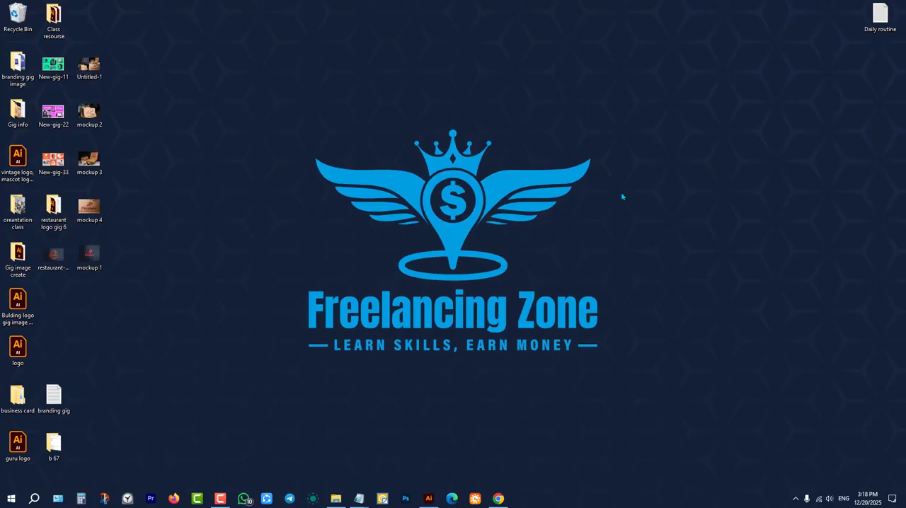
Bring the Daily routine note back up to review its list of daily tasks.
click(504, 500)
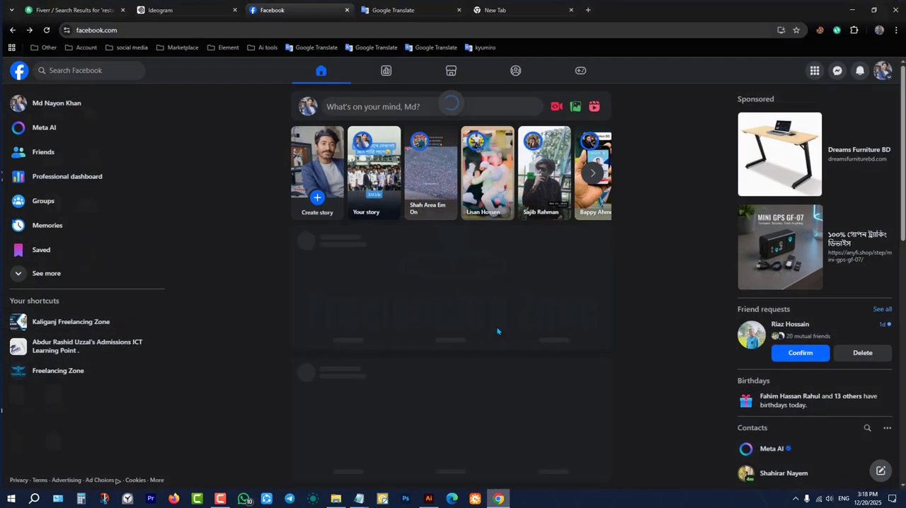
click(855, 7)
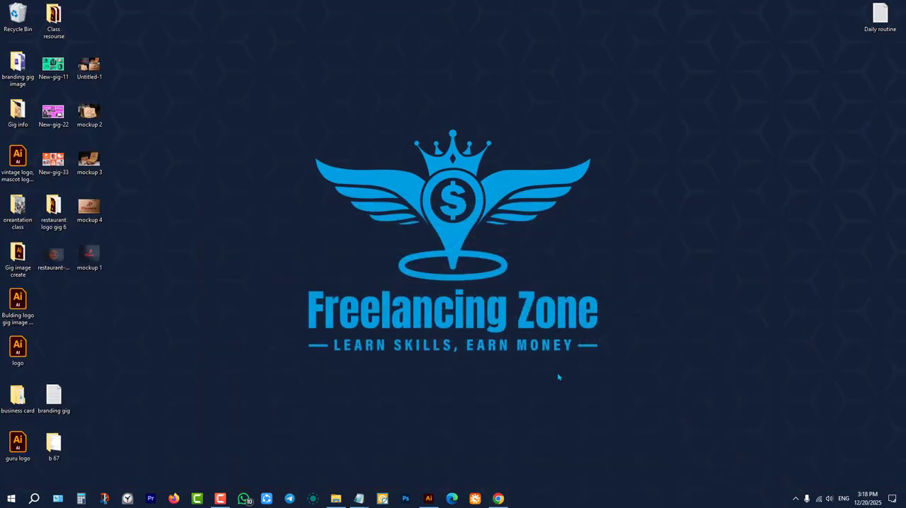
mouse_move(359, 499)
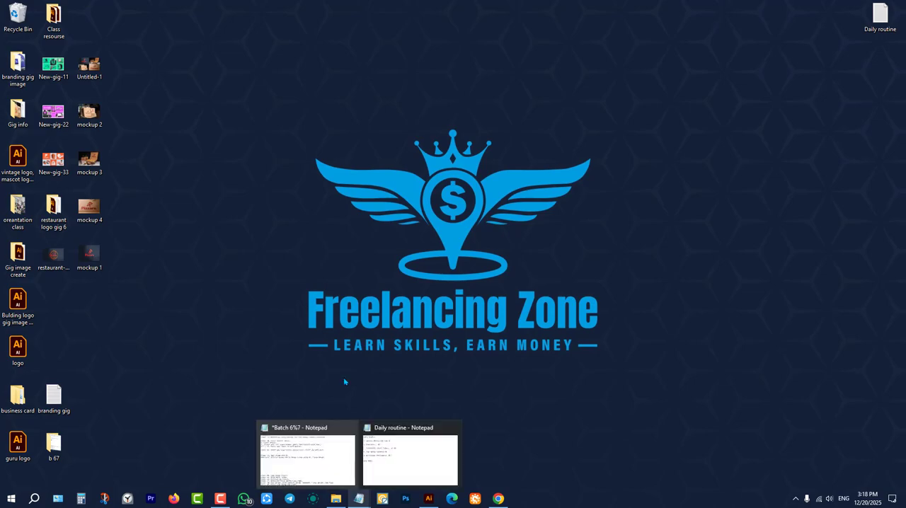
click(383, 449)
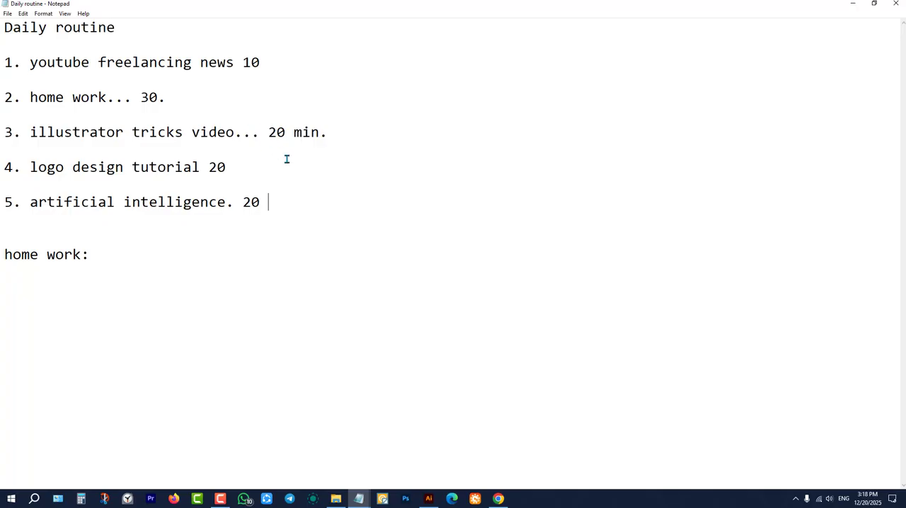
click(853, 3)
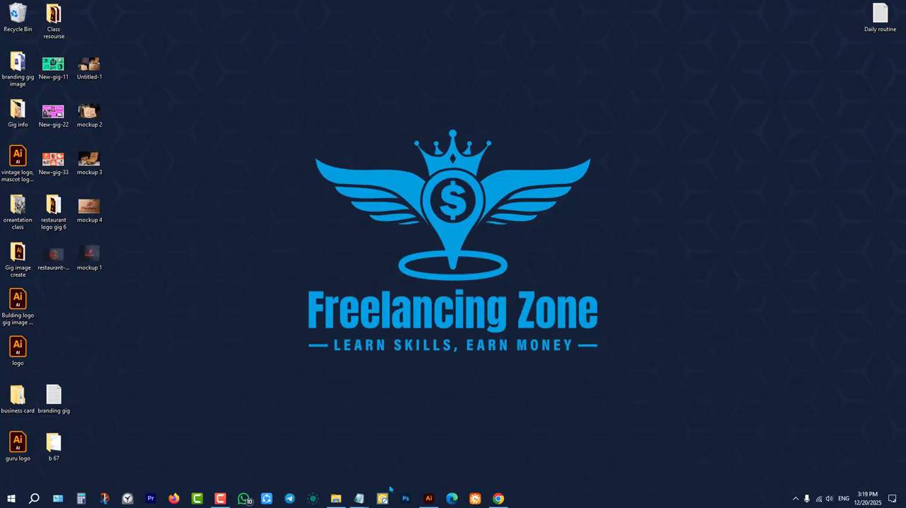
Return to the Batch 6%7 notes and highlight the Class 43 topic and its homework: "How to design a logo using AI" and "5 logo design.".
mouse_move(359, 497)
click(323, 451)
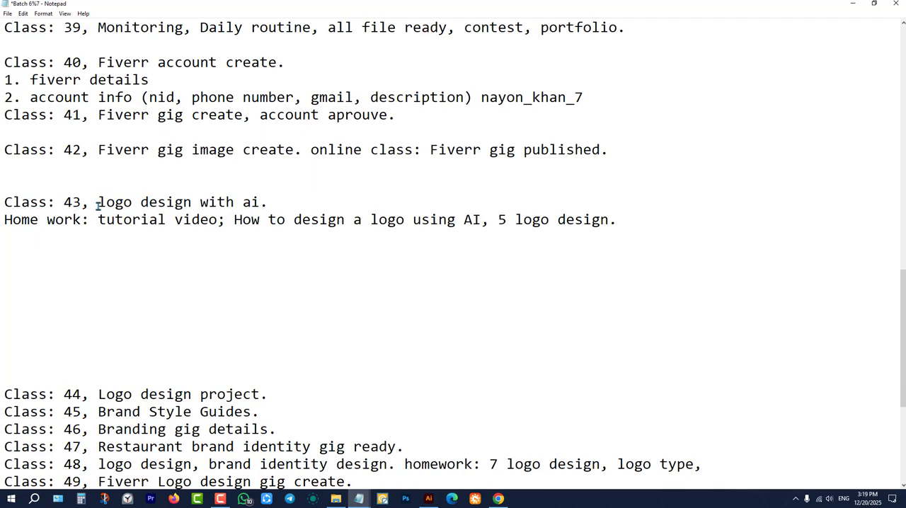
drag(99, 202, 289, 198)
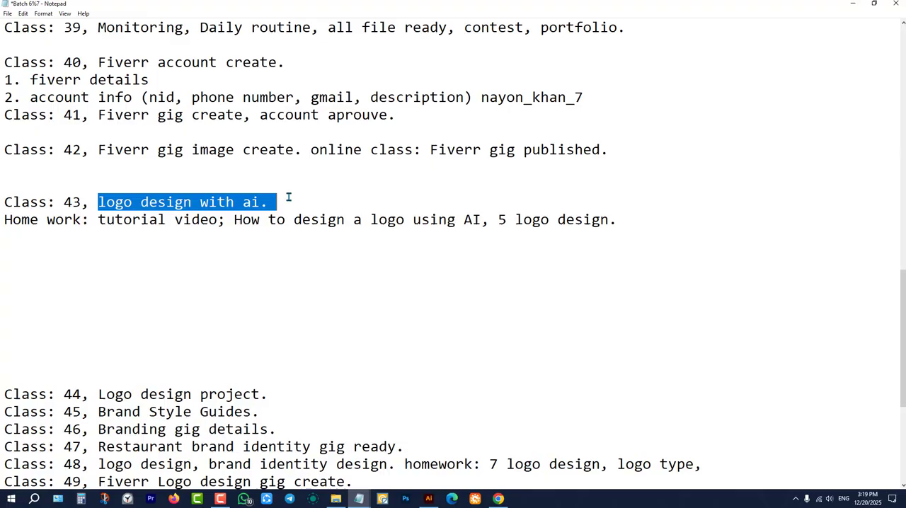
click(325, 202)
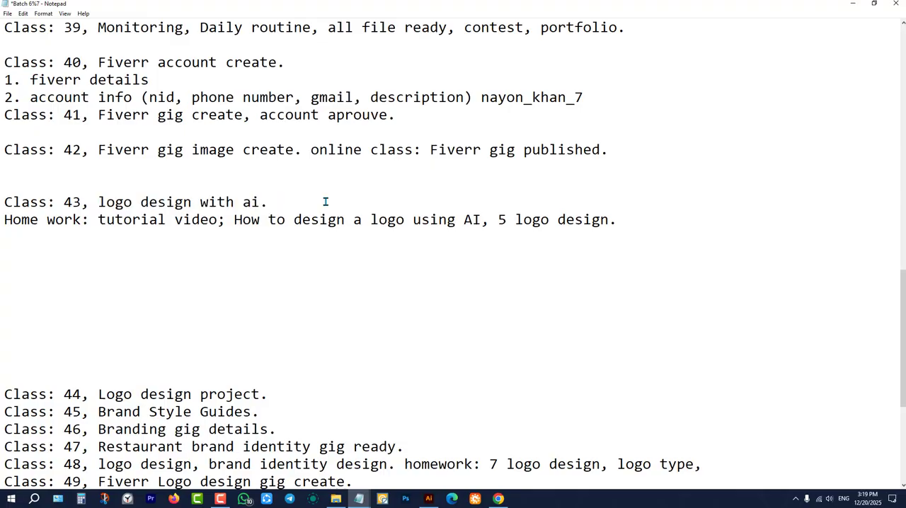
drag(96, 221, 482, 221)
click(276, 221)
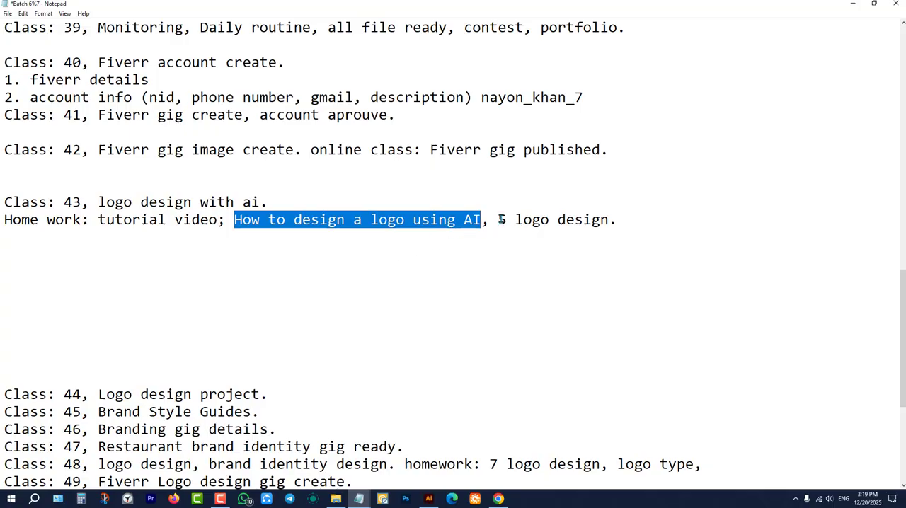
drag(500, 220, 631, 224)
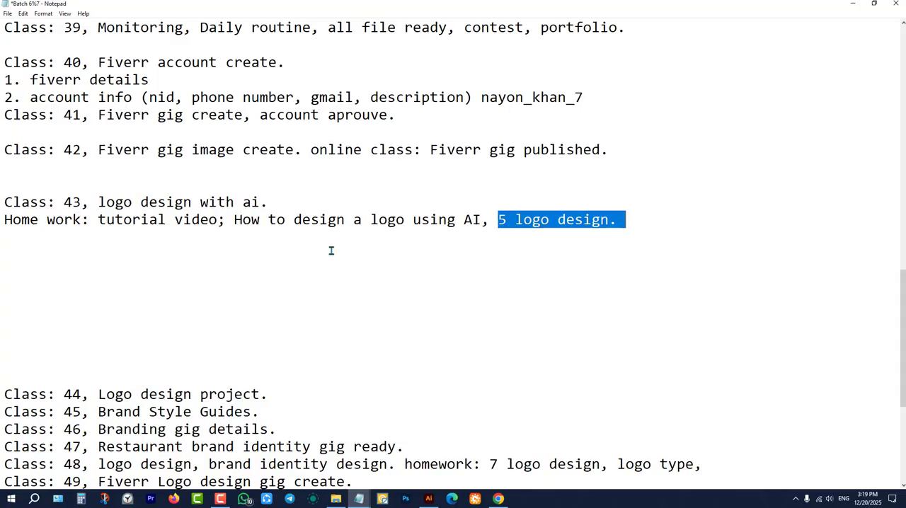
Review the upcoming classes listed below Class 43, highlighting the Class 44 topic "Logo design project.".
scroll(527, 248, down, 3)
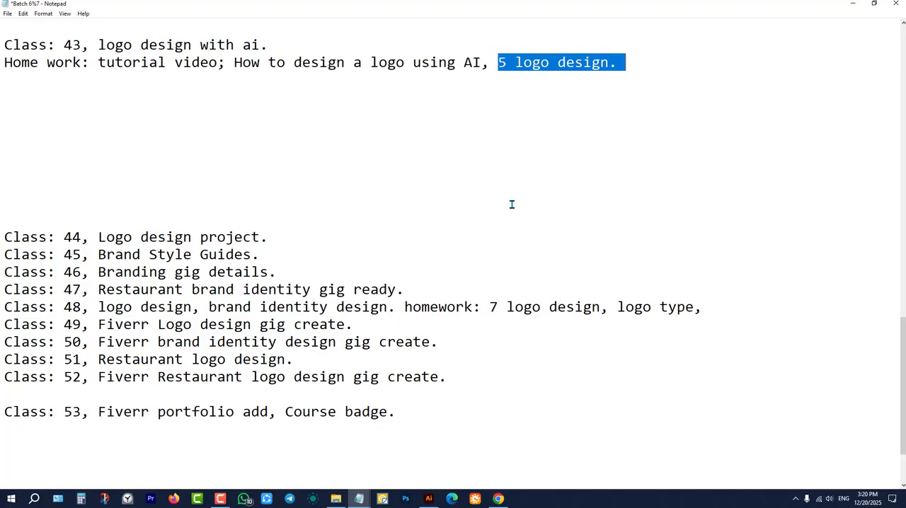
scroll(418, 204, up, 3)
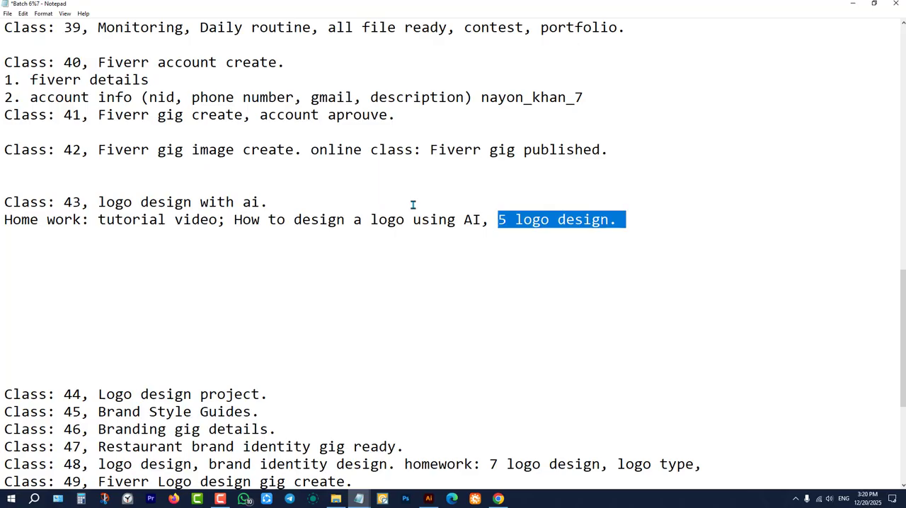
scroll(249, 375, down, 3)
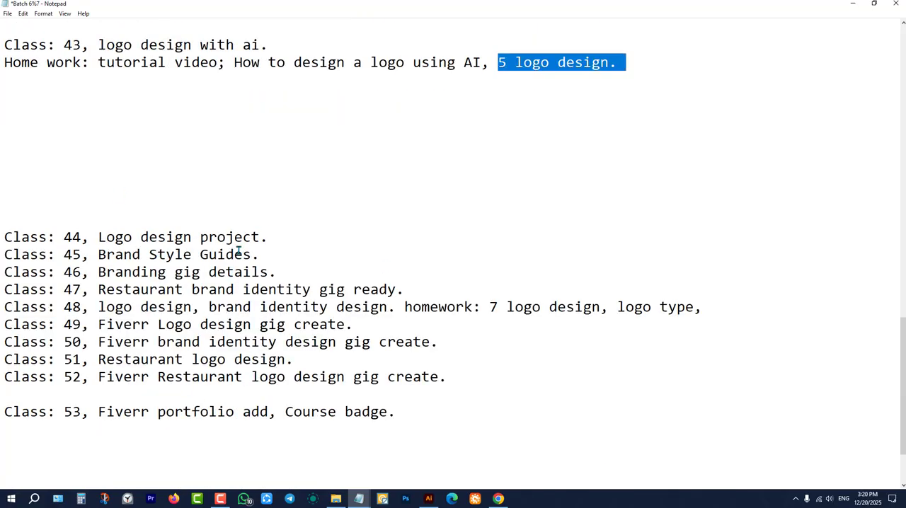
drag(99, 237, 6, 234)
shift+click(286, 236)
scroll(257, 340, up, 3)
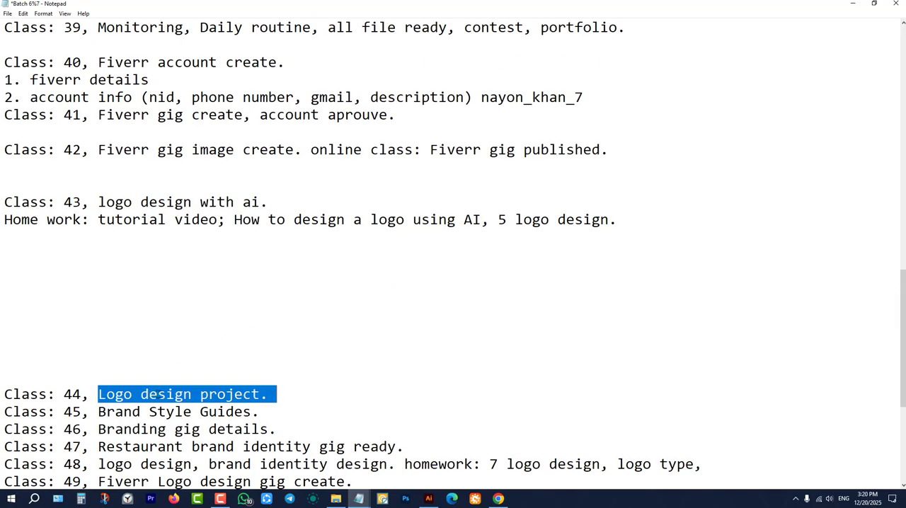
click(189, 331)
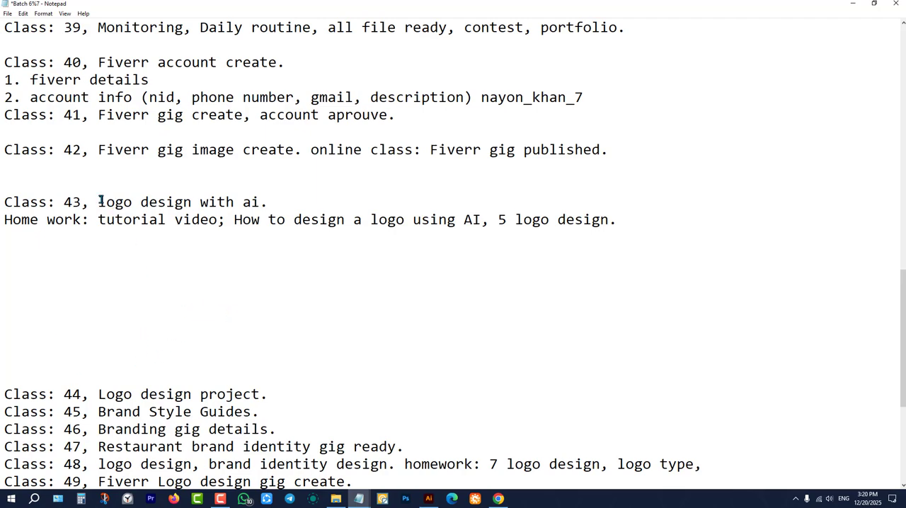
Switch to Chrome, open ChatGPT from the Ai tools bookmarks, place it just before Ideogram, and dismiss the personality prompt.
click(859, 3)
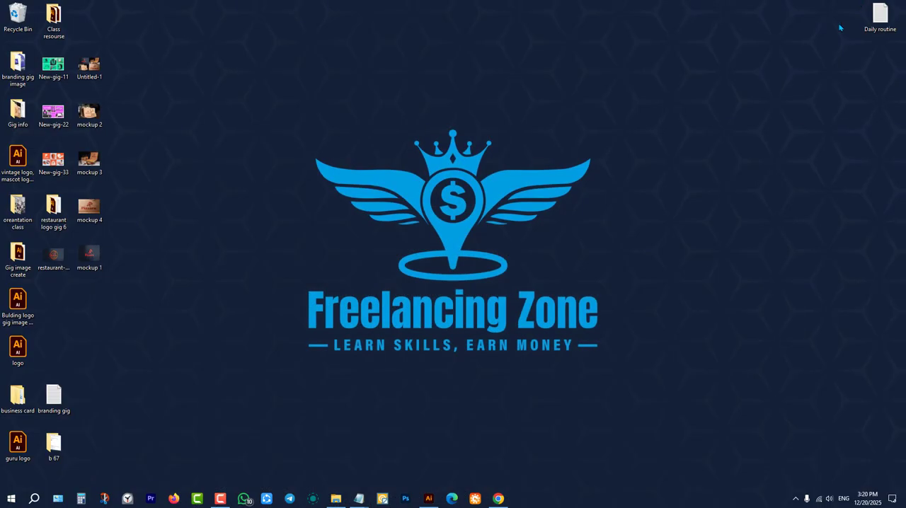
click(499, 498)
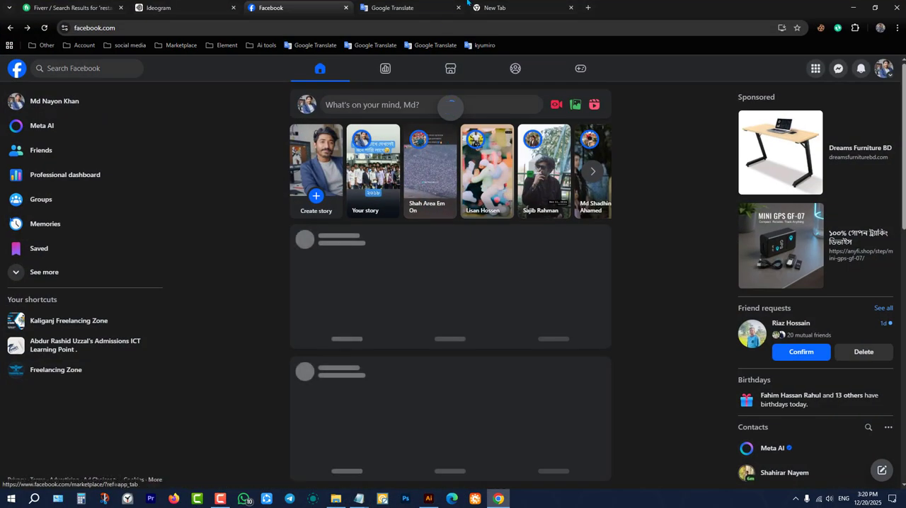
click(502, 6)
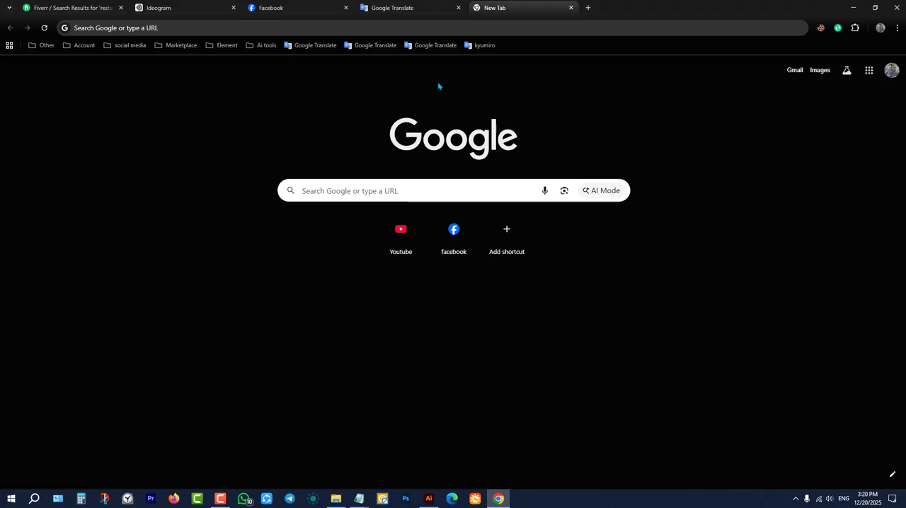
click(266, 45)
click(283, 79)
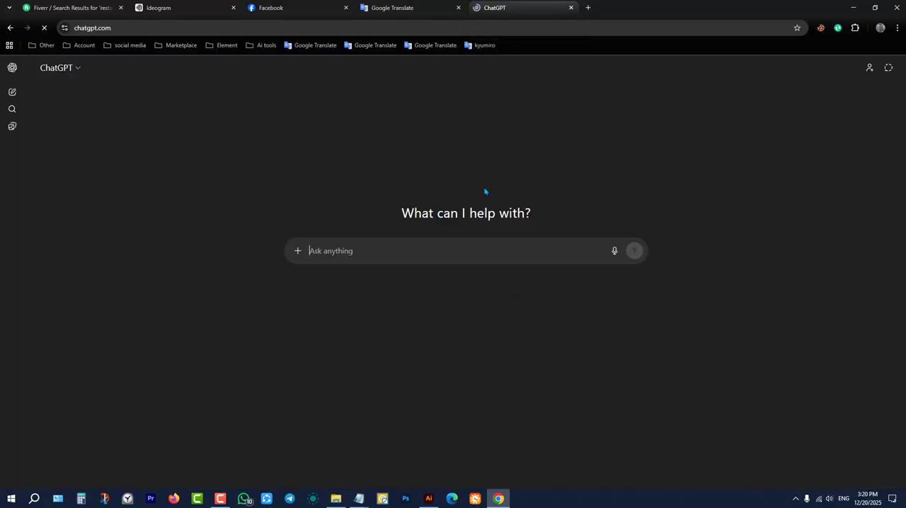
drag(515, 5, 181, 8)
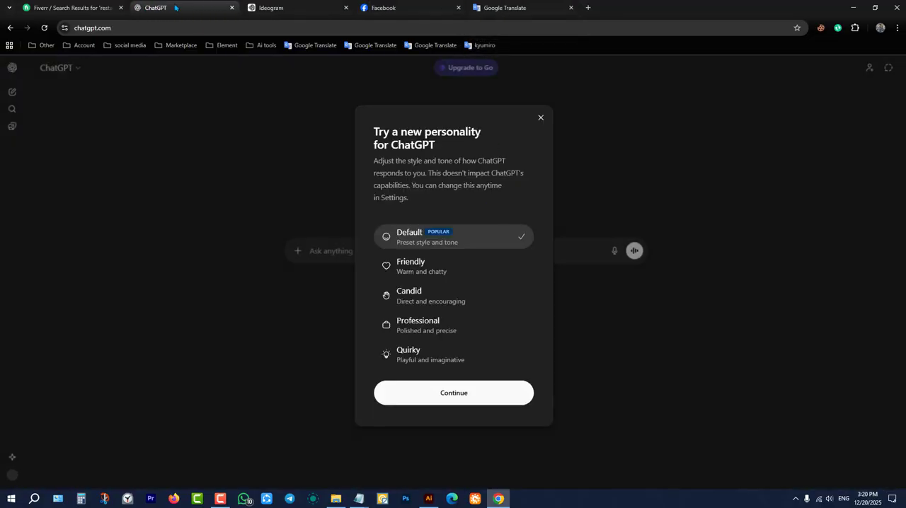
click(542, 118)
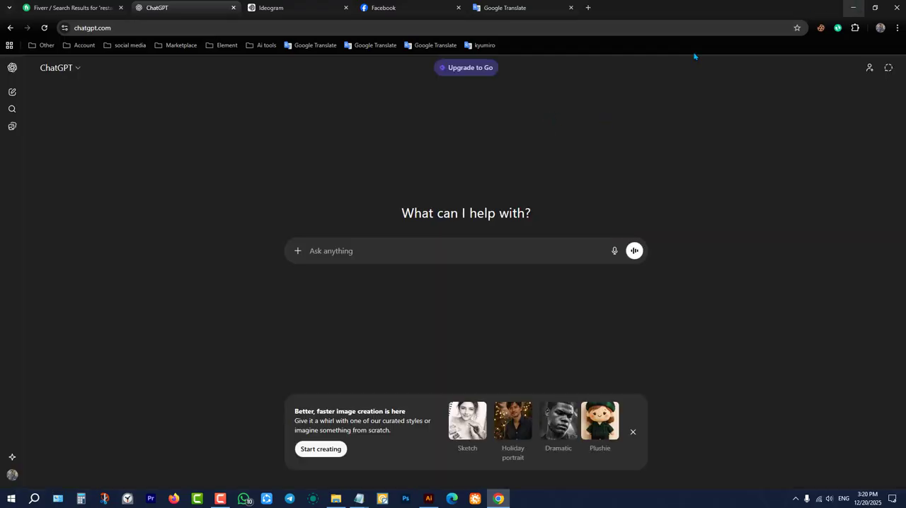
Browse the generated logos in Ideogram's My Creations and view the Preferred Power Solution logo with the lightning-bolt P enlarged.
click(256, 5)
scroll(333, 290, up, 8)
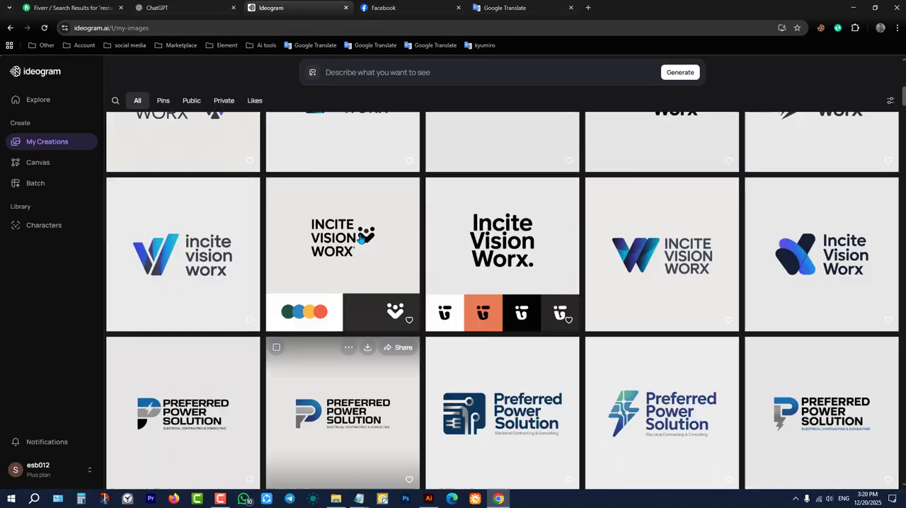
scroll(381, 258, down, 6)
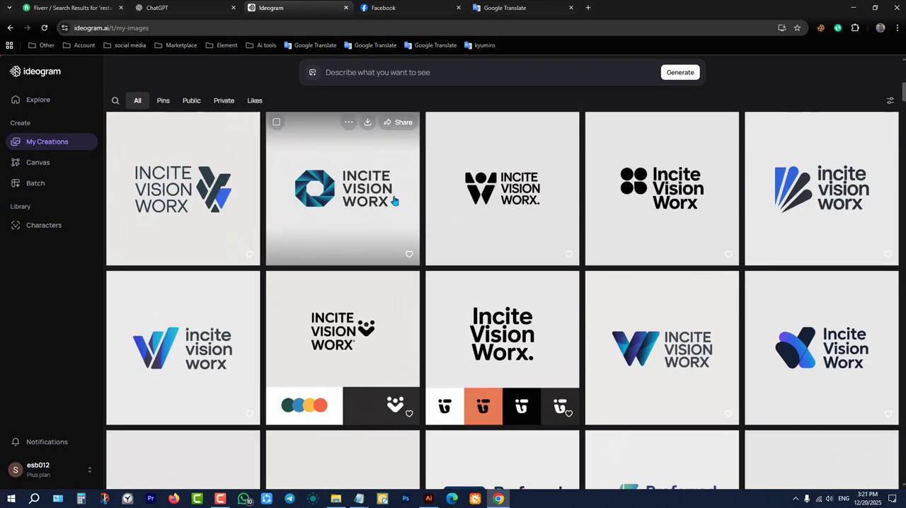
scroll(412, 194, down, 2)
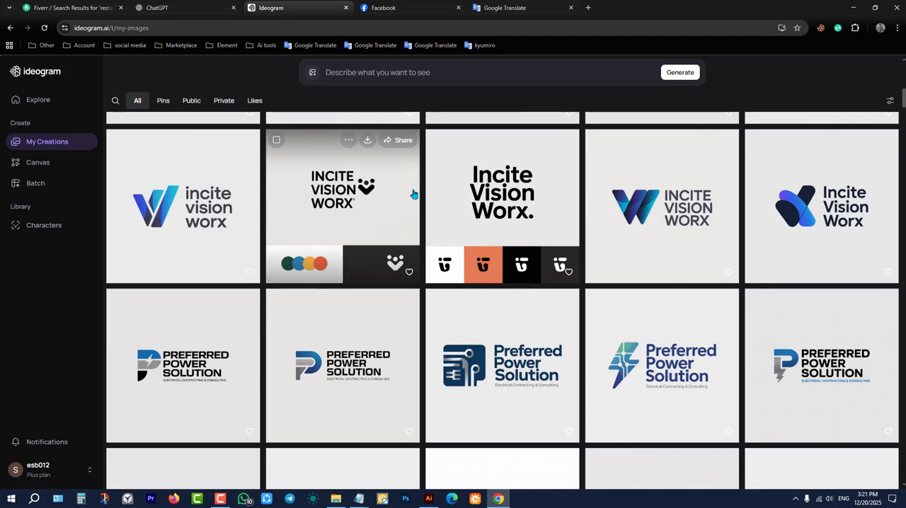
scroll(316, 273, down, 2)
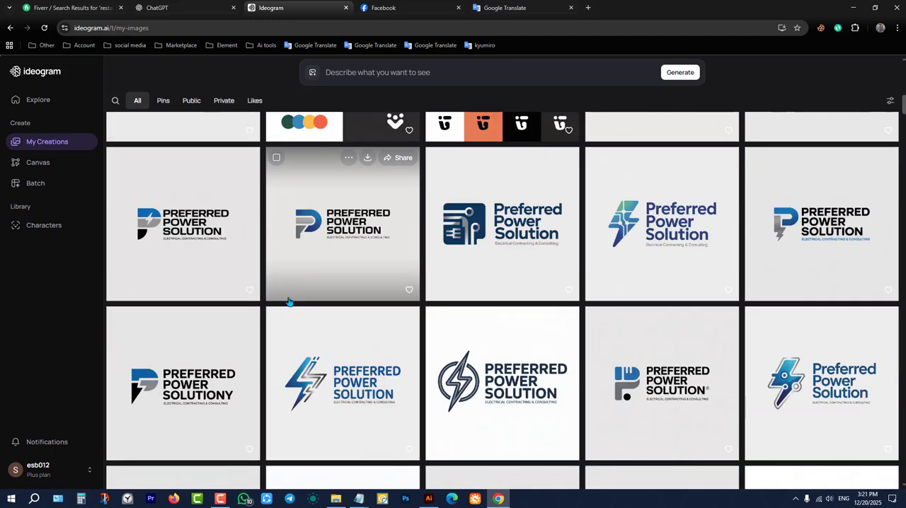
click(192, 236)
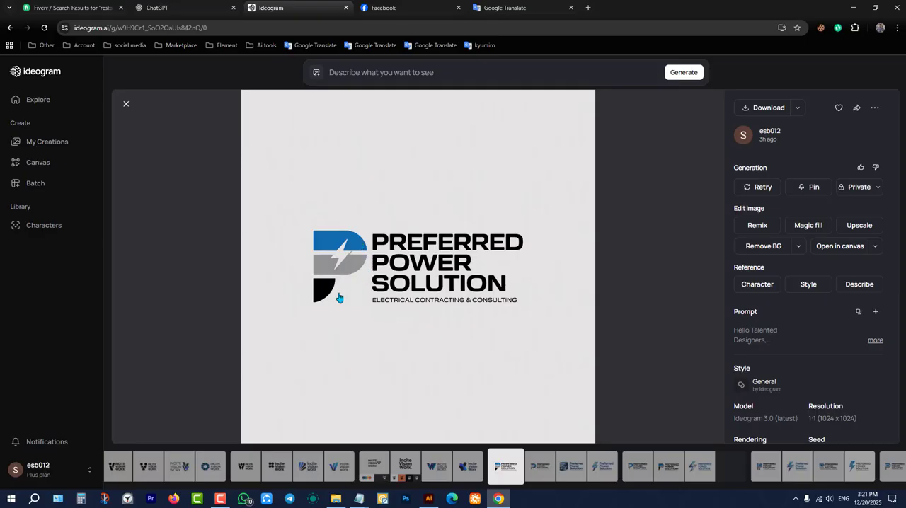
click(126, 105)
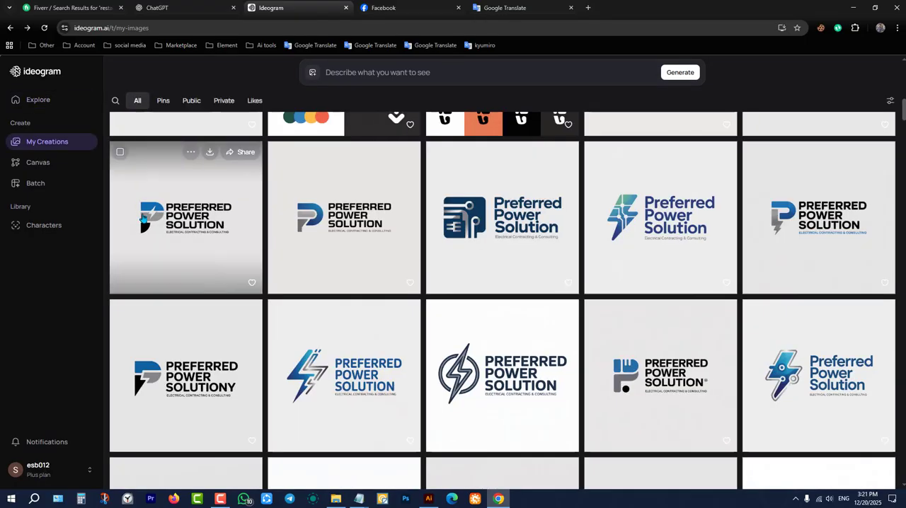
View the Preferred Power Solution logo with the plain blue-and-grey P enlarged, close it, and browse the brand's other logo variations.
click(320, 228)
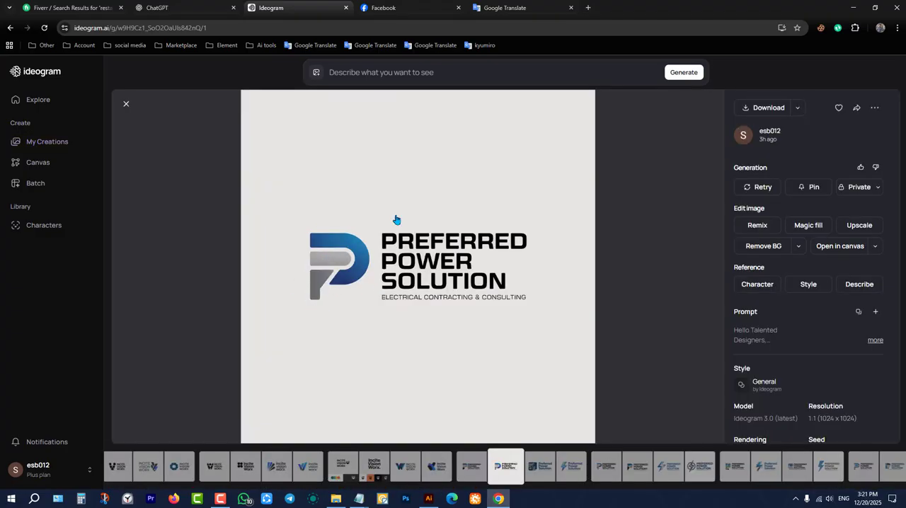
click(126, 104)
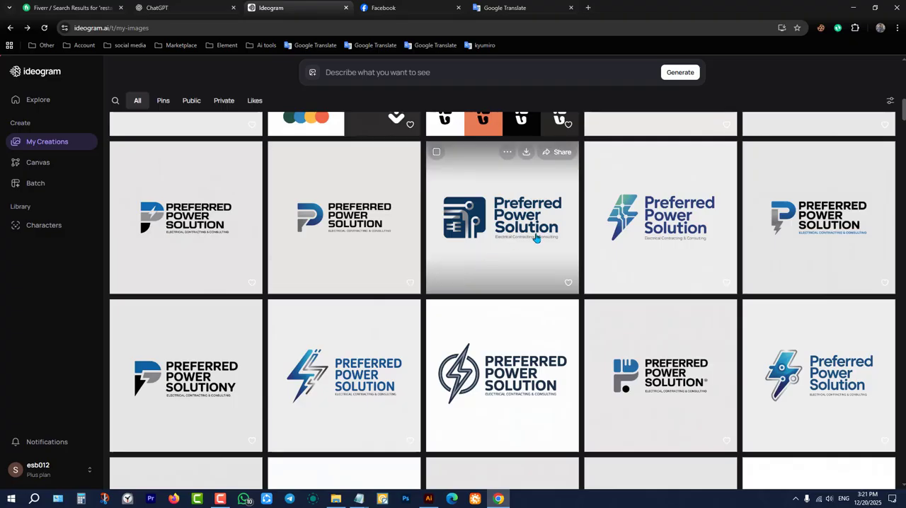
scroll(427, 284, down, 2)
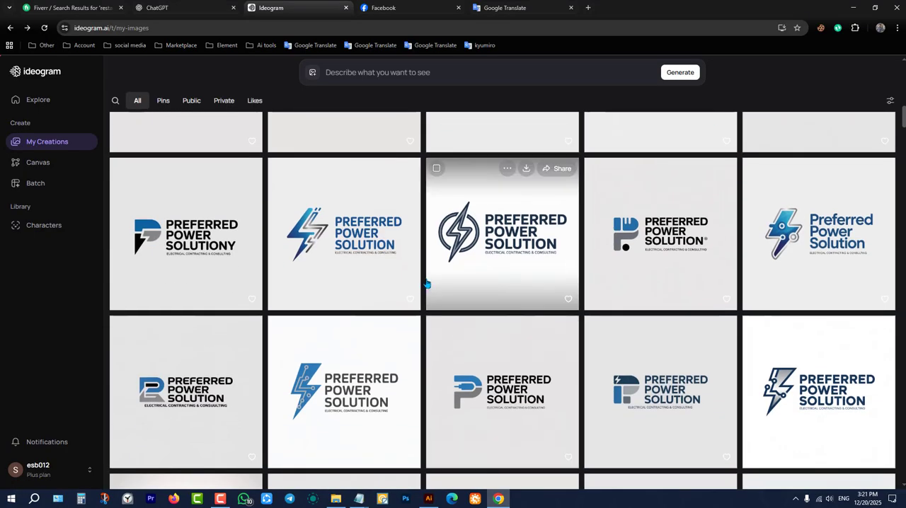
scroll(380, 280, down, 2)
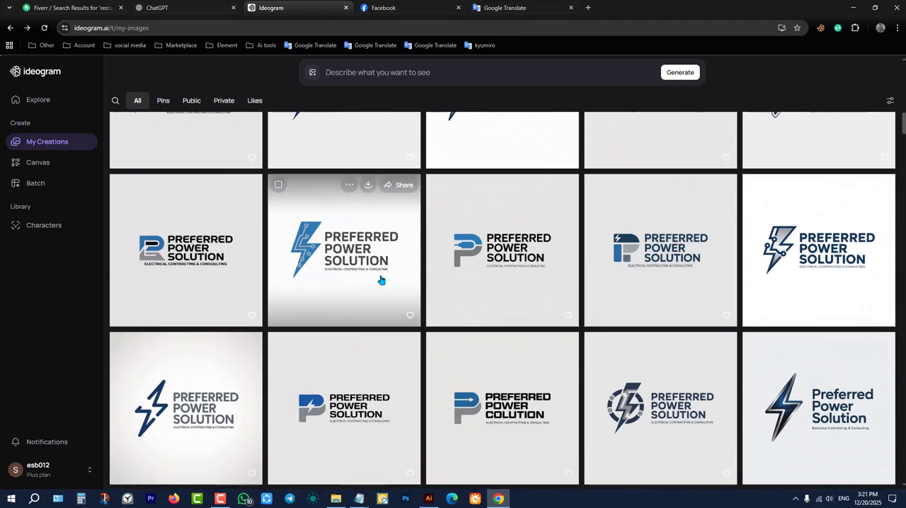
scroll(383, 284, down, 2)
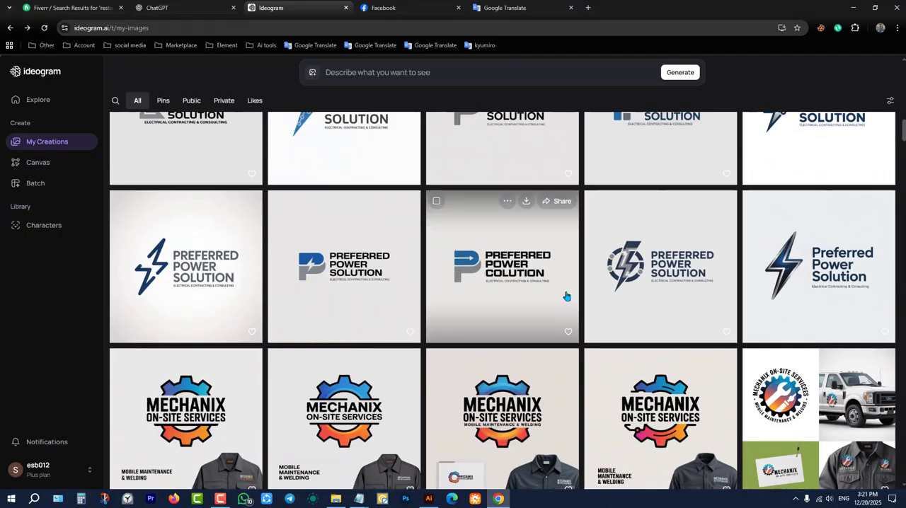
Browse the older logos in My Creations, from Mechanix On-Site Services through SCUL, OW Jewelry and Modblt to Anannya Mart, and return to the newest ones.
scroll(496, 298, down, 5)
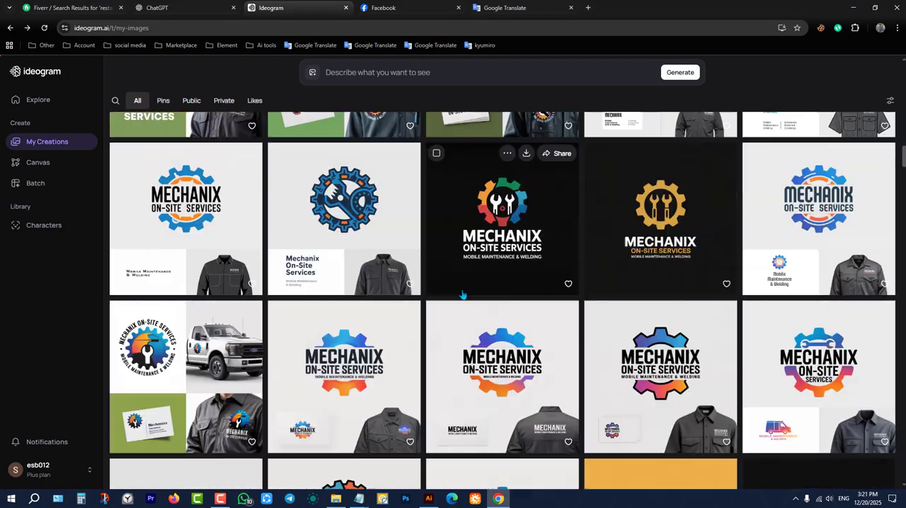
scroll(464, 294, down, 6)
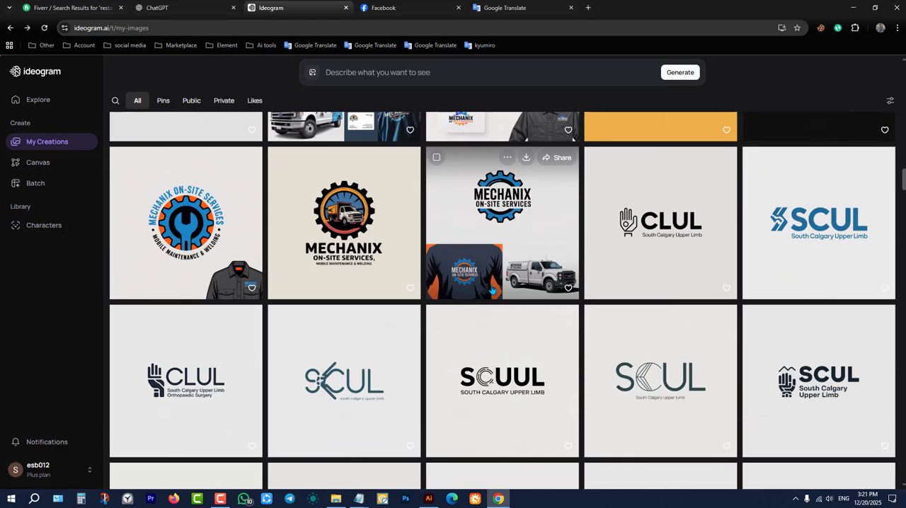
scroll(493, 290, up, 4)
scroll(522, 391, down, 2)
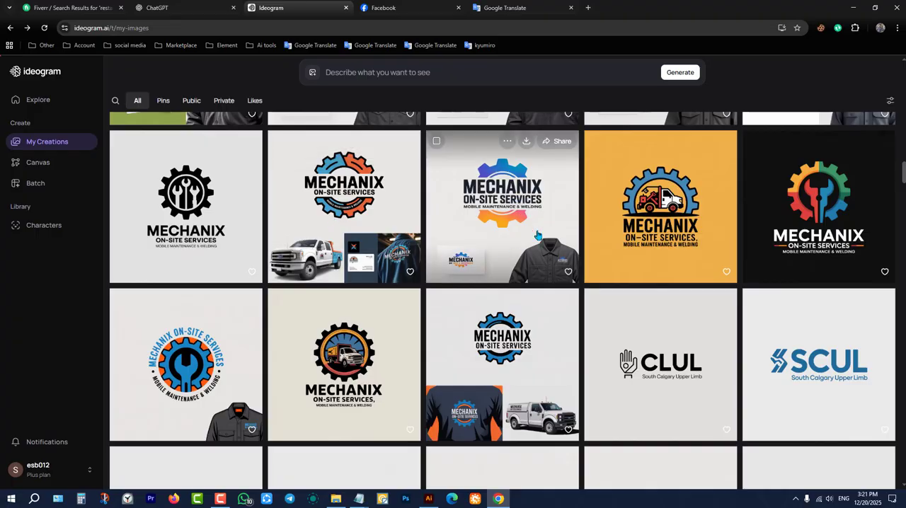
scroll(537, 236, up, 2)
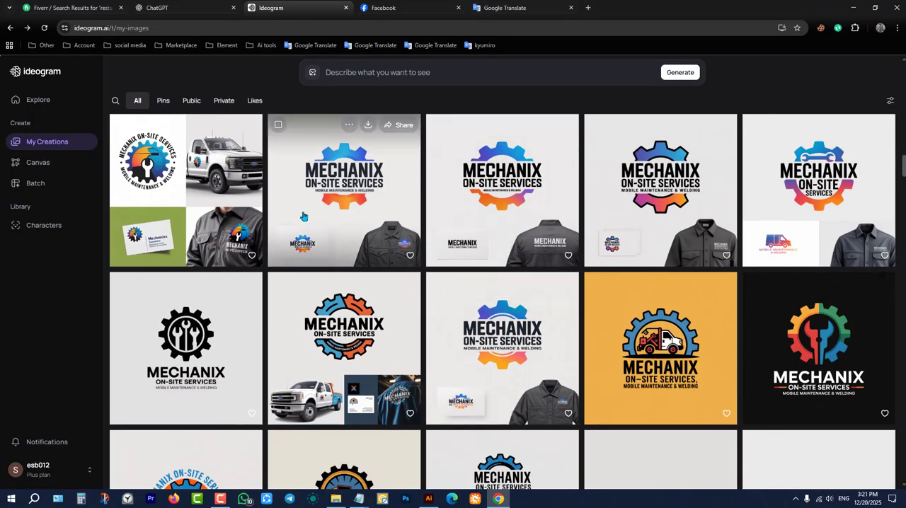
scroll(418, 303, down, 7)
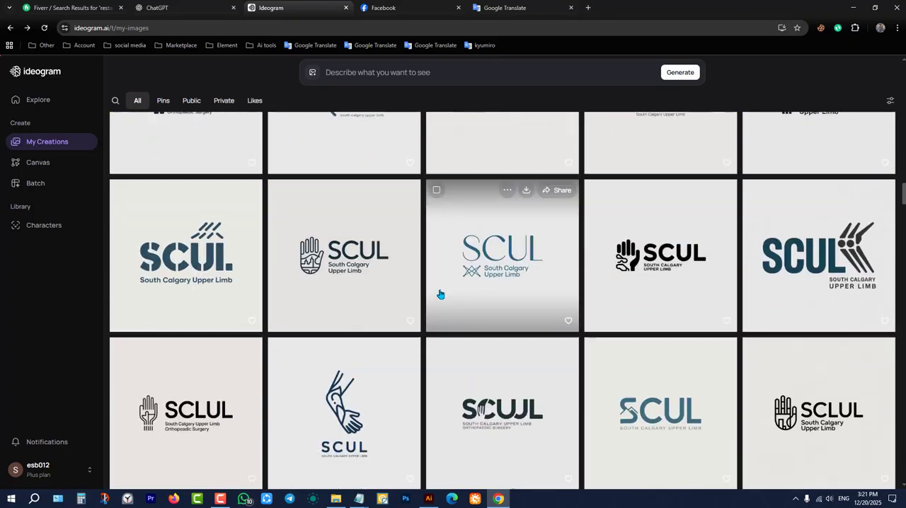
scroll(439, 294, down, 9)
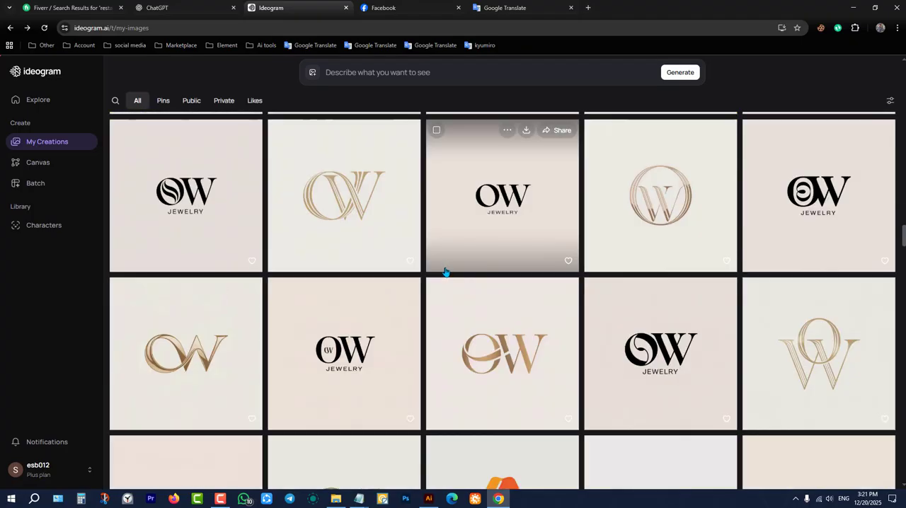
scroll(445, 272, down, 15)
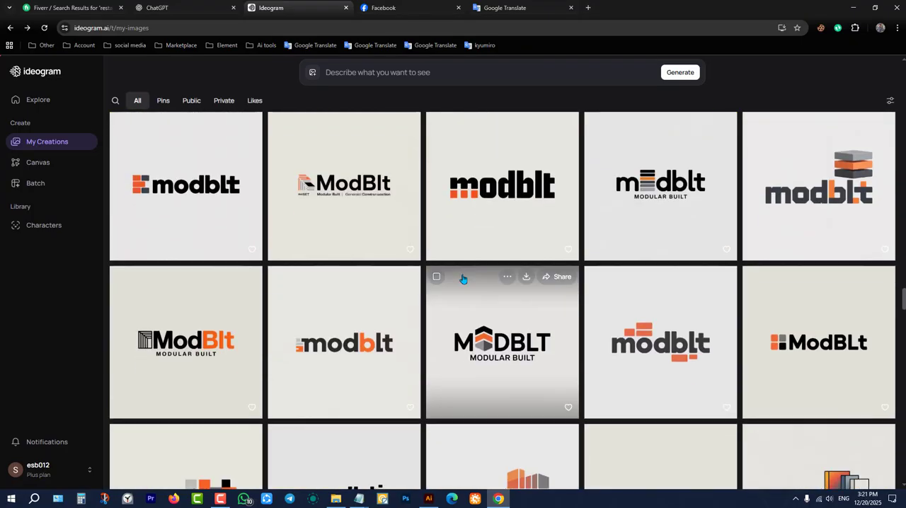
scroll(463, 284, down, 15)
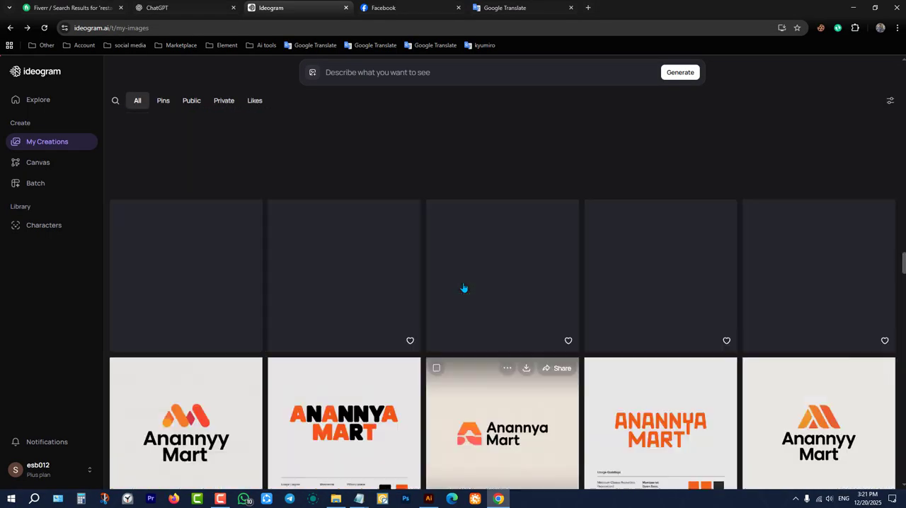
scroll(463, 287, up, 20)
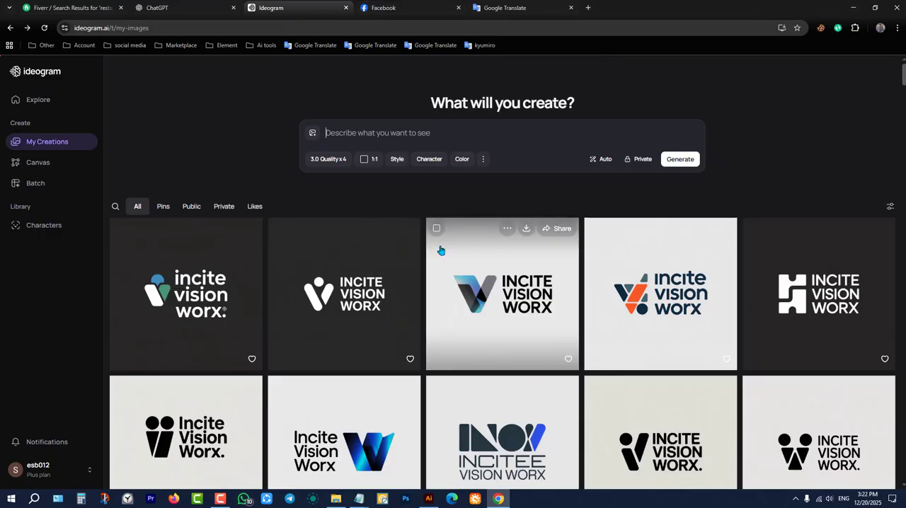
Return to the Fiverr search results for "restaurant branding" and highlight the number of results.
click(182, 6)
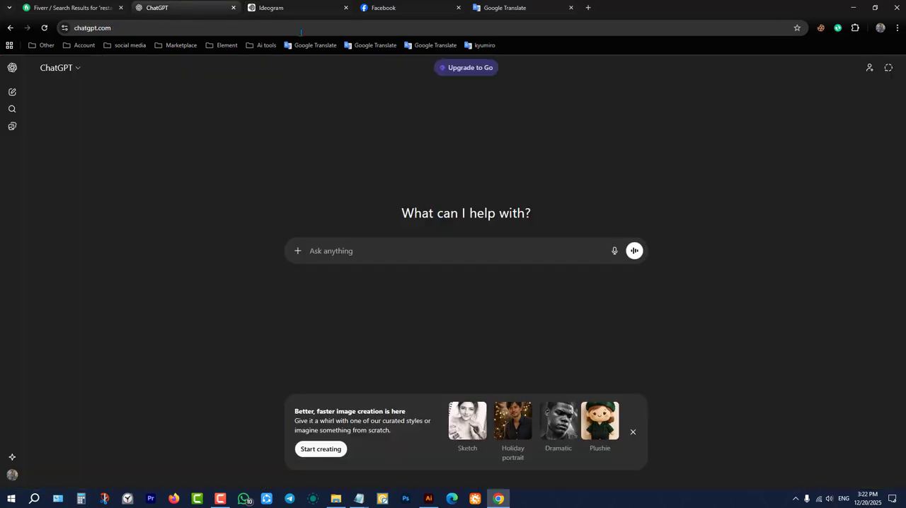
click(71, 7)
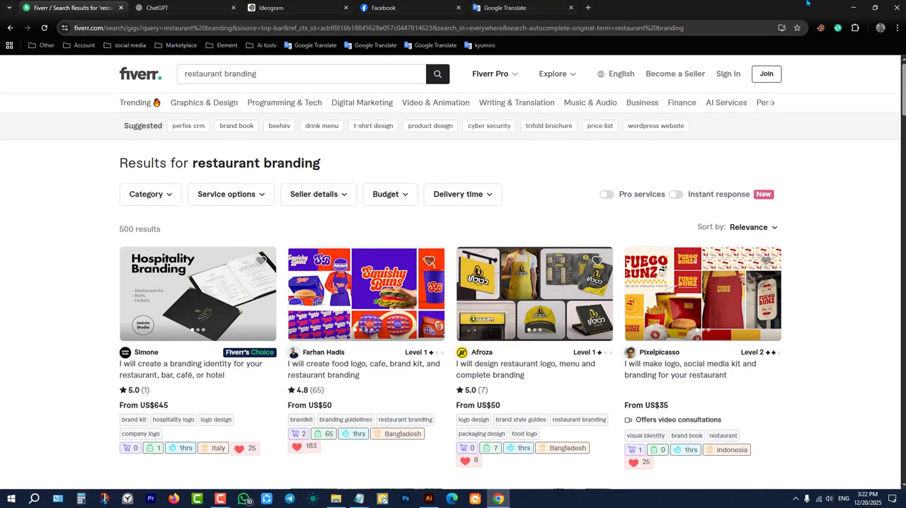
click(854, 7)
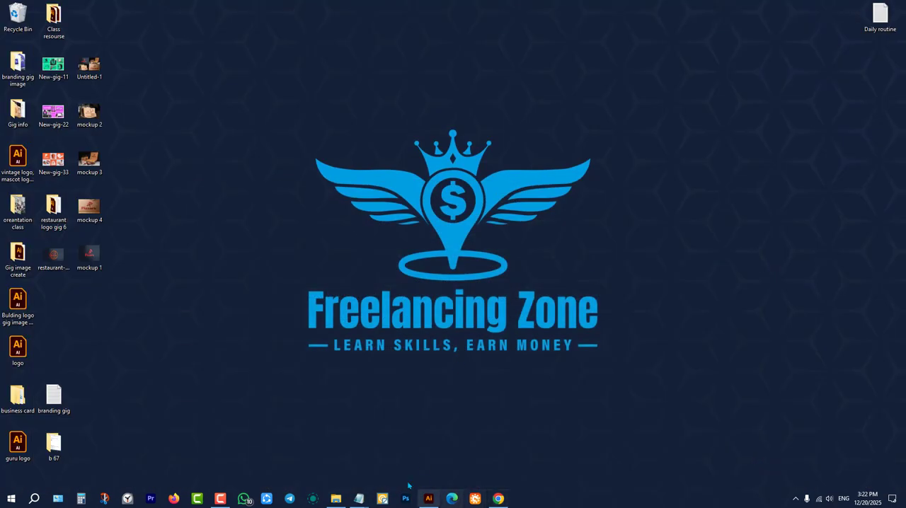
click(498, 499)
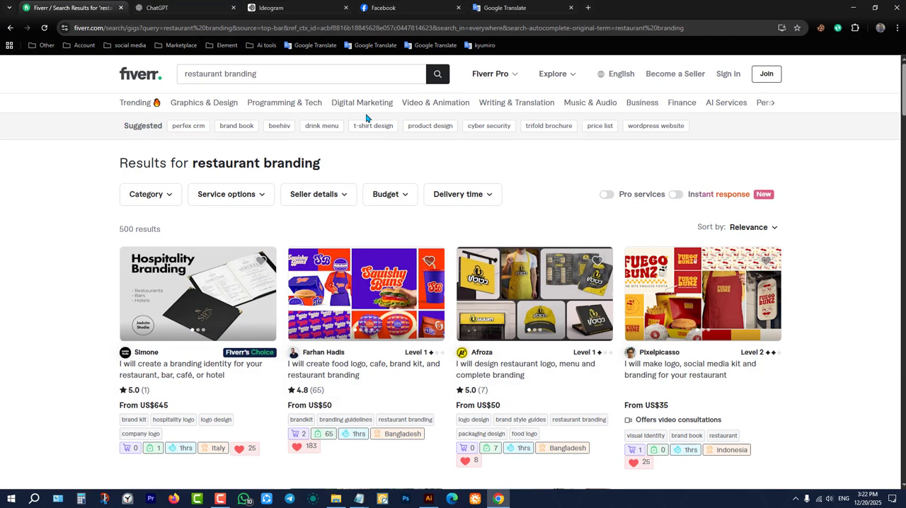
click(289, 79)
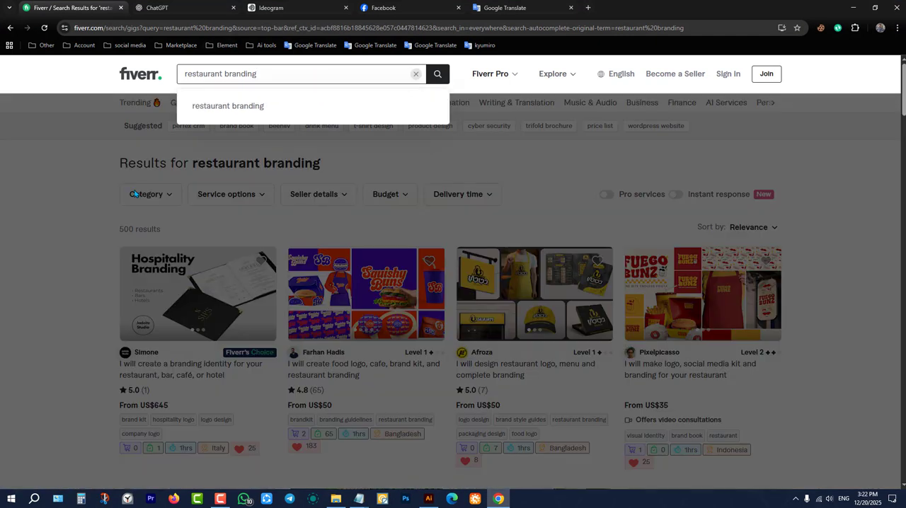
click(548, 157)
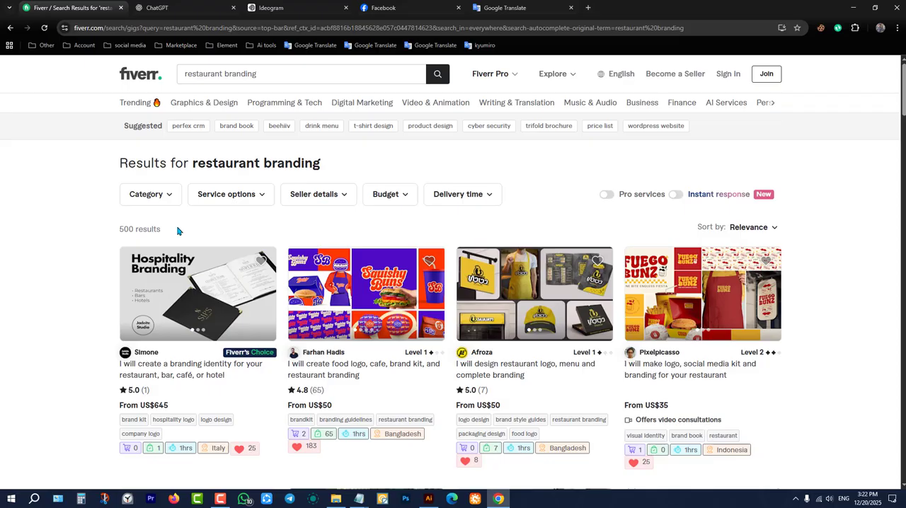
double_click(127, 230)
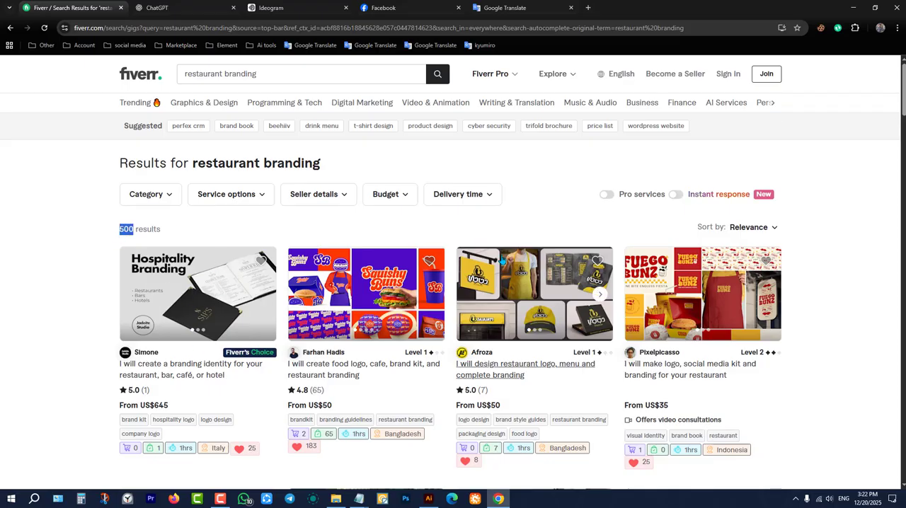
Browse the restaurant branding gigs and open "I will design restaurant logo, menu and complete branding" with the yellow Frena mockups.
scroll(502, 260, down, 2)
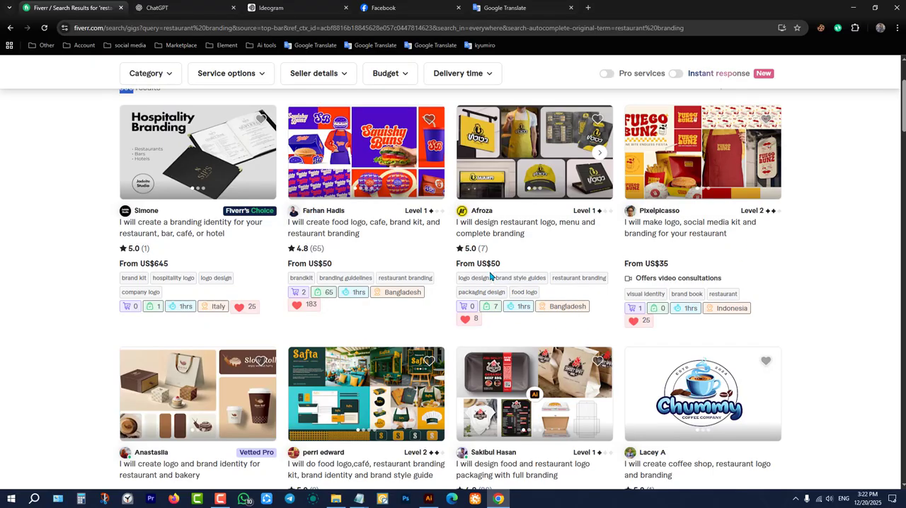
scroll(319, 371, down, 6)
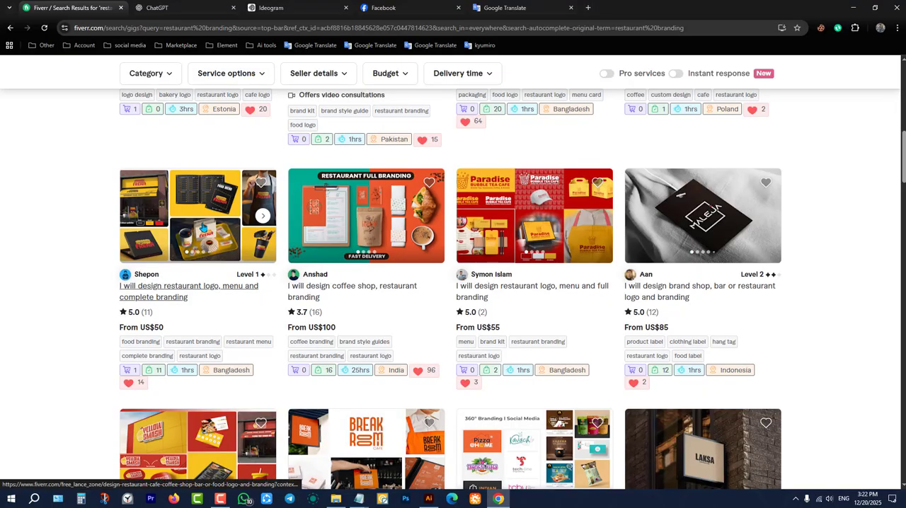
click(201, 215)
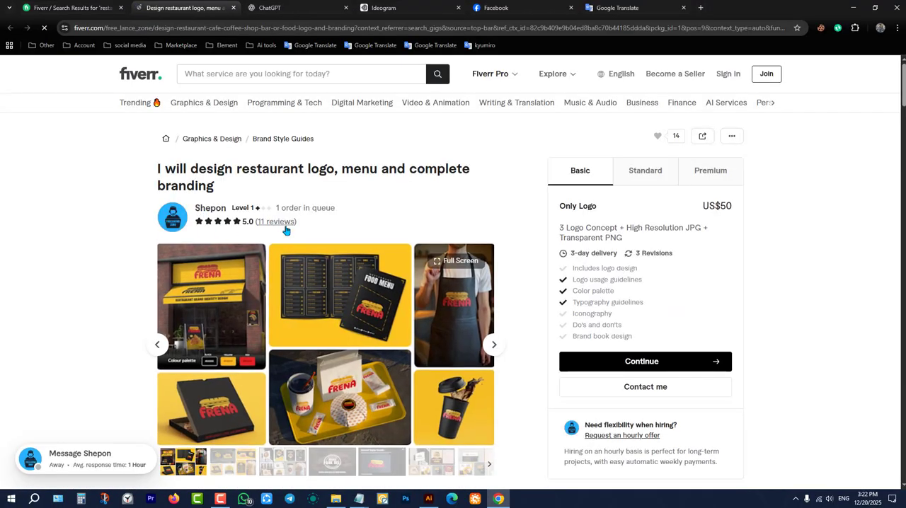
scroll(324, 234, down, 3)
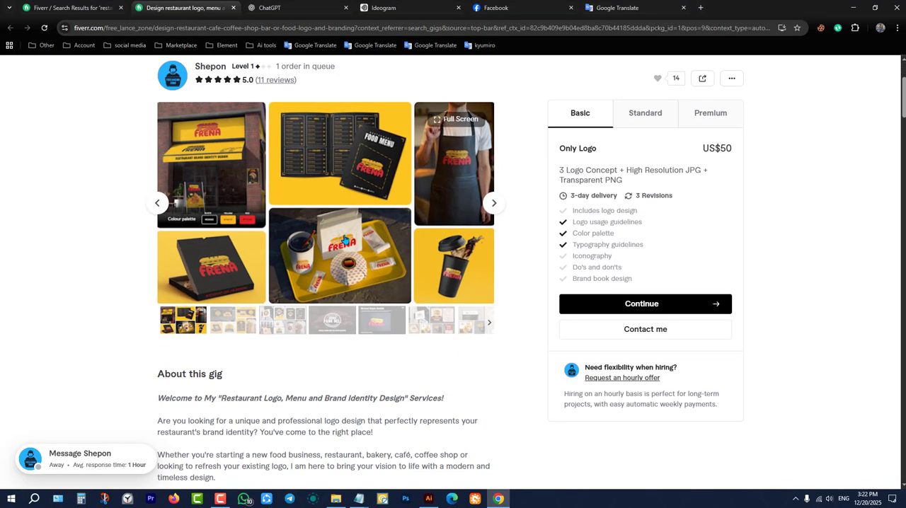
scroll(327, 255, up, 3)
scroll(326, 254, down, 2)
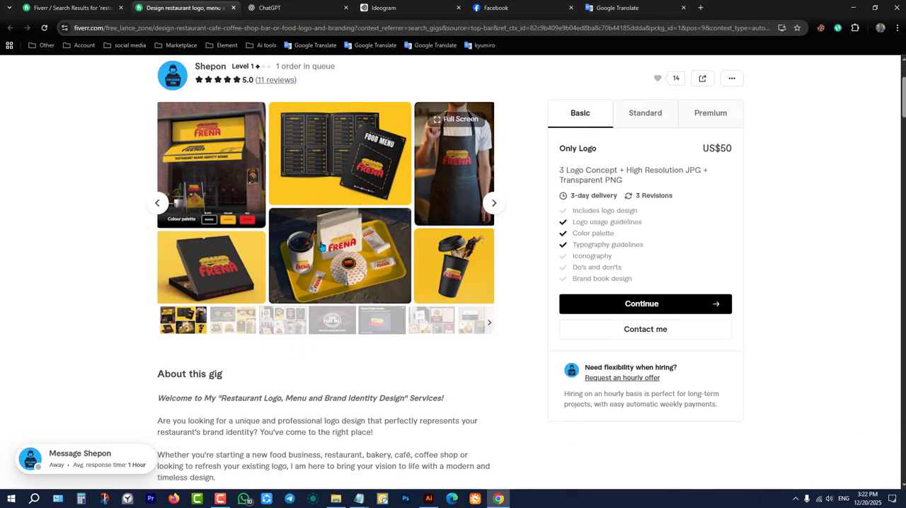
Enlarge the gig's gallery, page from the Frena mockups past Smack Yo' Lips to the Park Deli presentation, and start Photoshop in the background.
click(346, 210)
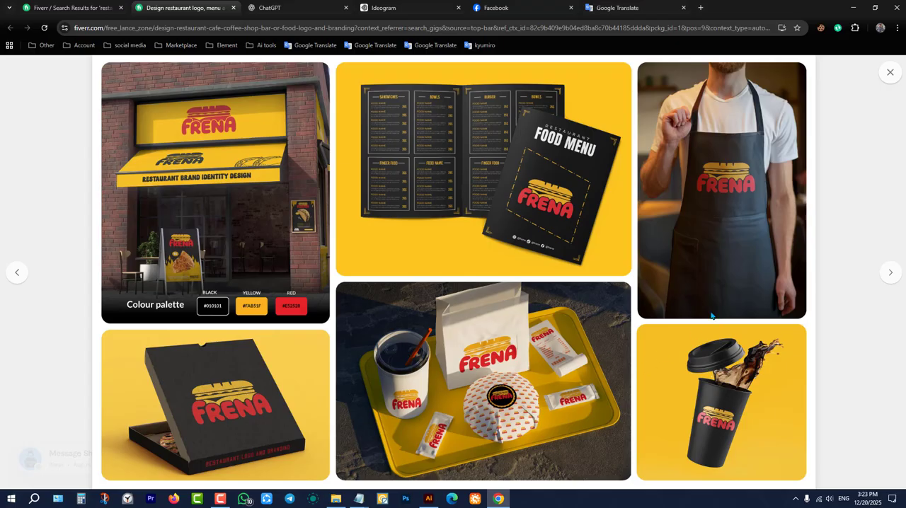
click(889, 276)
click(890, 277)
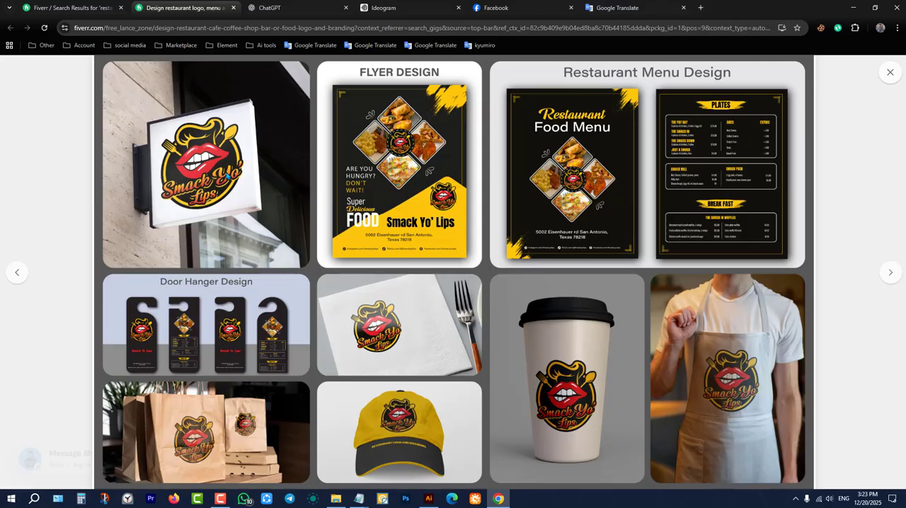
click(405, 499)
click(891, 272)
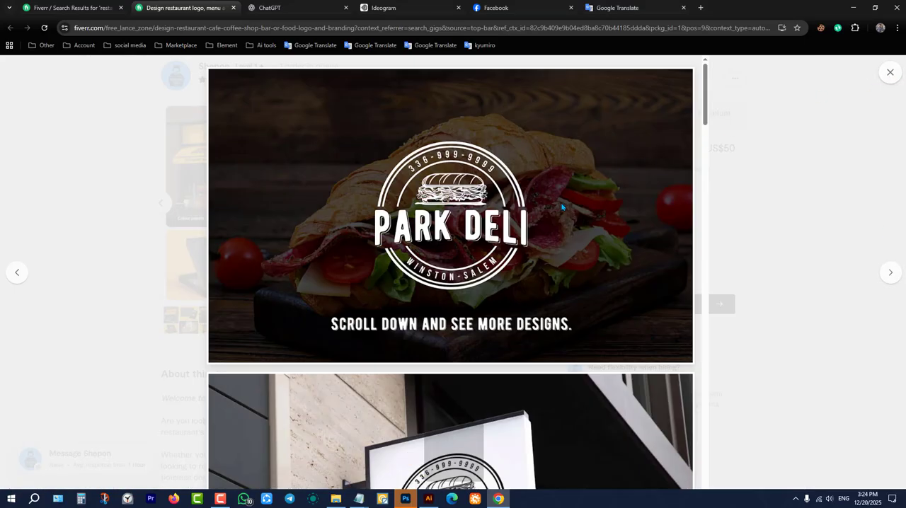
Examine the Park Deli presentation from its cover through the signboard, pizza box and cap mockups to the closing page, and review the first mockups again.
scroll(566, 213, down, 15)
scroll(592, 264, up, 8)
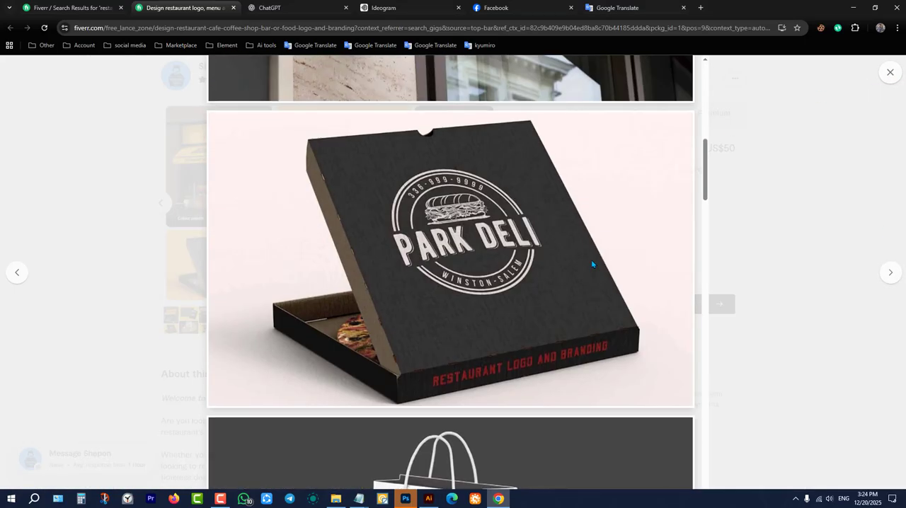
scroll(592, 264, up, 8)
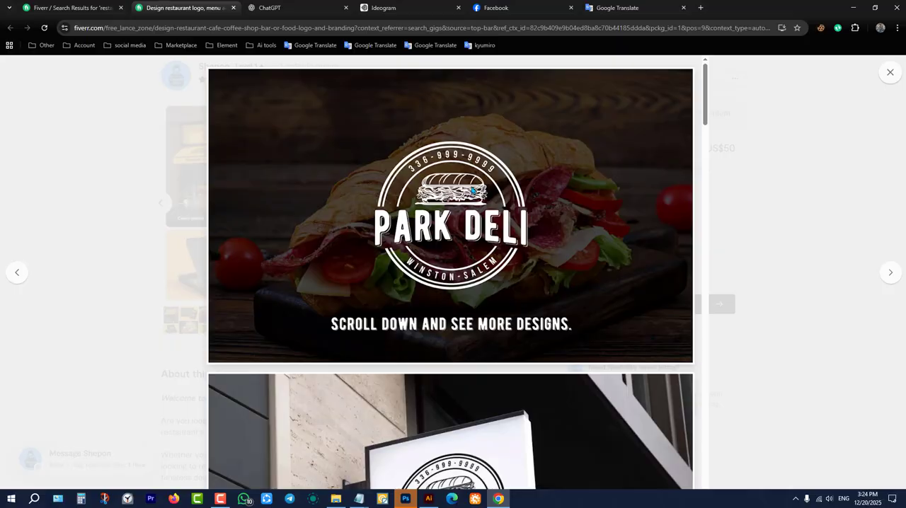
scroll(542, 250, down, 20)
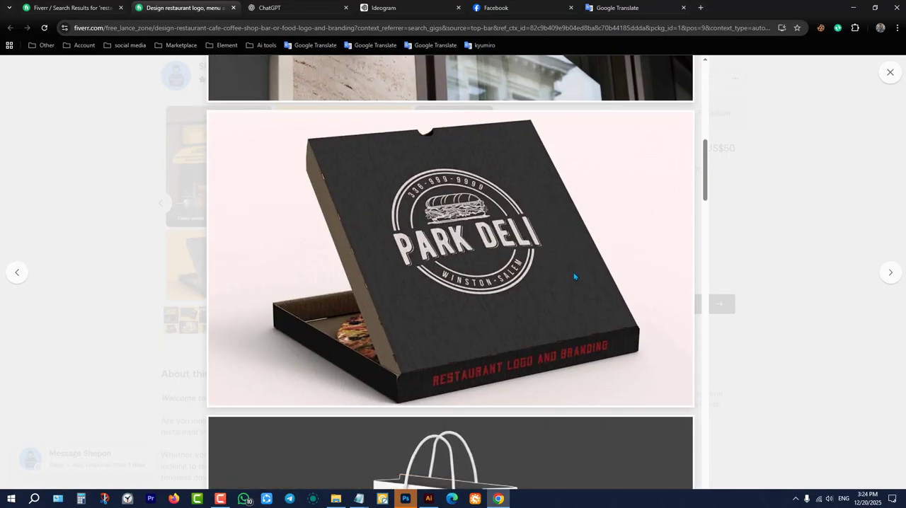
scroll(598, 303, down, 10)
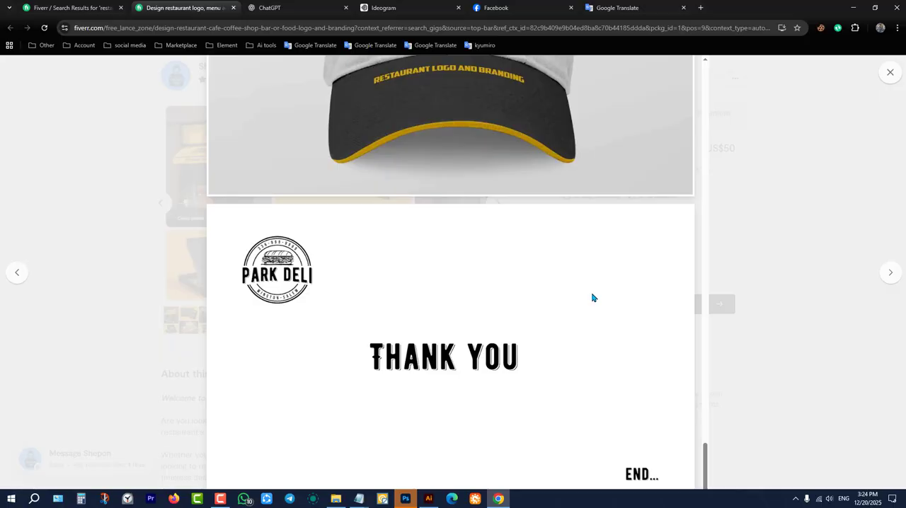
scroll(591, 296, up, 8)
scroll(584, 291, up, 10)
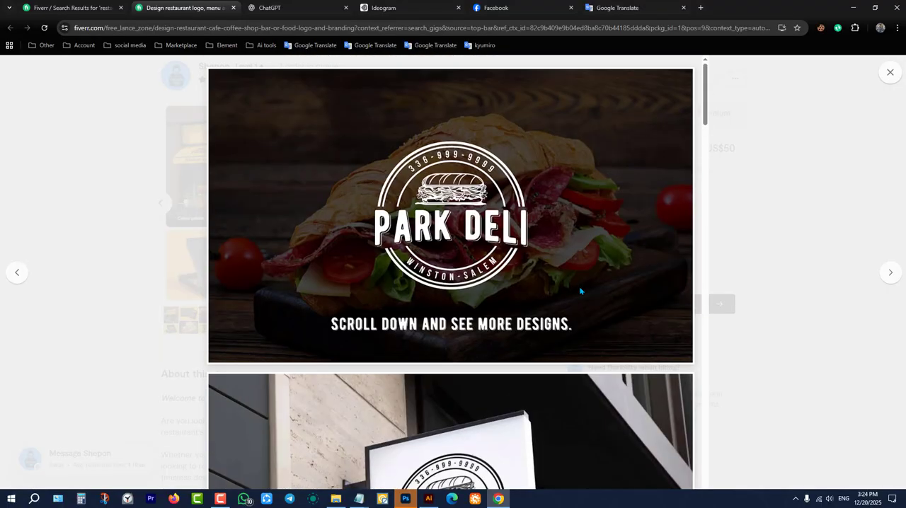
scroll(587, 293, down, 4)
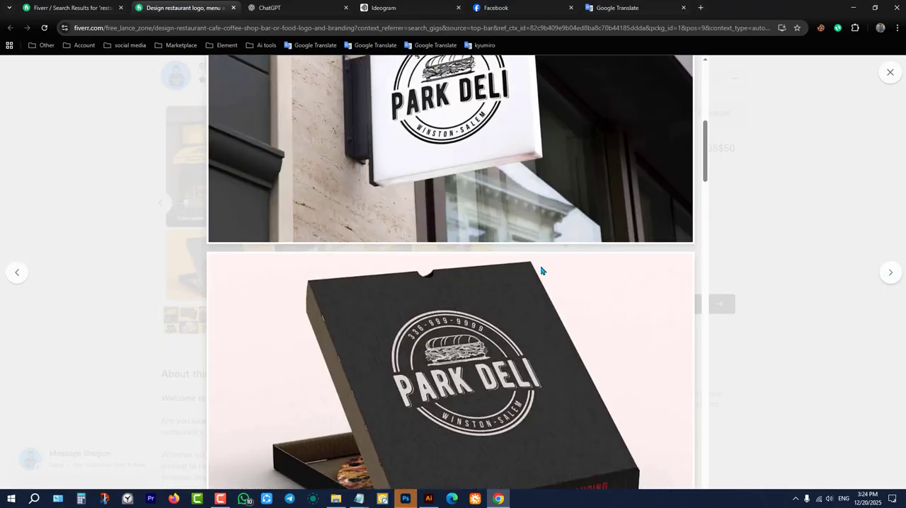
Review the Park Deli presentation again from its cover and signboard down to the two food menu pages.
scroll(542, 265, up, 8)
scroll(560, 219, down, 2)
scroll(574, 240, down, 8)
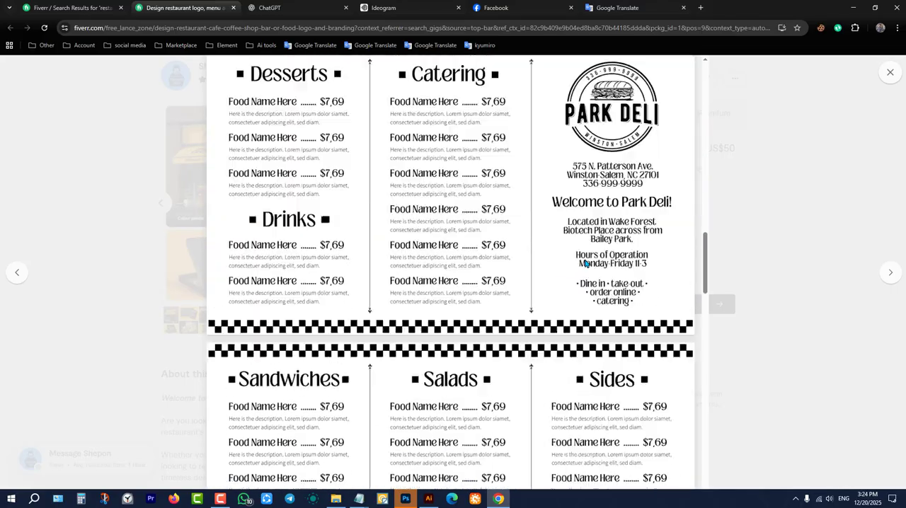
scroll(583, 265, up, 5)
scroll(584, 265, up, 6)
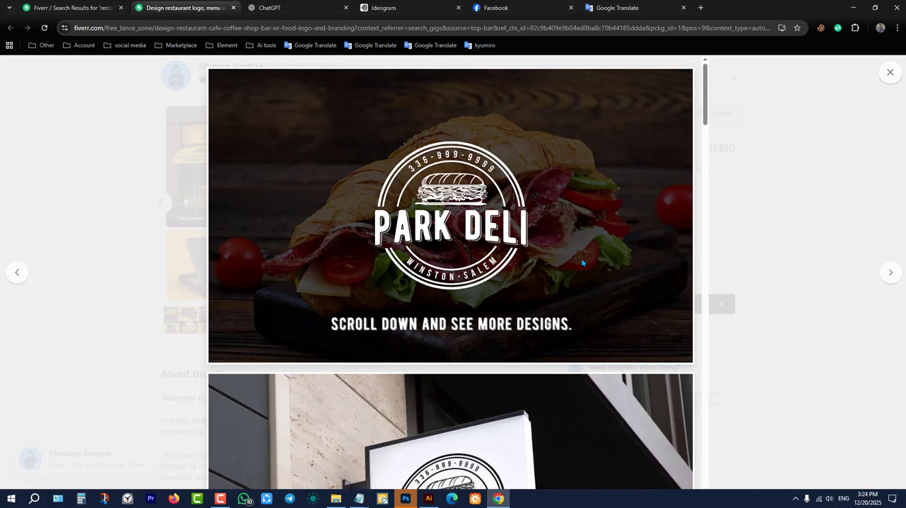
scroll(519, 245, down, 15)
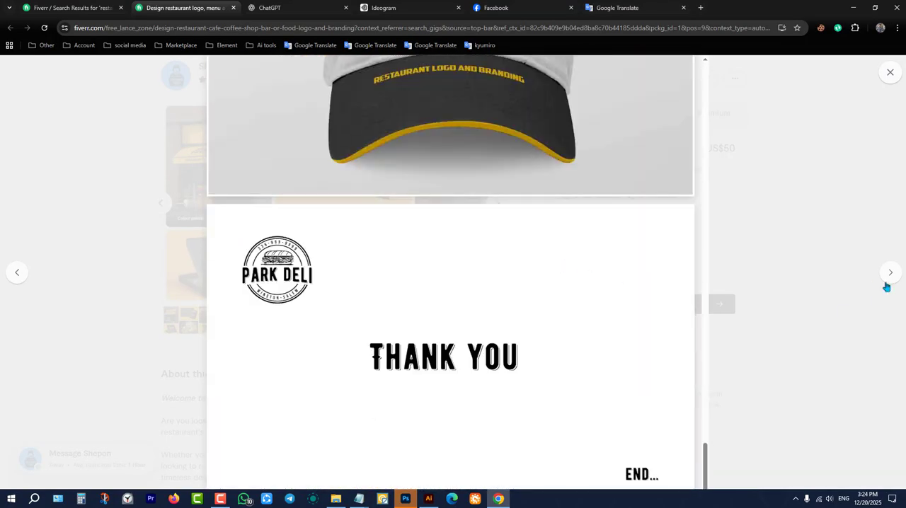
Advance the gallery to the Frena Brand Style Guide and examine its cover, primary logo, distinctive mark and alternative version pages.
click(888, 272)
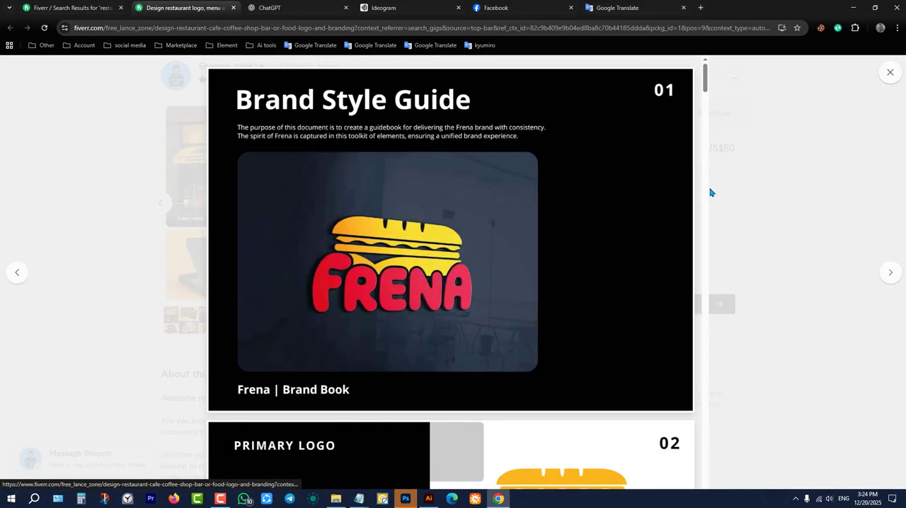
scroll(510, 184, down, 4)
scroll(390, 196, up, 4)
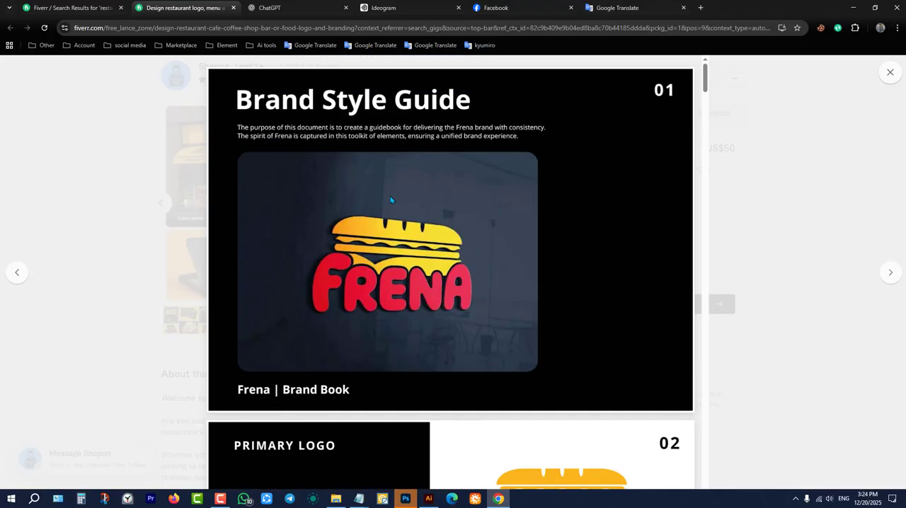
scroll(394, 274, down, 4)
scroll(395, 192, up, 4)
scroll(398, 273, down, 15)
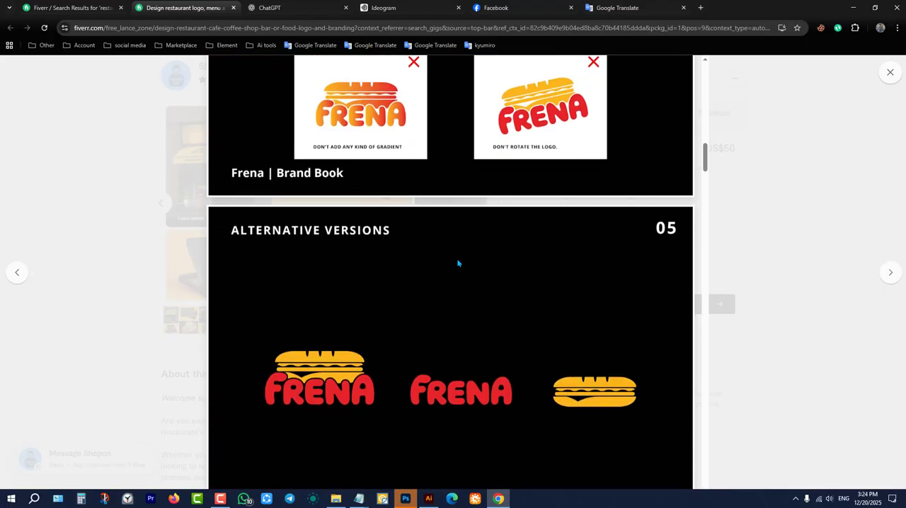
scroll(458, 264, up, 15)
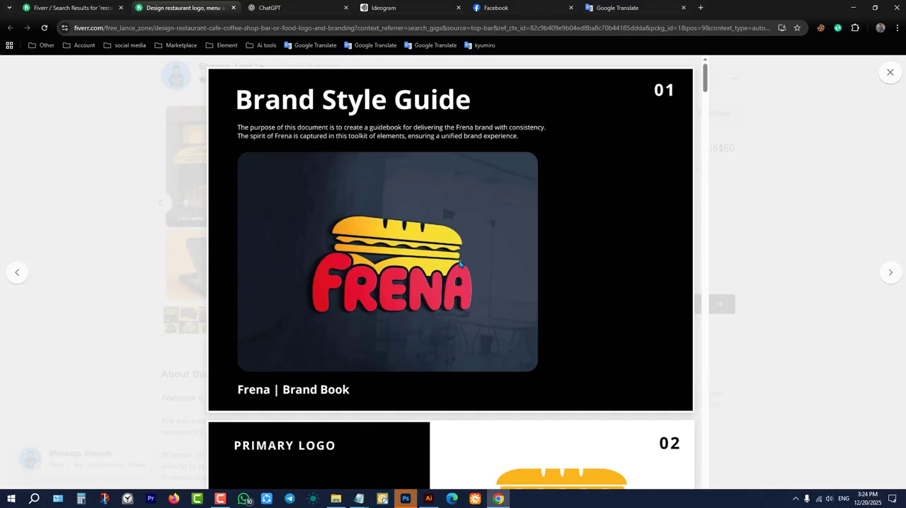
scroll(459, 263, down, 6)
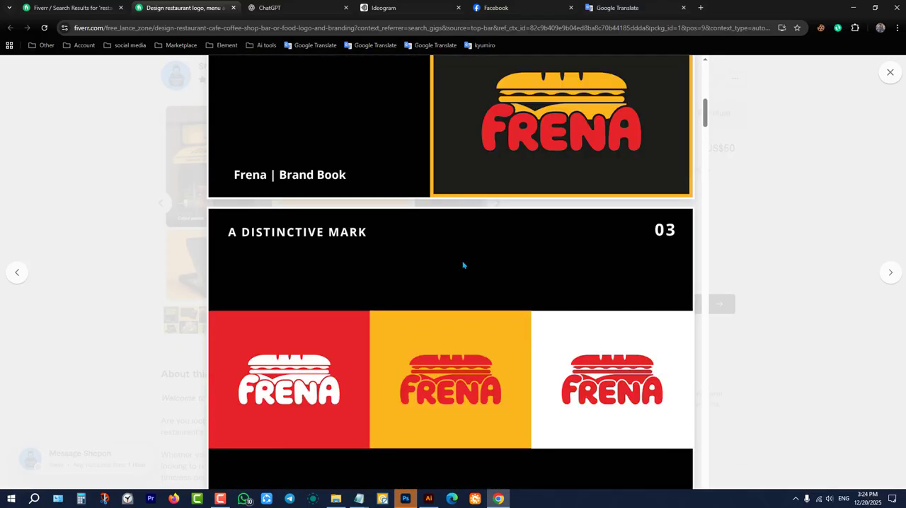
scroll(463, 265, up, 6)
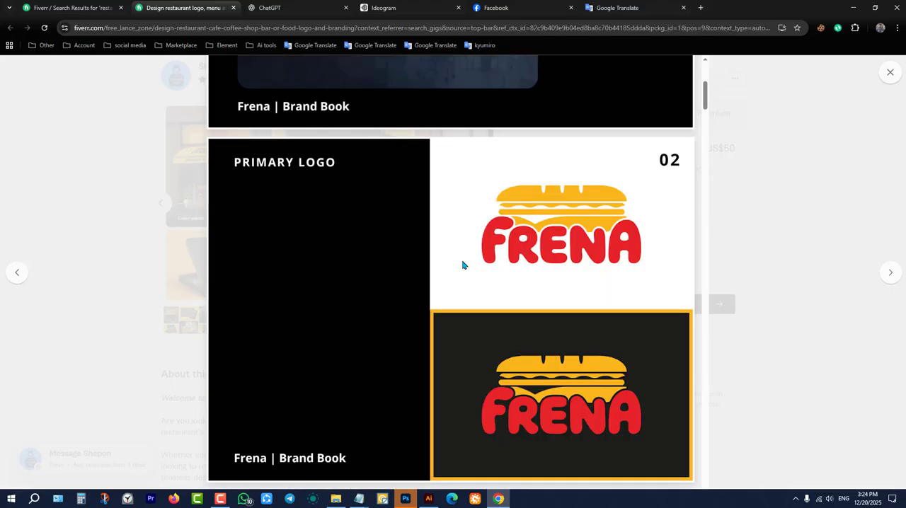
scroll(462, 264, down, 6)
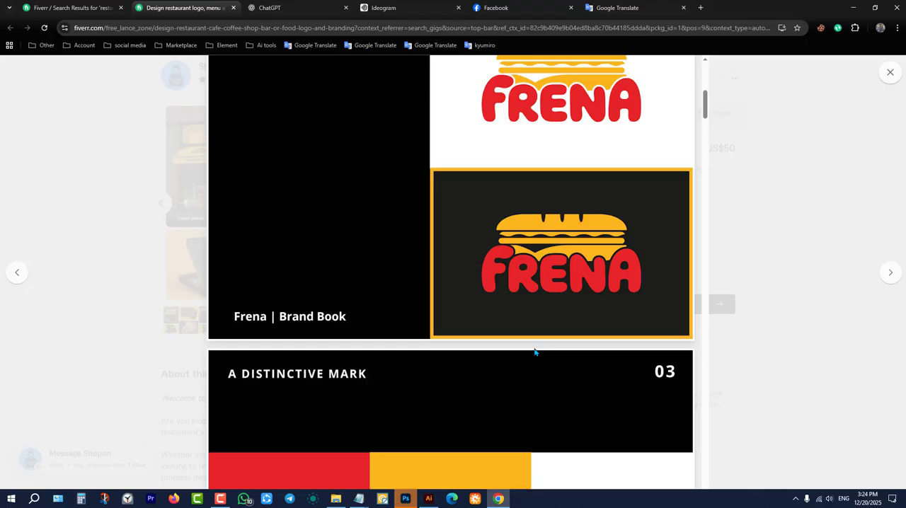
Examine the rest of the Frena brand book through the circular badge, food truck wrap and apron mockups to the closing page, then return to its cover.
scroll(534, 351, down, 5)
scroll(512, 299, up, 2)
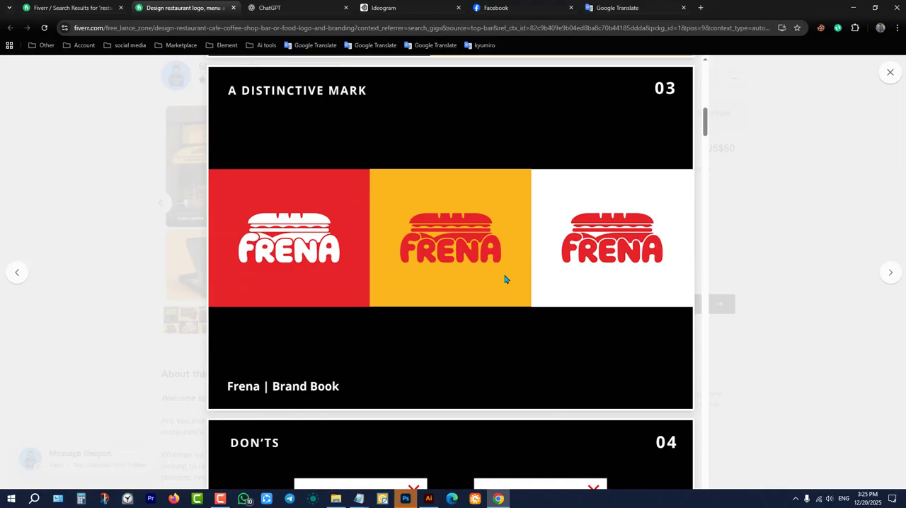
scroll(505, 280, down, 4)
scroll(502, 278, down, 12)
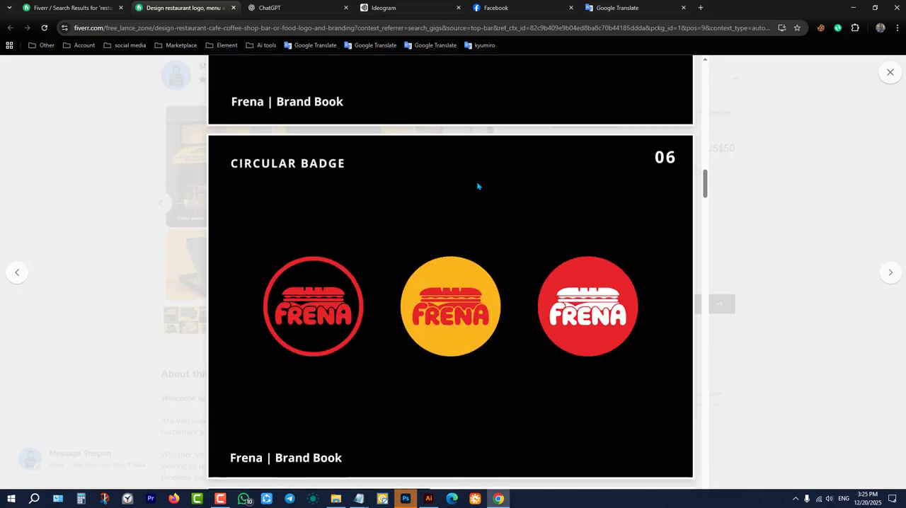
scroll(496, 276, down, 20)
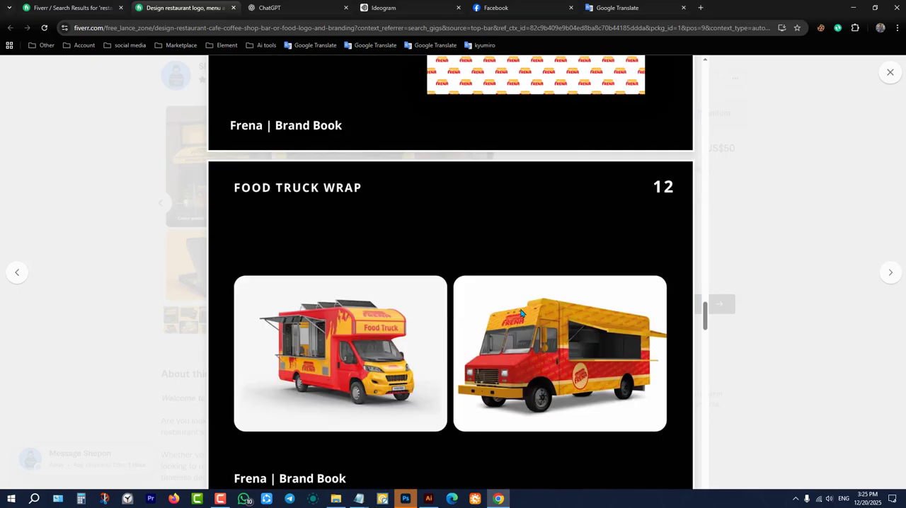
scroll(522, 312, down, 18)
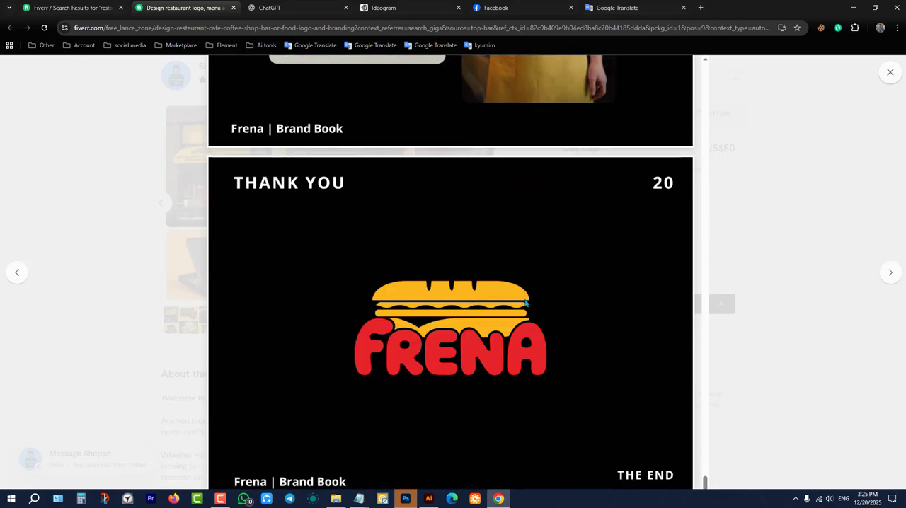
scroll(424, 322, up, 10)
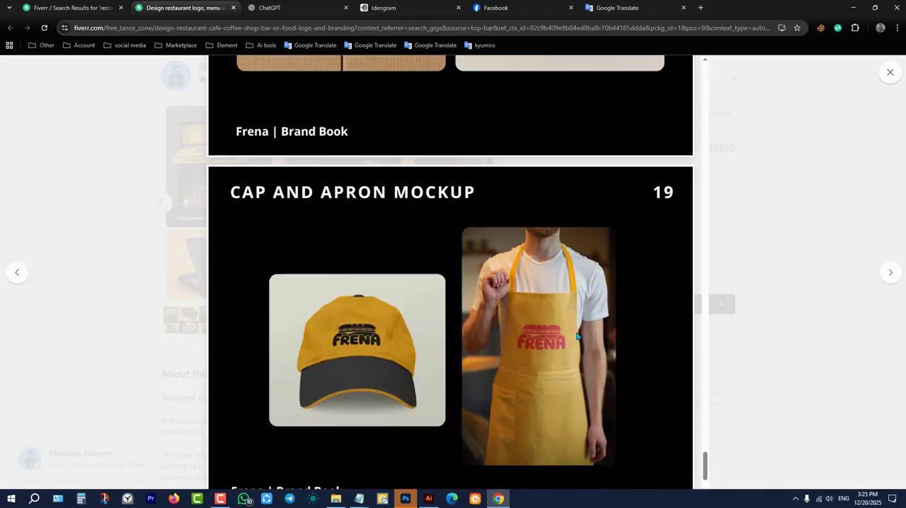
scroll(463, 341, up, 20)
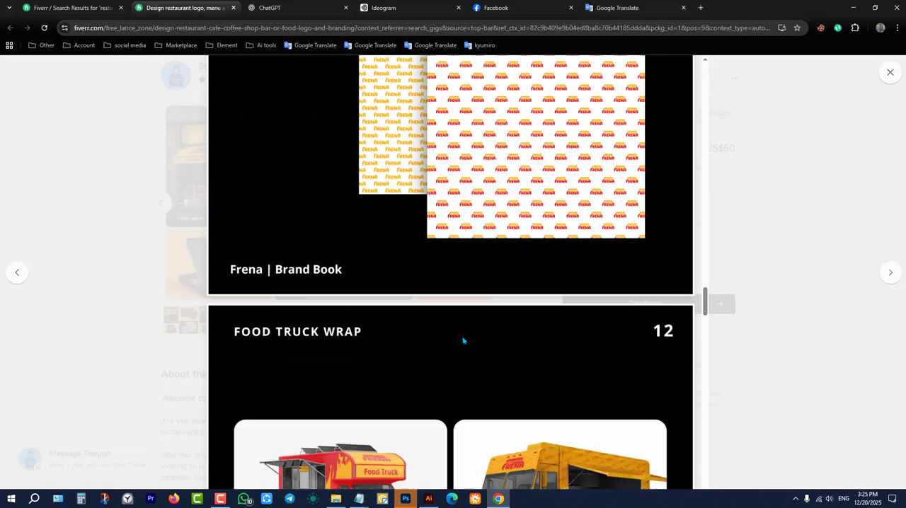
scroll(463, 340, up, 10)
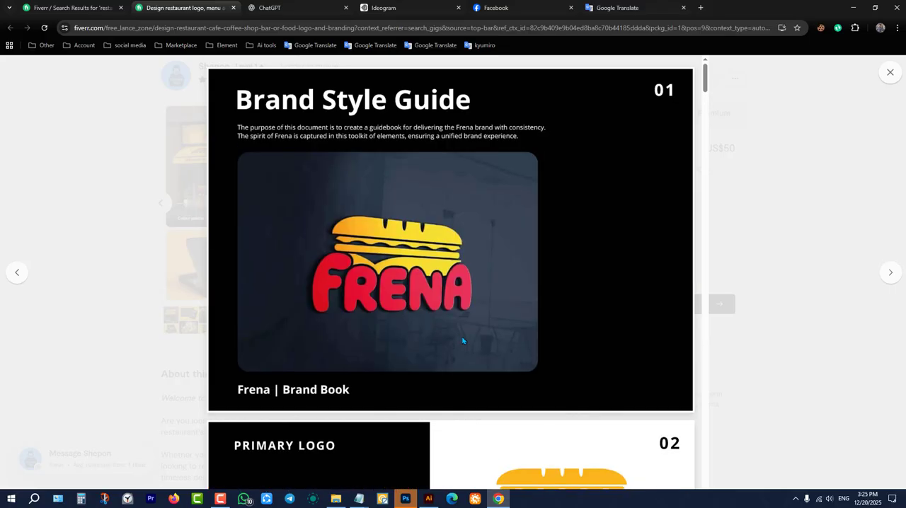
Close the enlarged gallery and highlight the number of orders in queue beside the gig's seller details.
click(890, 71)
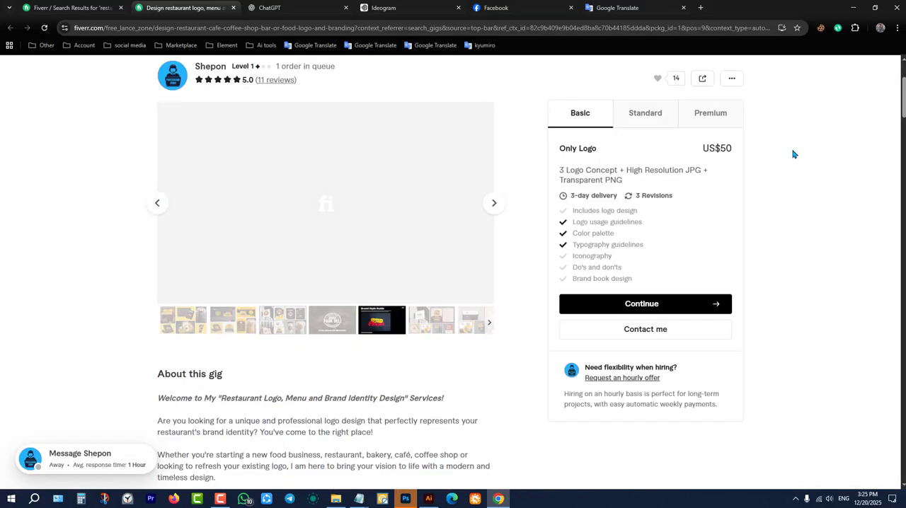
scroll(495, 194, up, 2)
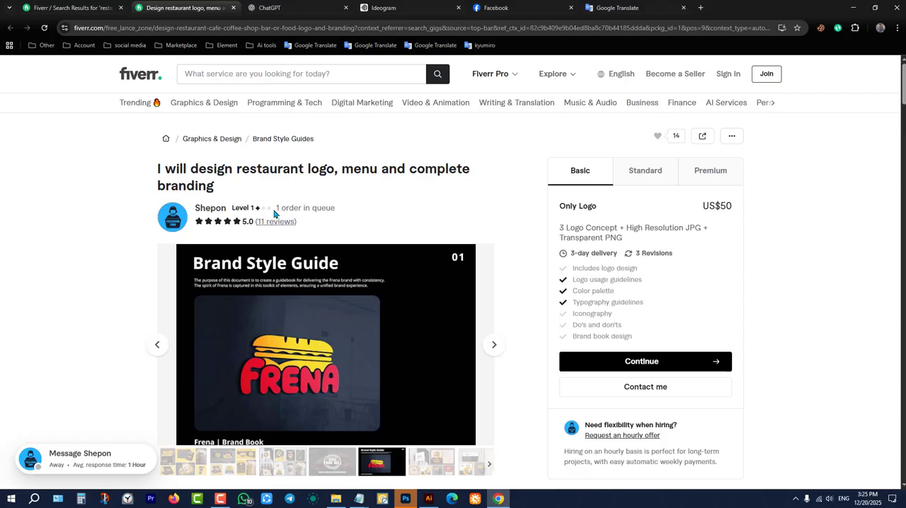
drag(276, 208, 282, 209)
click(394, 212)
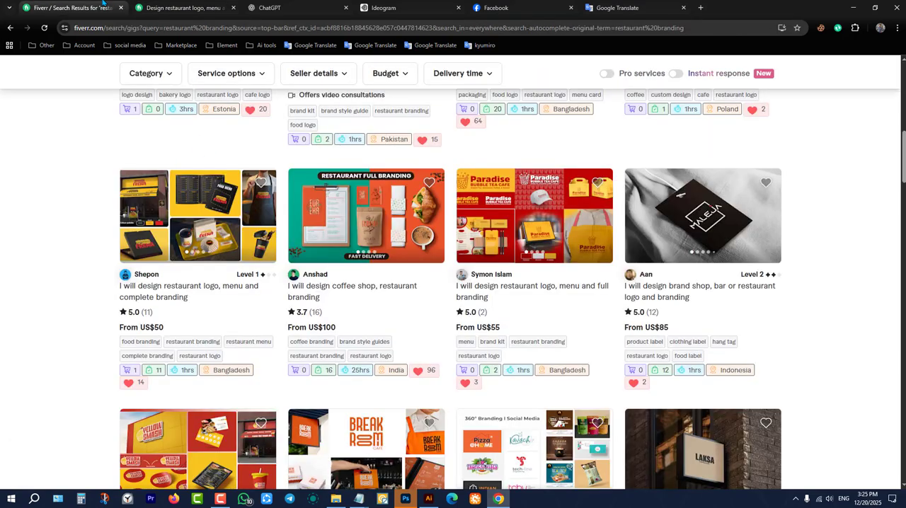
Return to the restaurant branding search results, minimize the browser and Photoshop, and switch to Illustrator.
click(70, 8)
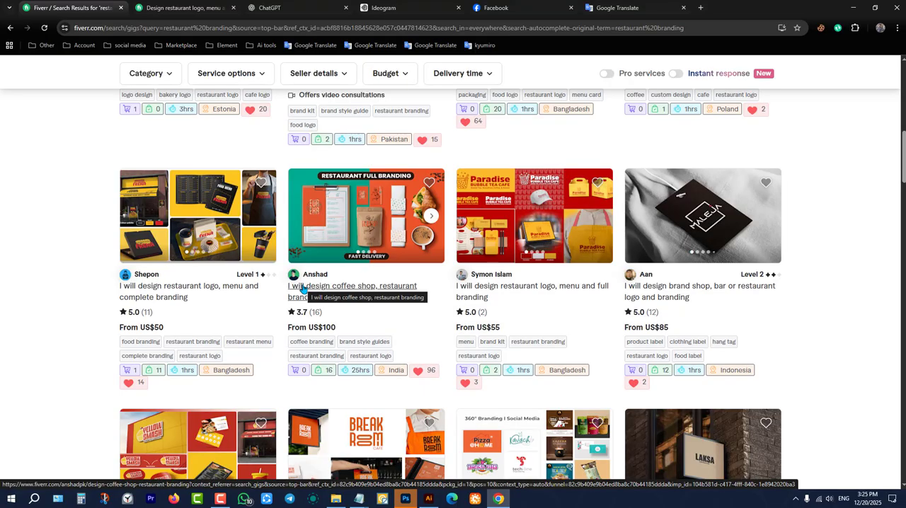
click(853, 7)
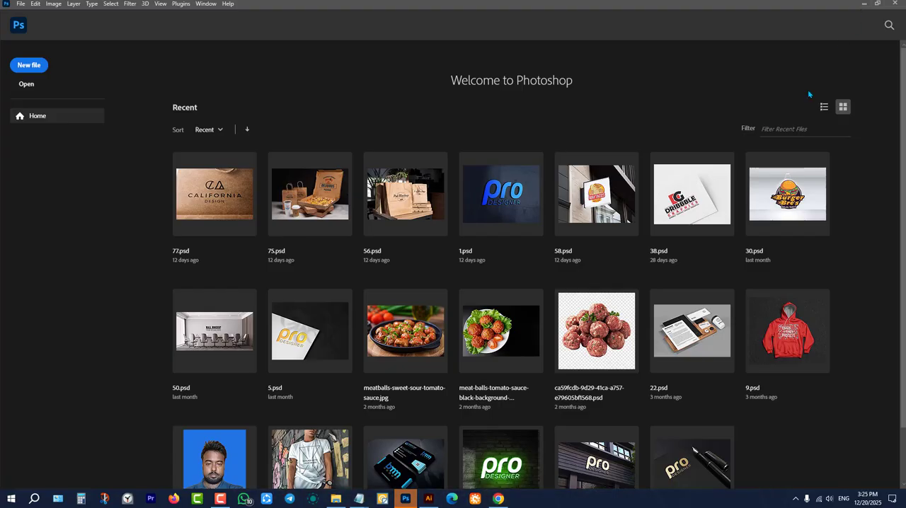
click(864, 5)
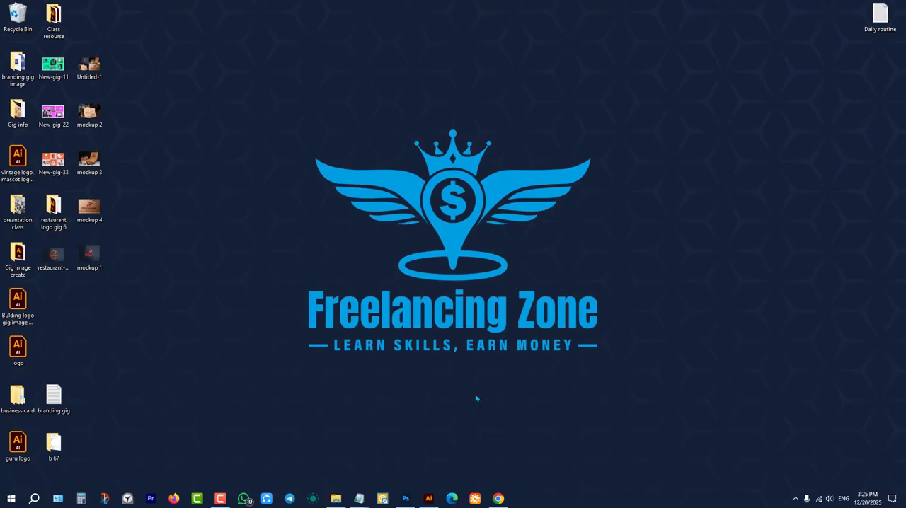
click(428, 498)
Survey the gig images in restaurant branding copy.ai and examine the Smiths Fisheries of Keighley layout with its Facebook cover, menu and apron mockups.
scroll(413, 384, down, 1)
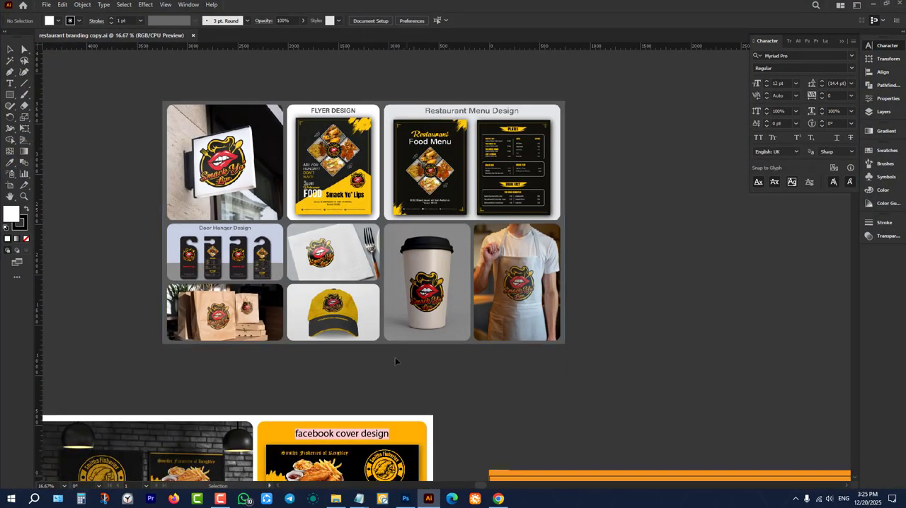
scroll(395, 362, up, 2)
scroll(395, 362, down, 4)
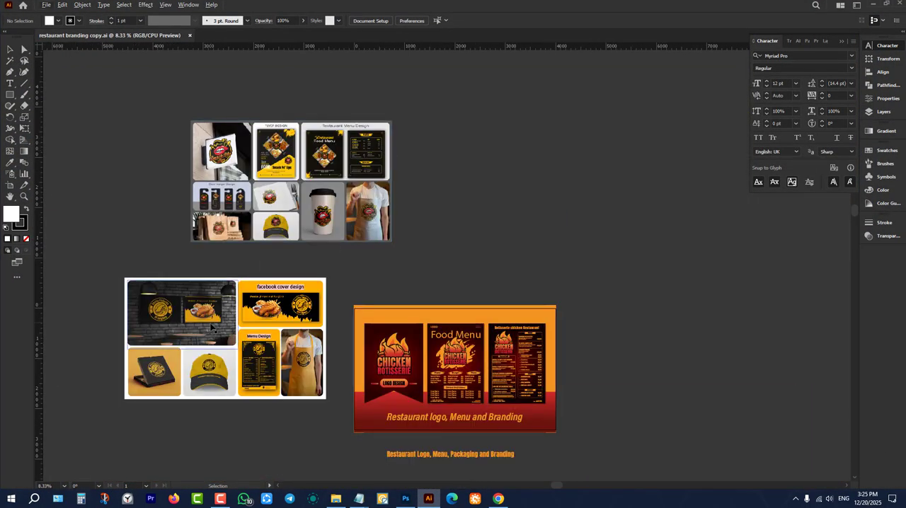
scroll(213, 327, down, 1)
scroll(158, 285, up, 1)
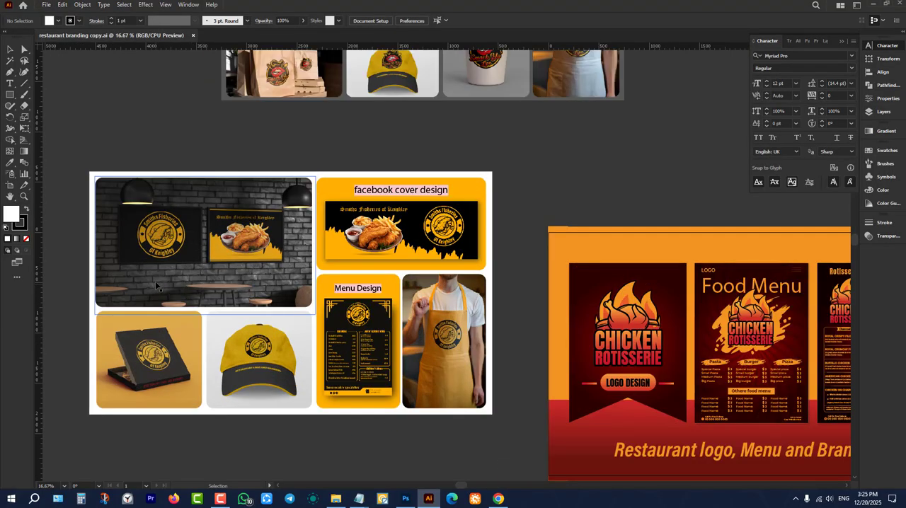
scroll(155, 281, up, 1)
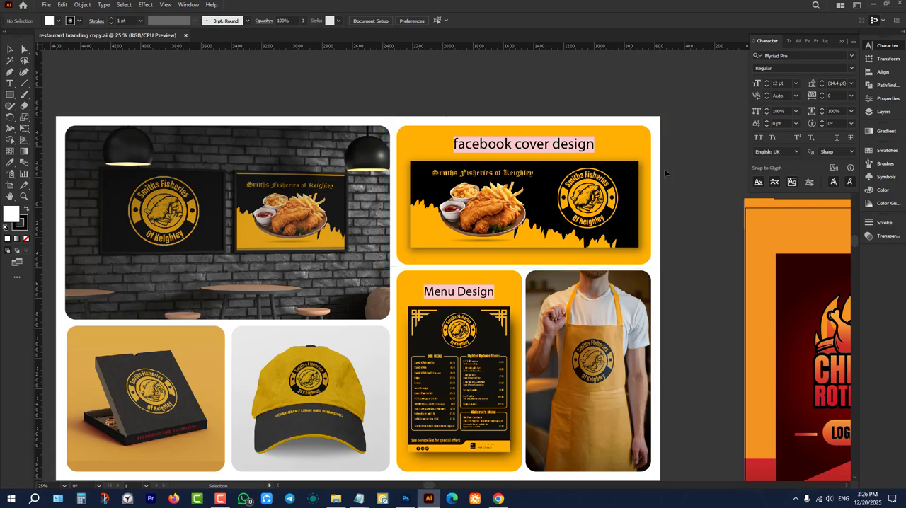
scroll(418, 331, down, 1)
scroll(419, 243, down, 1)
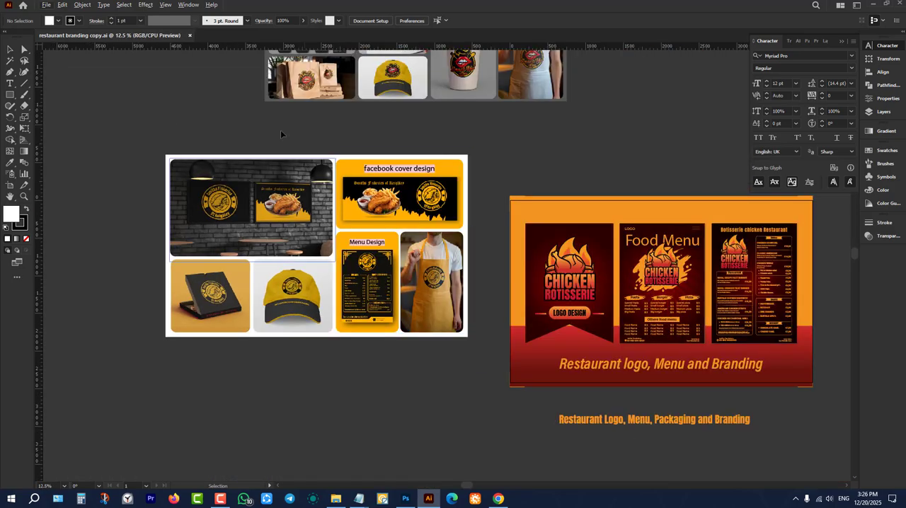
Examine the Smack Yo' Lips gig image with its flyer, menu, door hanger and cup mockups, then view all three gig images together.
scroll(407, 239, up, 3)
scroll(395, 238, up, 2)
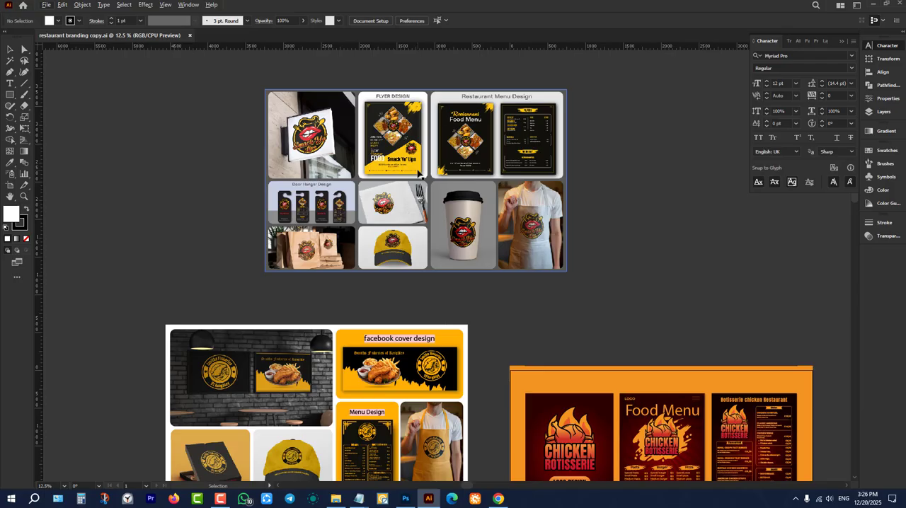
scroll(418, 173, down, 2)
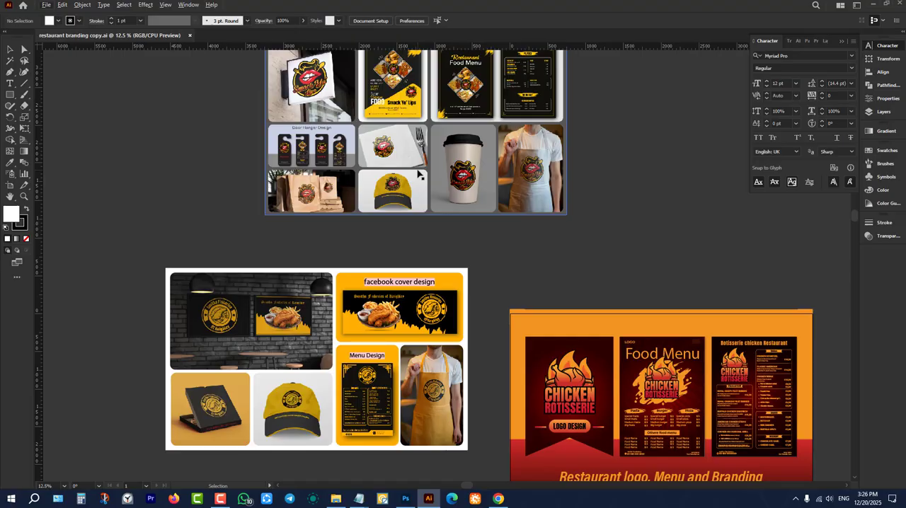
scroll(418, 174, up, 5)
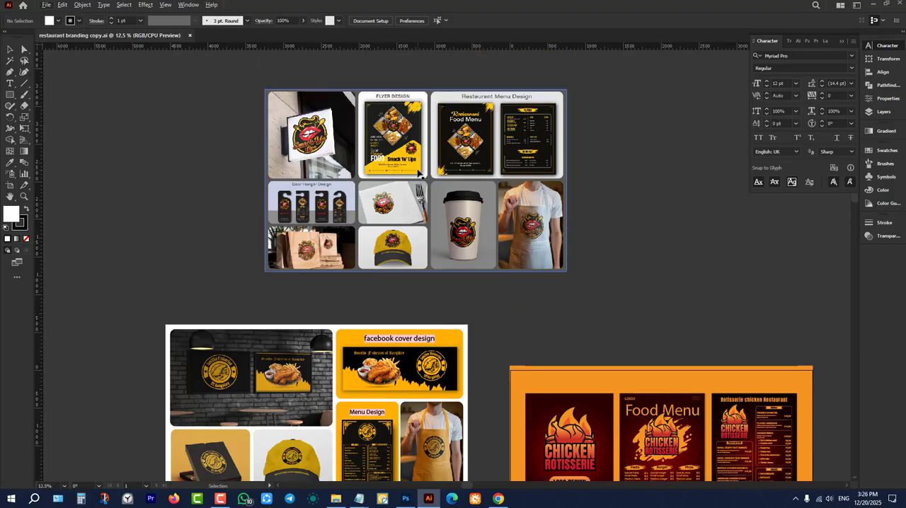
scroll(377, 86, up, 2)
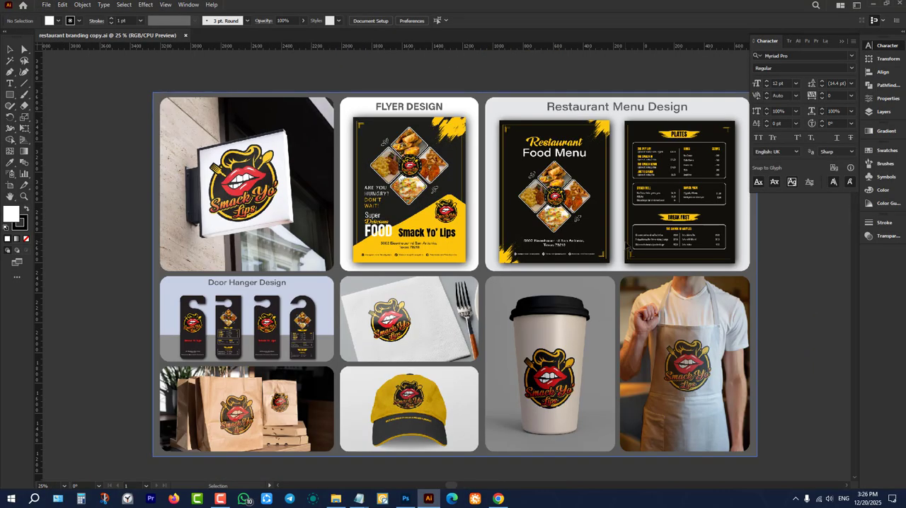
scroll(422, 263, down, 2)
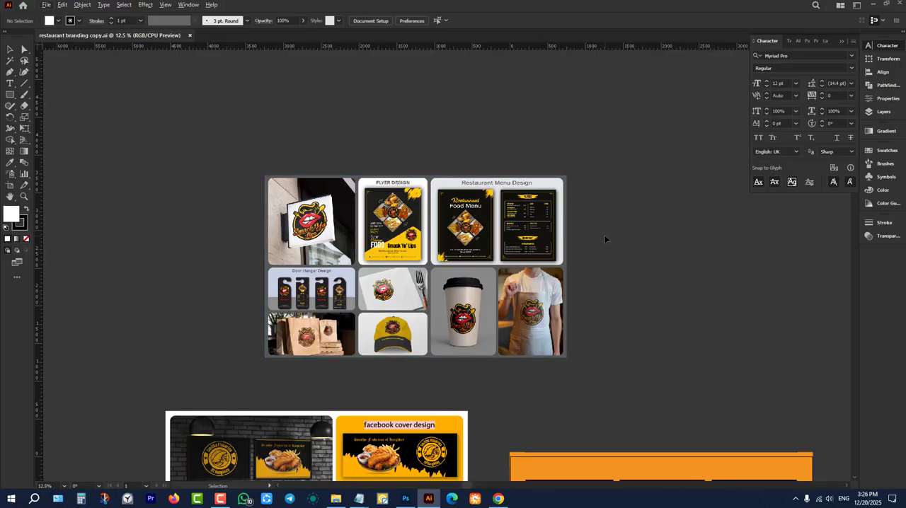
scroll(606, 228, down, 3)
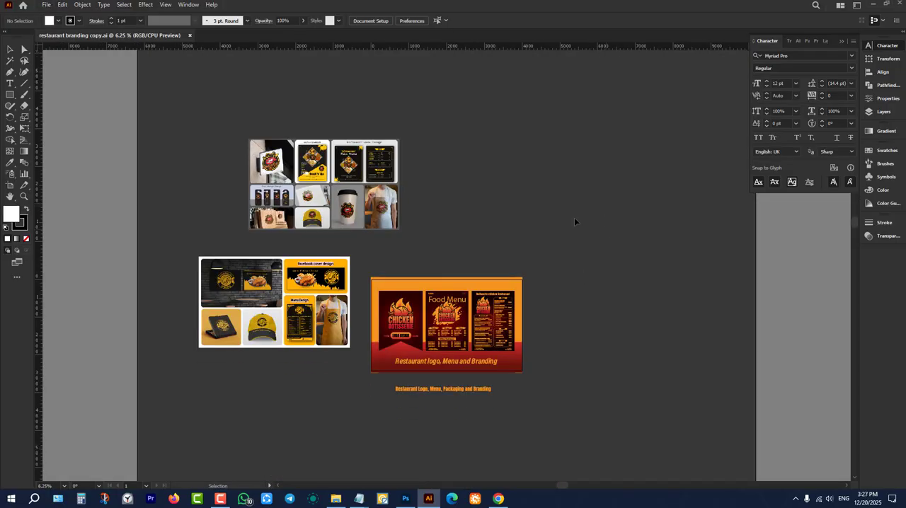
Switch back to Chrome and browse the Fiverr restaurant branding results, returning to the beginning of the list.
click(499, 499)
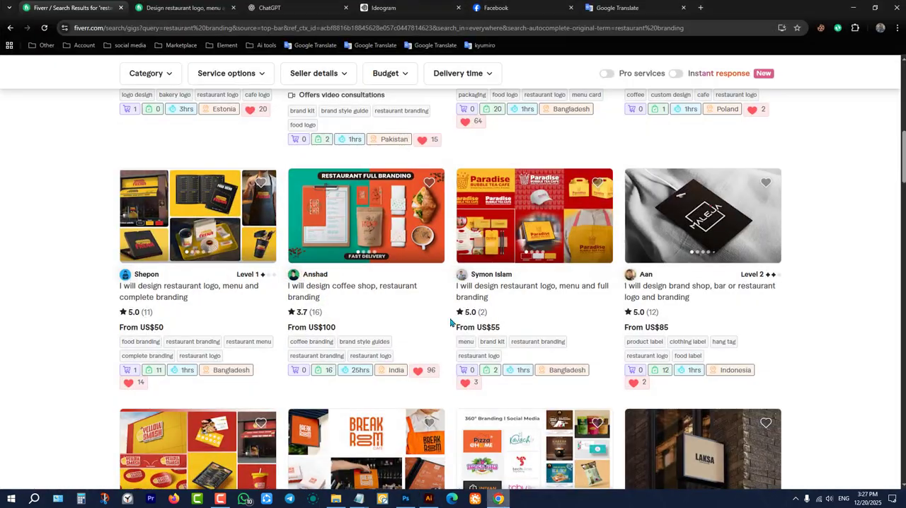
scroll(484, 333, down, 5)
scroll(484, 333, up, 10)
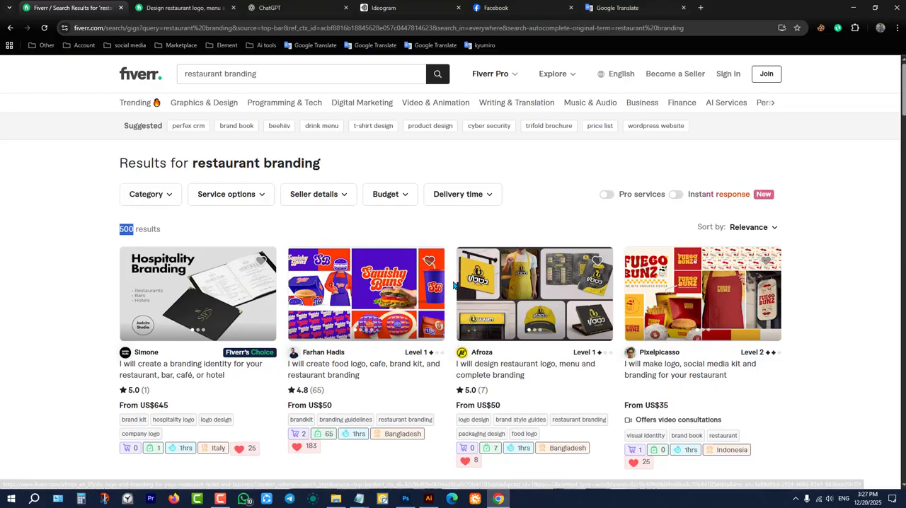
Open the Fiverr gig offering logo, social media kit and branding for a restaurant, and view its Fuego Bunz image full screen.
scroll(451, 284, down, 2)
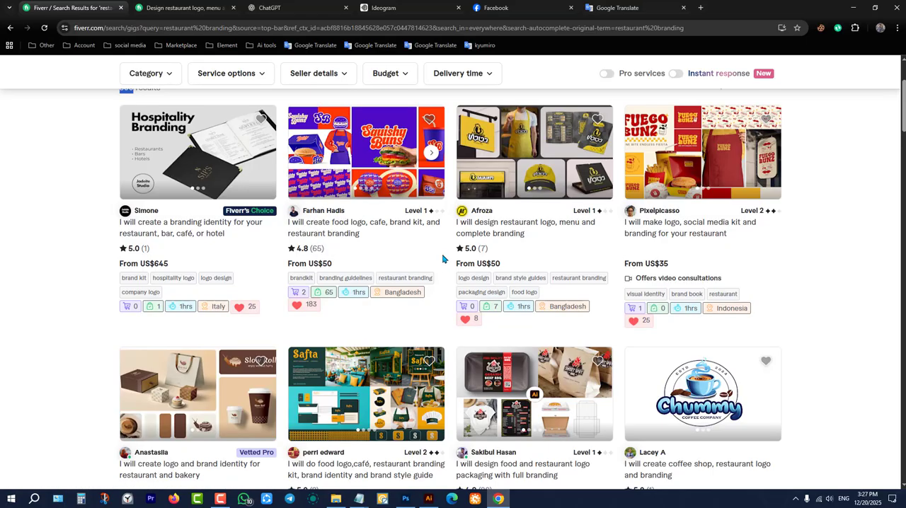
scroll(660, 276, down, 2)
scroll(685, 177, up, 2)
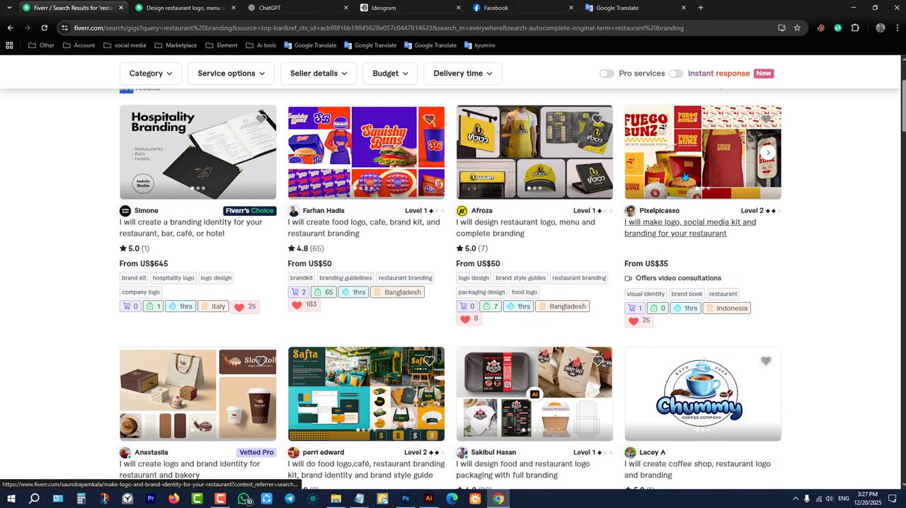
click(685, 177)
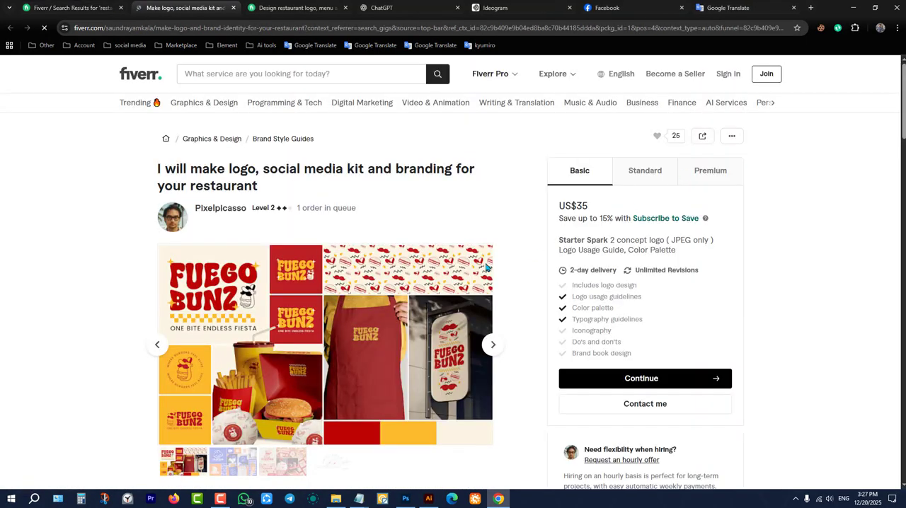
click(310, 332)
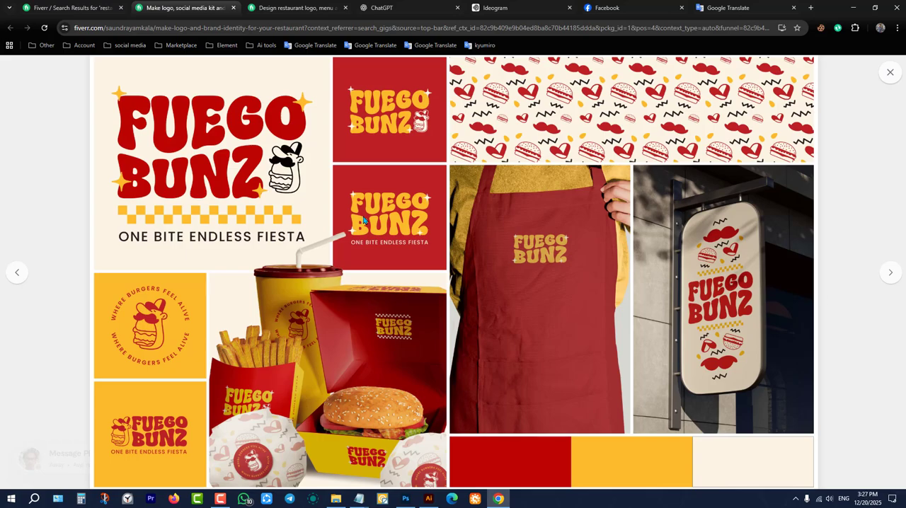
Examine the gig's Loafbun, Pizzino and Nibloo images, cycle back to Fuego Bunz, and close the full-screen view.
click(892, 273)
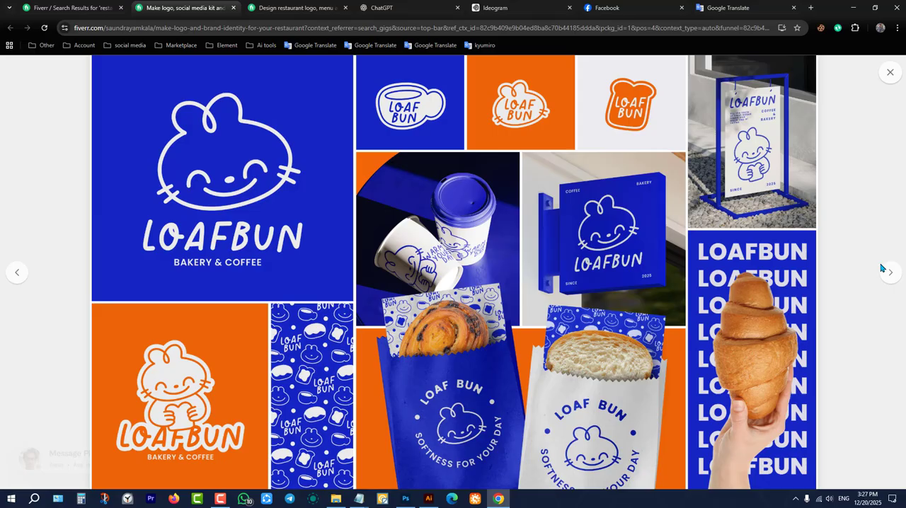
click(895, 273)
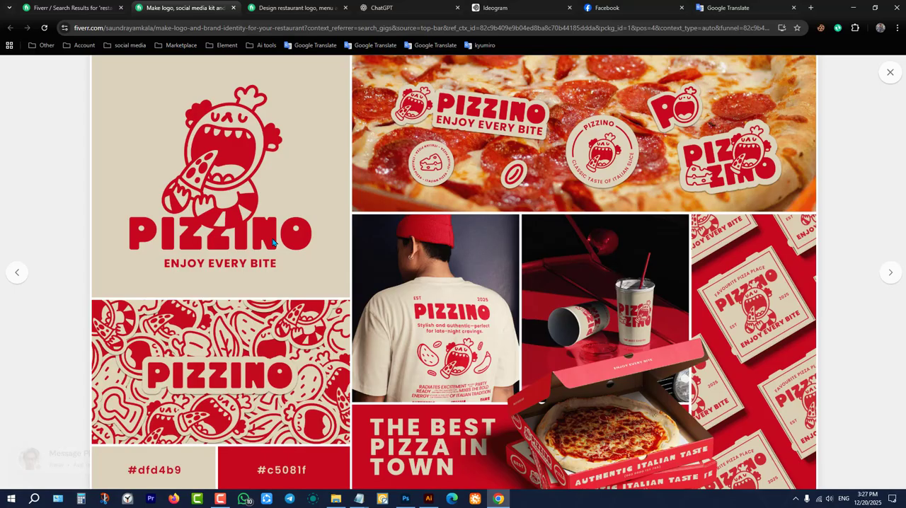
click(17, 273)
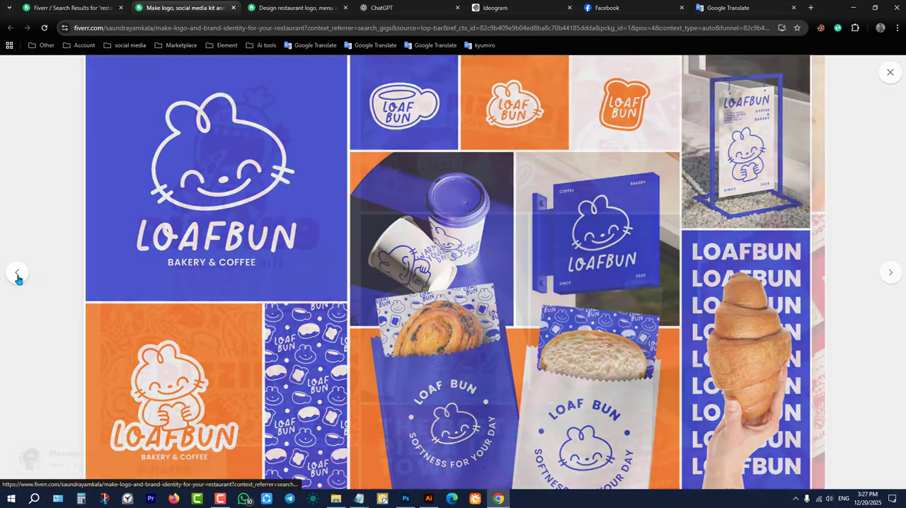
click(888, 273)
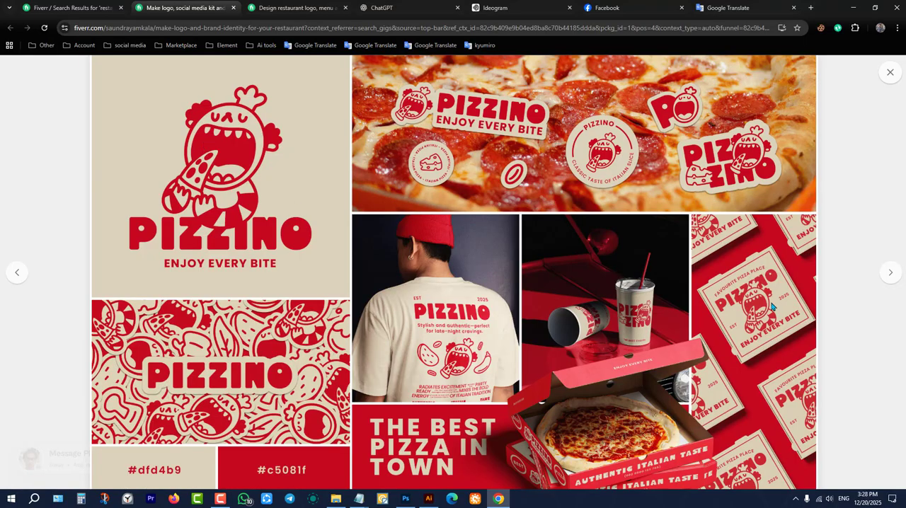
click(891, 273)
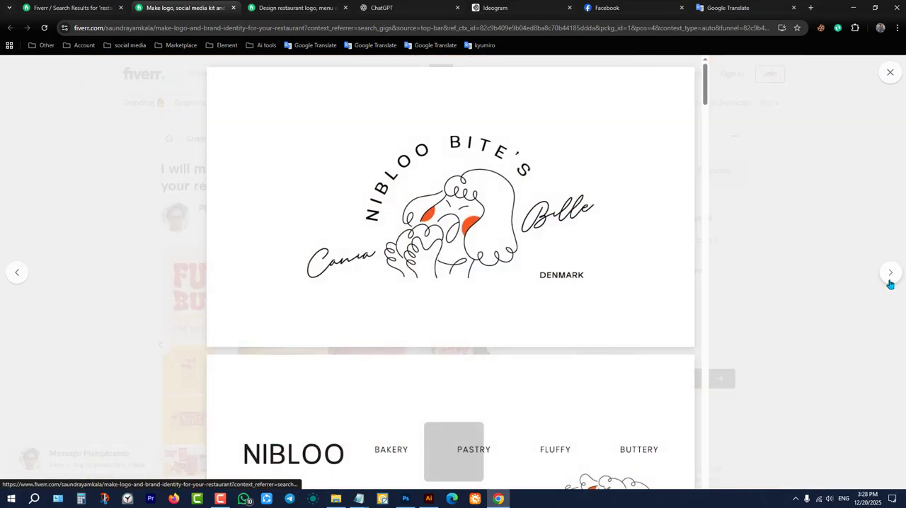
click(891, 275)
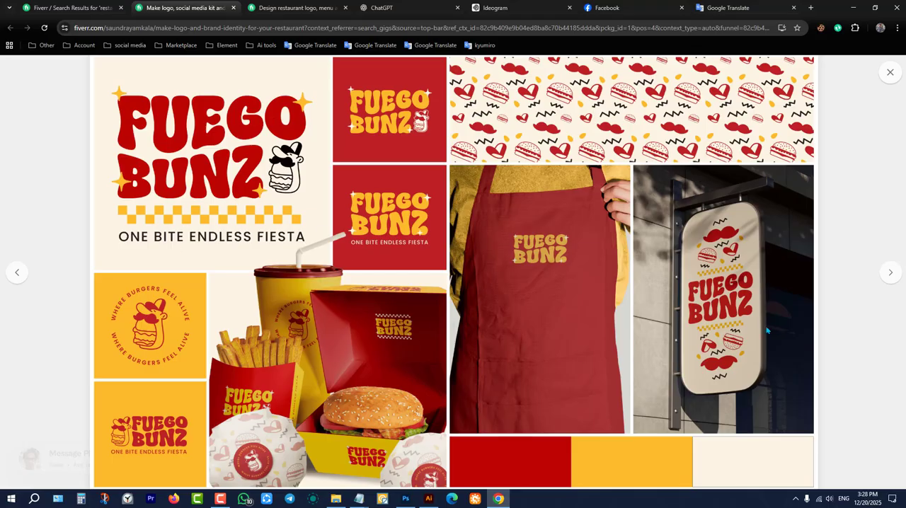
click(891, 72)
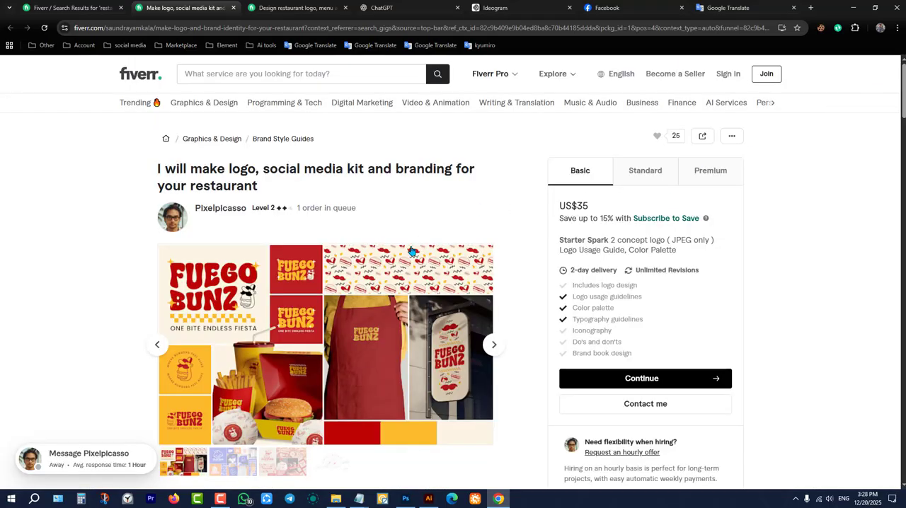
Return to the restaurant branding search results and survey the gig thumbnails further down the list.
click(83, 8)
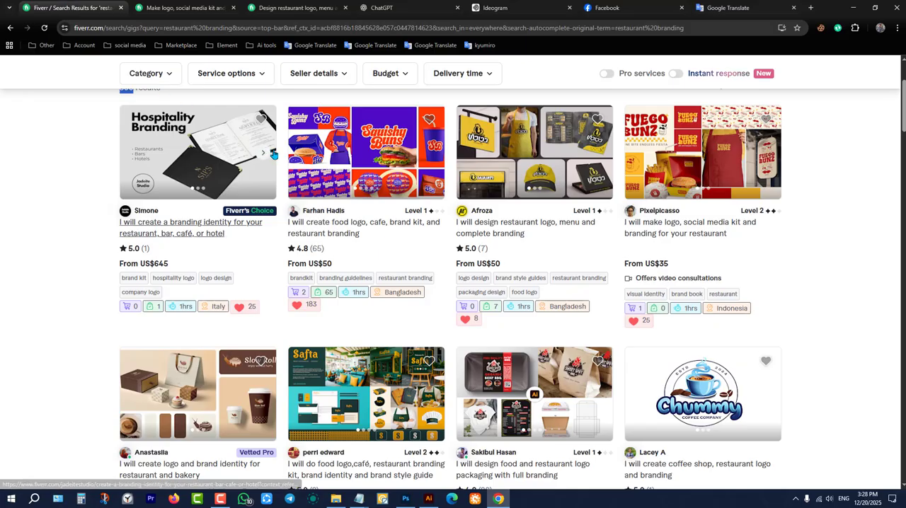
scroll(621, 186, down, 1)
scroll(567, 198, down, 3)
scroll(546, 213, up, 2)
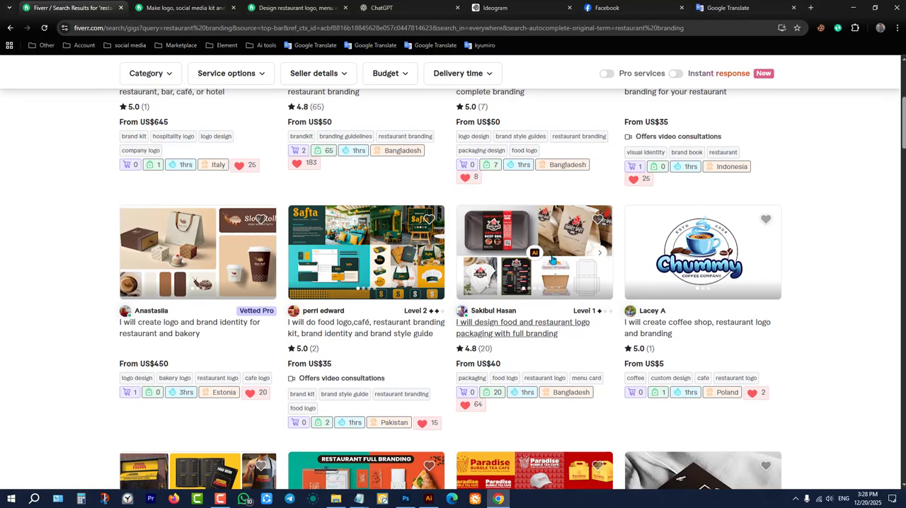
scroll(346, 249, down, 4)
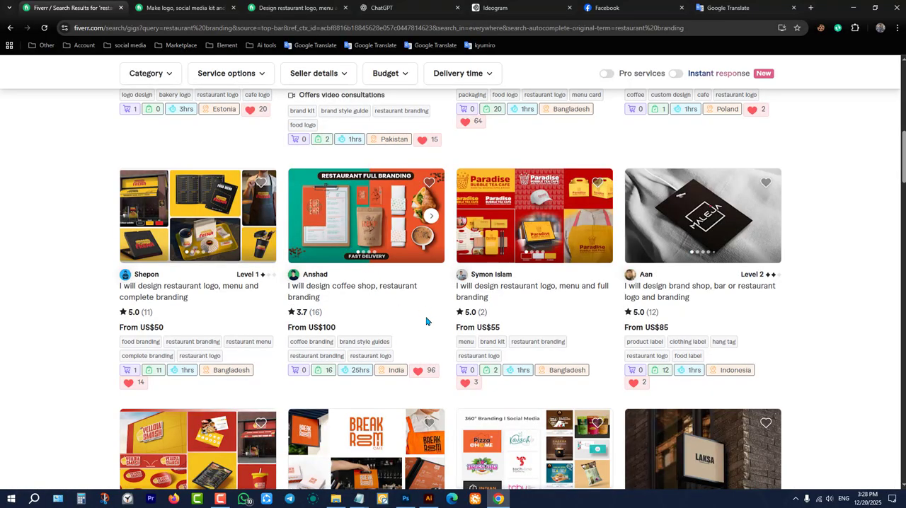
scroll(428, 316, down, 2)
scroll(449, 312, down, 2)
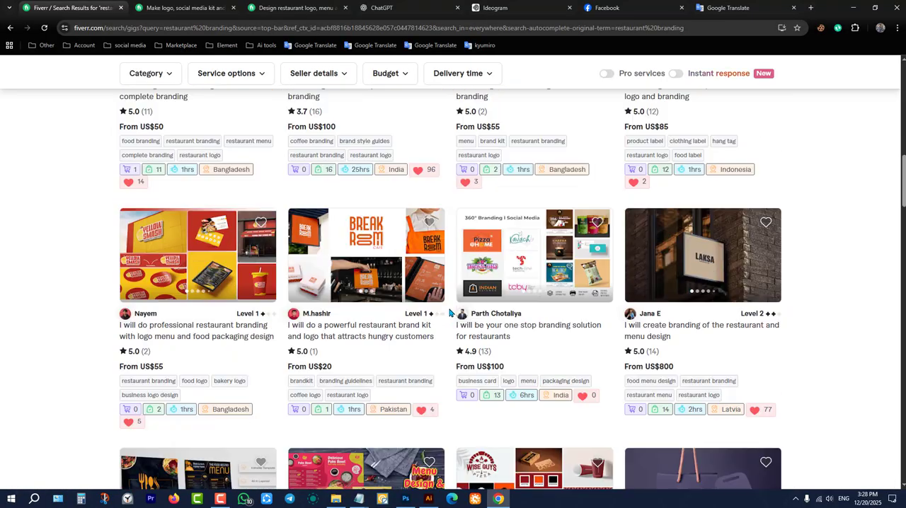
scroll(452, 314, down, 2)
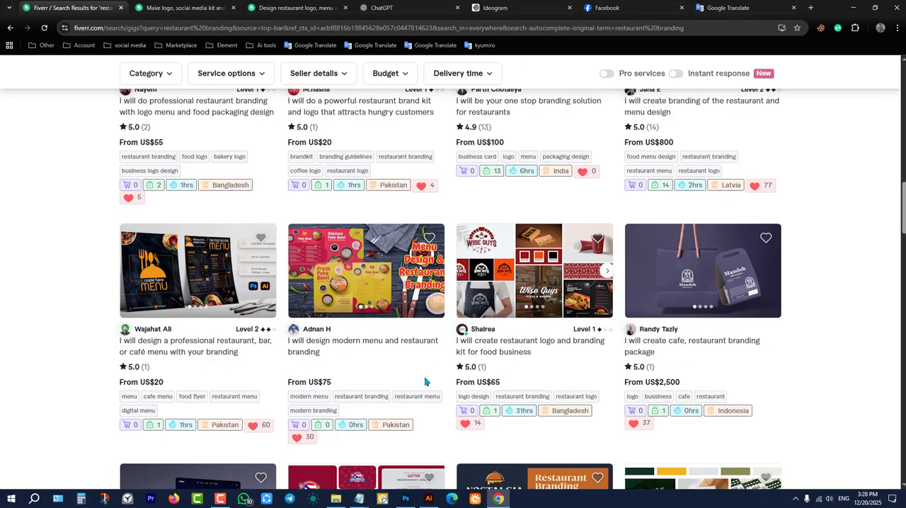
scroll(407, 393, down, 2)
scroll(421, 365, down, 2)
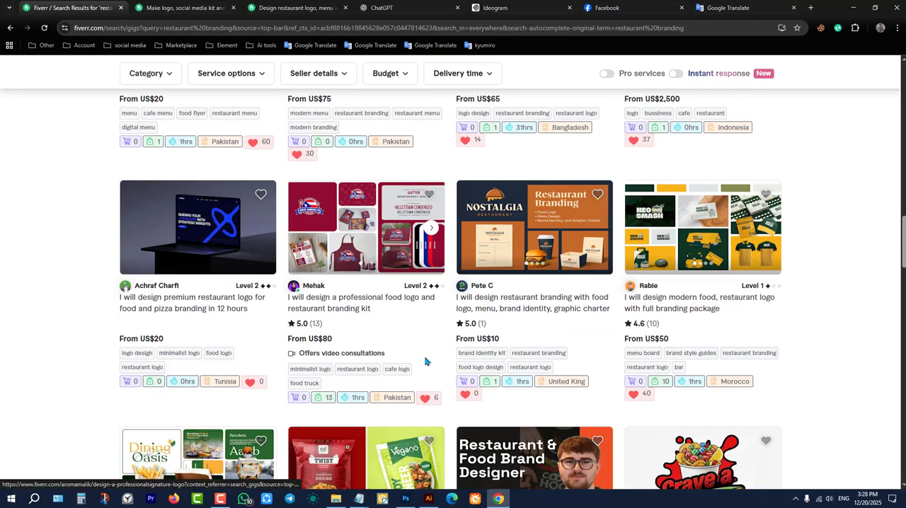
scroll(431, 353, down, 2)
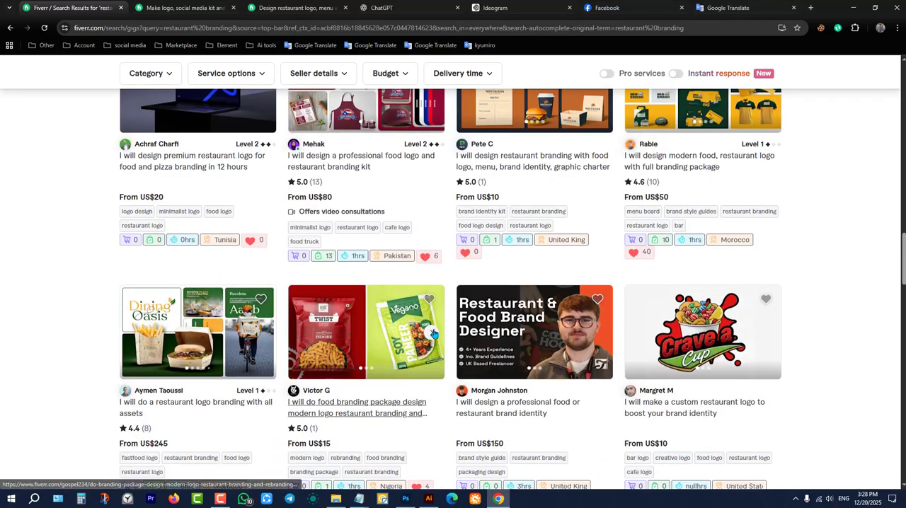
Compare the remaining gig thumbnails down to the end of the first results page, then go back to the first gigs.
scroll(441, 331, up, 2)
scroll(442, 329, up, 5)
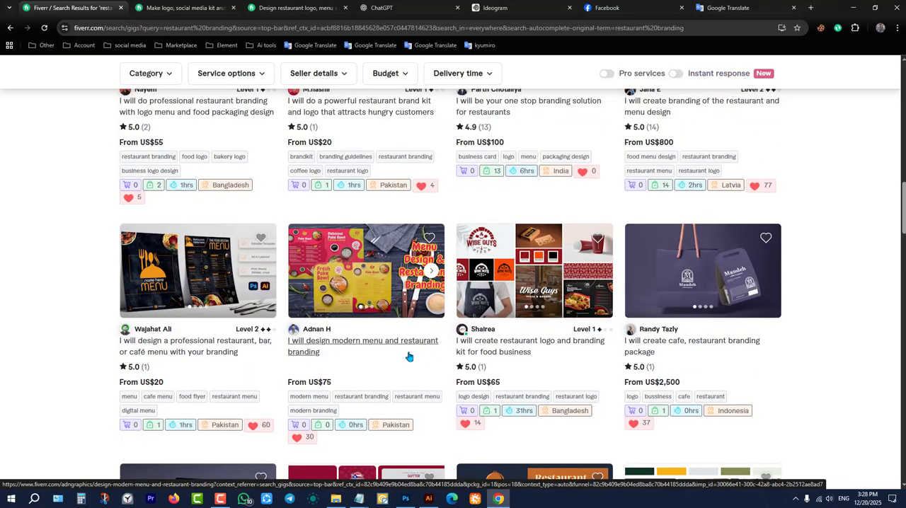
scroll(409, 356, down, 8)
scroll(408, 357, down, 3)
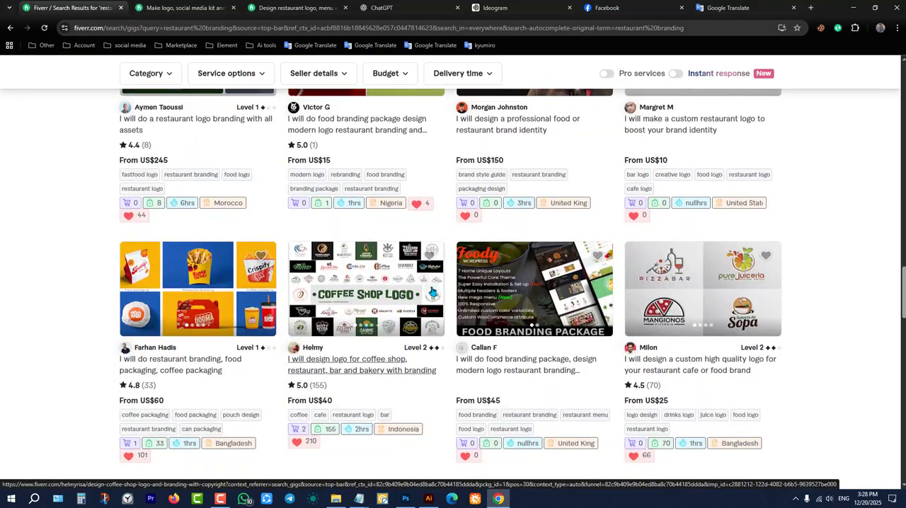
scroll(439, 296, down, 3)
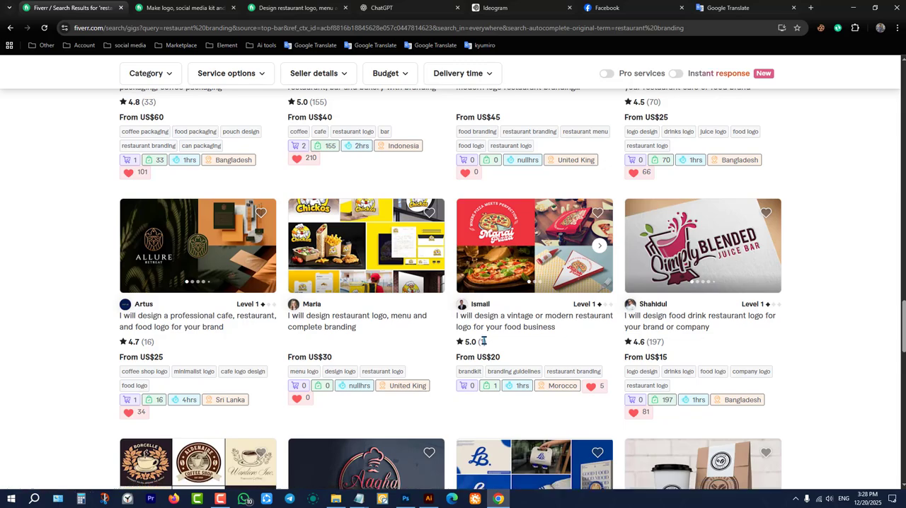
scroll(483, 341, down, 8)
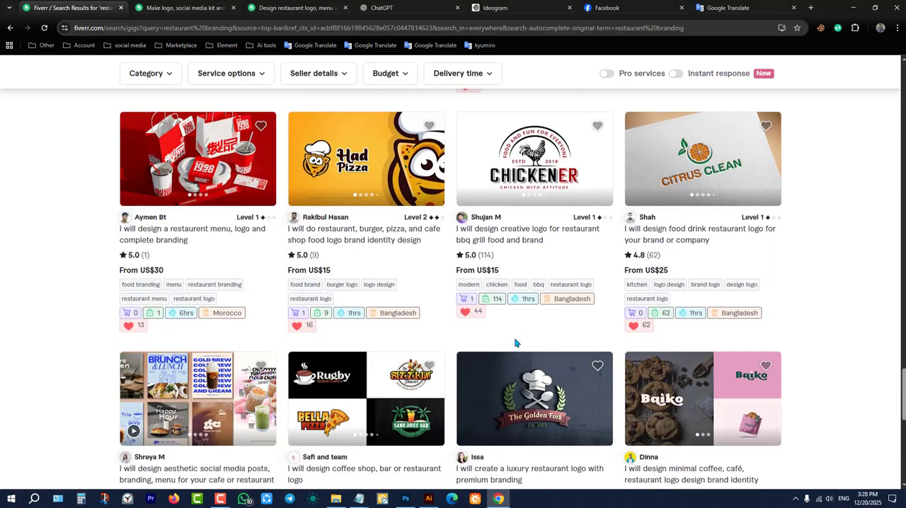
scroll(513, 340, up, 2)
scroll(515, 341, down, 5)
scroll(516, 338, up, 2)
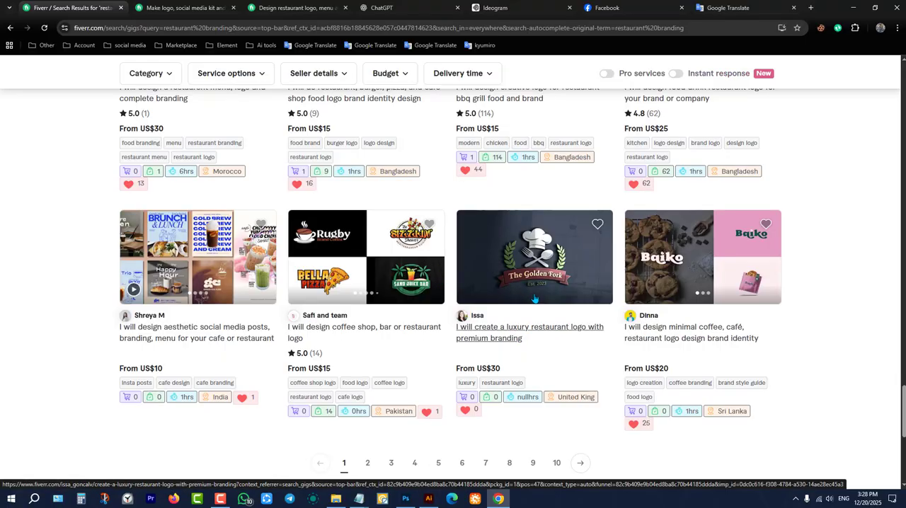
scroll(534, 299, up, 15)
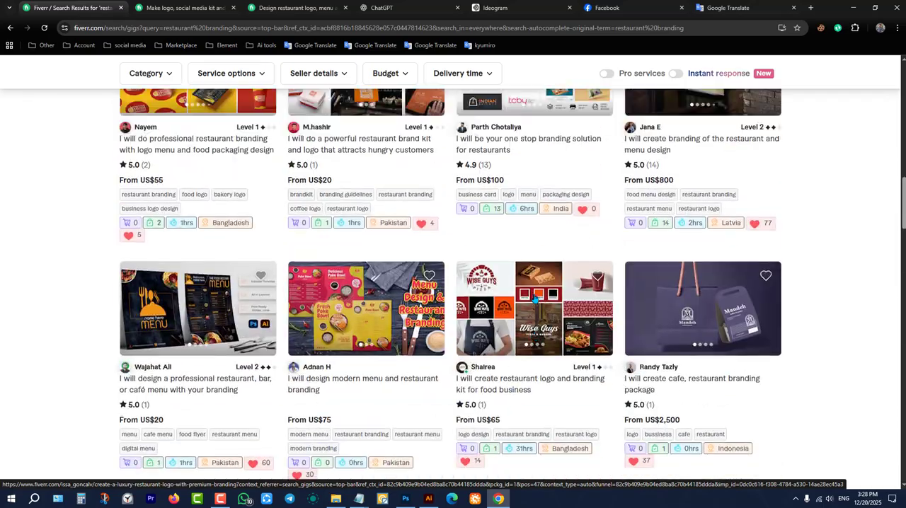
scroll(534, 299, down, 2)
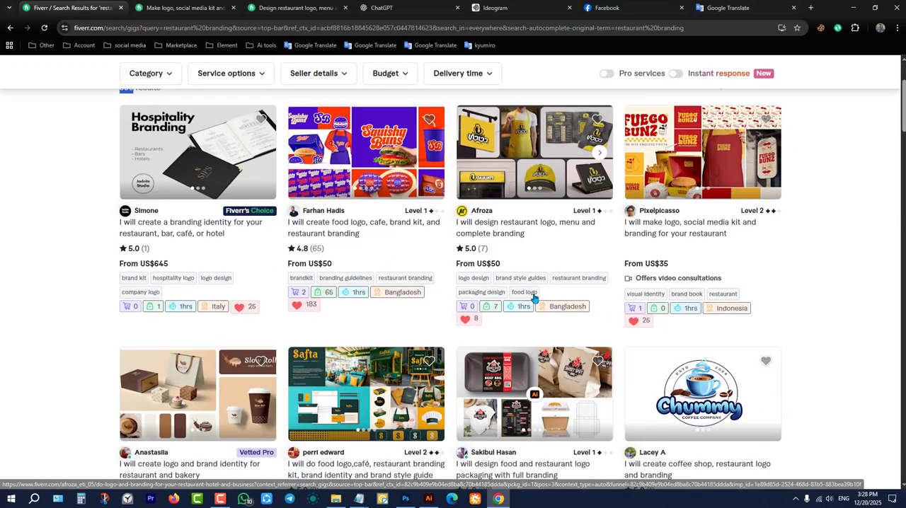
Open the food logo, cafe and brand kit gig showing Squishy Buns, and examine its Loco Nachos and Fatty's images full screen.
click(363, 147)
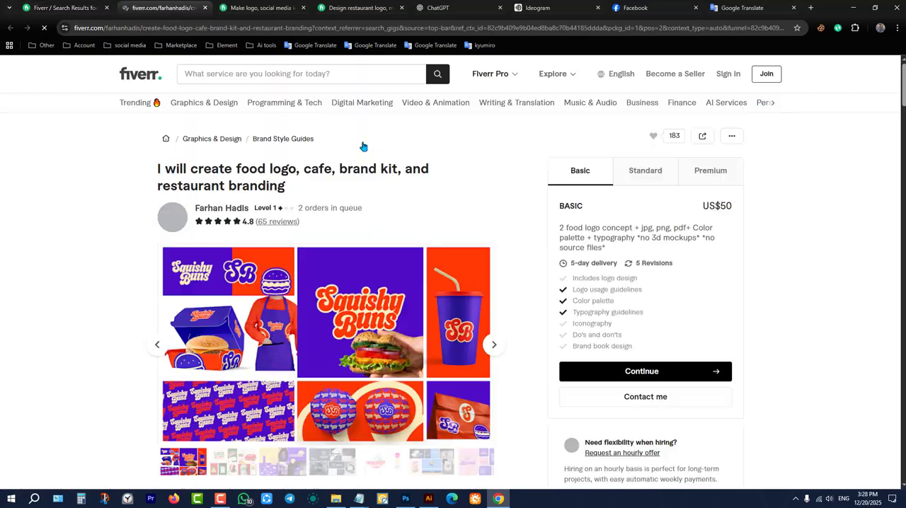
scroll(453, 292, down, 2)
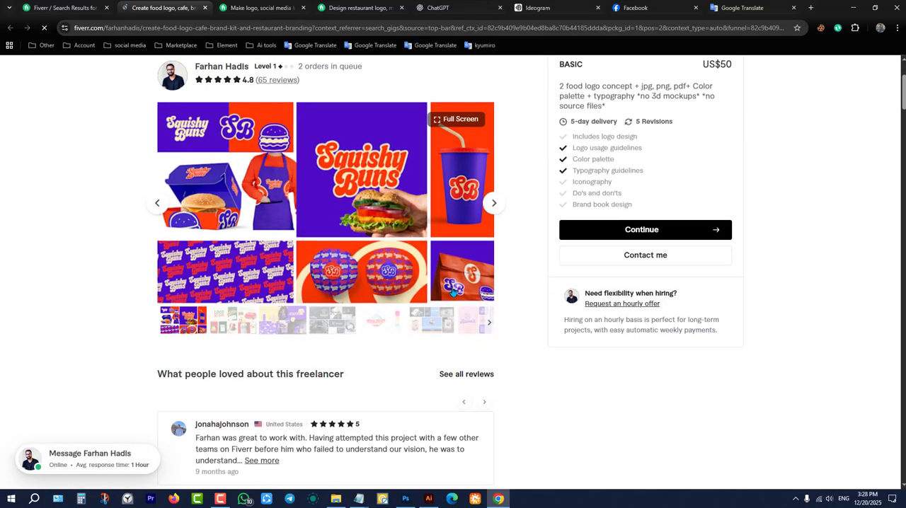
click(495, 204)
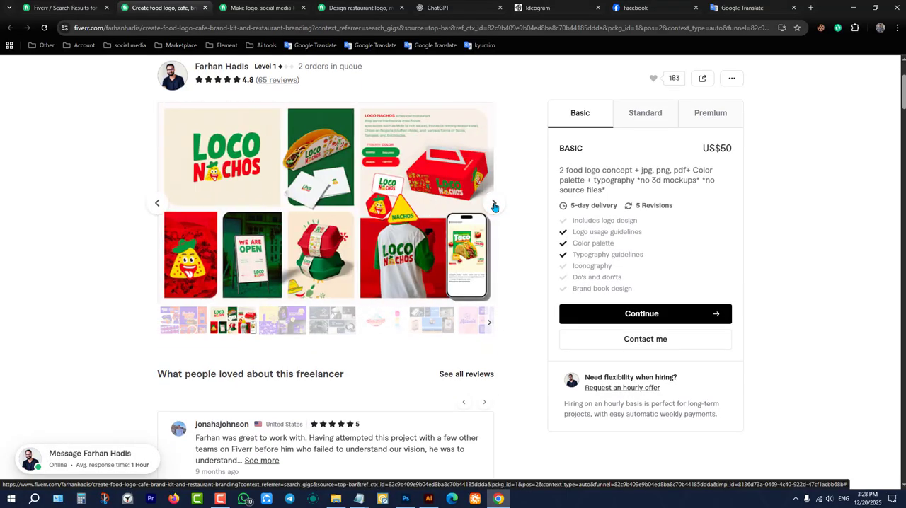
click(386, 205)
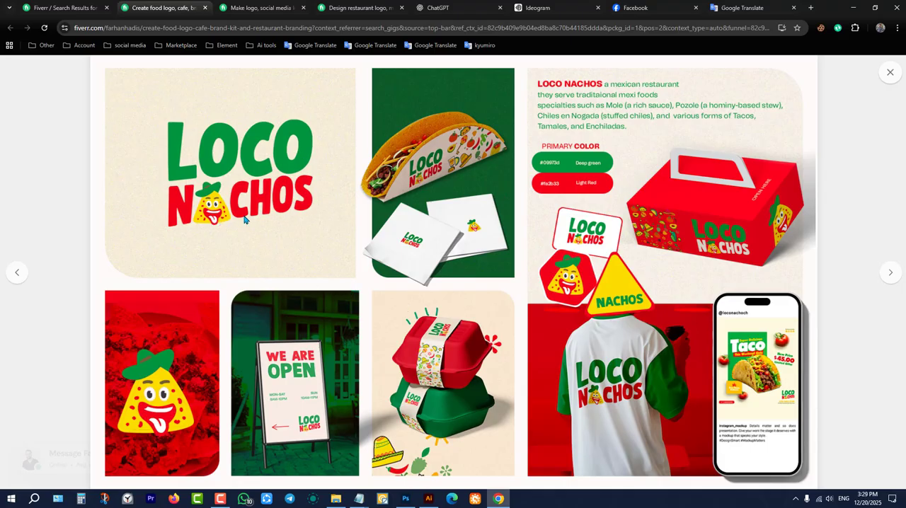
click(890, 273)
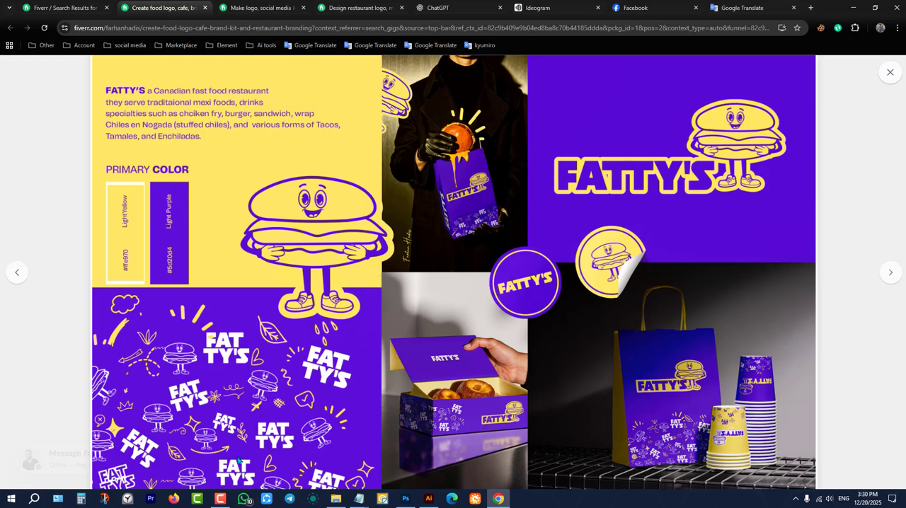
Capture a rectangular snip of the large burger mascot in the Fatty's image with Snip & Sketch, and switch back to Illustrator.
click(104, 499)
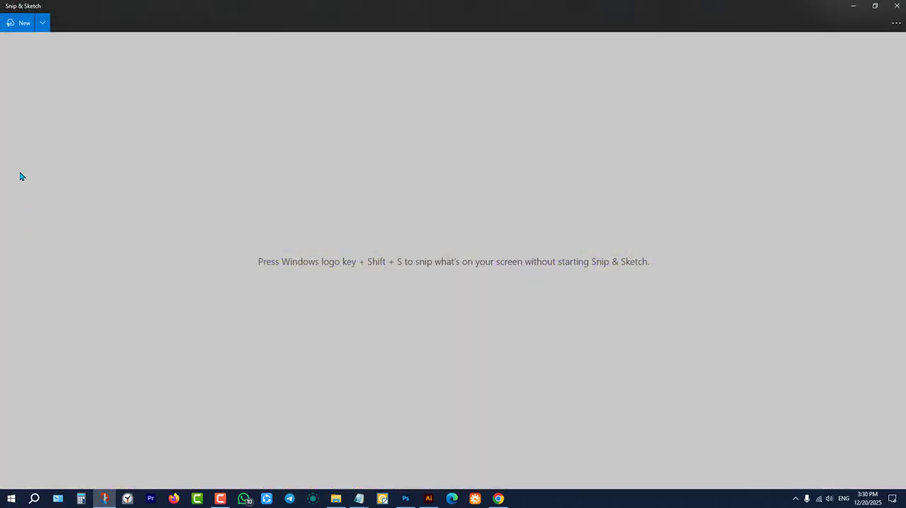
click(20, 23)
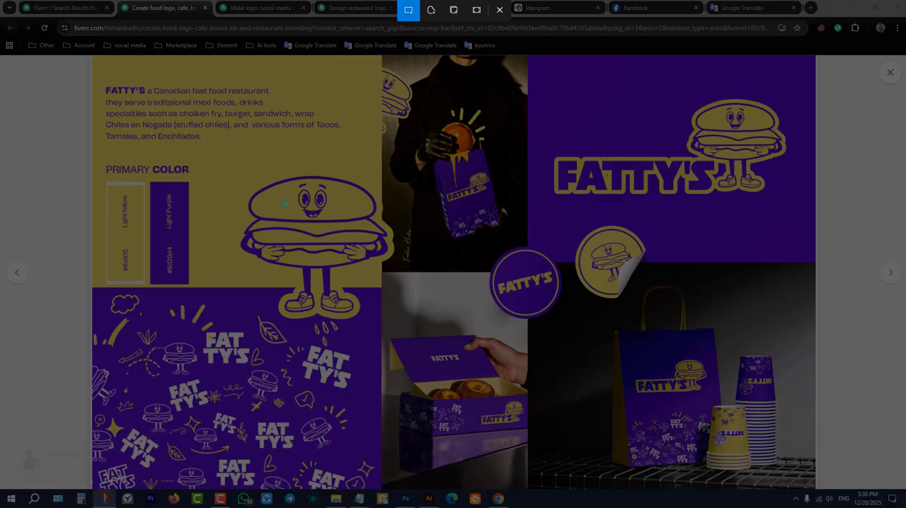
drag(230, 167, 397, 328)
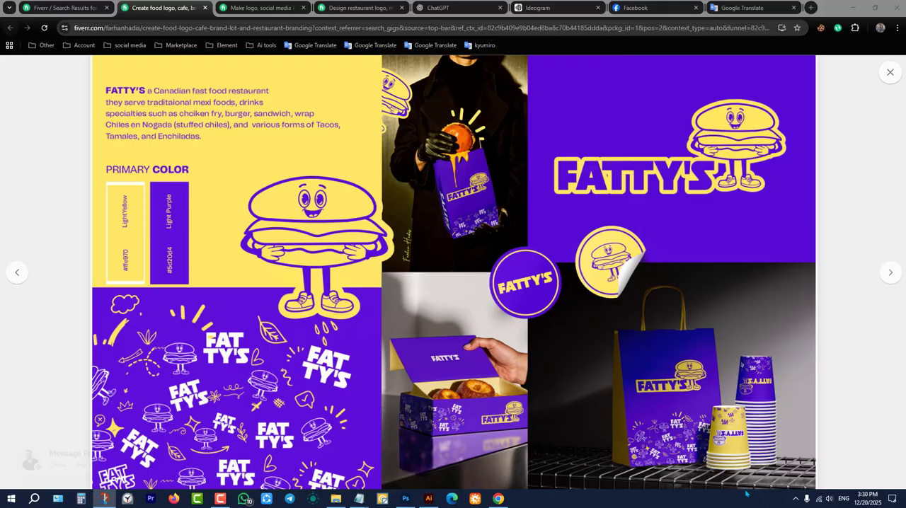
click(107, 500)
click(107, 501)
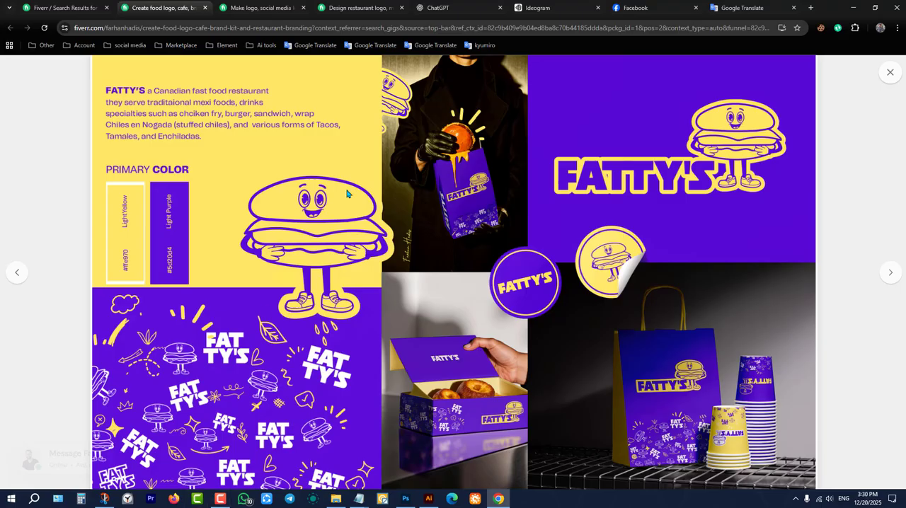
click(854, 8)
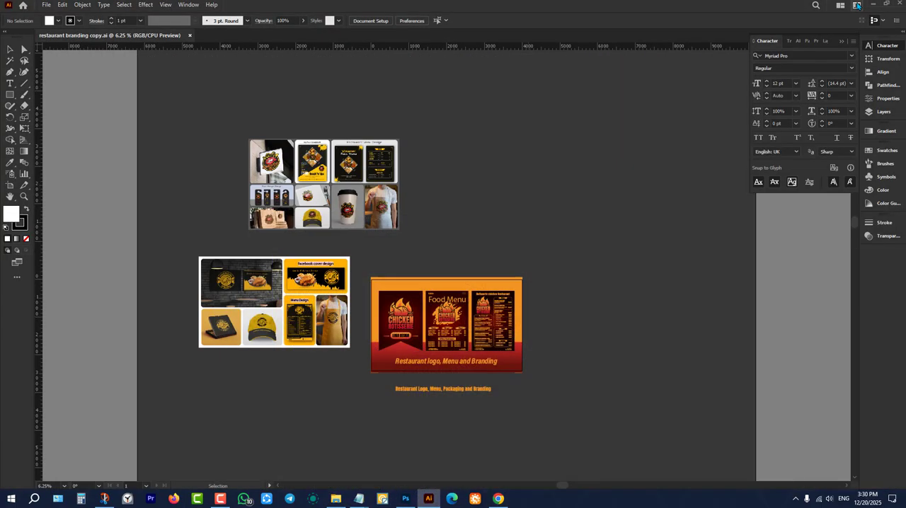
Switch to Snip & Sketch, save the burger mascot snip to the Desktop as a PNG, and close the snip window.
click(871, 8)
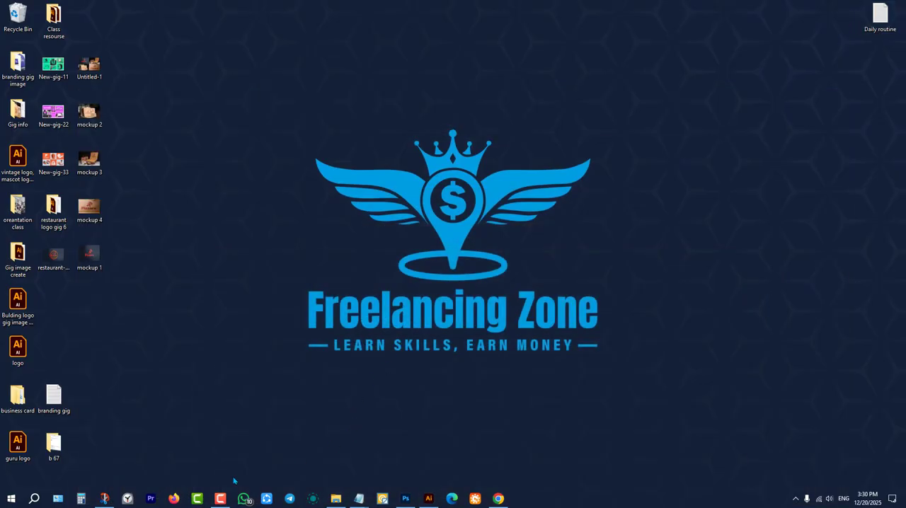
click(104, 499)
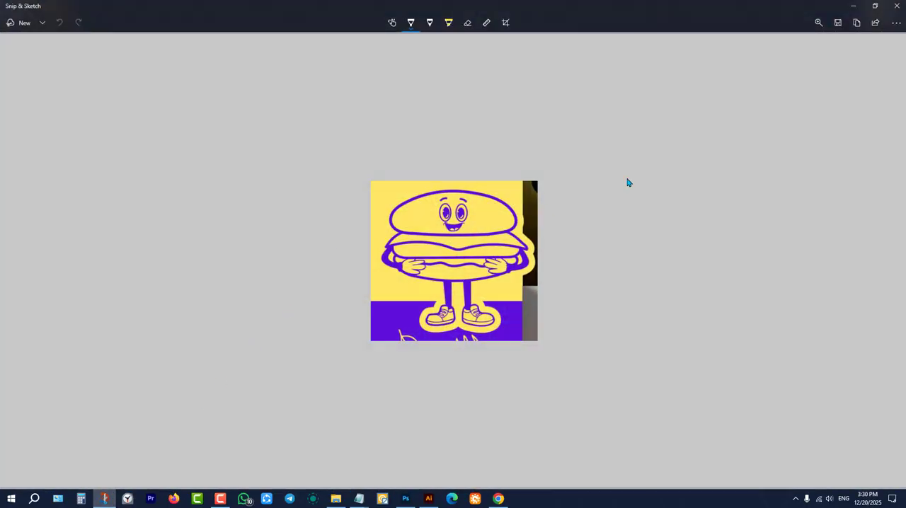
click(837, 22)
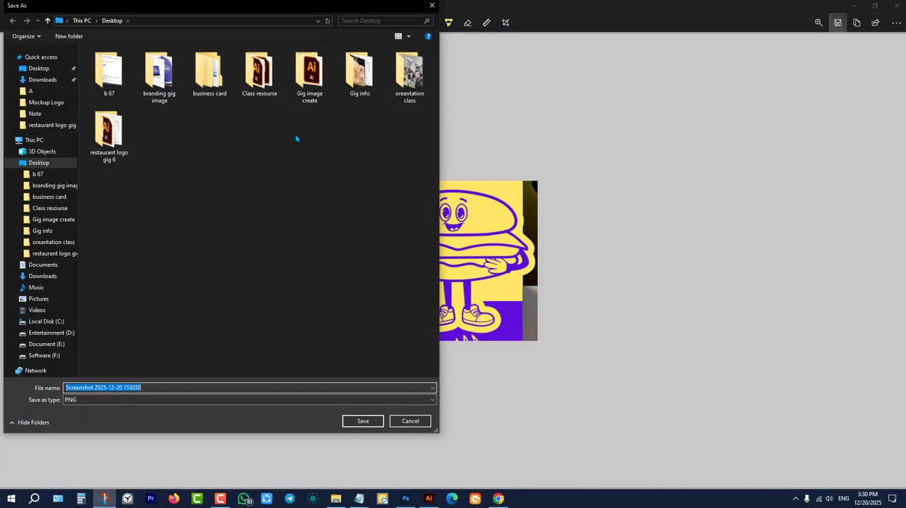
click(34, 71)
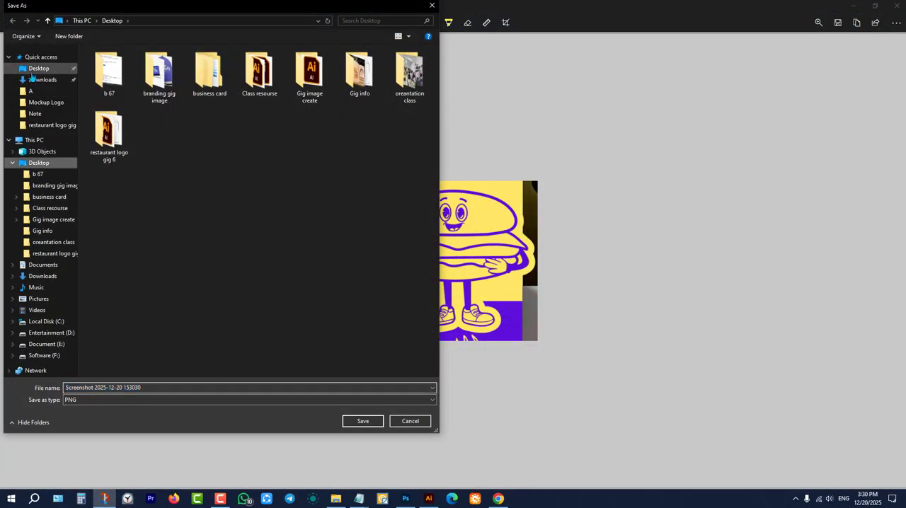
click(363, 421)
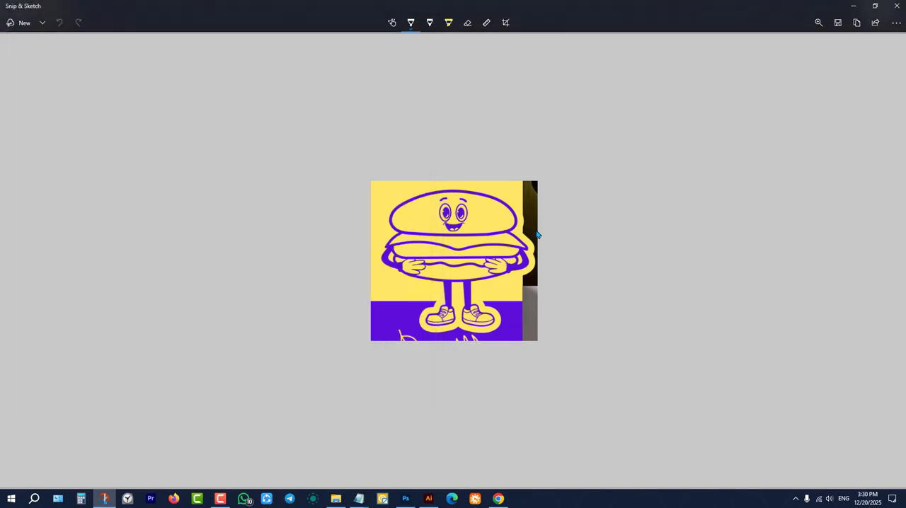
click(896, 6)
Switch to ChatGPT in Chrome, attach the burger screenshot from the Desktop to a new message, and dismiss the image-creation banner.
click(498, 500)
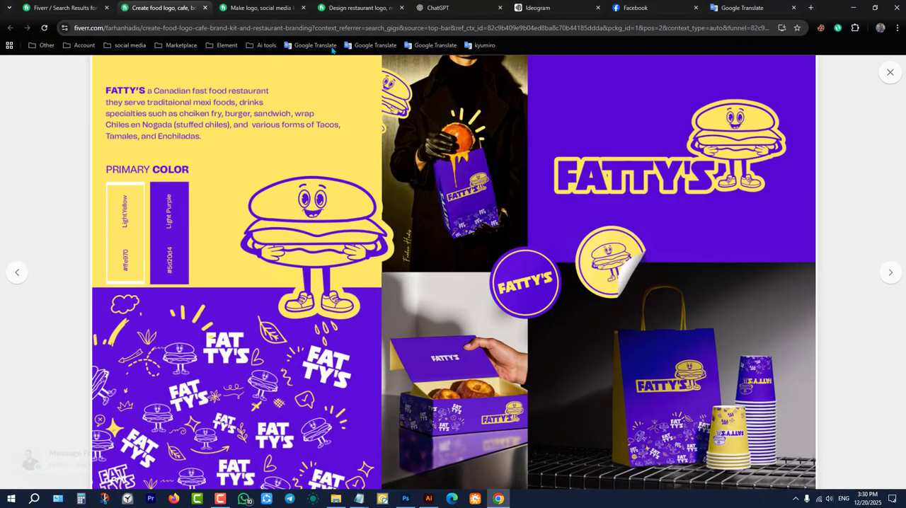
click(578, 4)
click(451, 4)
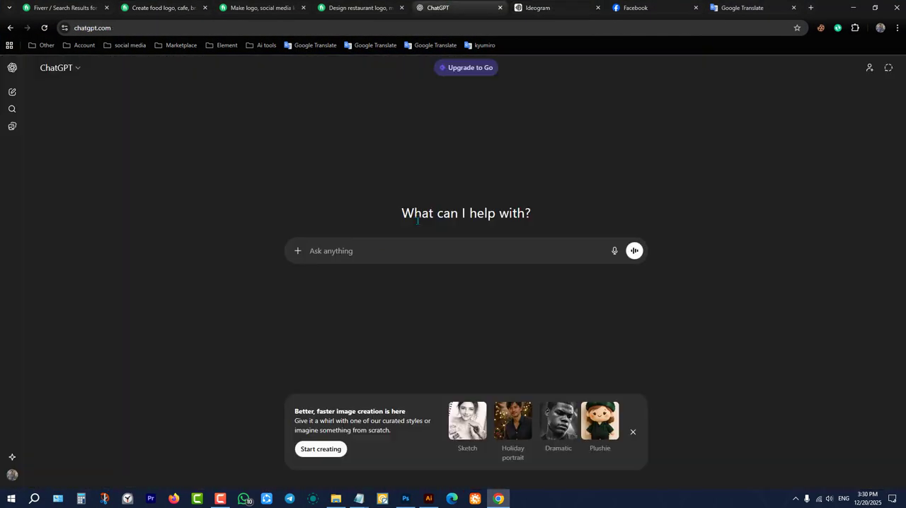
click(298, 251)
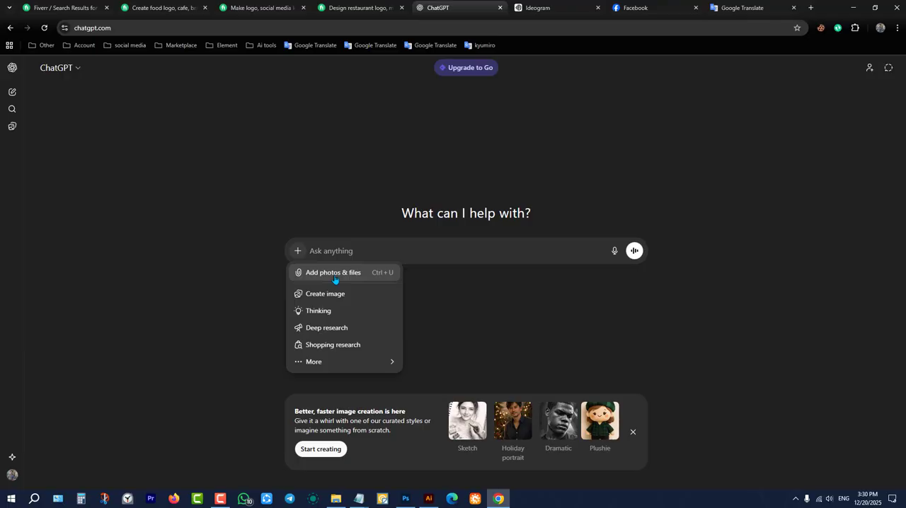
click(324, 279)
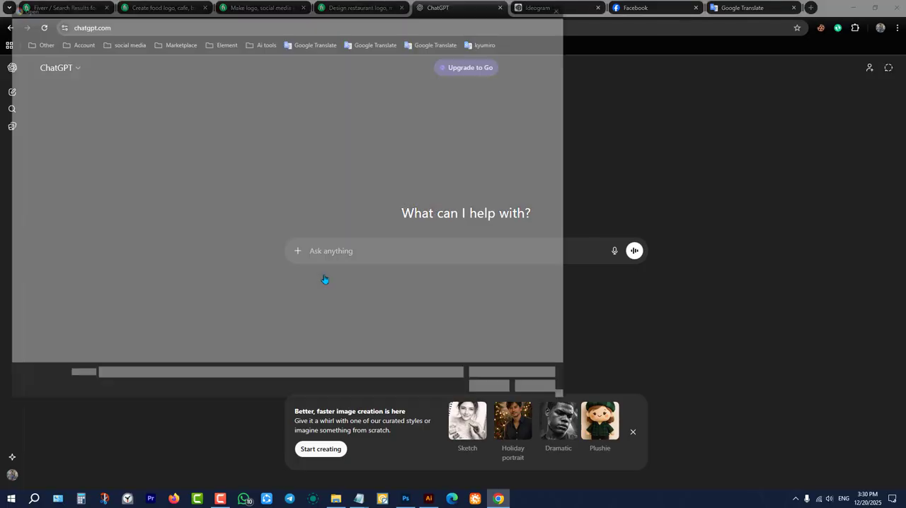
click(291, 188)
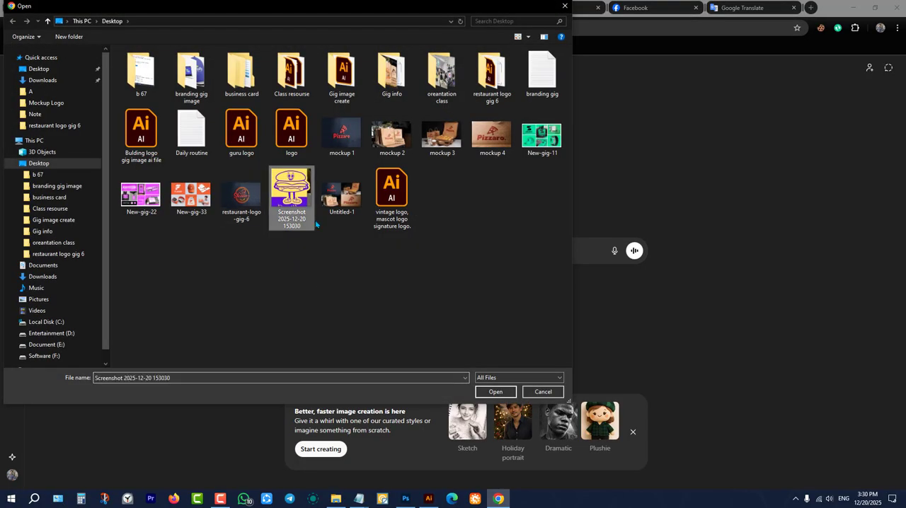
click(507, 391)
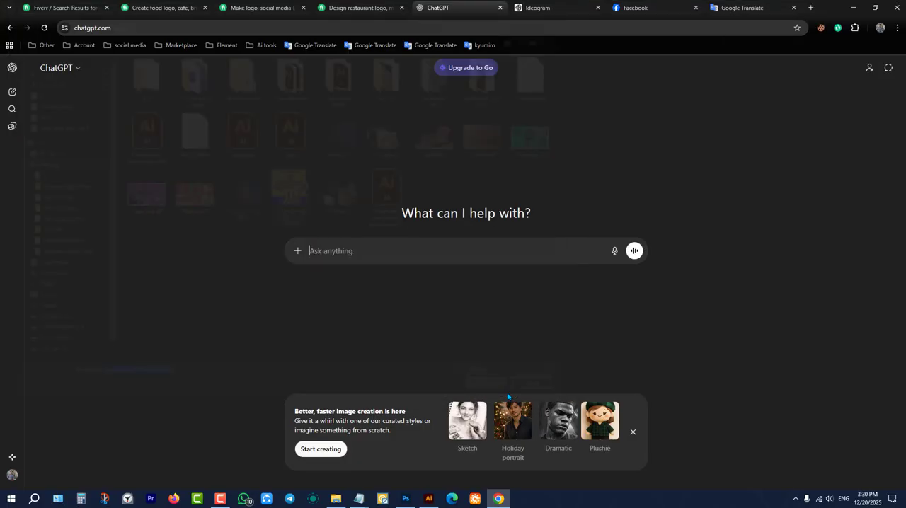
click(630, 434)
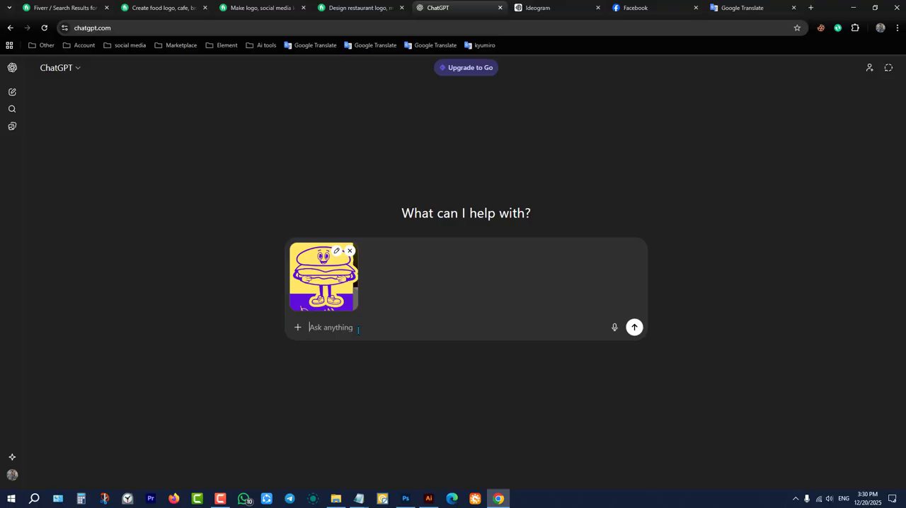
In Google Translate, dictate a Bengali request for a logo design prompt modelled on the supplied simple design, for translation into English.
click(743, 7)
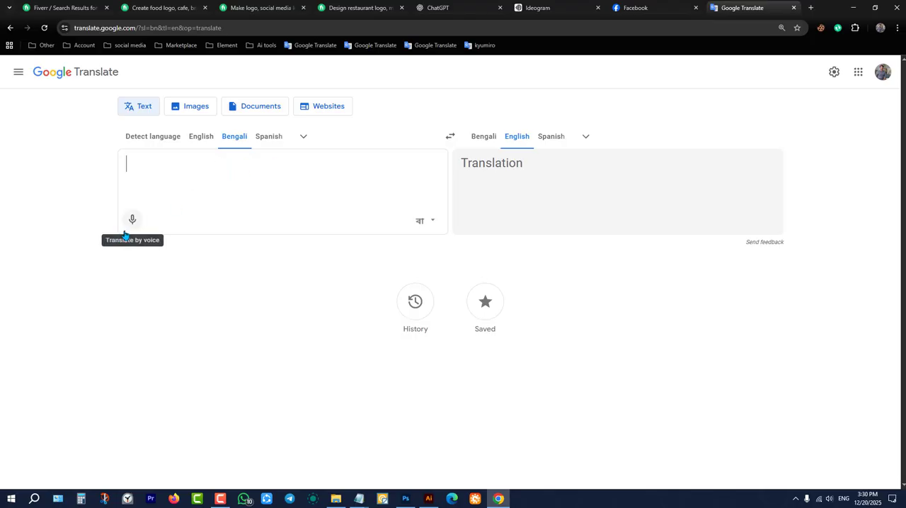
click(131, 219)
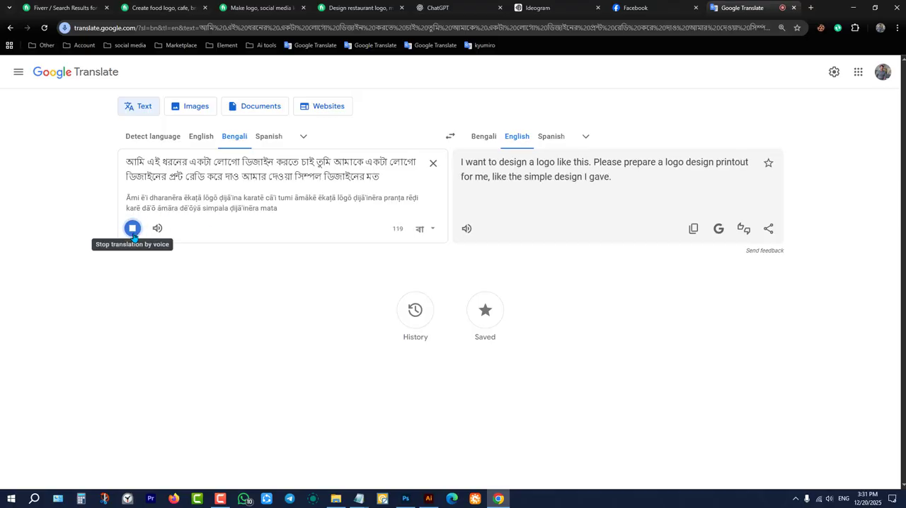
click(133, 234)
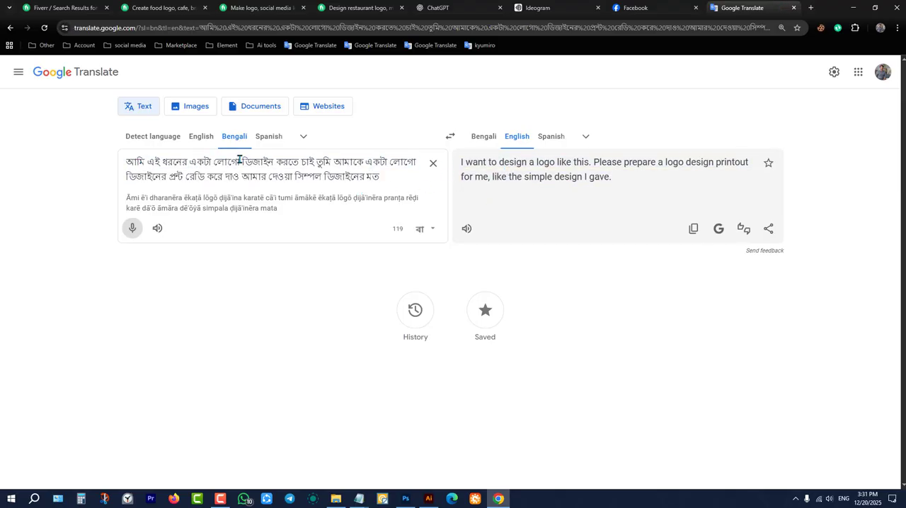
Correct the dictated Bengali text by replacing the misheard word before রেডি with প্রোমট and adding punctuation after চাই and দাও.
click(314, 161)
text(.)
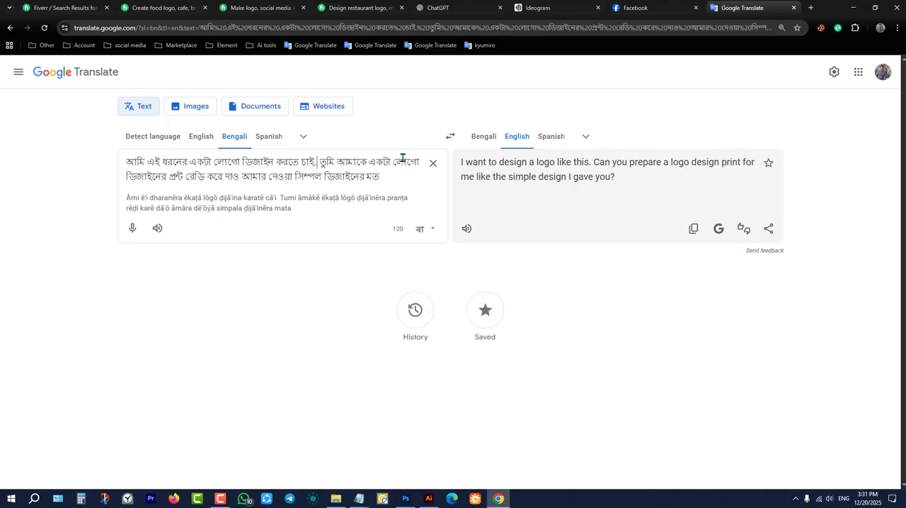
double_click(177, 177)
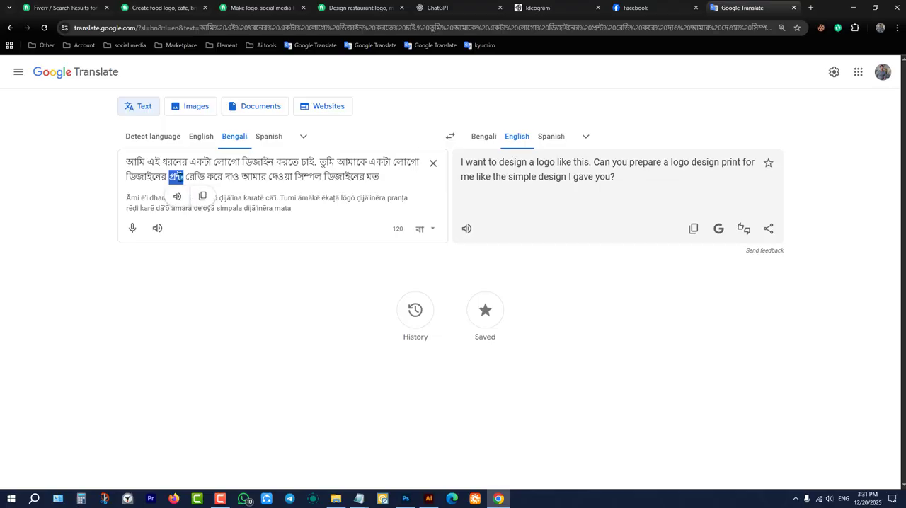
text(prom)
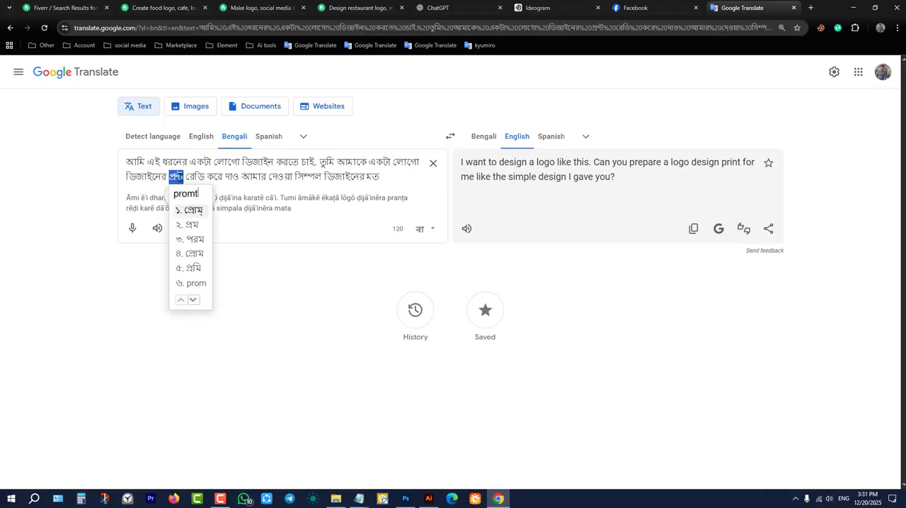
text(t)
key(space)
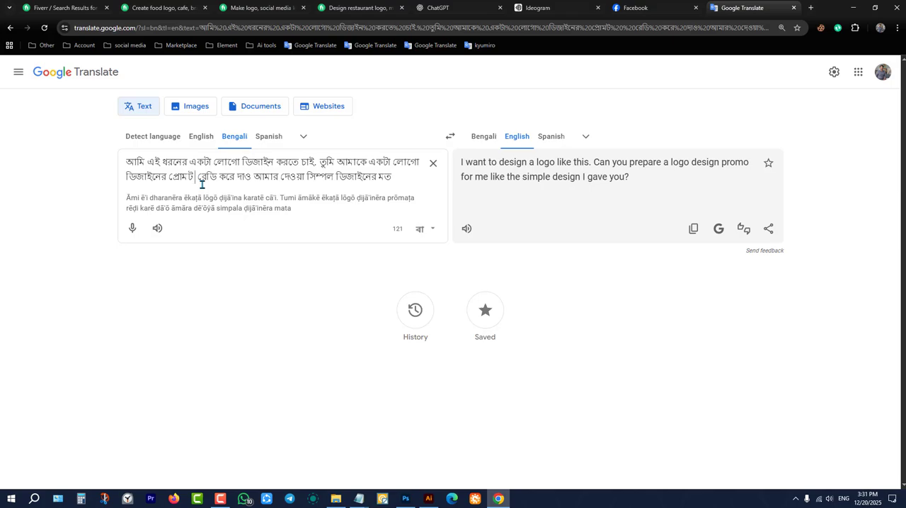
click(253, 176)
text(.)
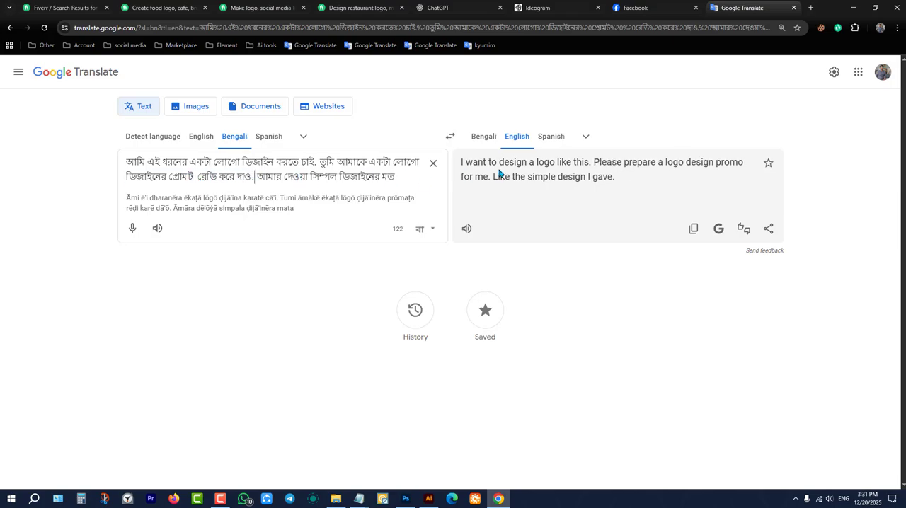
Copy the English translation and send it to ChatGPT together with the attached burger image.
click(694, 228)
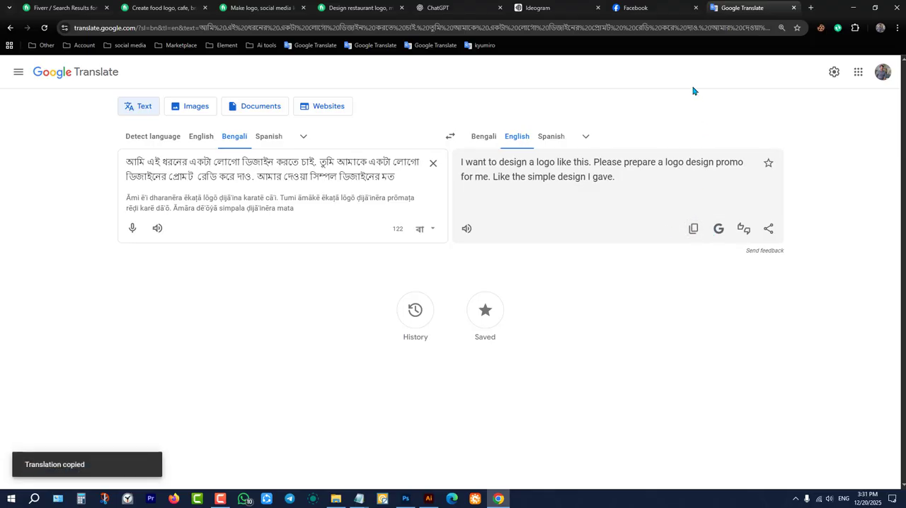
click(539, 4)
click(446, 8)
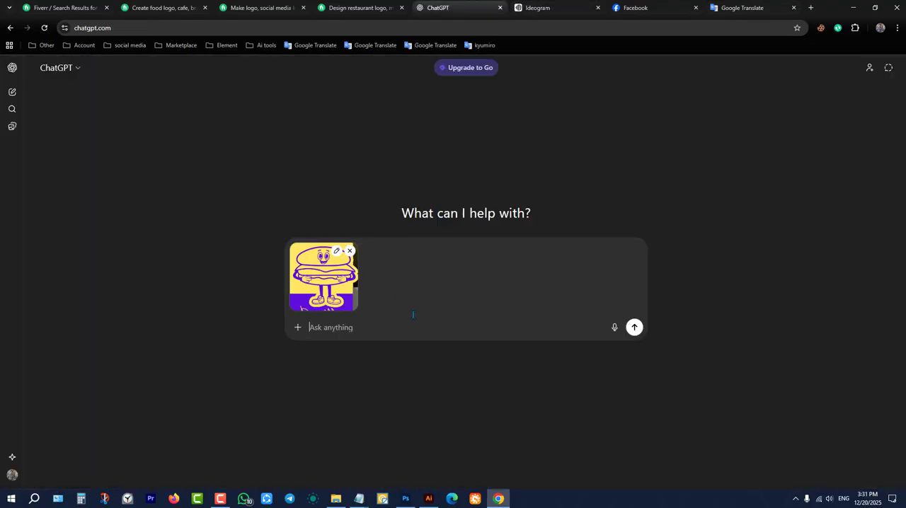
key(ctrl+v)
click(633, 358)
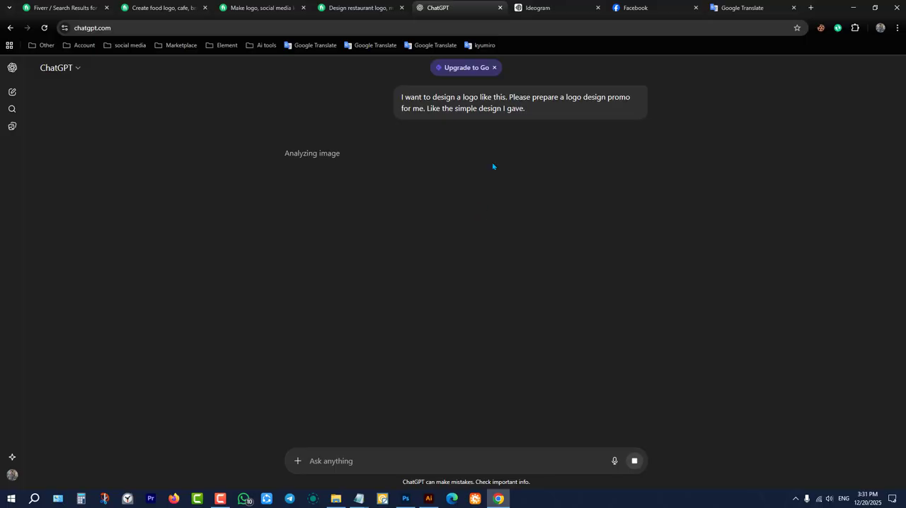
Search Google for "image to prompt" in a new tab and open ImagePrompt.org's Free Image to Prompt Generator.
click(811, 7)
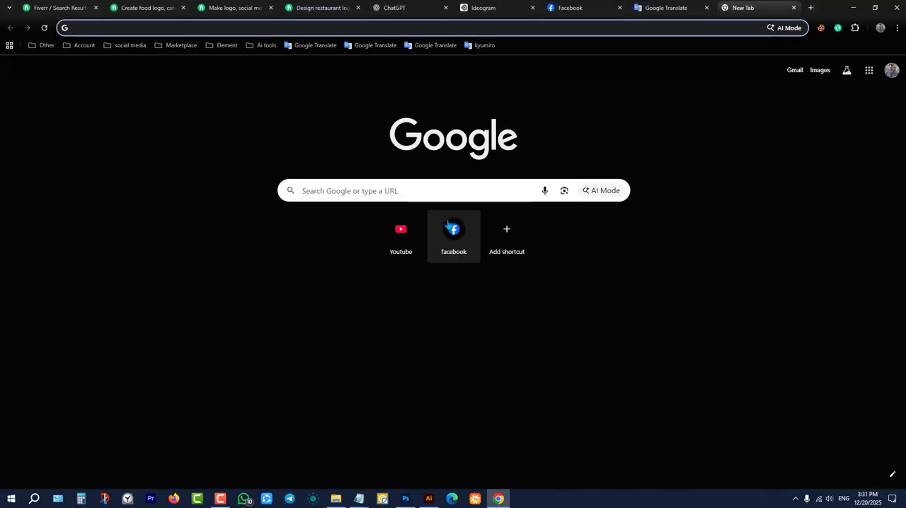
click(440, 191)
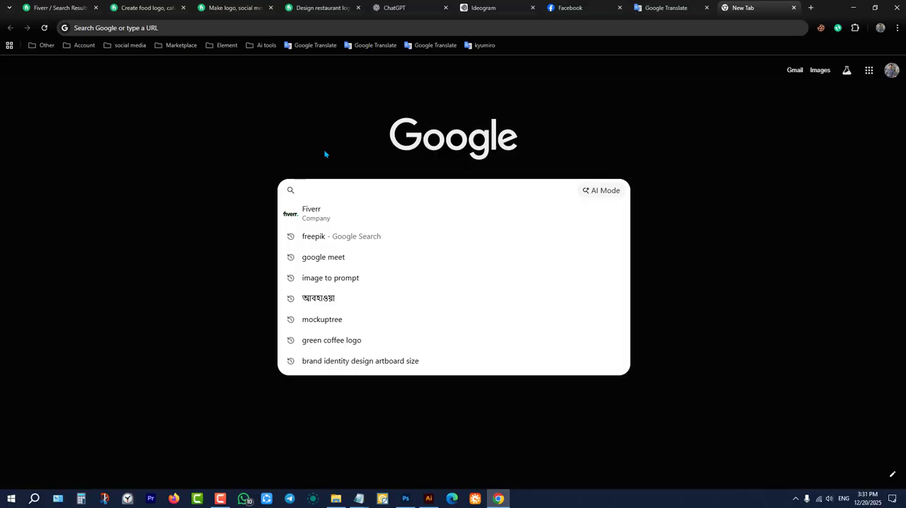
text(imag)
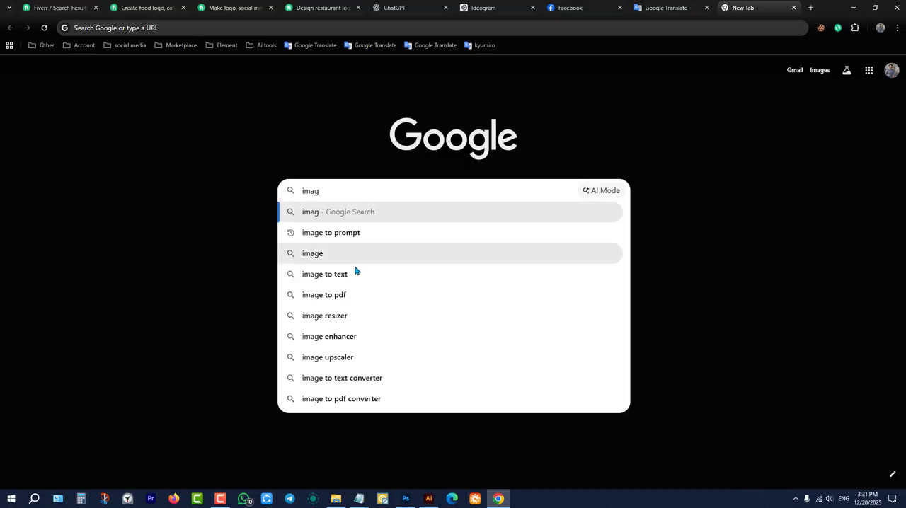
click(318, 232)
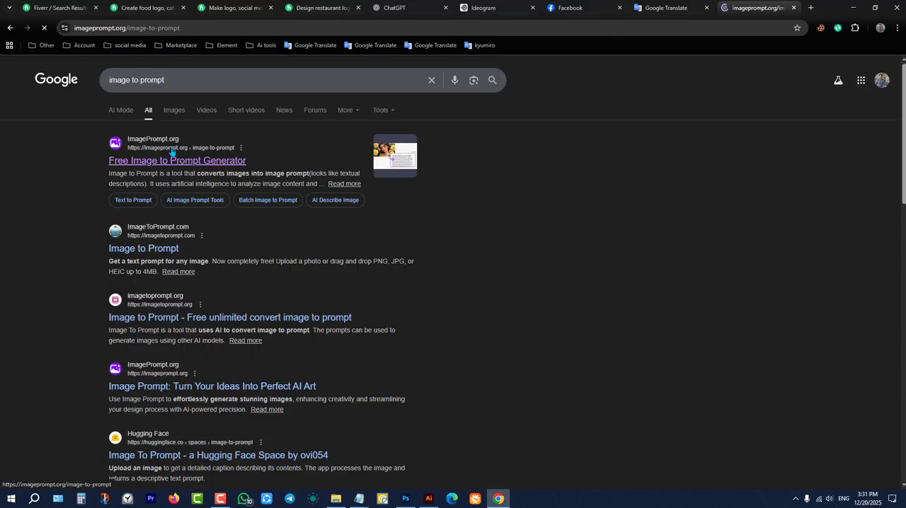
Try to generate a general image prompt from the Desktop burger screenshot without logging in, and dismiss the login request.
click(323, 305)
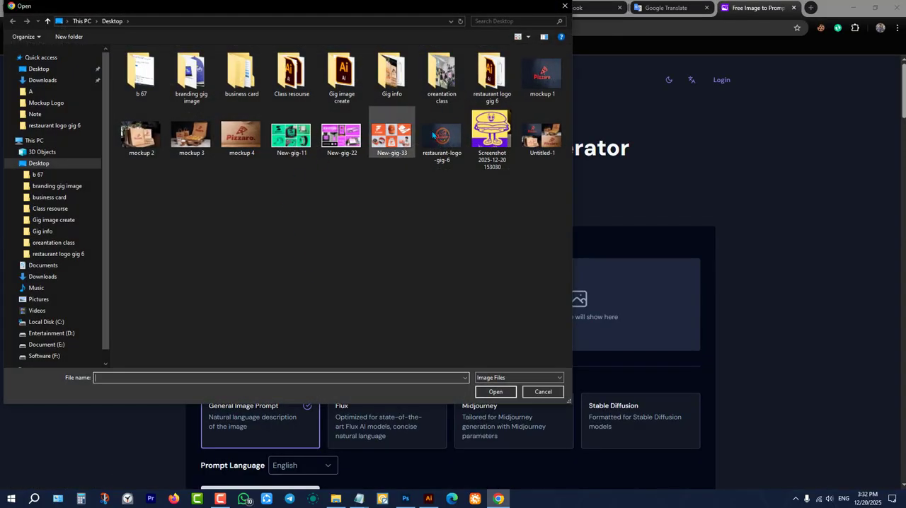
click(488, 135)
click(504, 389)
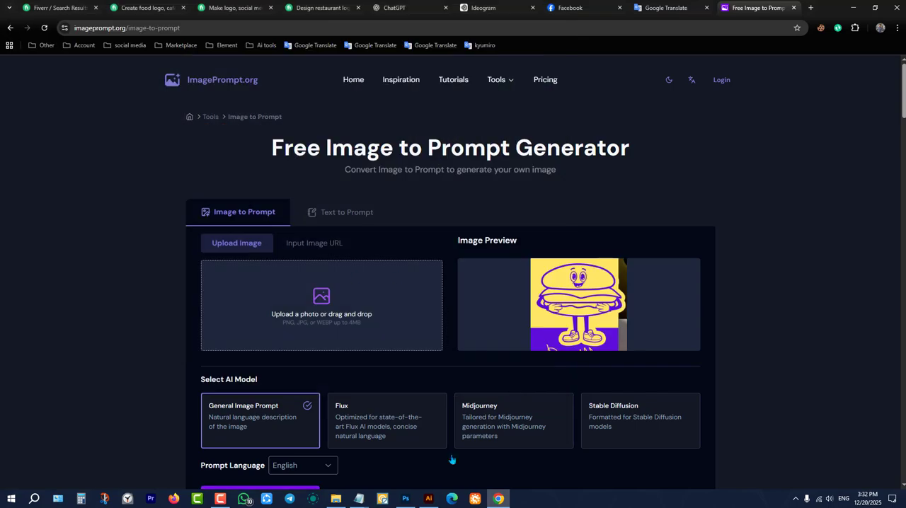
scroll(417, 307, down, 2)
click(249, 357)
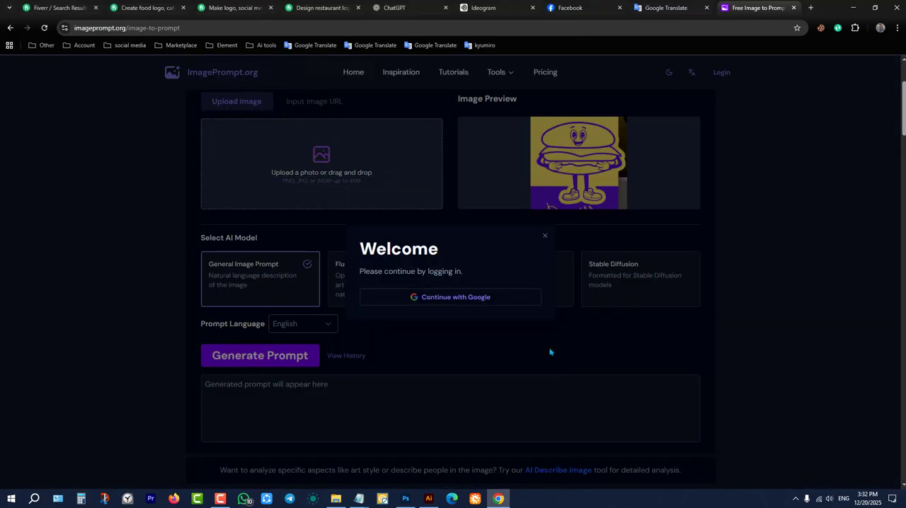
click(545, 236)
Request the prompt again and sign in to imageprompt.org with the second listed Google account, approving its access.
click(298, 365)
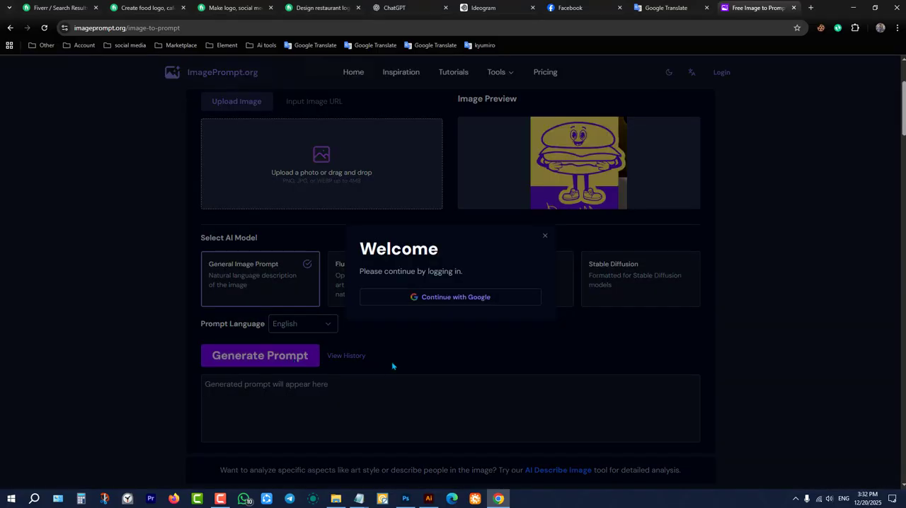
click(461, 303)
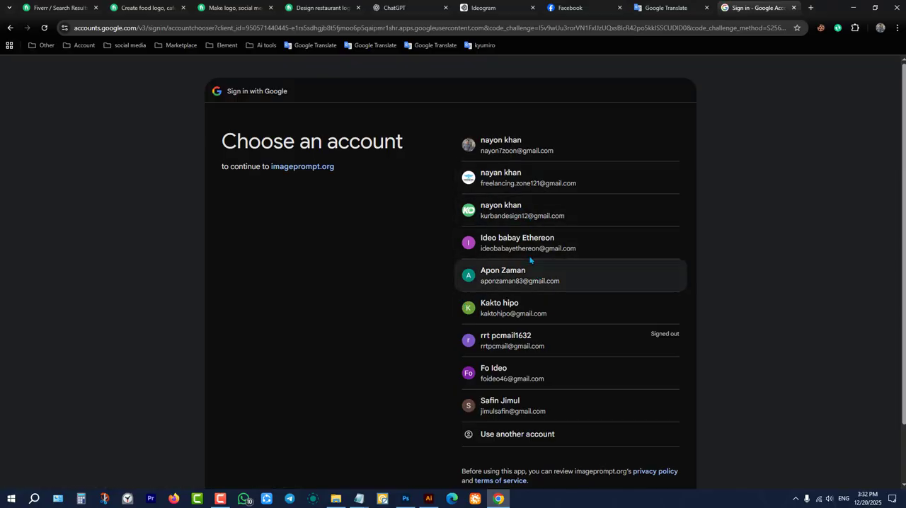
click(541, 192)
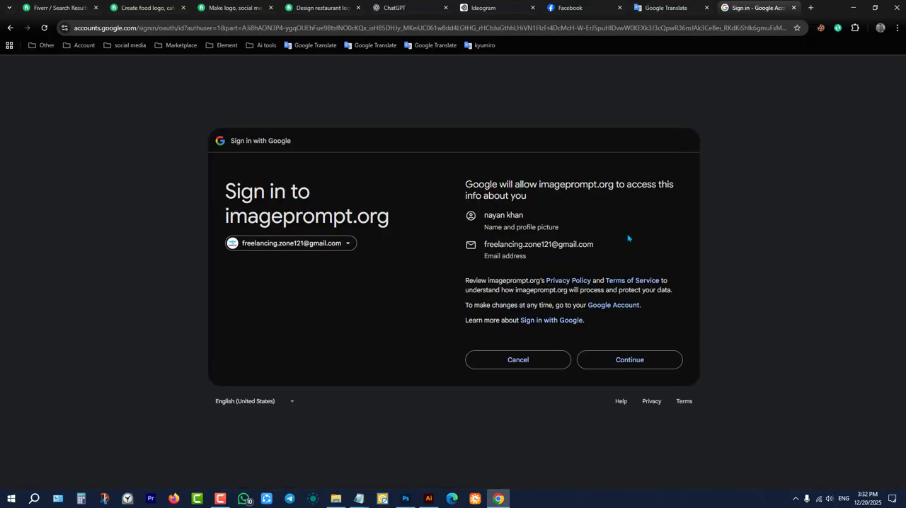
click(627, 361)
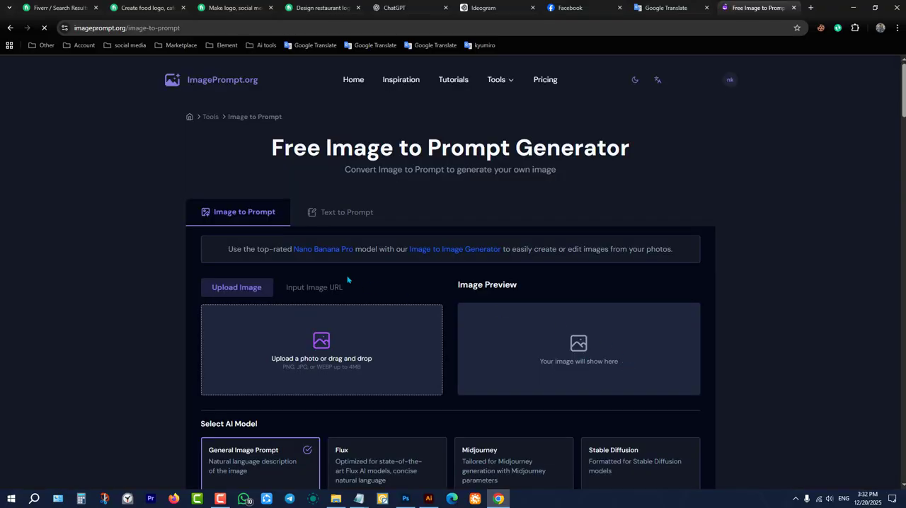
click(362, 366)
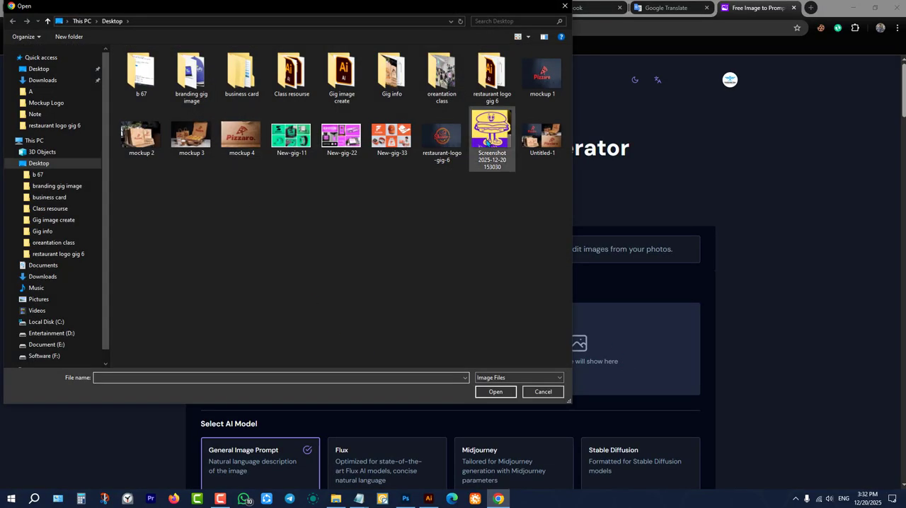
click(492, 135)
click(496, 392)
scroll(497, 326, down, 2)
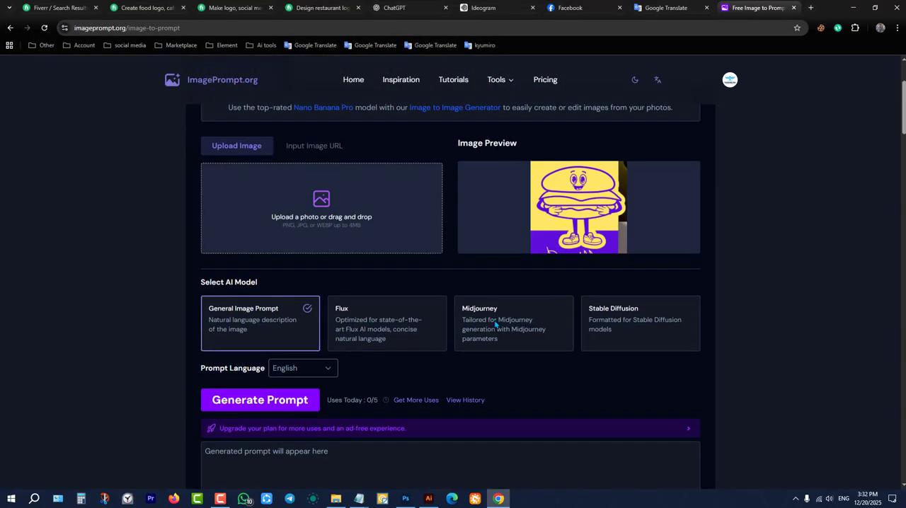
click(263, 400)
scroll(390, 378, down, 4)
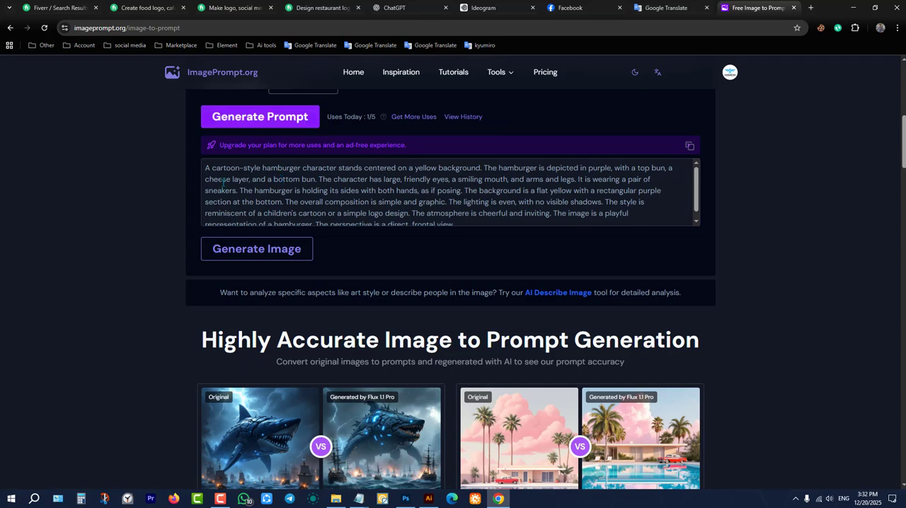
Copy the full hamburger character prompt into Ideogram and generate images from it with the 3.0 Quality x4 setting.
scroll(300, 188, down, 1)
drag(487, 217, 187, 170)
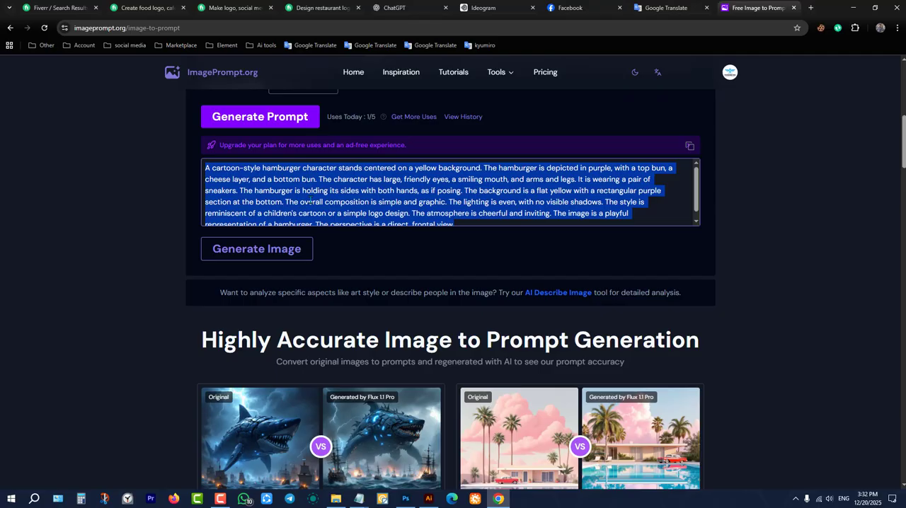
click(226, 179)
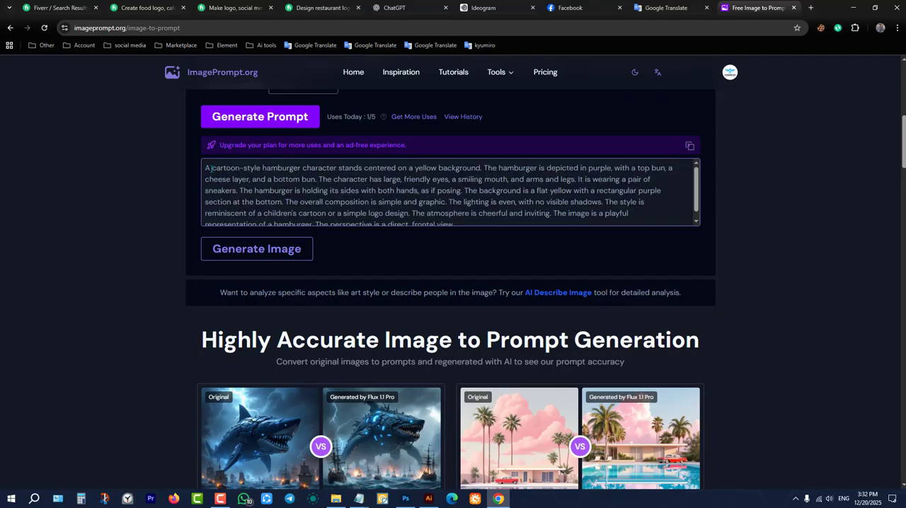
triple_click(211, 169)
key(ctrl+c)
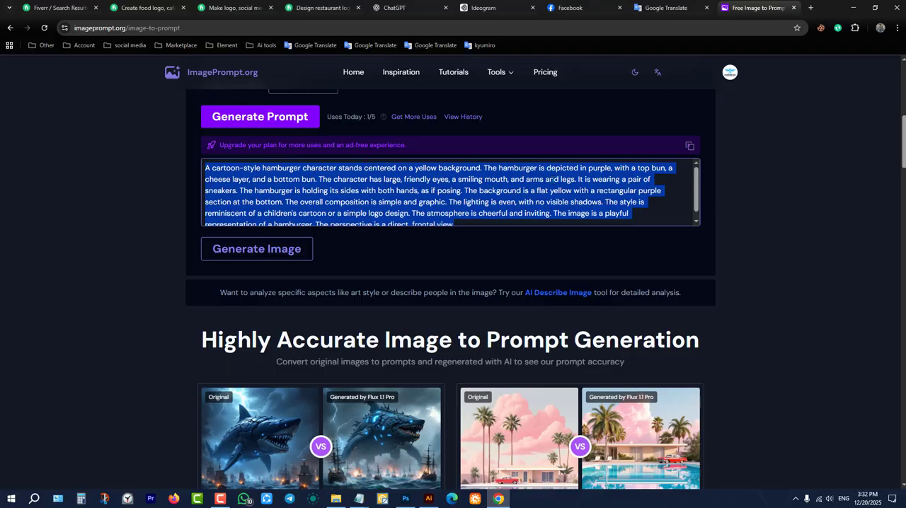
click(484, 8)
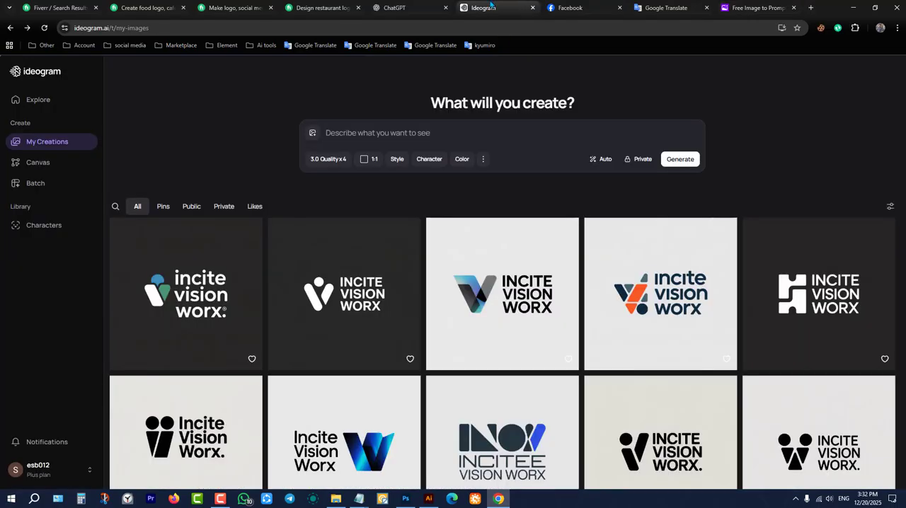
click(416, 134)
key(ctrl+v)
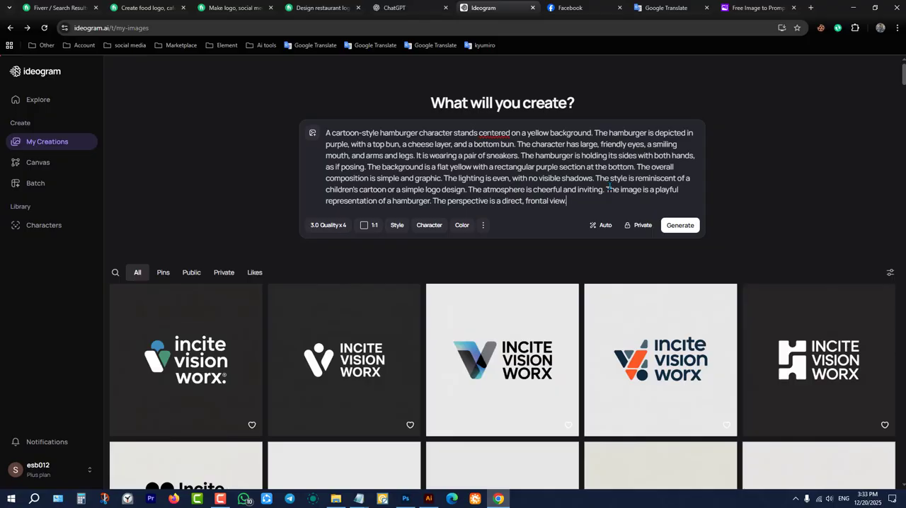
click(685, 225)
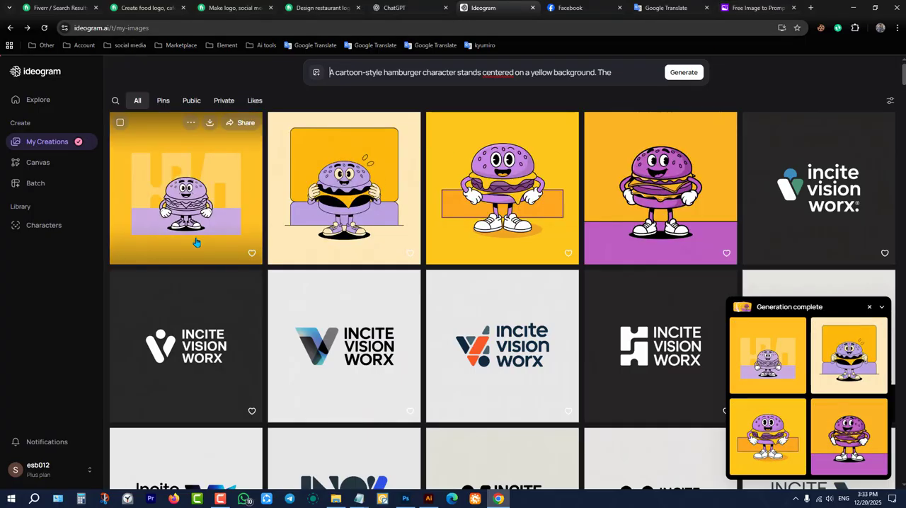
Review the full prompt above the generated burger images in Ideogram and check ChatGPT's reply to the earlier request.
click(607, 71)
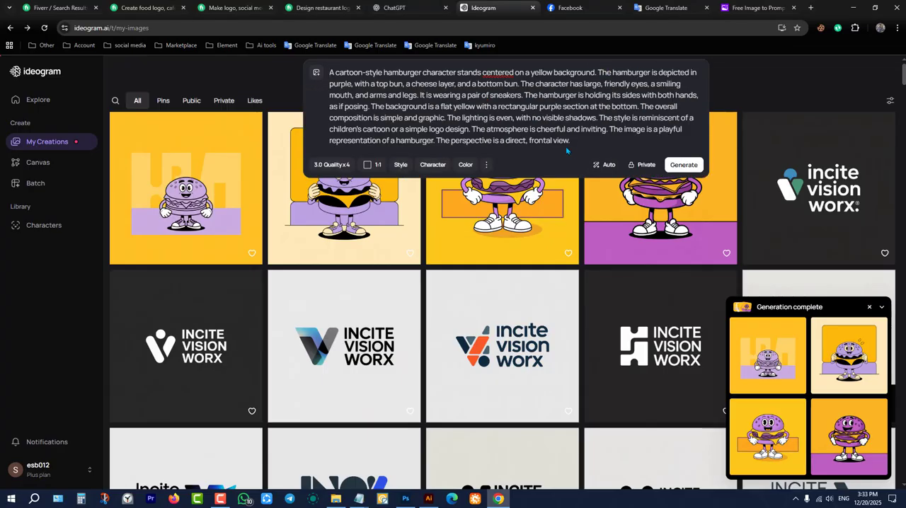
click(751, 68)
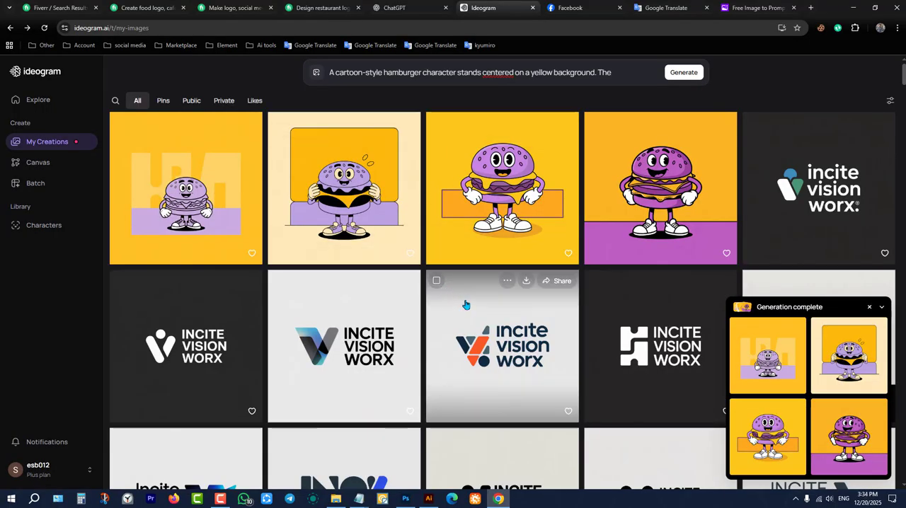
click(425, 2)
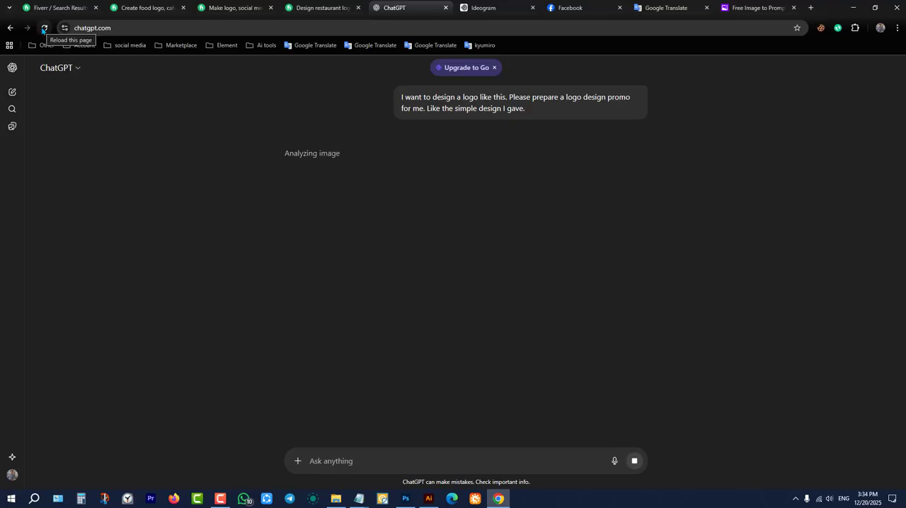
click(481, 8)
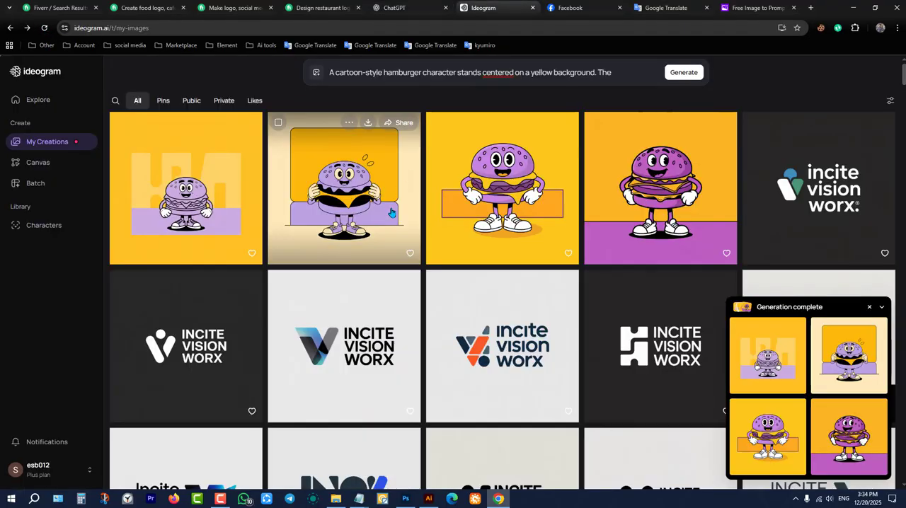
click(438, 2)
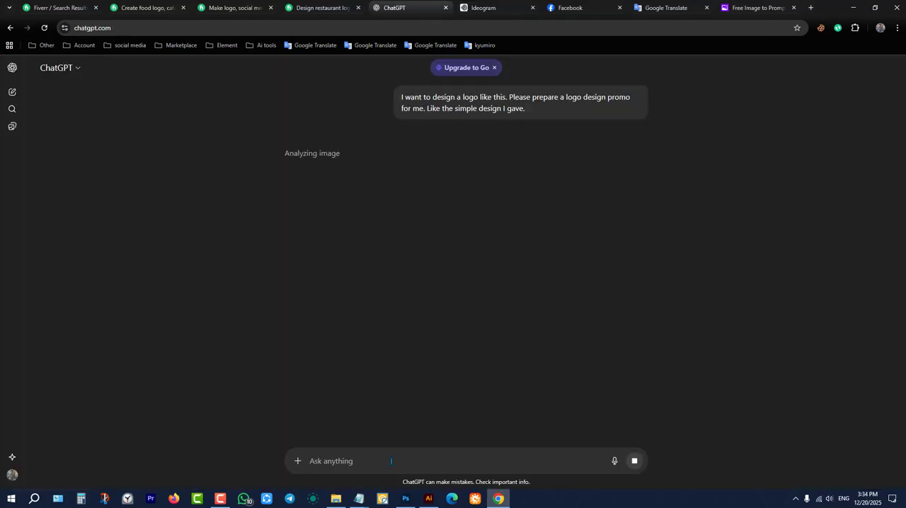
click(48, 31)
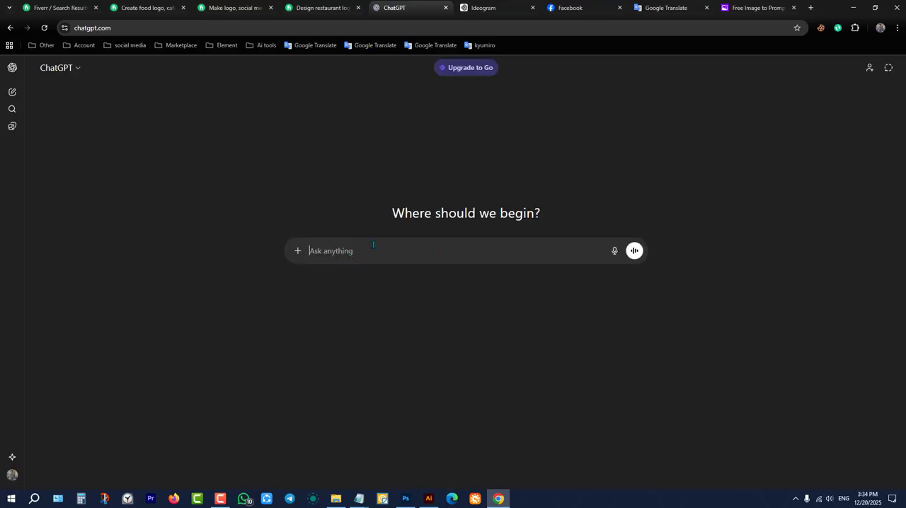
click(298, 250)
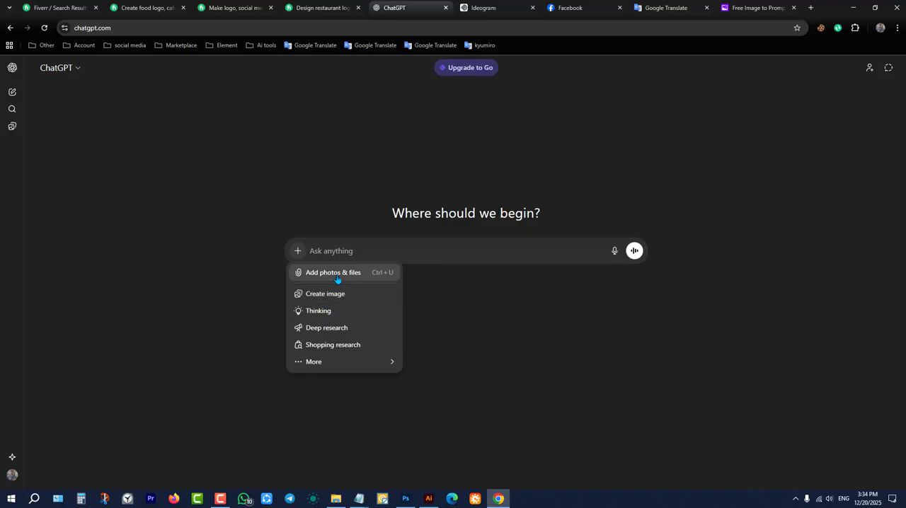
click(338, 273)
click(291, 195)
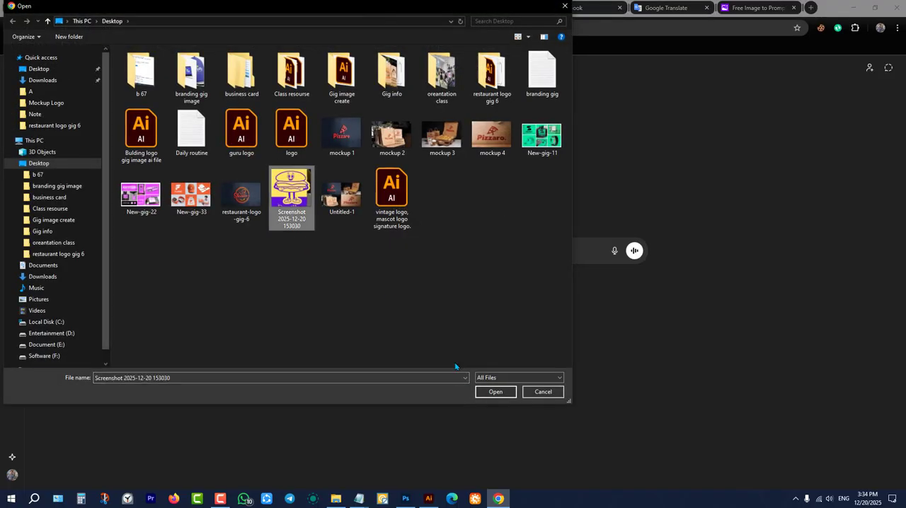
click(493, 392)
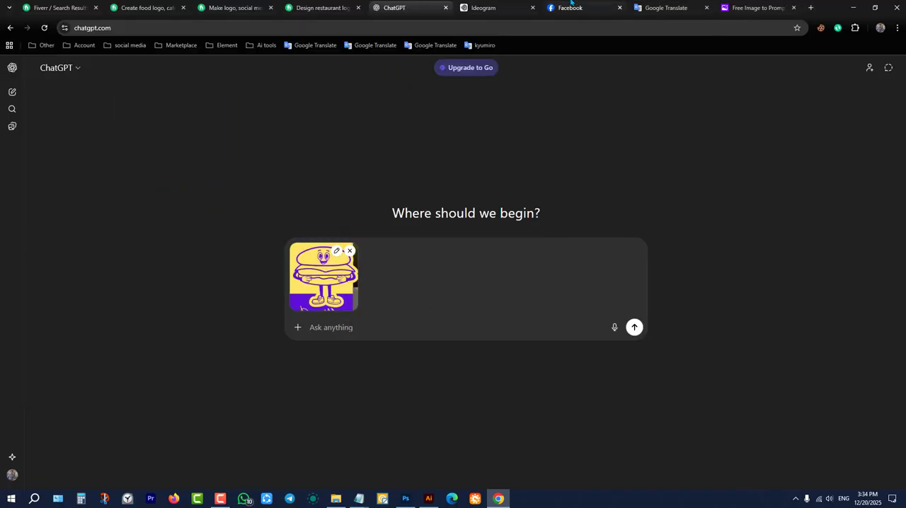
Insert the "I want to design a logo like this" request from the clipboard history and send it with the burger image.
click(485, 8)
click(426, 4)
key(super+v)
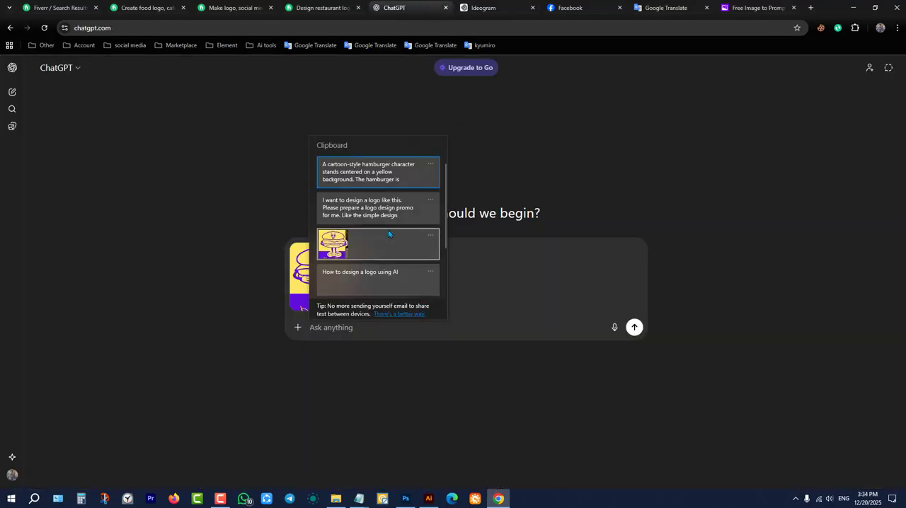
click(380, 213)
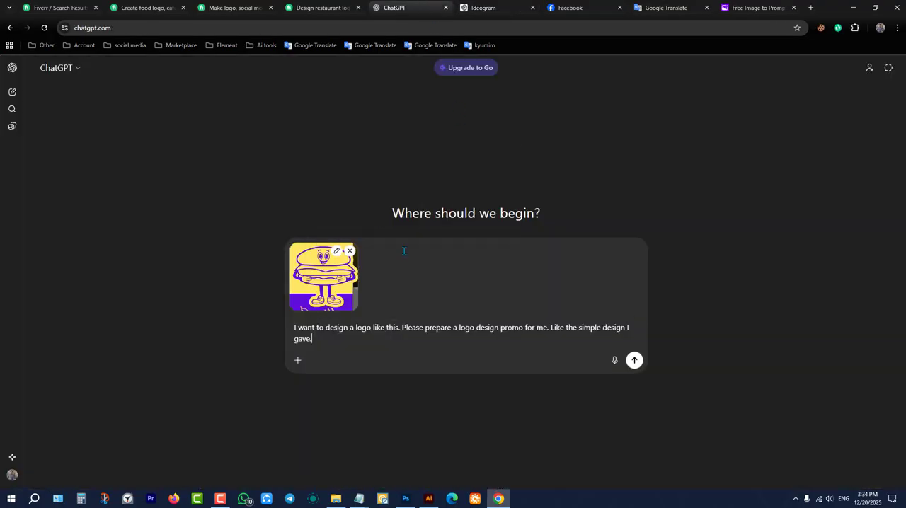
click(636, 362)
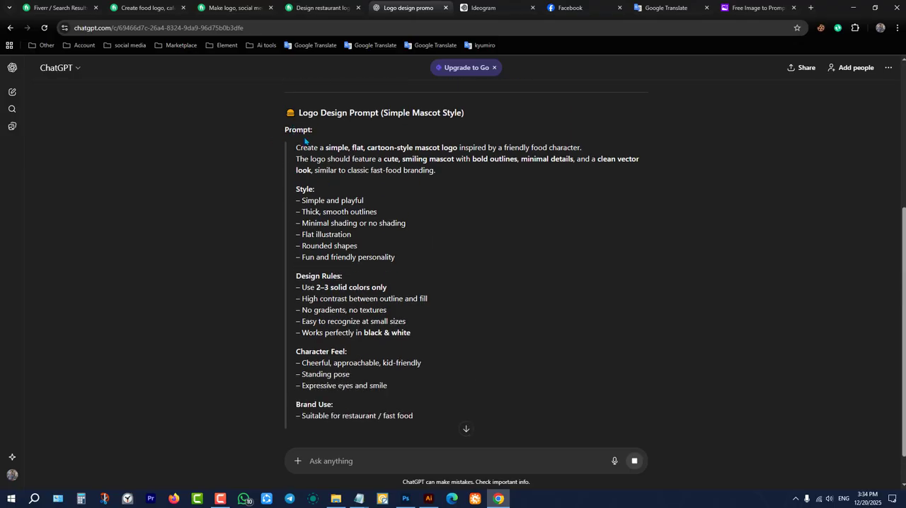
scroll(298, 142, up, 4)
scroll(309, 146, down, 2)
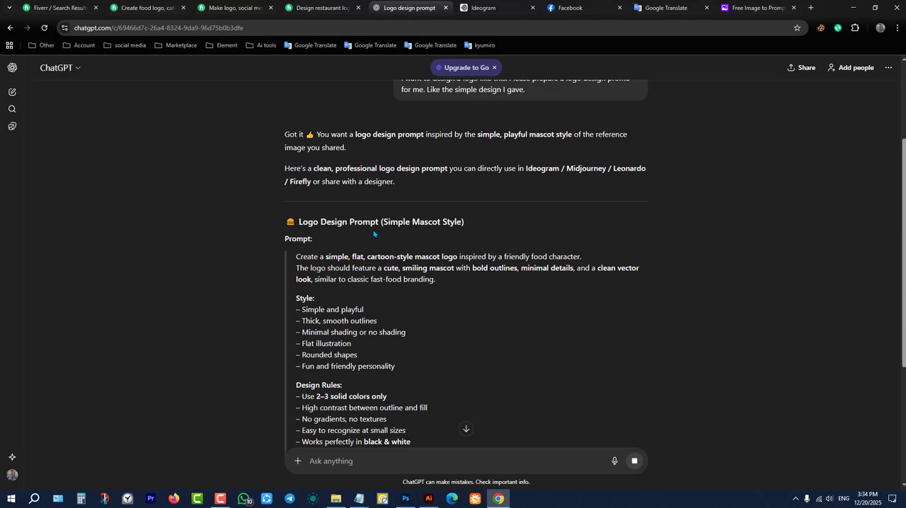
scroll(339, 190, down, 2)
scroll(340, 181, down, 2)
scroll(342, 206, up, 2)
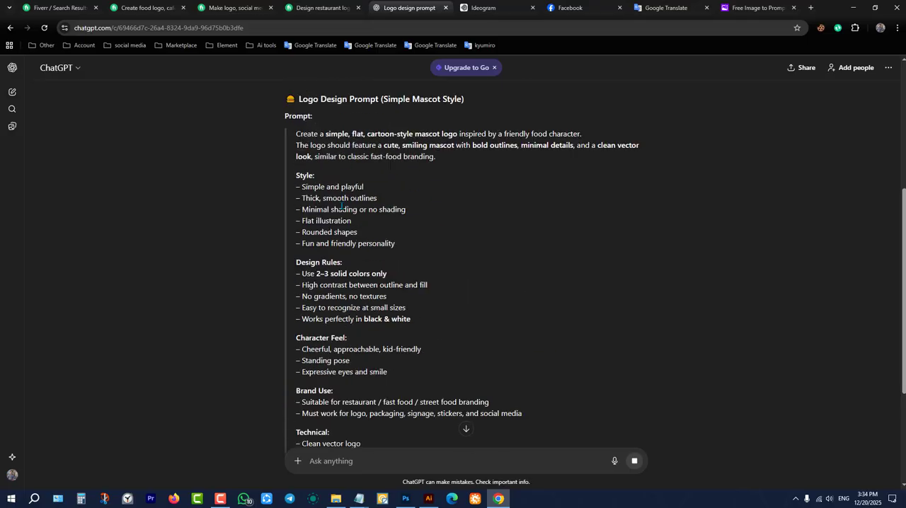
drag(297, 134, 467, 447)
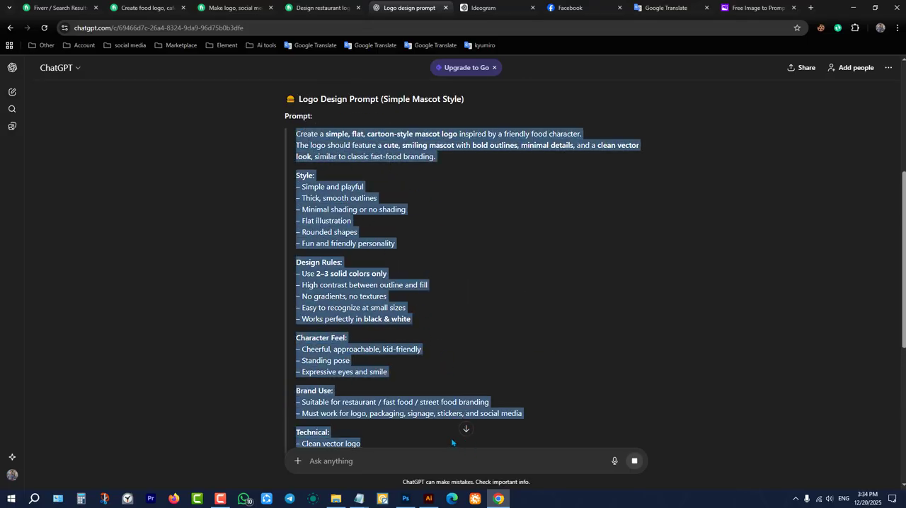
scroll(405, 400, down, 2)
drag(403, 340, 305, 82)
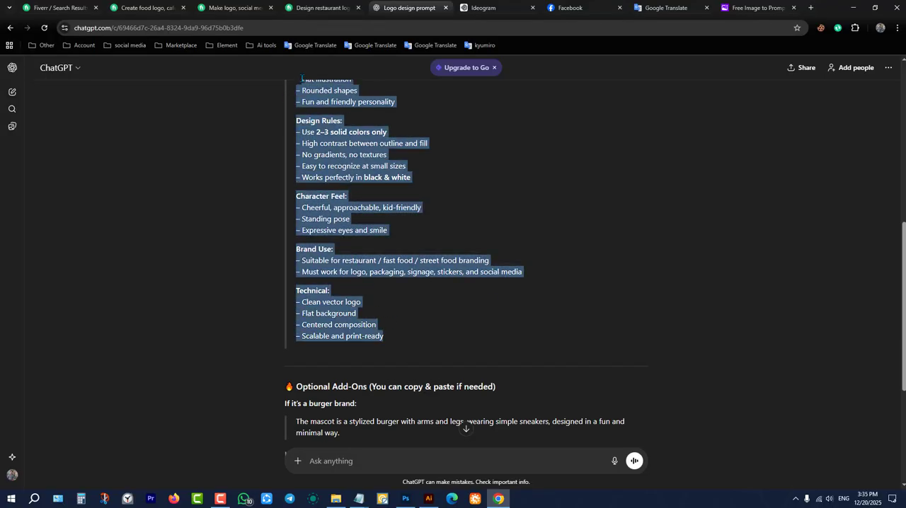
right_click(301, 77)
click(272, 191)
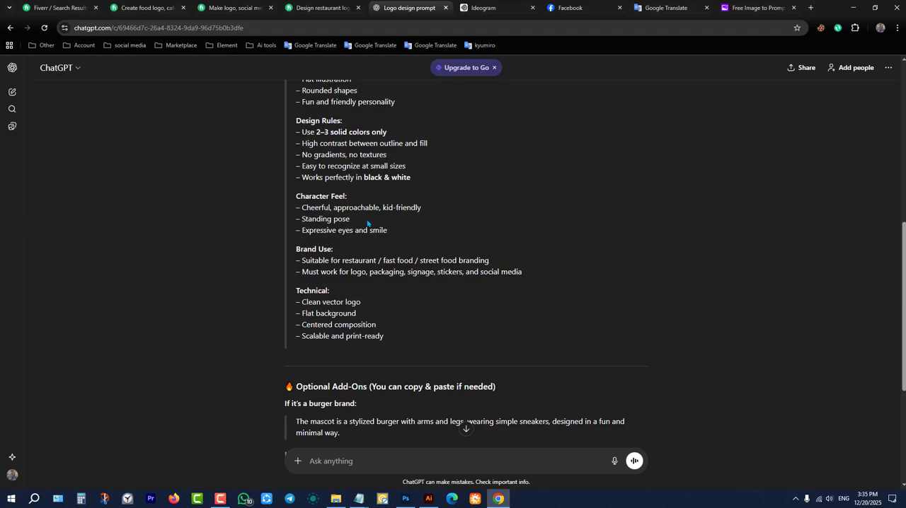
Copy the whole logo design prompt from "Create a simple, flat, cartoon-style mascot logo" through the "Scalable and print-ready" line.
scroll(367, 221, up, 2)
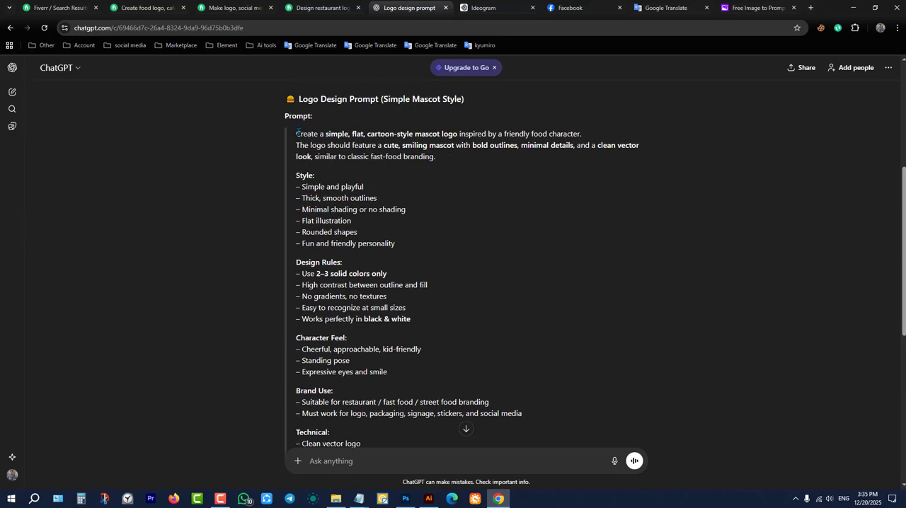
drag(296, 132, 466, 429)
scroll(460, 327, down, 4)
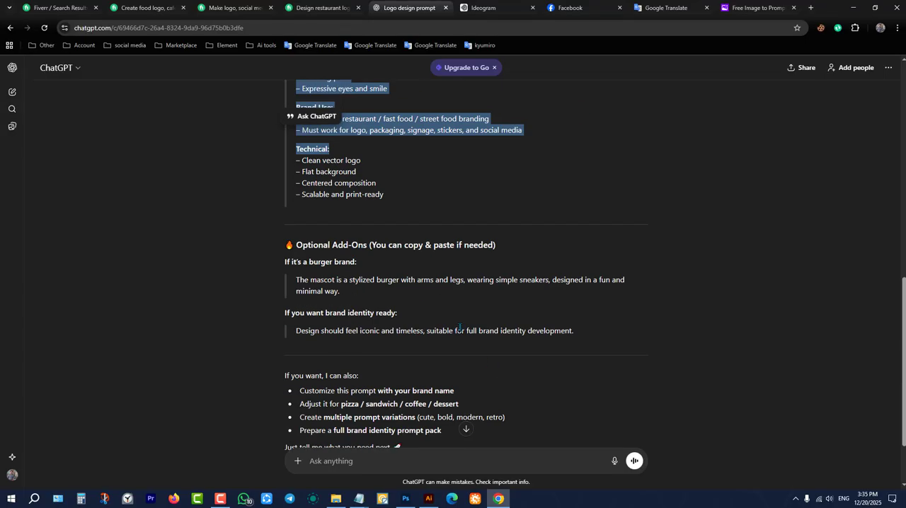
scroll(395, 197, up, 2)
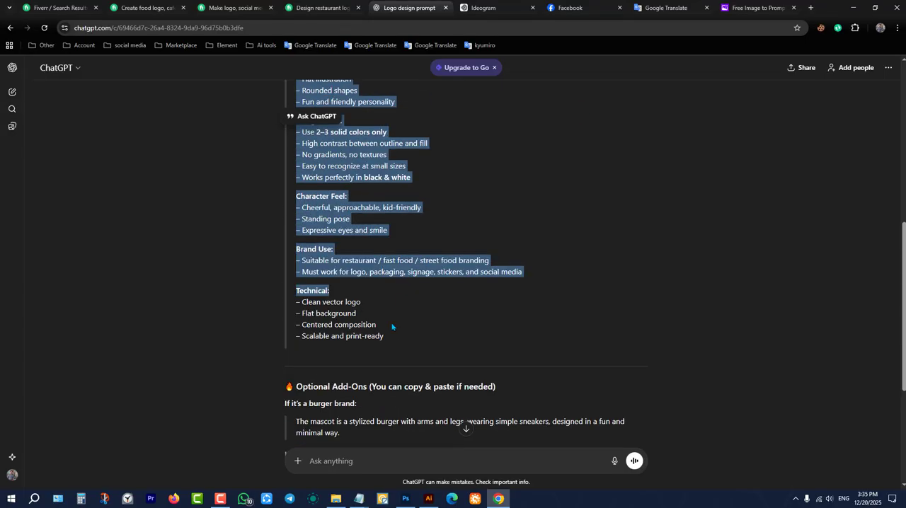
shift+click(396, 345)
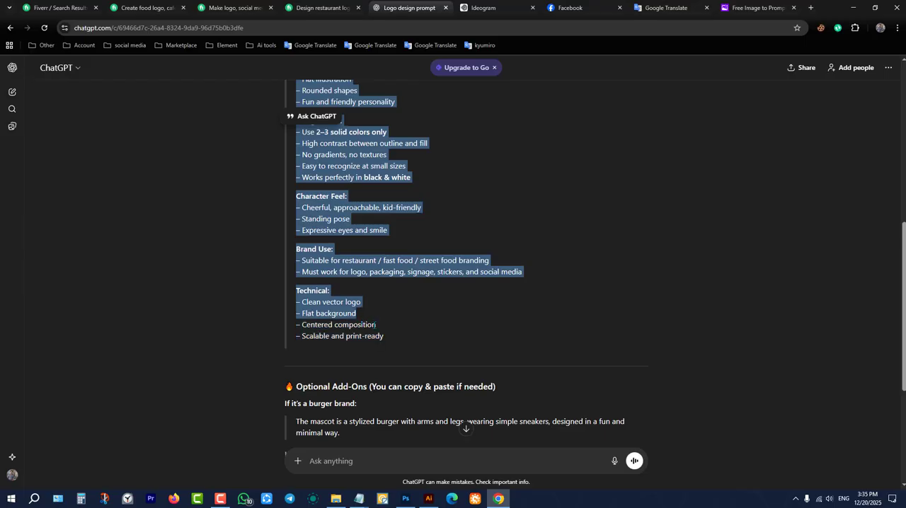
scroll(428, 347, up, 4)
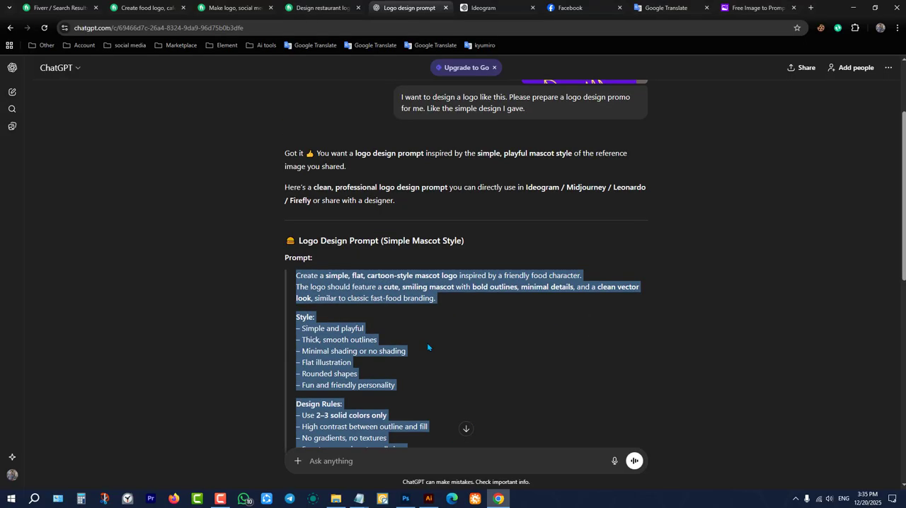
Replace the hamburger prompt in Ideogram with the copied simple mascot logo prompt and generate new images.
click(489, 9)
triple_click(505, 78)
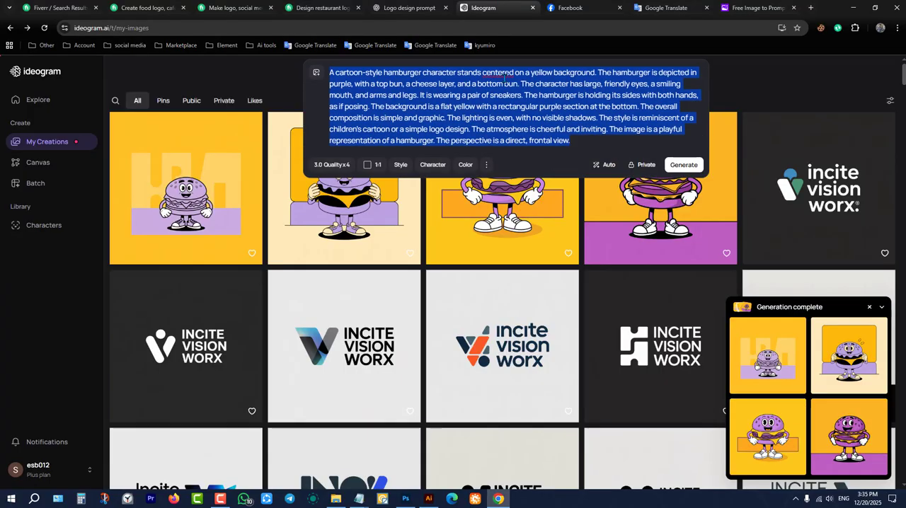
key(ctrl+v)
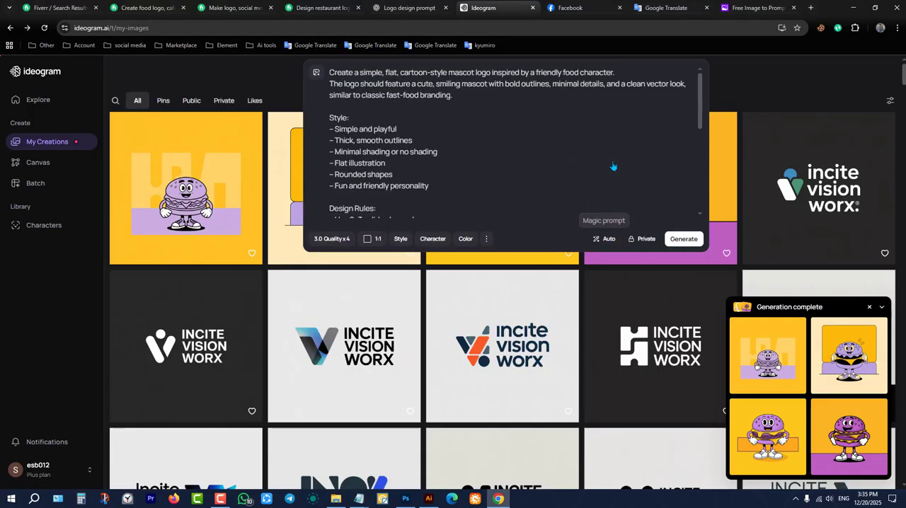
key(ctrl+Return)
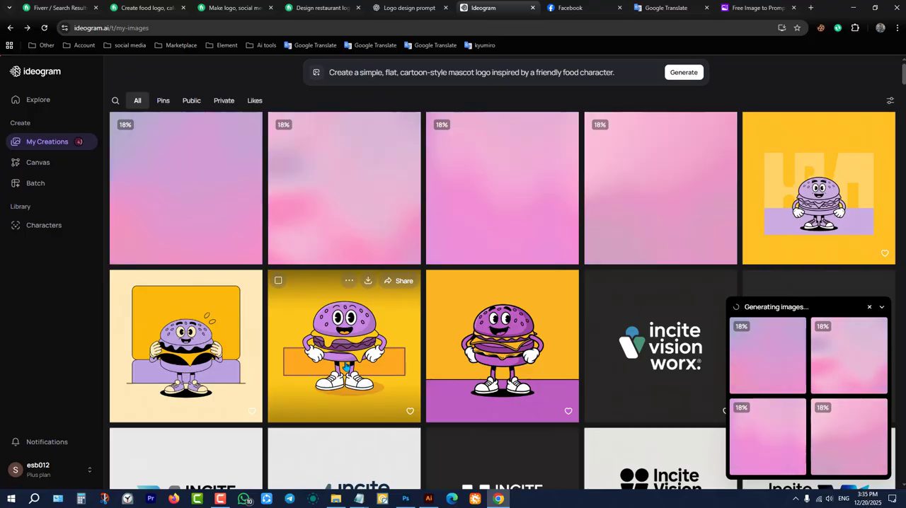
Open the earlier image of the purple burger mascot standing hands on hips before the orange band.
click(287, 365)
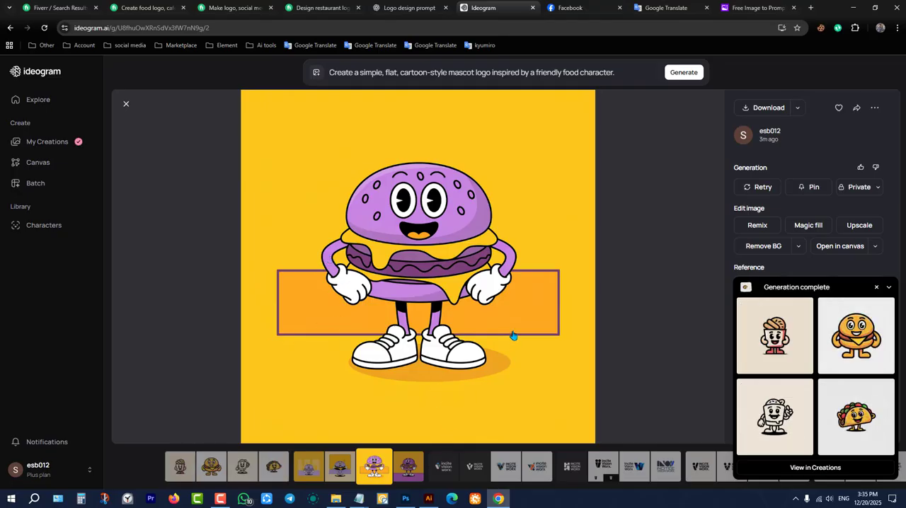
View the other three purple burger mascot variants generated from the earlier hamburger prompt.
click(407, 466)
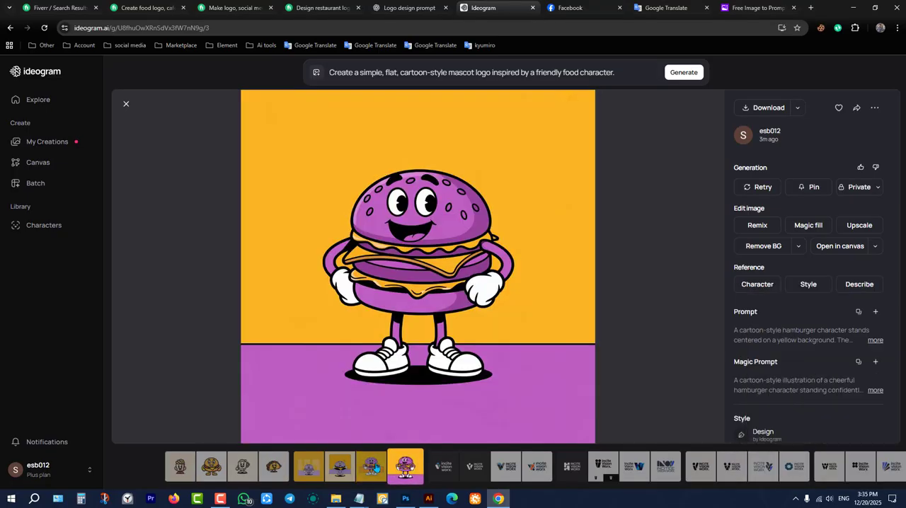
click(342, 466)
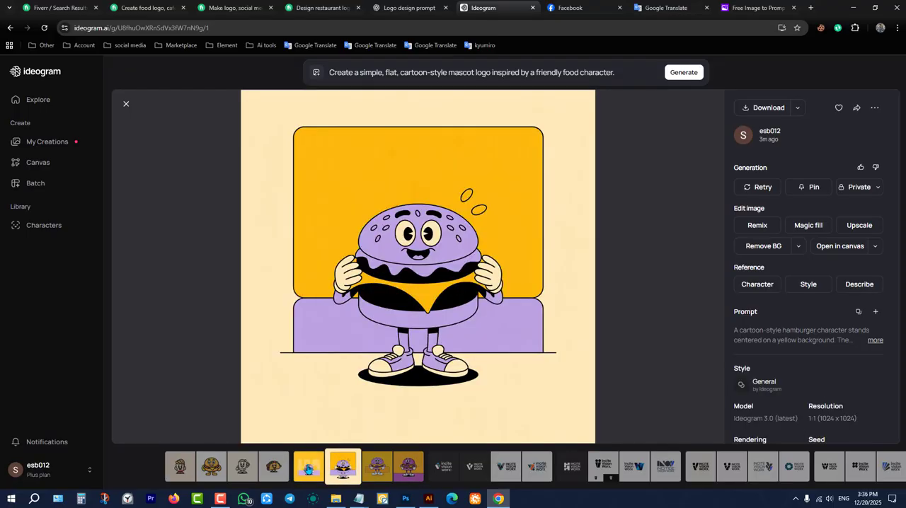
click(308, 468)
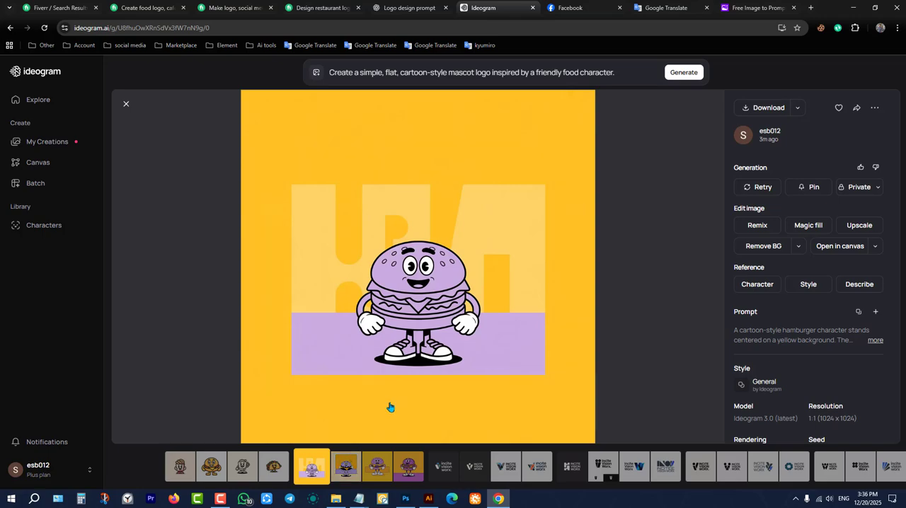
Compare the taco, outlined cup, orange burger and red-and-white cup mascots generated from the simple mascot logo prompt.
click(278, 466)
click(239, 466)
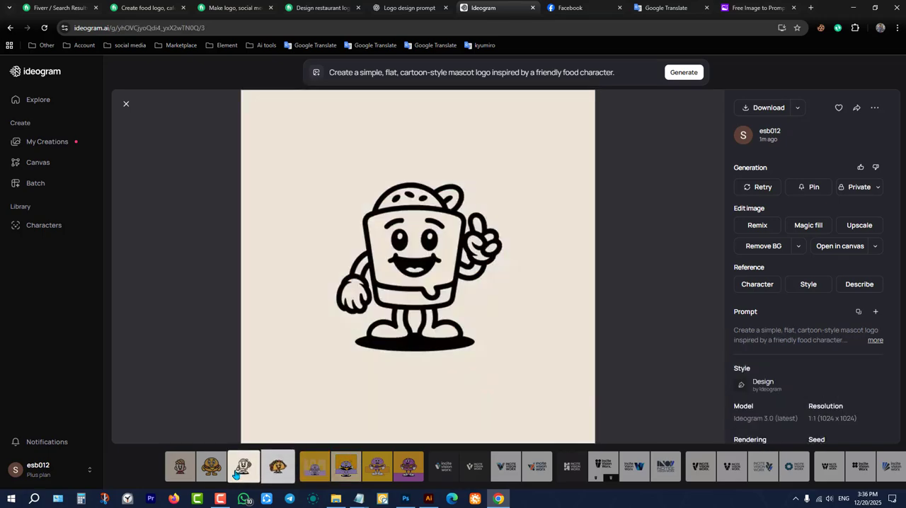
click(220, 468)
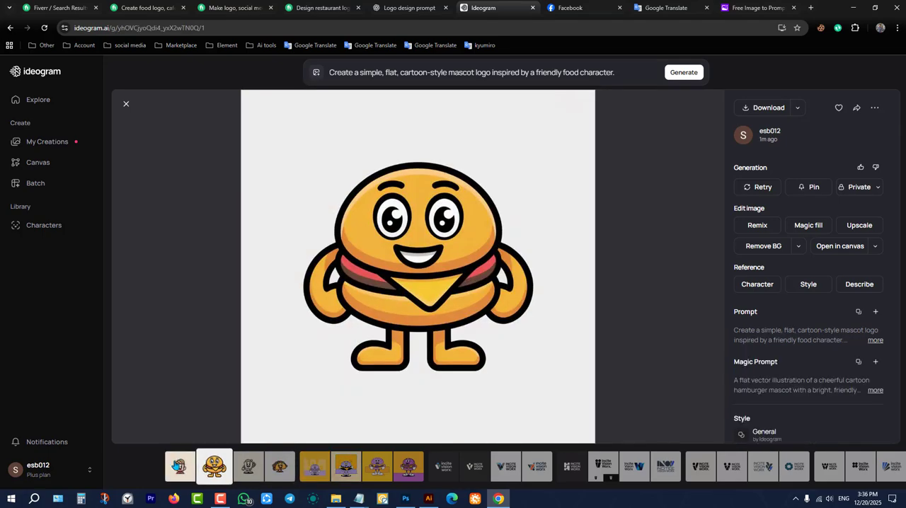
click(178, 467)
click(218, 473)
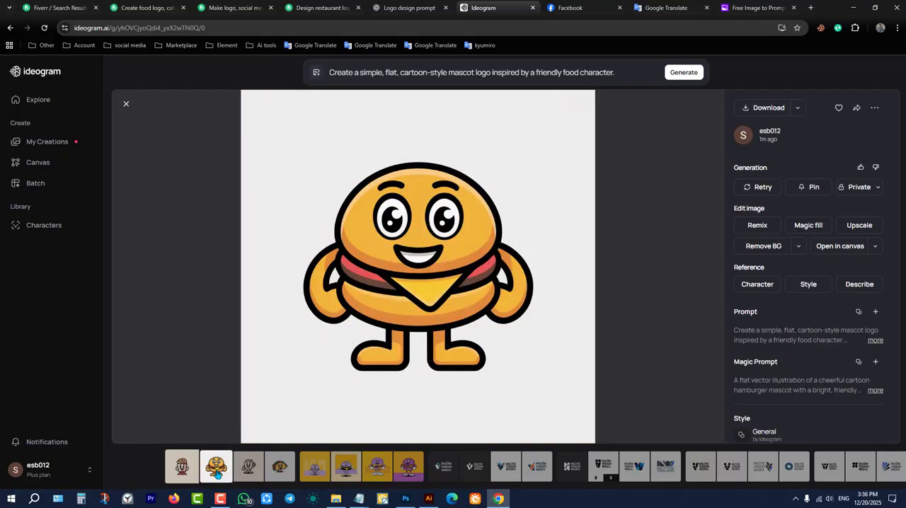
click(253, 473)
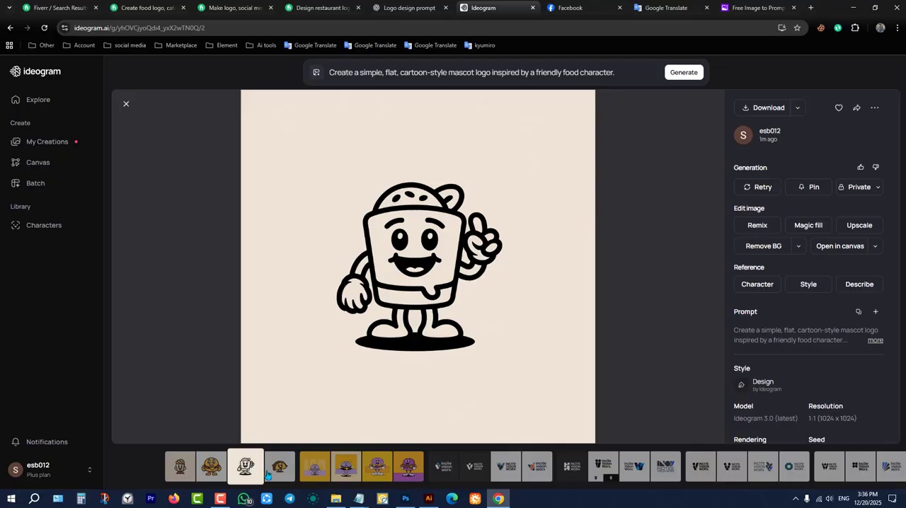
click(272, 472)
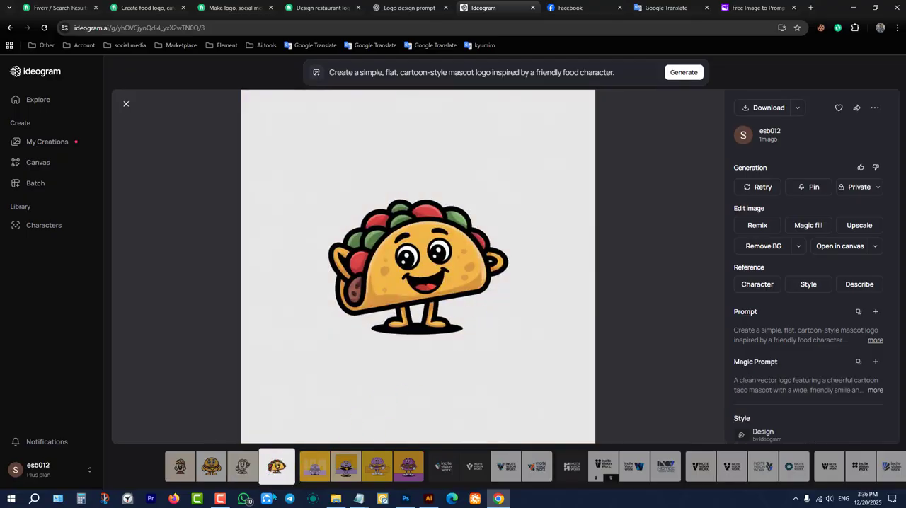
Go through the simple mascot logos again and download the black-outlined cup mascot with a raised finger.
click(244, 467)
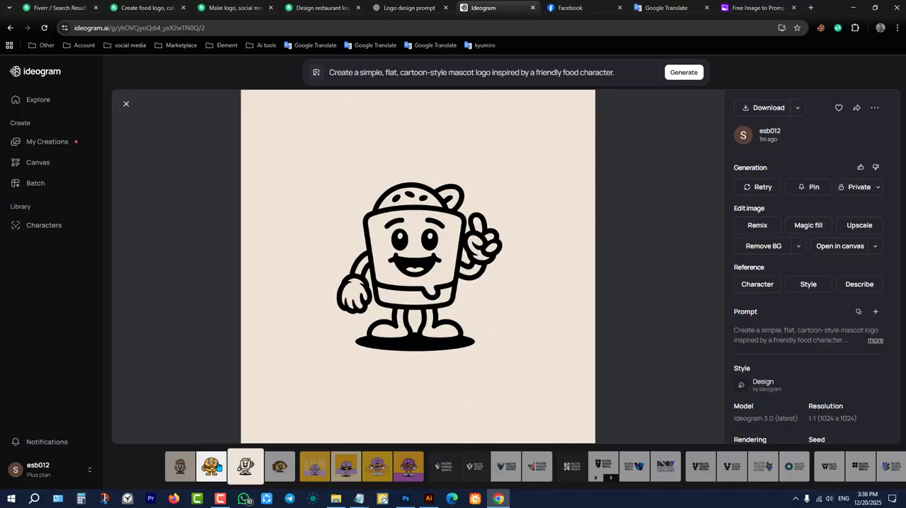
click(211, 466)
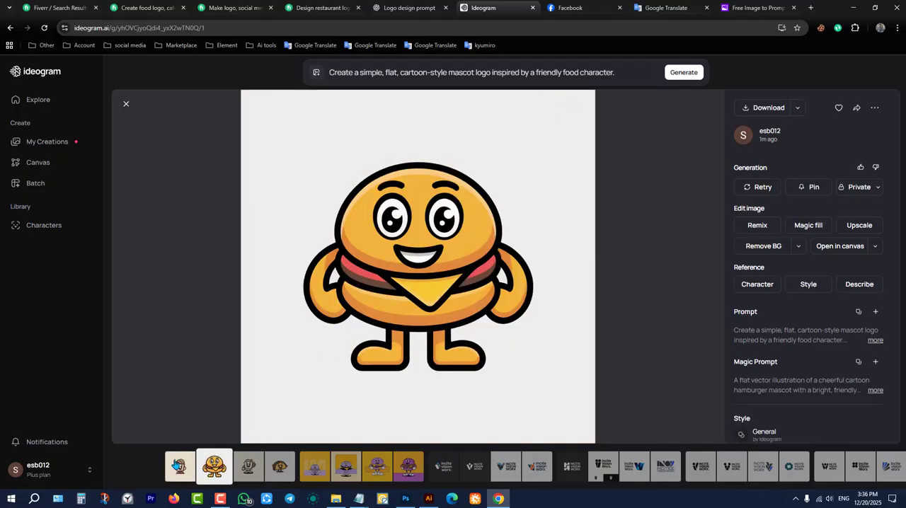
click(184, 466)
click(214, 466)
click(247, 466)
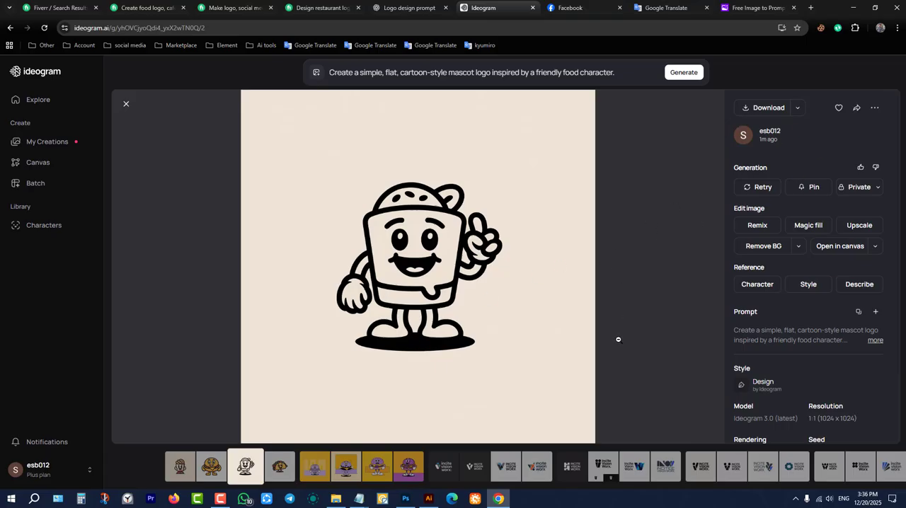
click(765, 108)
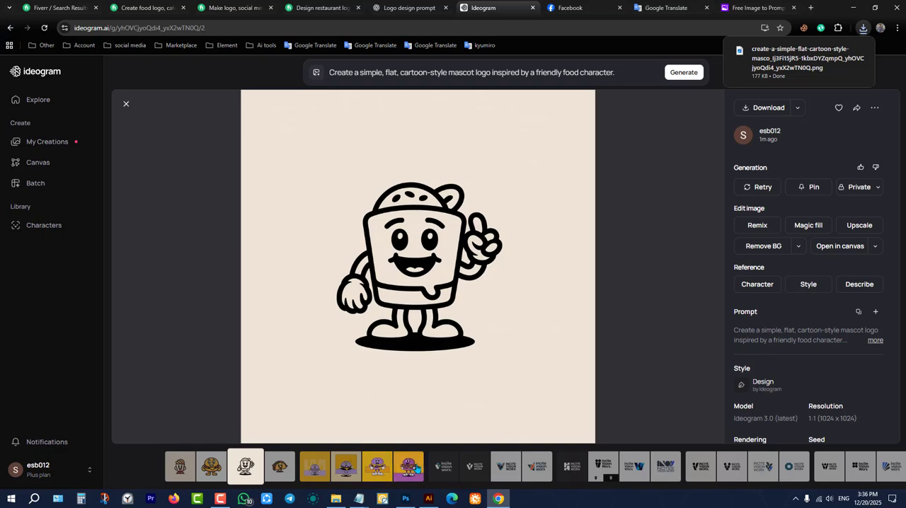
Revisit the purple burger mascot variants, ending on the one standing hands on hips before the orange band.
click(392, 471)
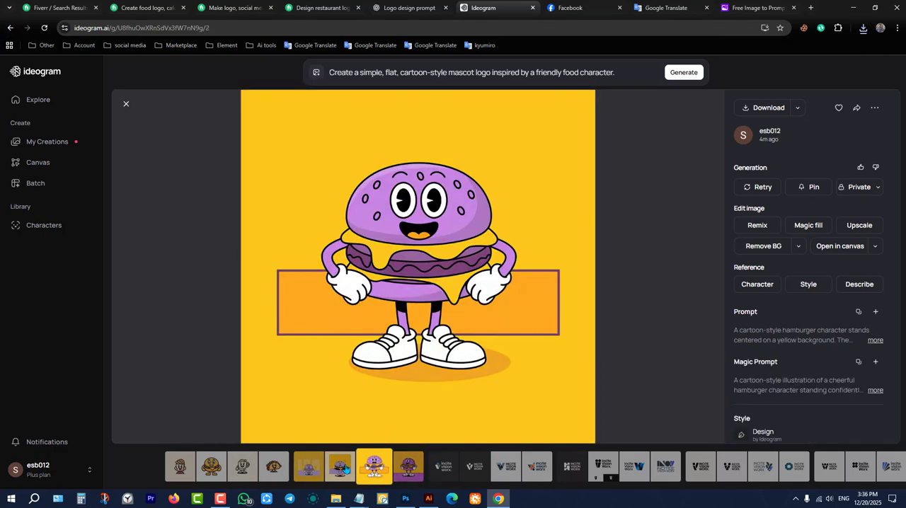
click(311, 467)
click(346, 467)
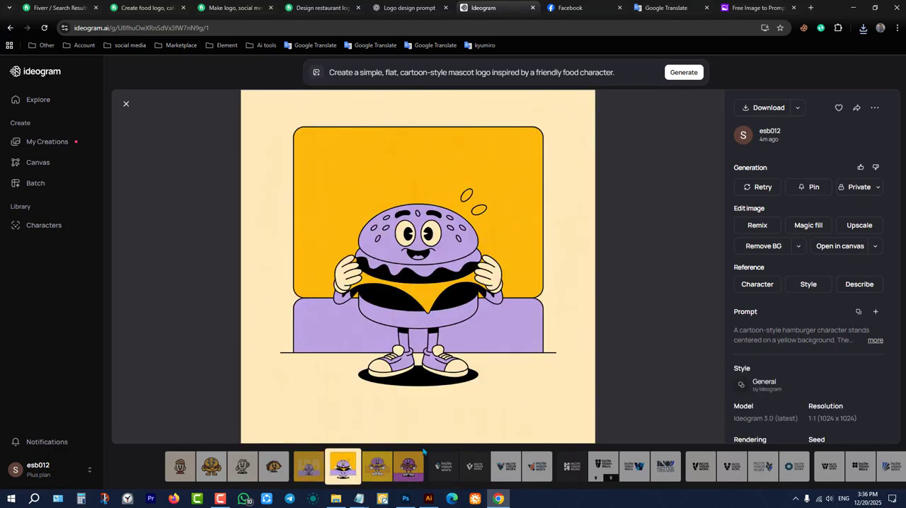
click(377, 467)
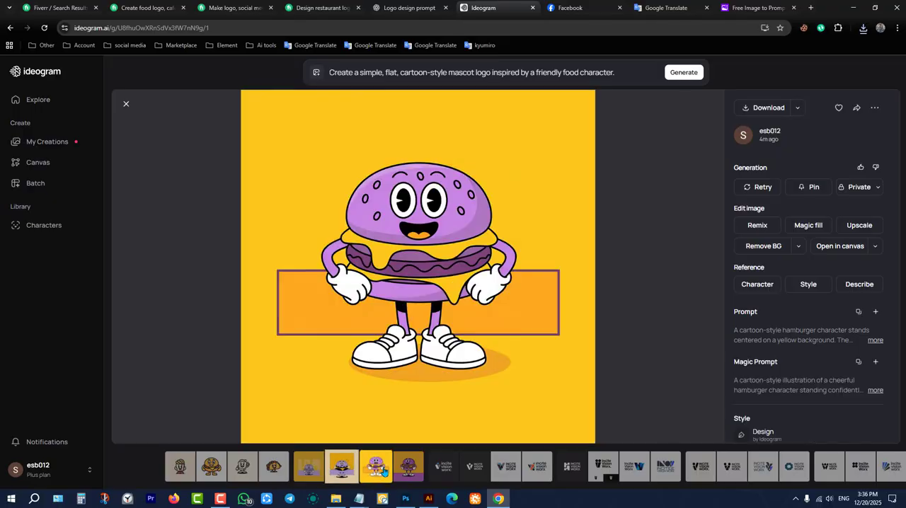
Expand the current simple mascot logo prompt and read it through its Brand Use and Technical sections.
click(586, 72)
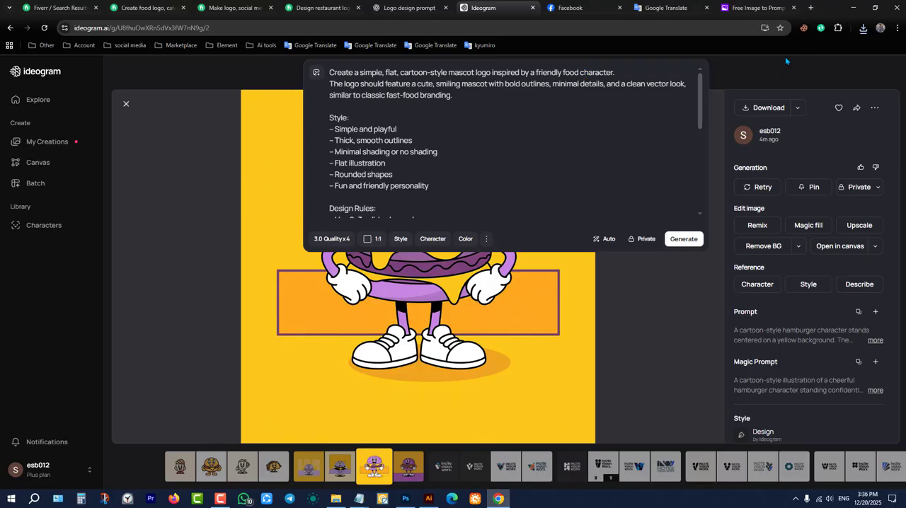
click(786, 60)
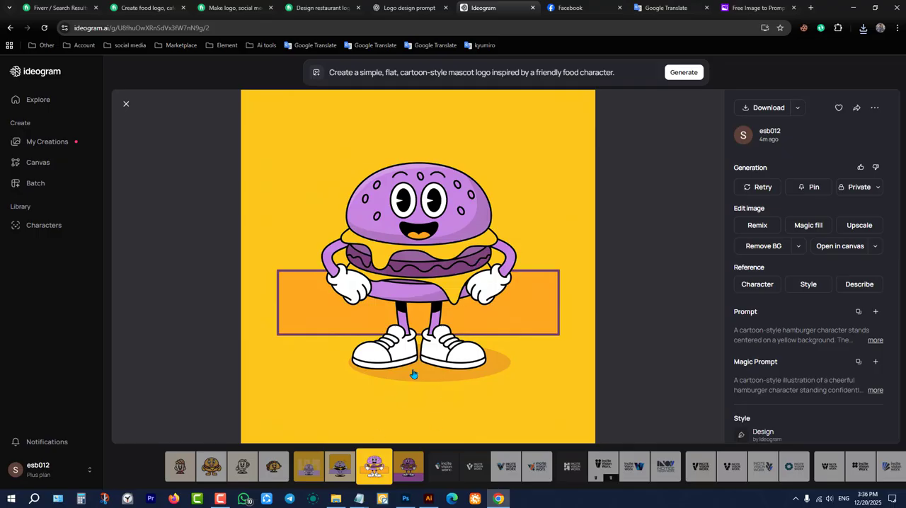
click(534, 73)
scroll(522, 190, down, 10)
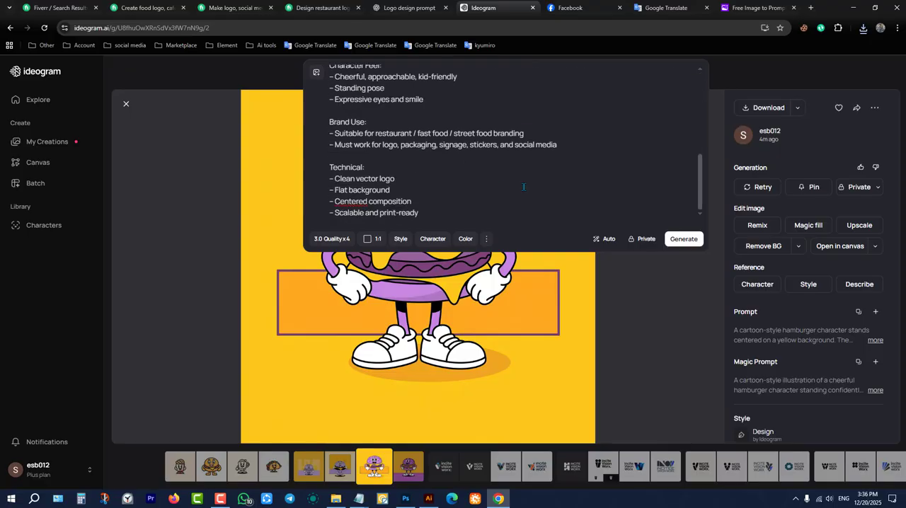
Return to the My Creations gallery and reopen the purple burger mascot standing before the orange band.
click(10, 29)
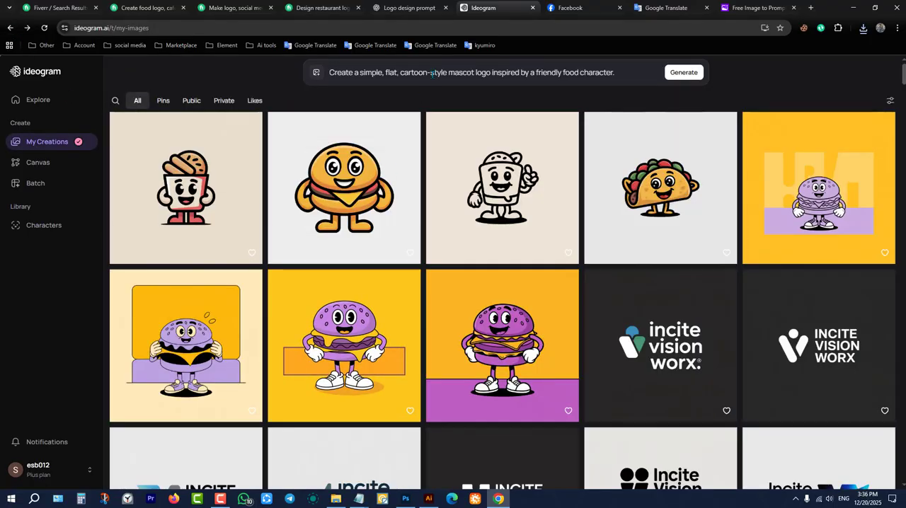
click(9, 30)
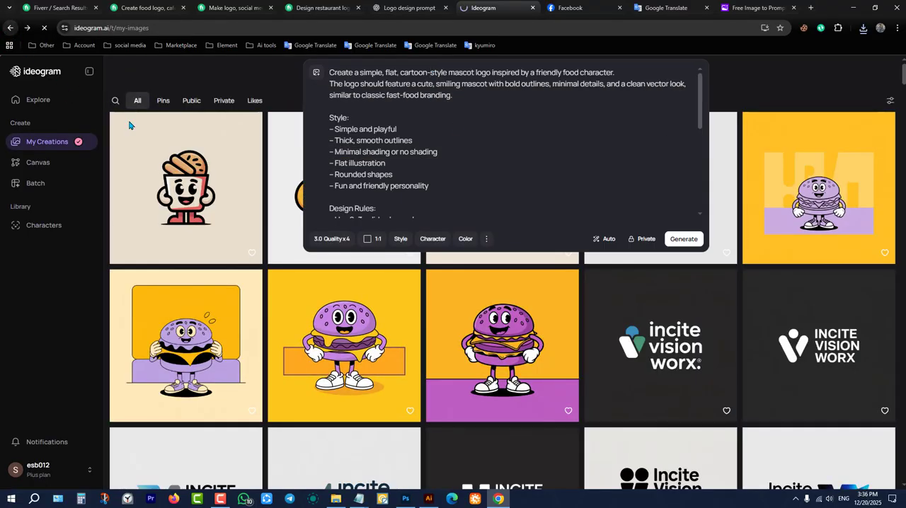
click(28, 33)
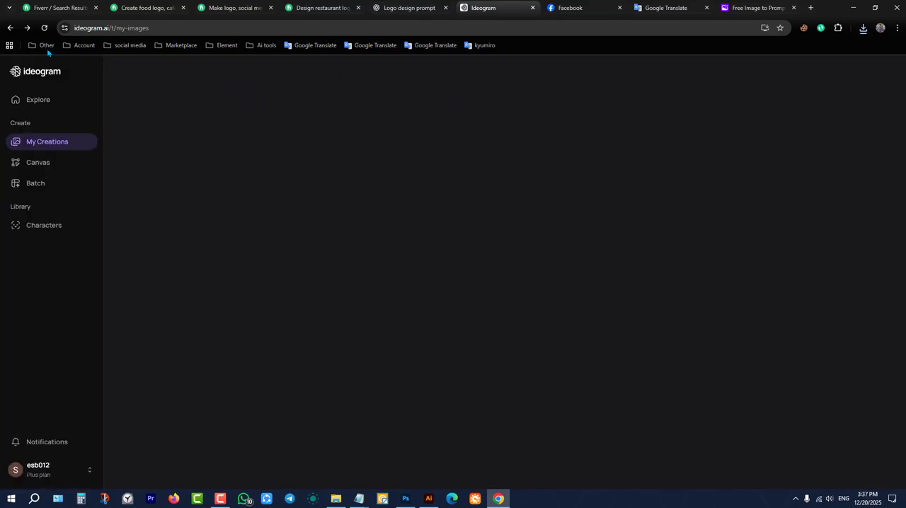
scroll(393, 347, down, 2)
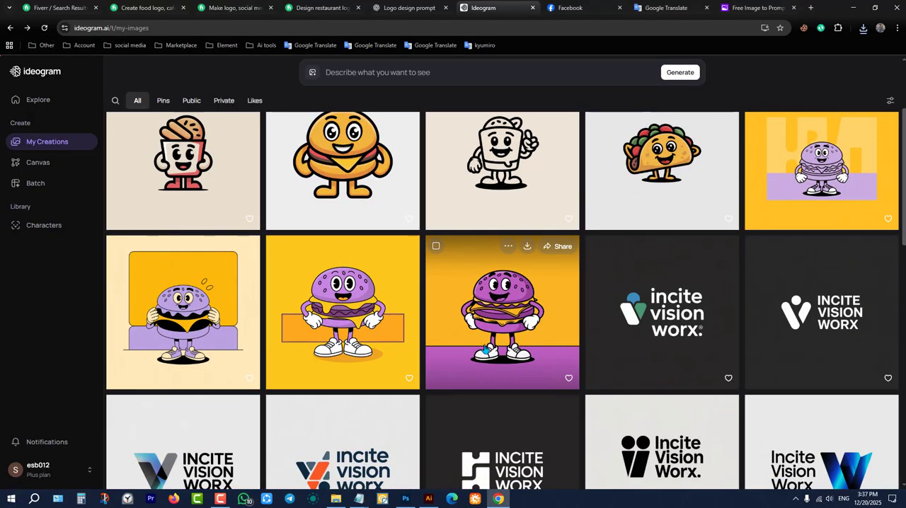
click(337, 293)
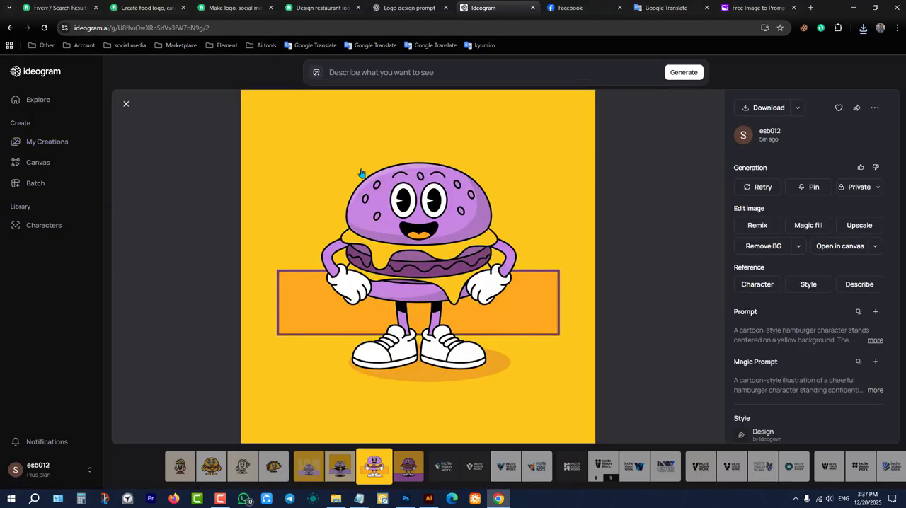
Enter the prompt beginning "A cartoon-style hamburger character stands centered on a yellow background" and generate new images.
click(438, 77)
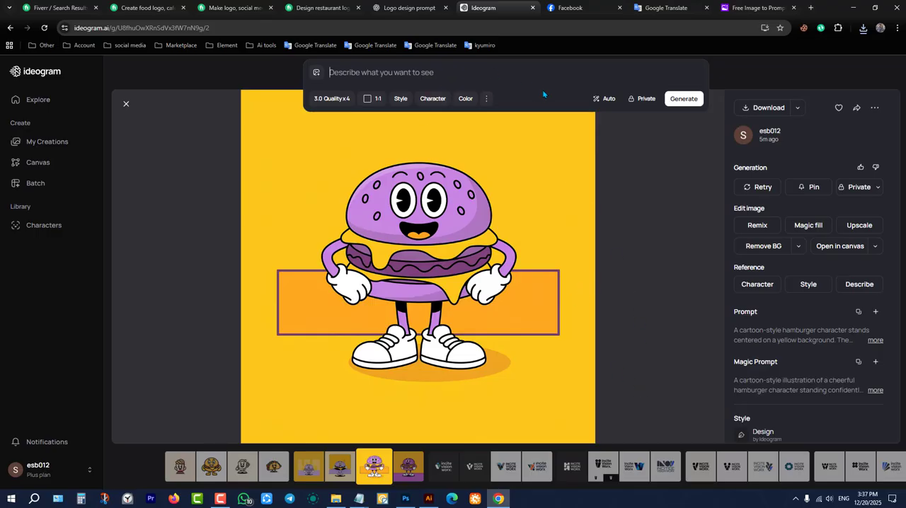
click(403, 161)
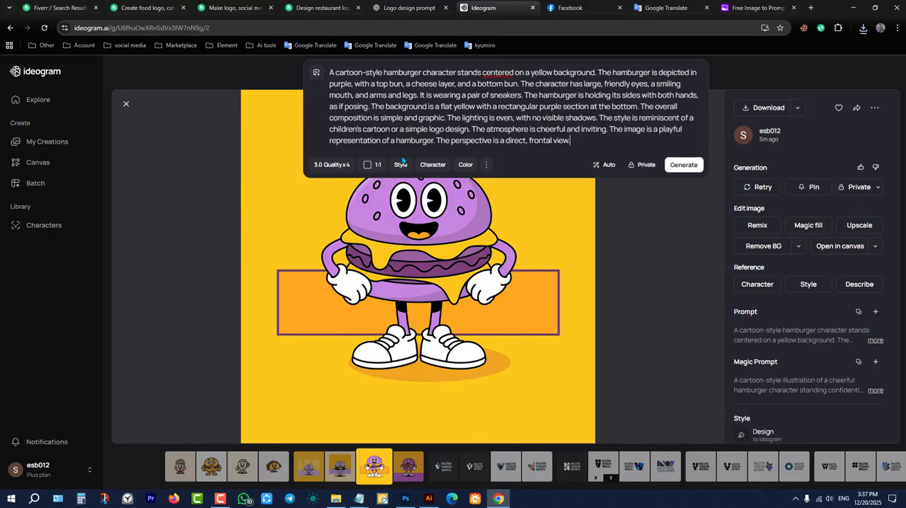
click(684, 165)
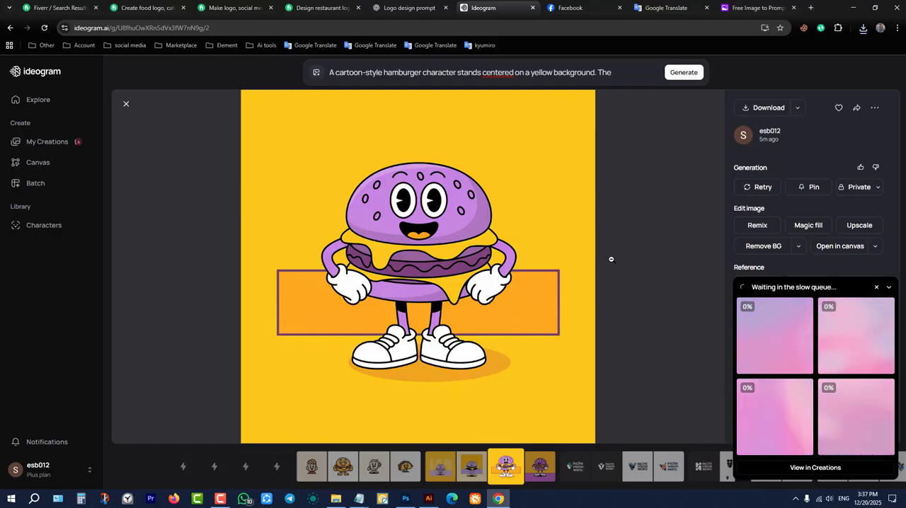
Switch to ImagePrompt.org and review the generated hamburger prompt and the AI model options above it.
click(756, 6)
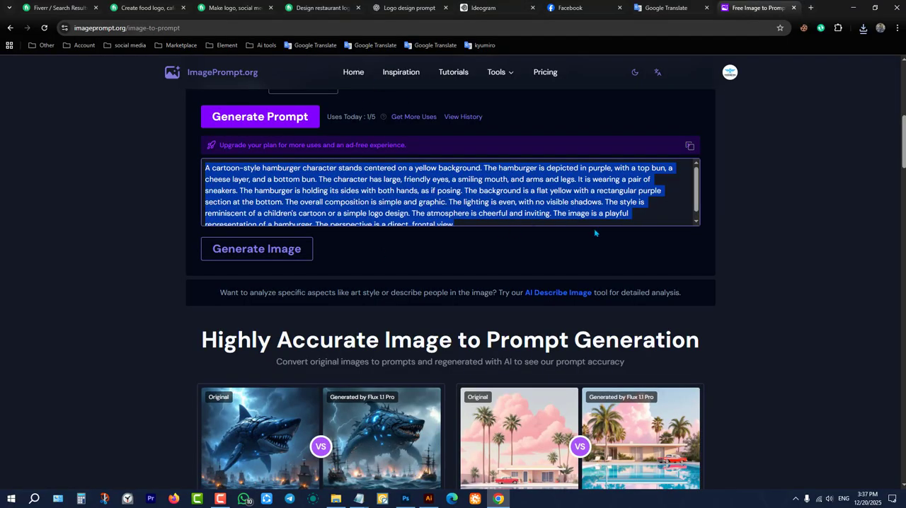
scroll(595, 233, up, 6)
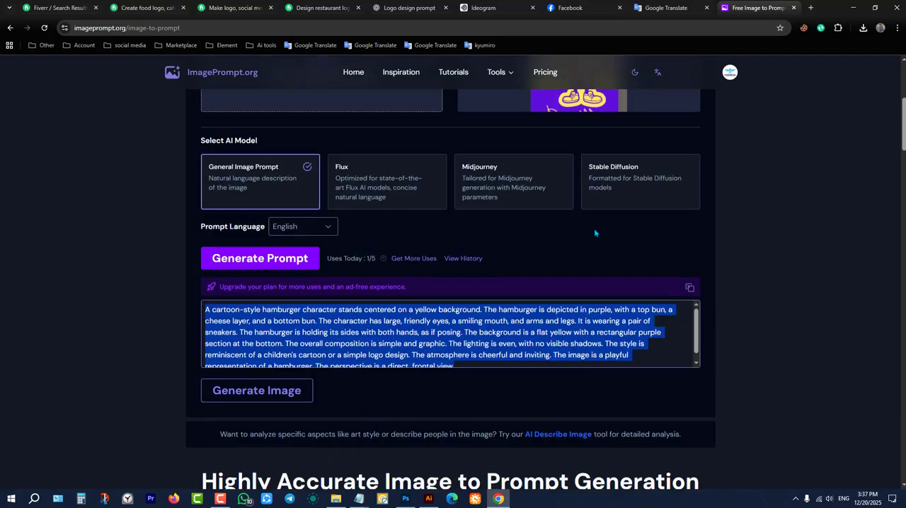
scroll(310, 350, down, 4)
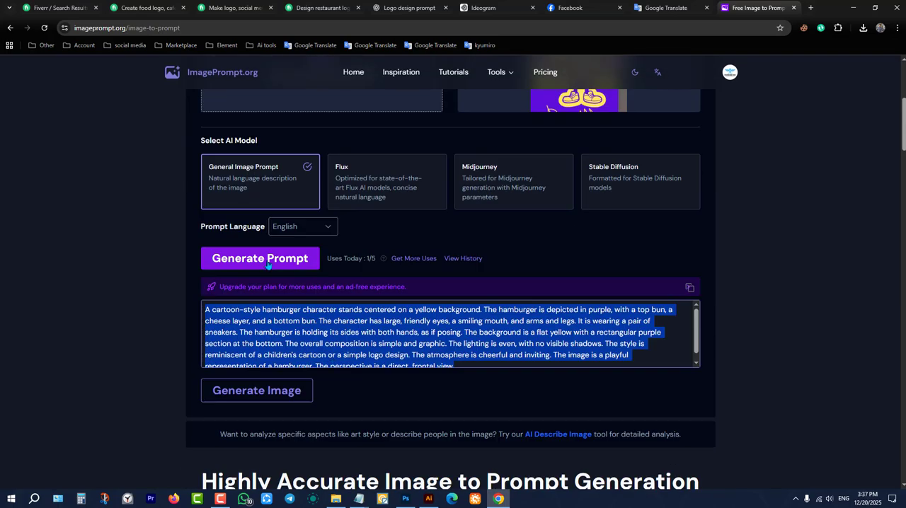
click(405, 343)
scroll(604, 396, up, 4)
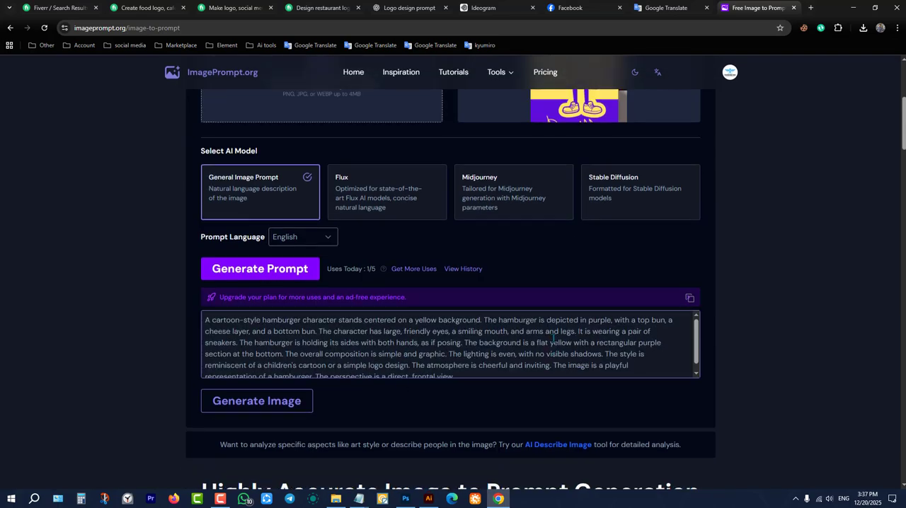
click(650, 7)
click(581, 8)
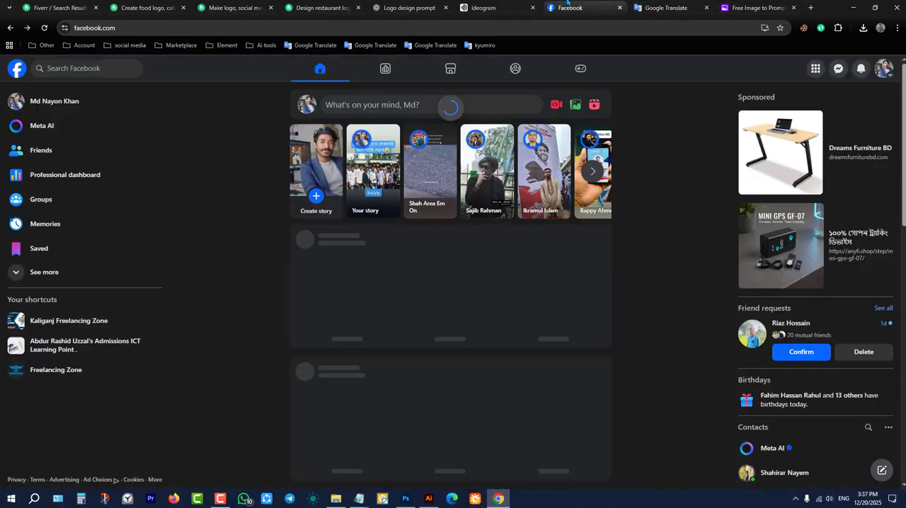
click(660, 6)
click(755, 8)
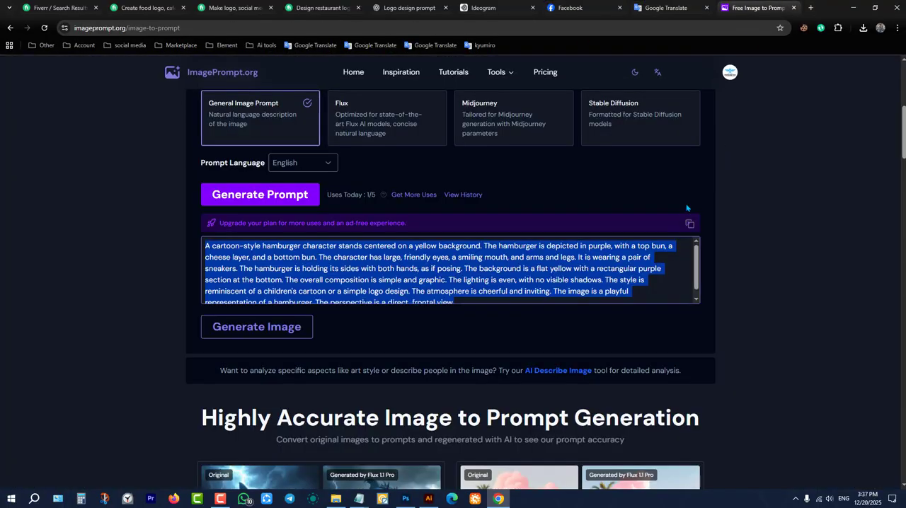
click(666, 8)
click(570, 8)
click(483, 8)
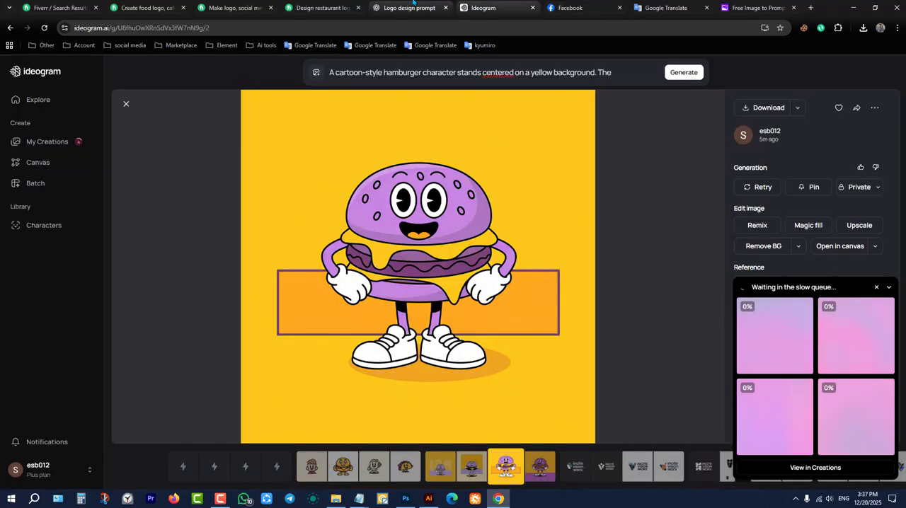
click(413, 6)
Return to Ideogram and compare the four newly generated purple hamburger mascots at full size.
click(488, 7)
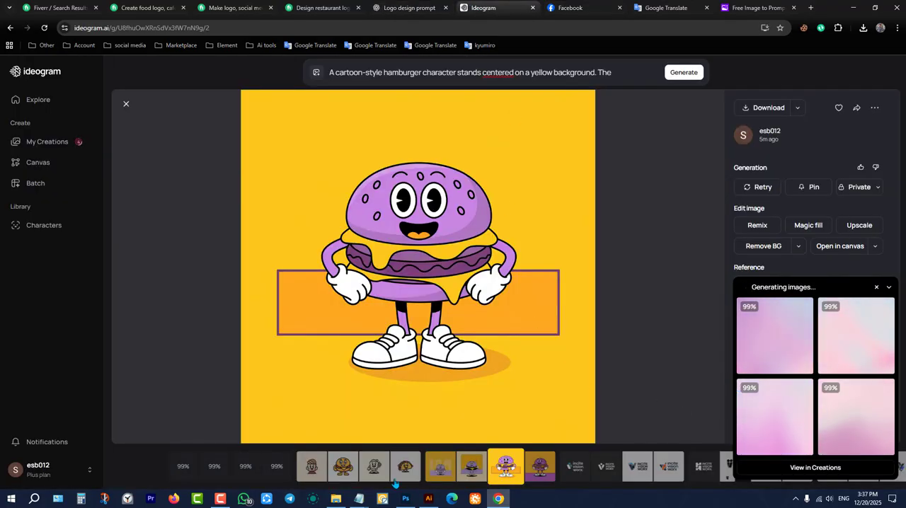
click(184, 468)
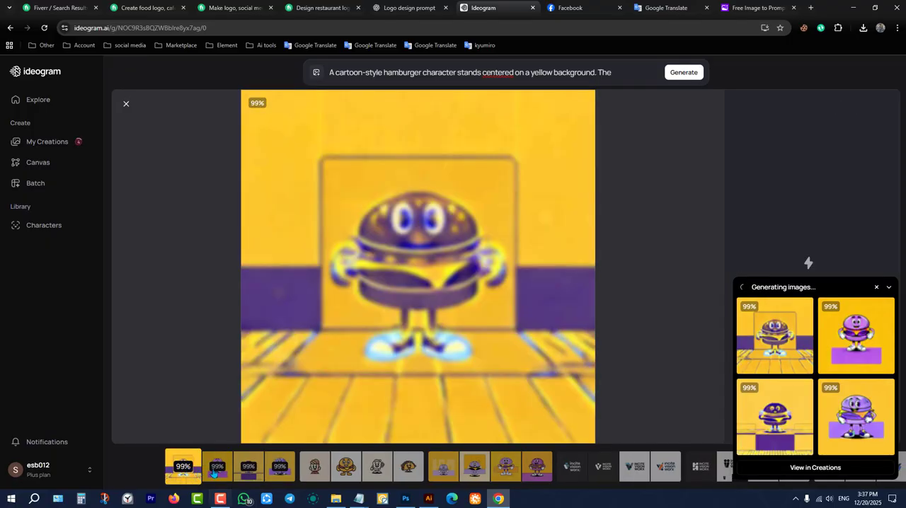
click(214, 467)
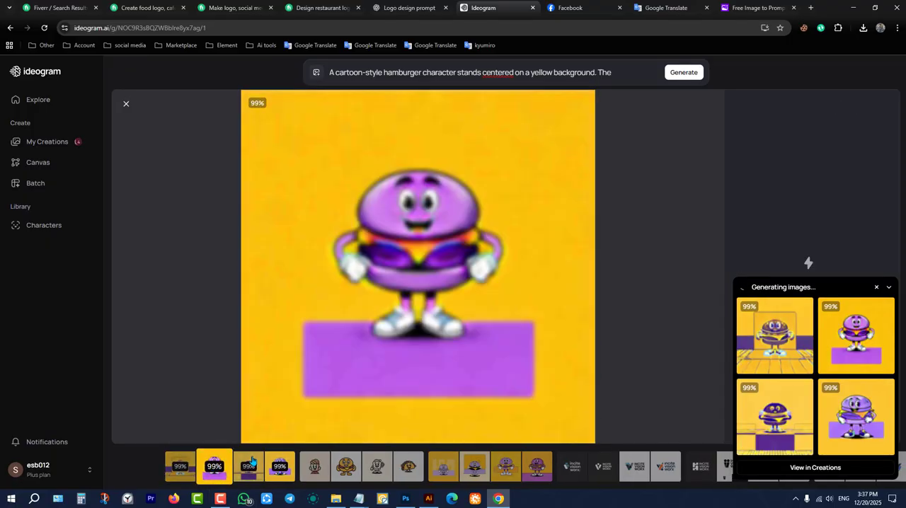
click(278, 474)
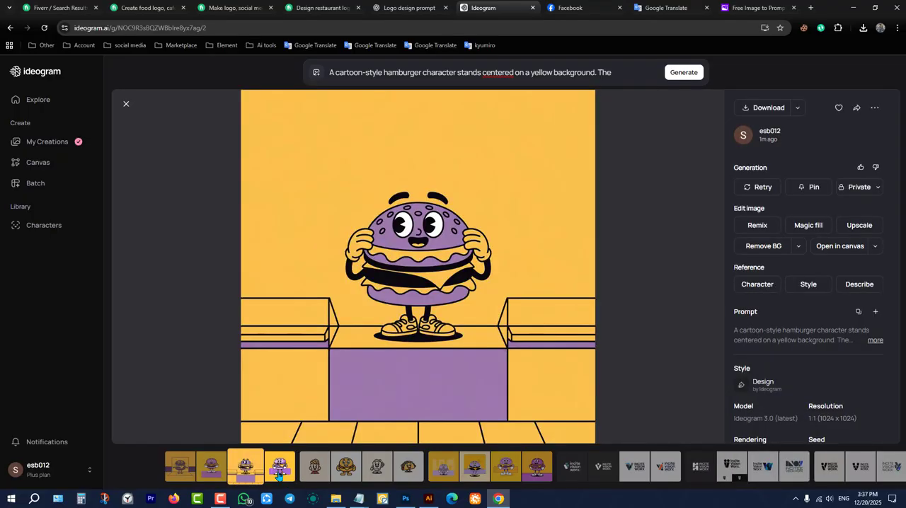
click(278, 468)
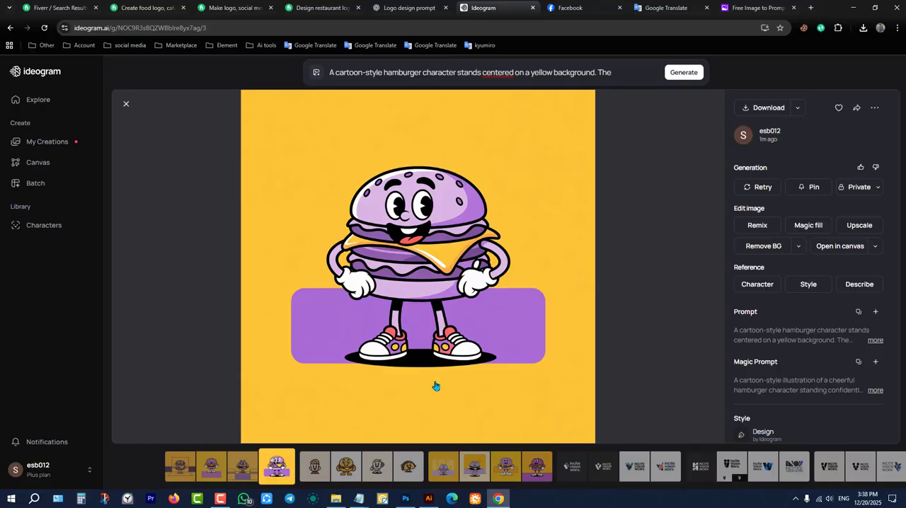
click(242, 467)
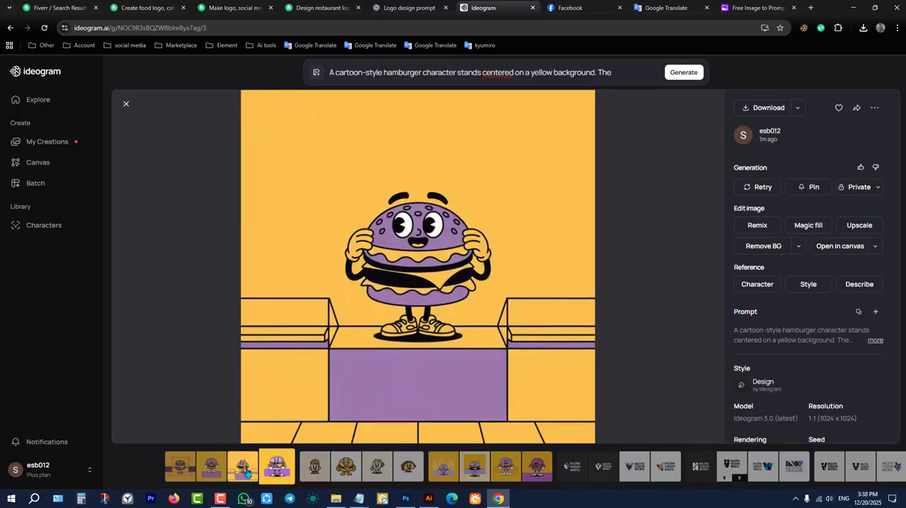
click(210, 467)
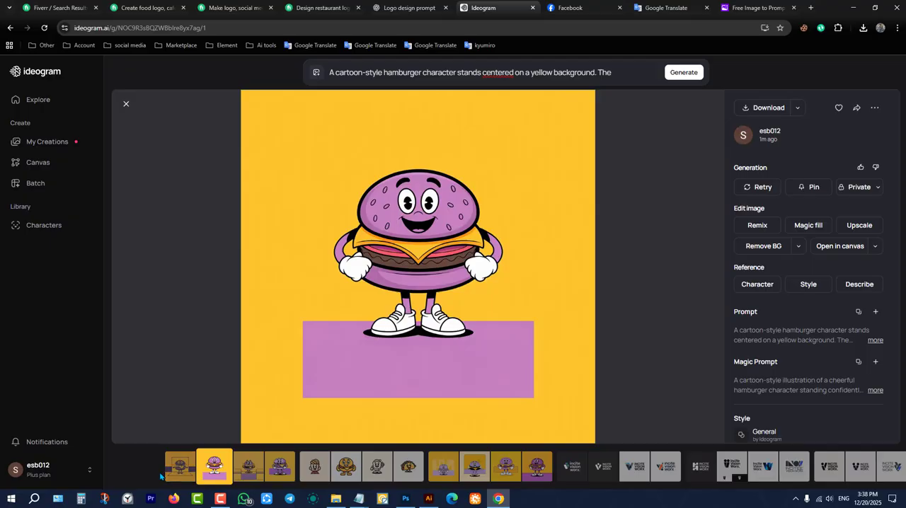
click(174, 481)
click(218, 469)
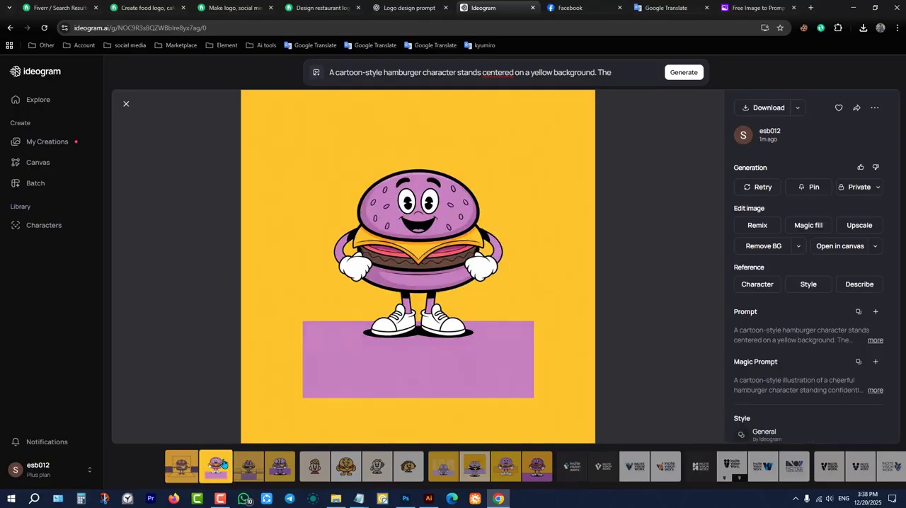
click(255, 466)
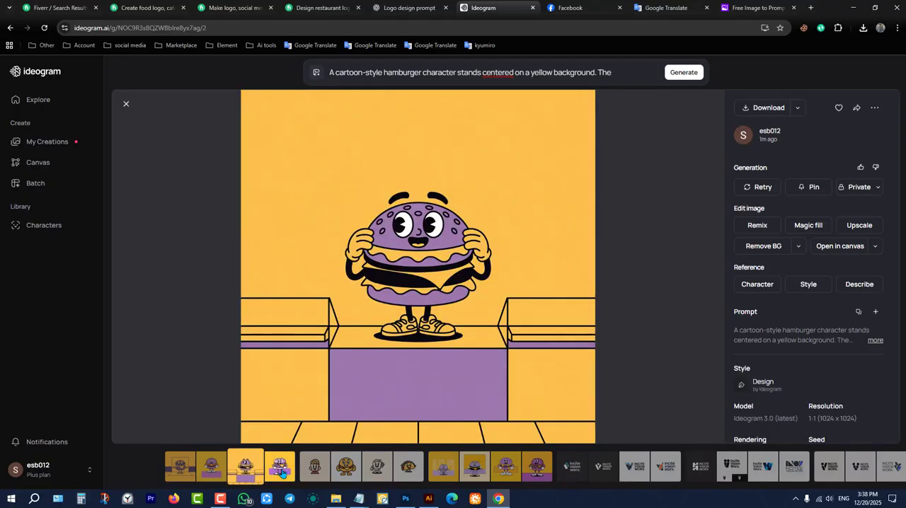
Download the burger mascot with the rounded purple band and the earlier one standing before the orange band.
click(279, 467)
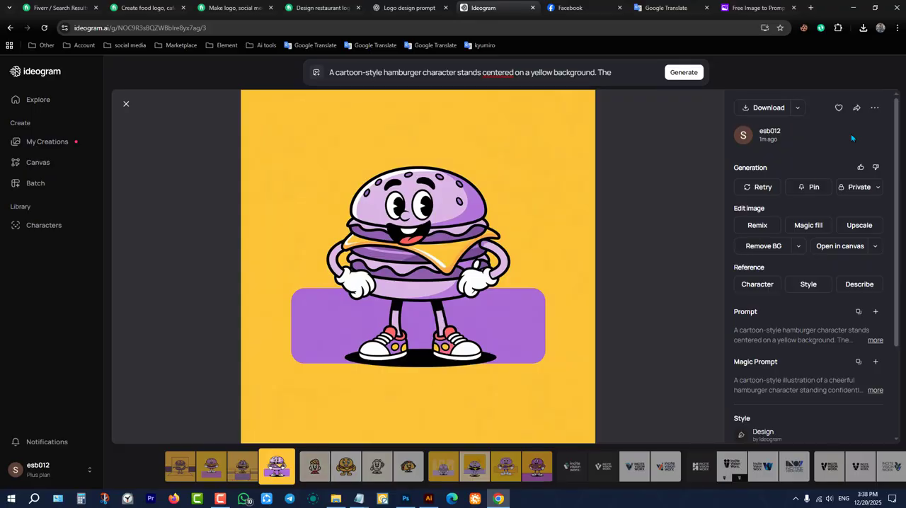
click(768, 108)
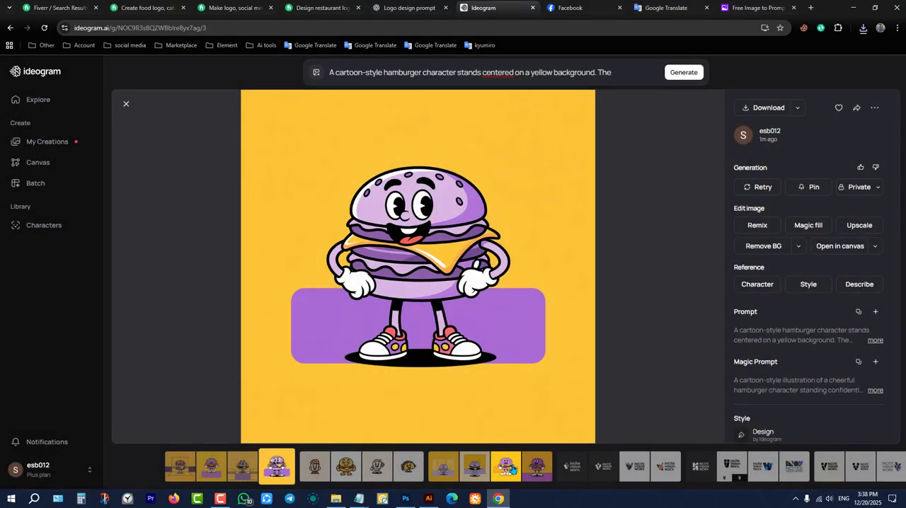
click(513, 470)
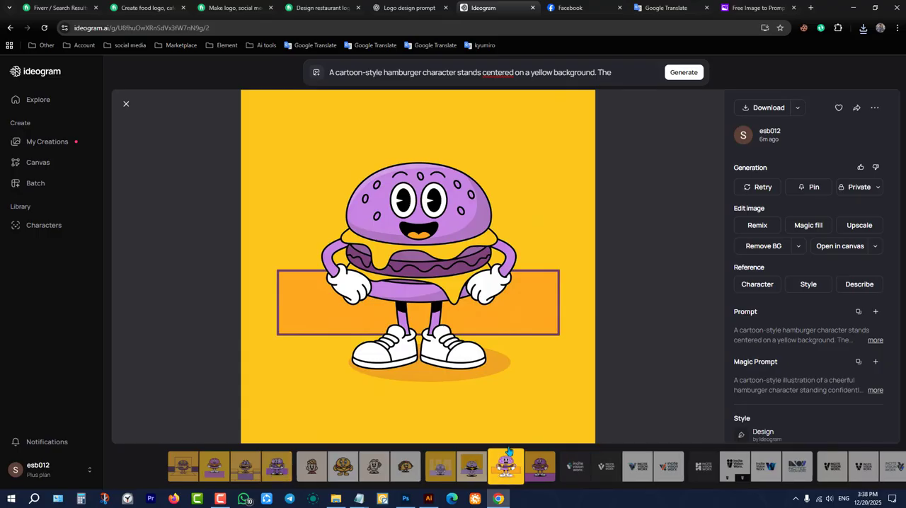
click(769, 108)
Switch to Vector Magic and import the downloaded orange-band burger mascot from the Downloads folder.
click(388, 503)
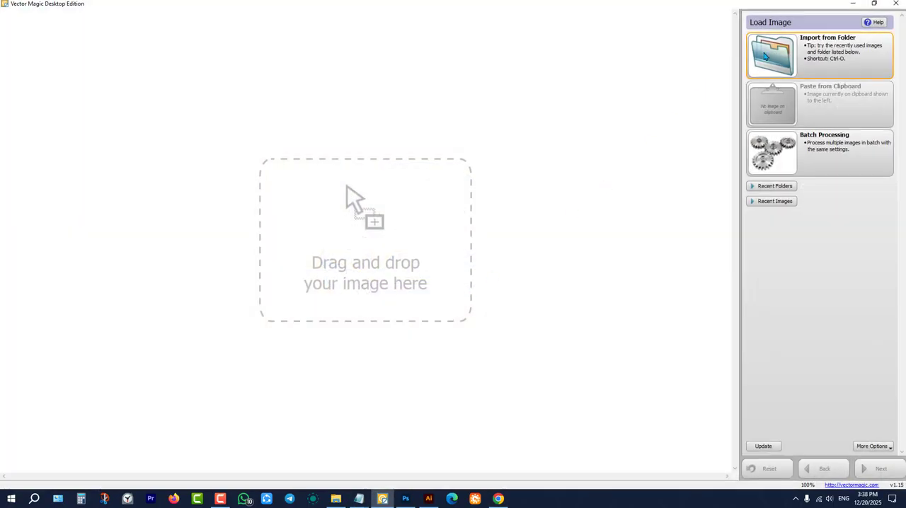
click(820, 57)
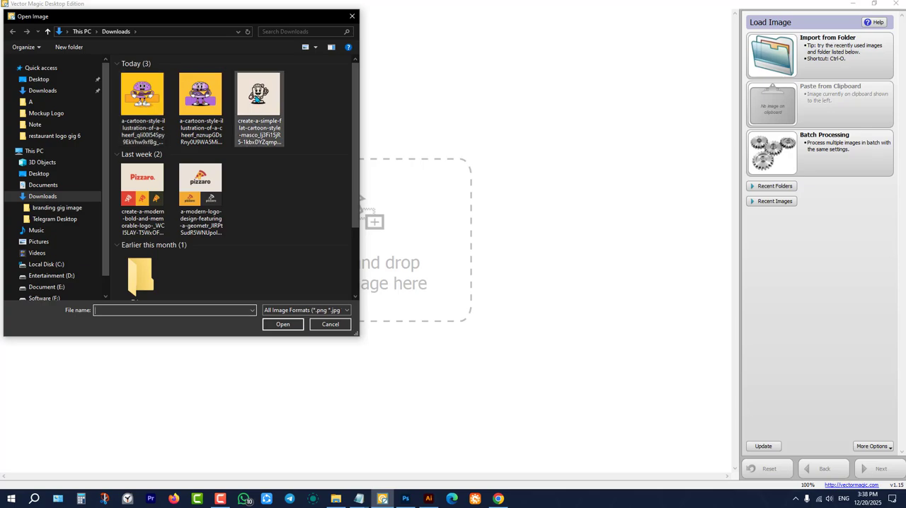
click(144, 90)
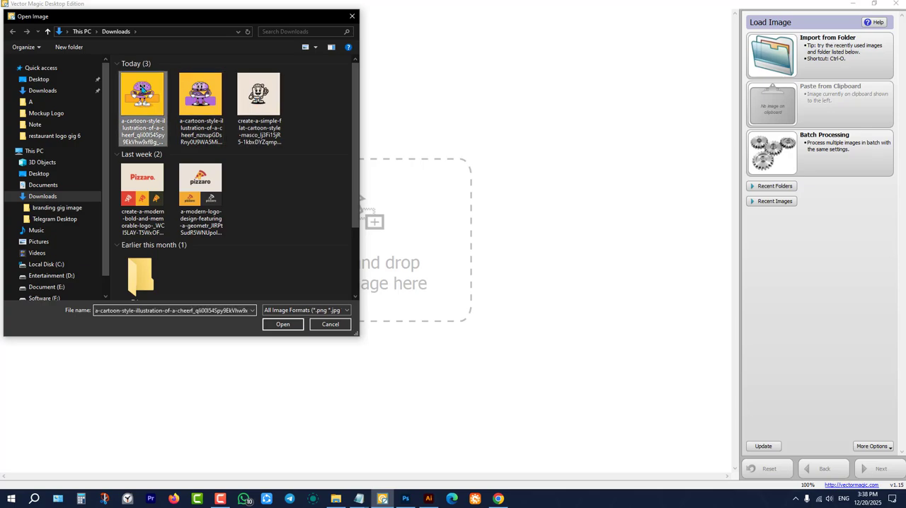
click(283, 325)
Vectorize the burger mascot using the suggested seven-color palette.
click(878, 469)
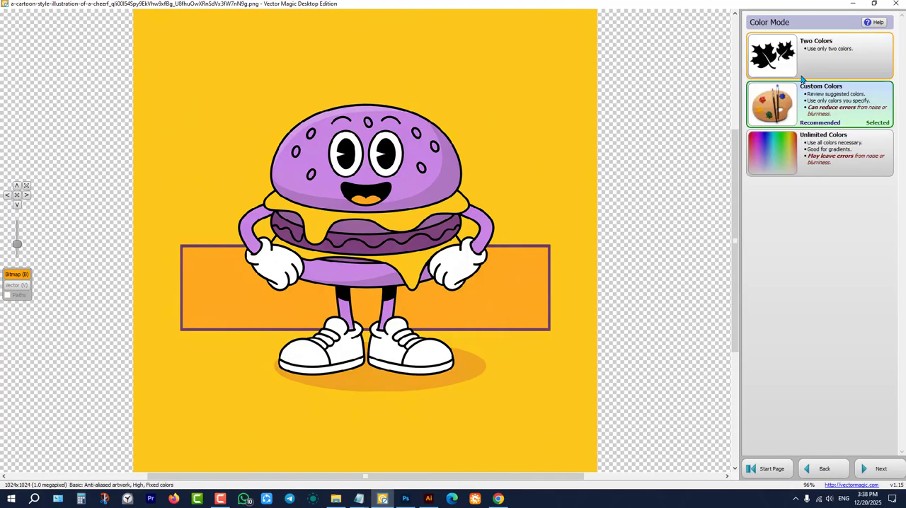
click(878, 470)
scroll(496, 257, up, 1)
scroll(488, 248, down, 2)
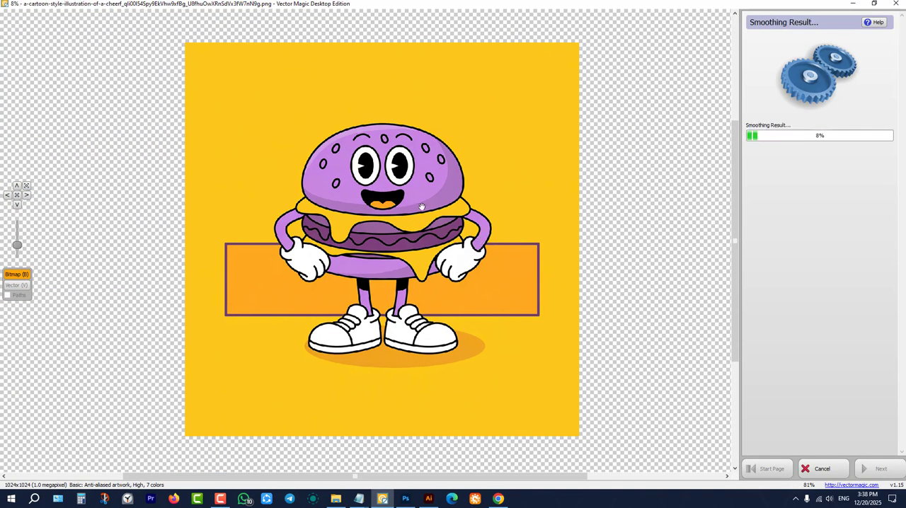
scroll(421, 206, up, 2)
scroll(434, 213, down, 2)
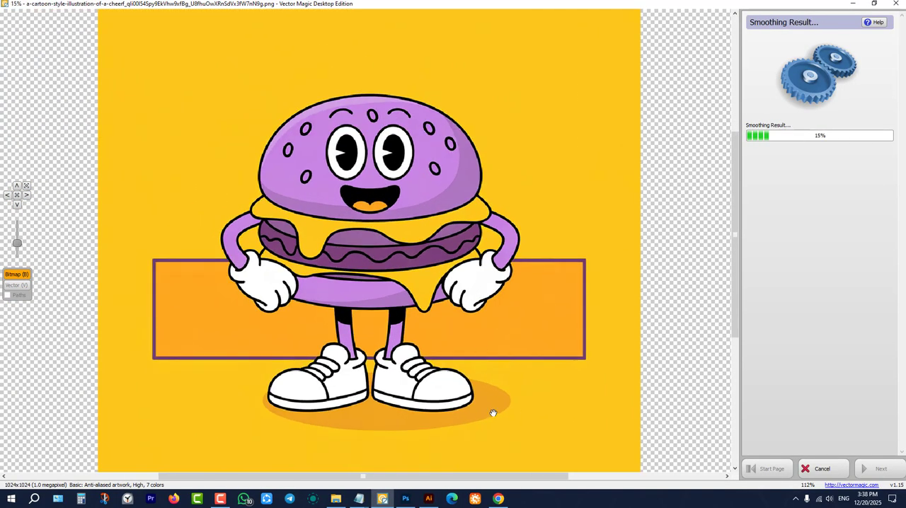
Switch to Photoshop, open the recent 58.psd wall sign mockup and return to Vector Magic.
click(405, 499)
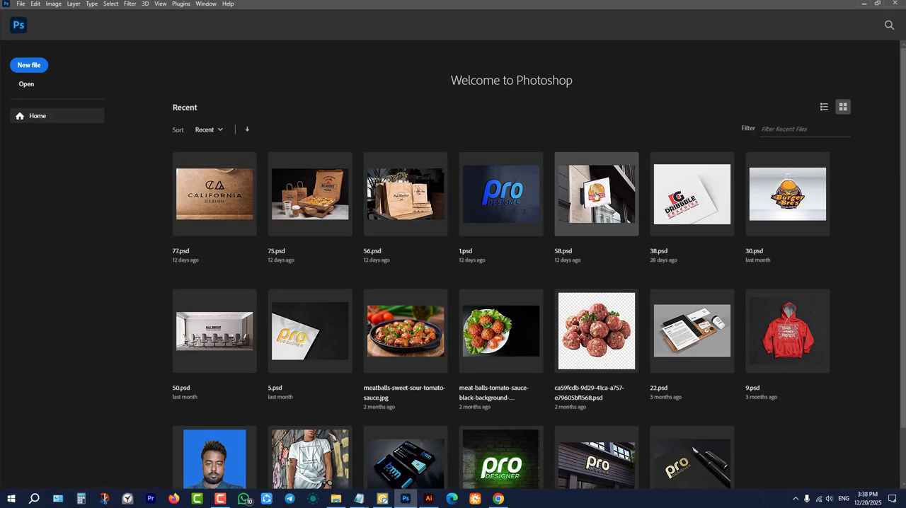
click(596, 195)
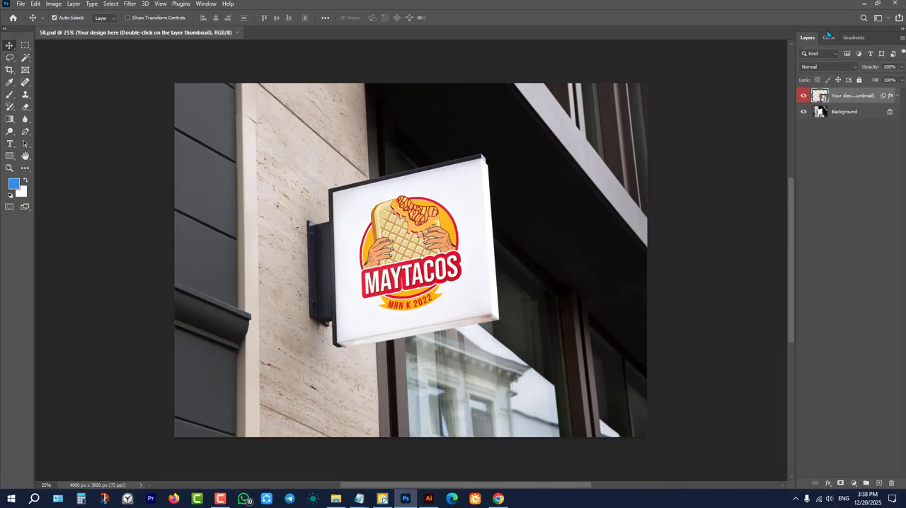
click(868, 3)
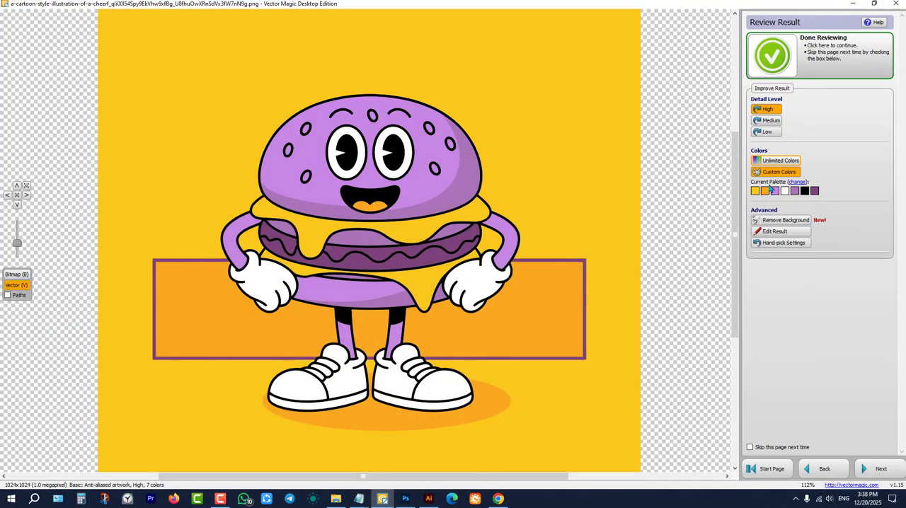
Accept the traced burger mascot and open the vector result in Illustrator.
click(878, 471)
double_click(766, 114)
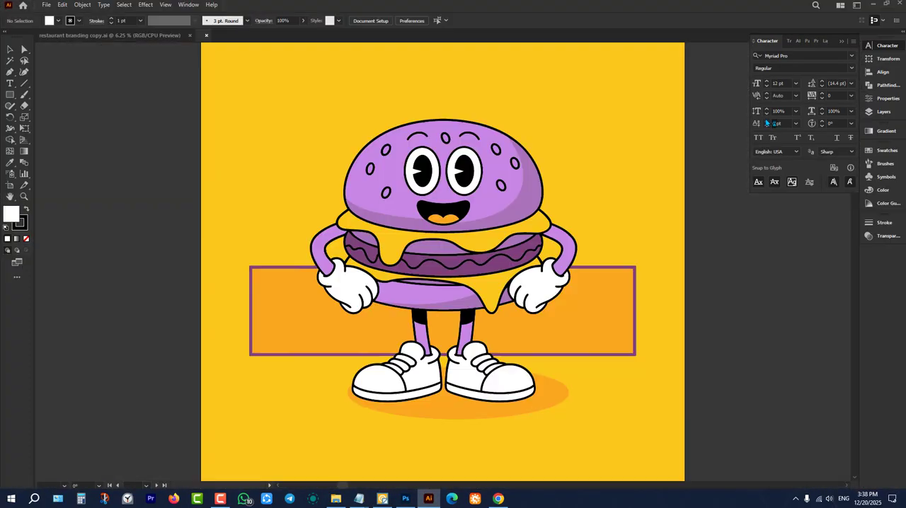
scroll(315, 227, down, 4)
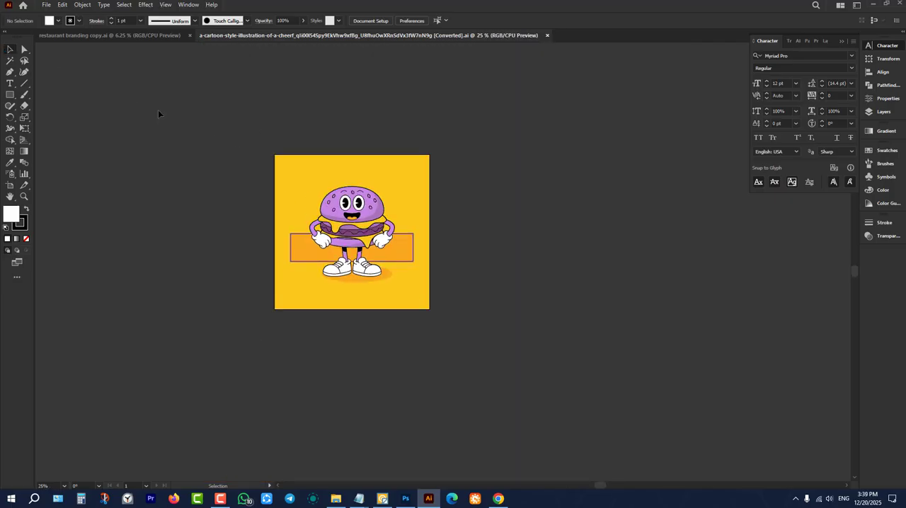
Transfer the whole vector mascot into restaurant branding copy.ai, placing it beside the red chicken rotisserie board.
drag(158, 114, 529, 405)
drag(361, 187, 141, 37)
drag(561, 259, 617, 266)
click(563, 314)
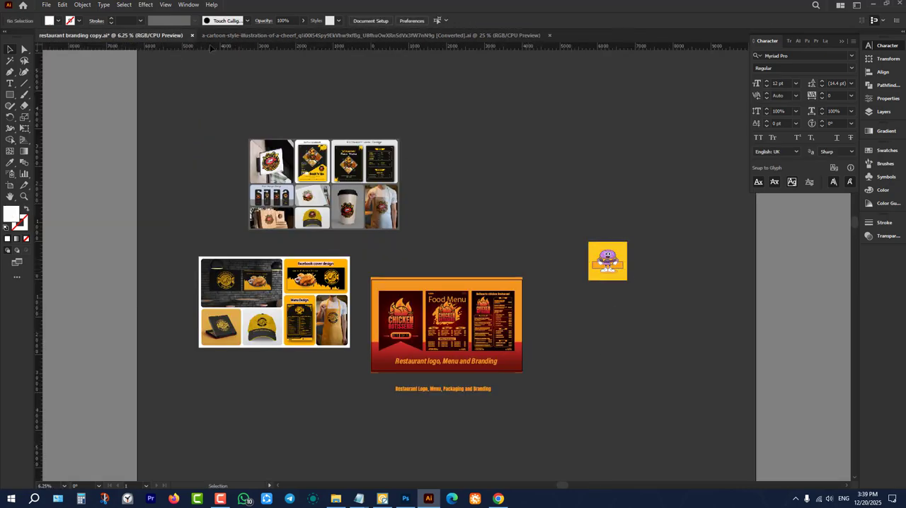
Create a new 1000 x 1000 px RGB document and close the converted mascot file.
click(45, 5)
click(57, 15)
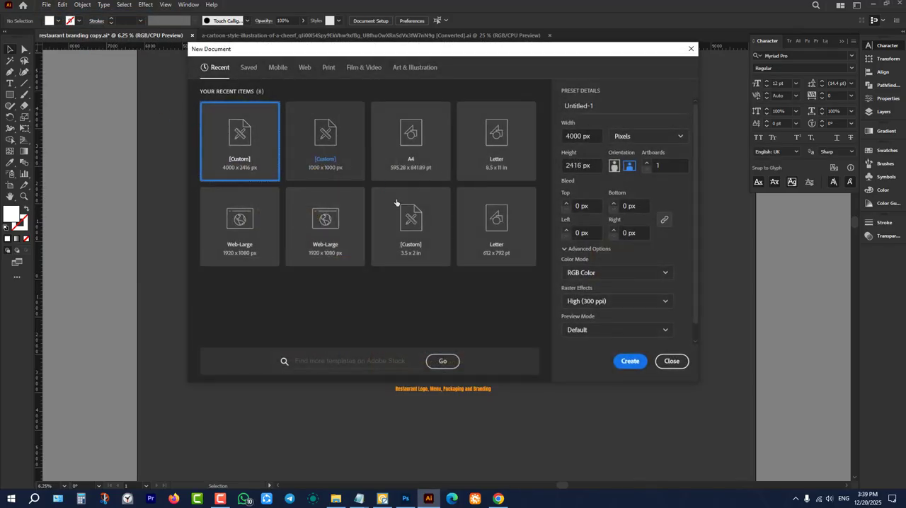
click(361, 166)
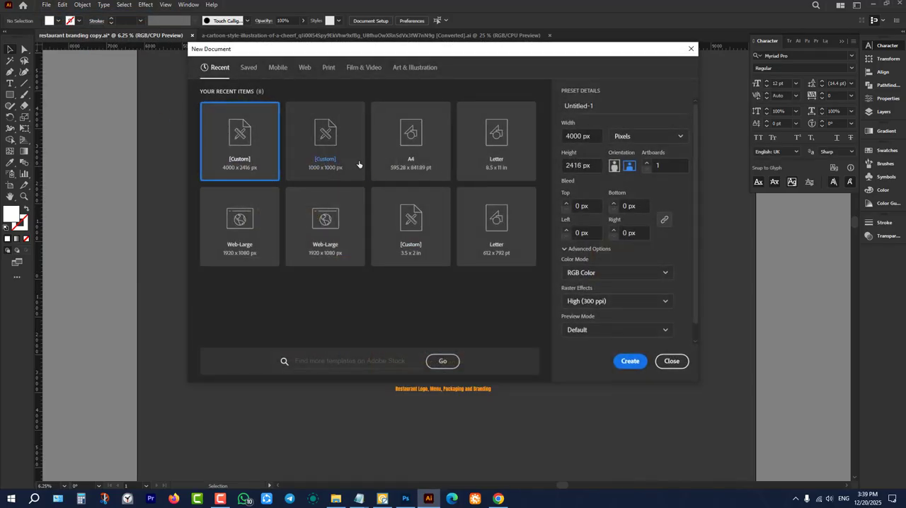
click(631, 362)
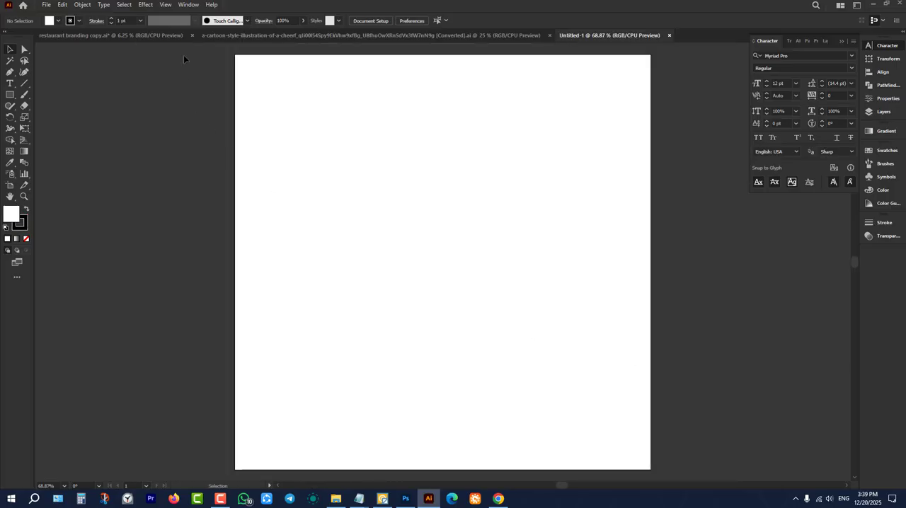
click(549, 36)
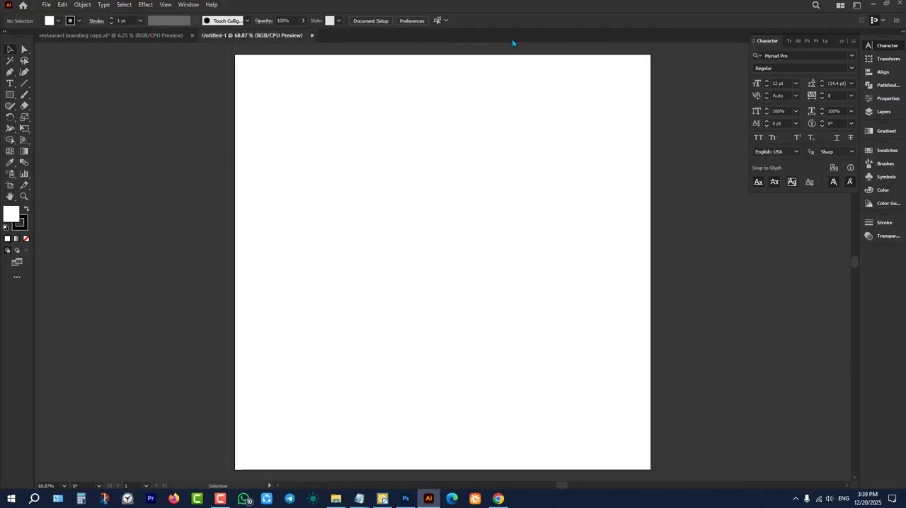
Transfer the mascot artwork from restaurant branding copy.ai into Untitled-1 and place it beside the blank artboard.
click(106, 35)
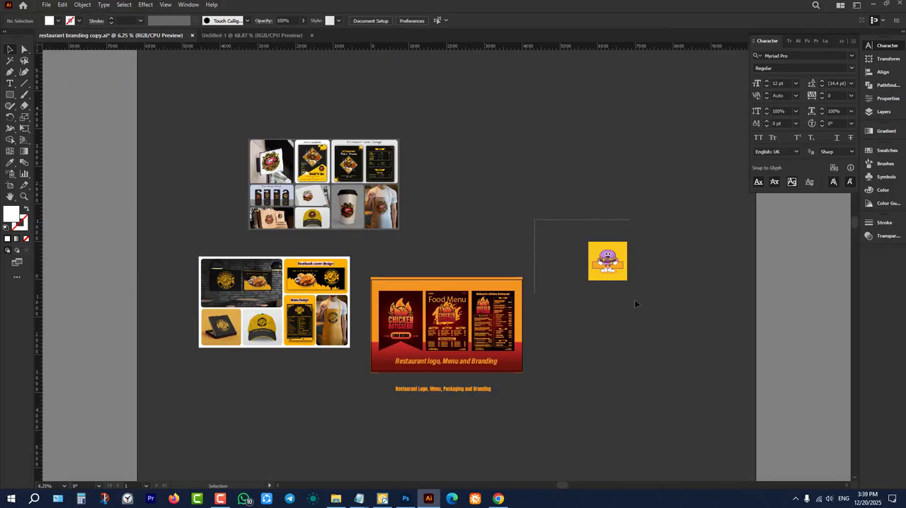
drag(634, 304, 637, 306)
drag(607, 261, 366, 200)
scroll(467, 231, down, 3)
drag(467, 230, 304, 214)
click(418, 230)
scroll(95, 187, up, 2)
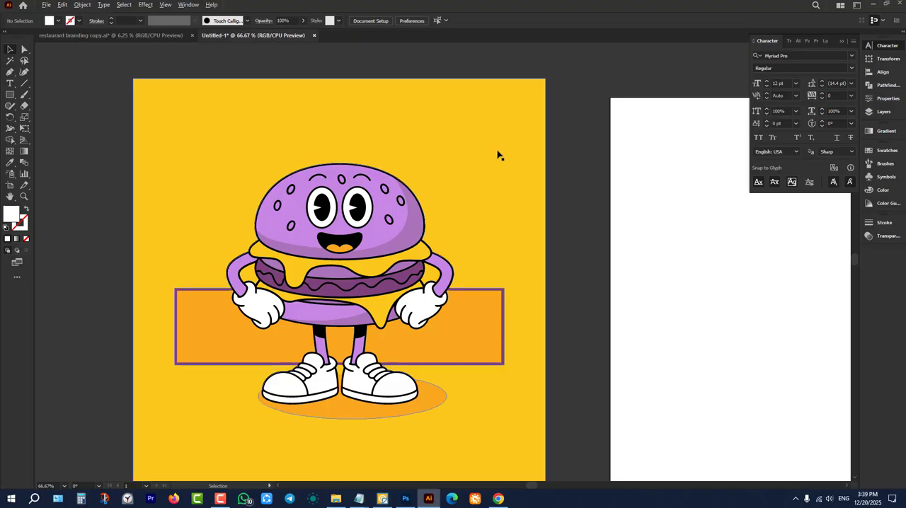
scroll(497, 155, down, 1)
Switch to Chrome and copy the FATTY'S branding image from the food logo gig on Fiverr.
click(499, 499)
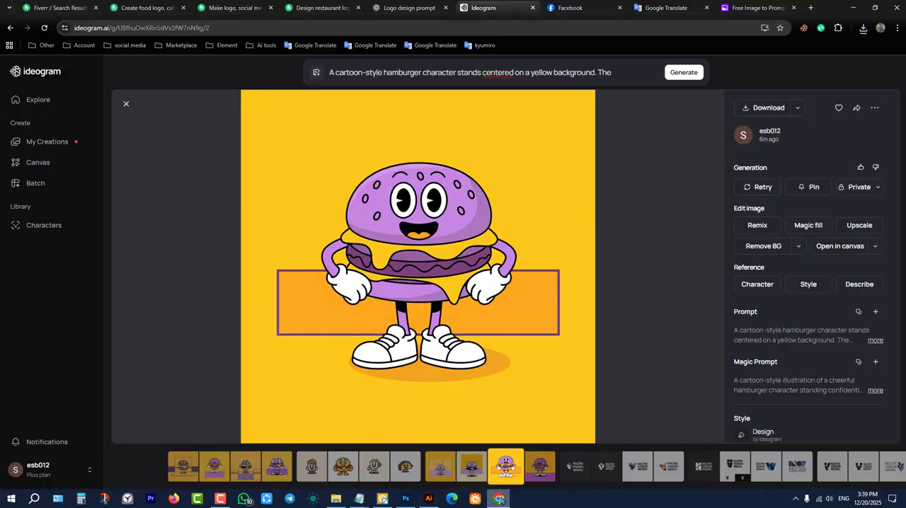
click(318, 7)
click(227, 7)
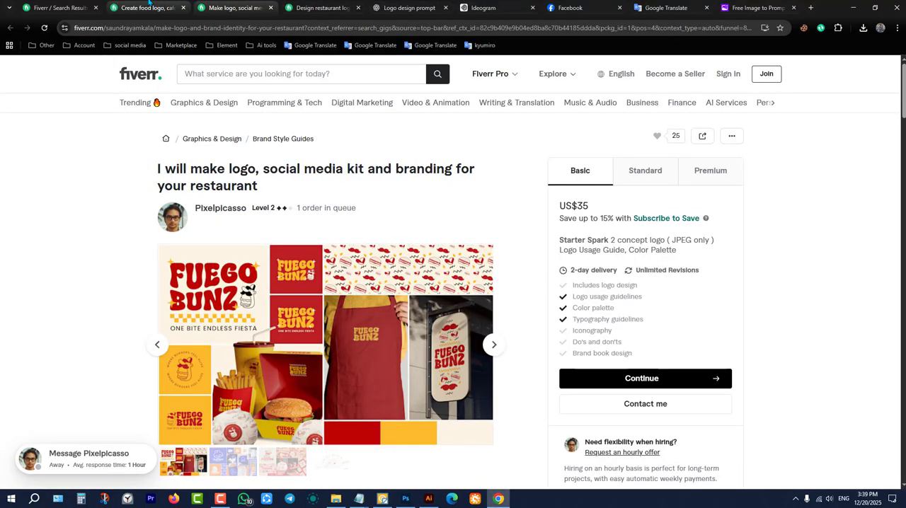
click(126, 4)
right_click(450, 167)
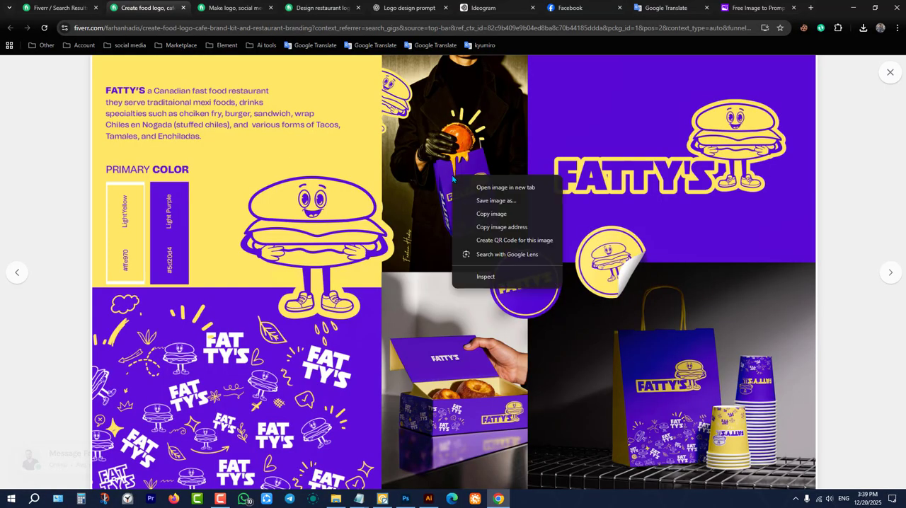
click(471, 215)
Return to Illustrator and paste the FATTY'S branding reference image into Untitled-1.
click(428, 499)
click(486, 392)
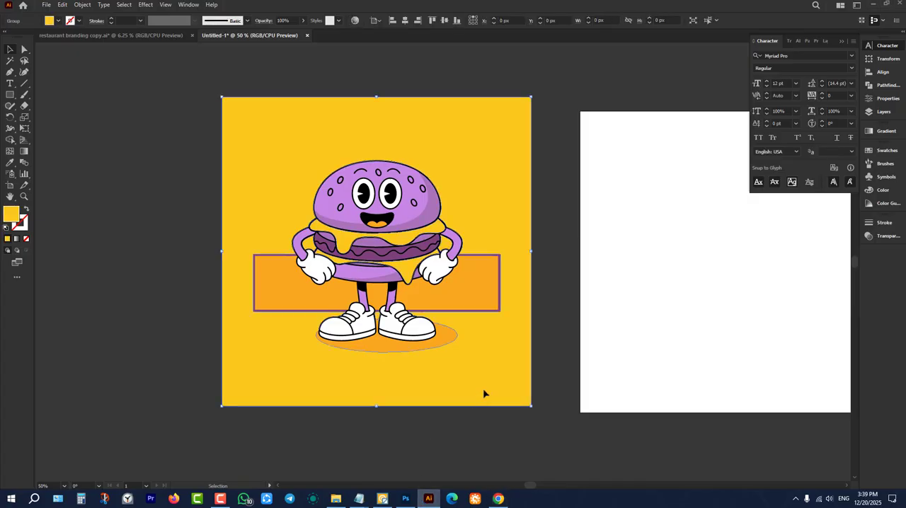
key(ctrl+v)
scroll(487, 328, down, 4)
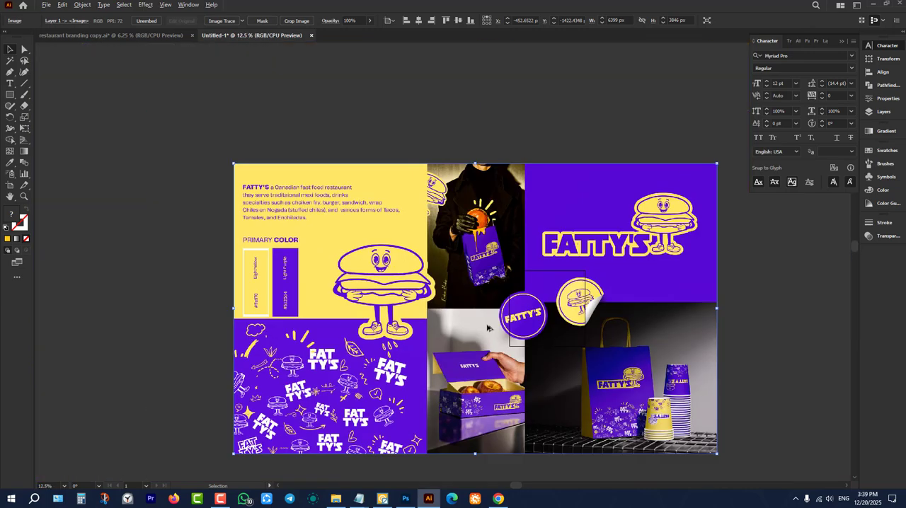
Scale the FATTY'S reference image down to about 2266 x 1362 px and place it above the mascot artwork and blank artboard.
scroll(446, 369, down, 2)
drag(462, 380, 601, 216)
scroll(635, 216, up, 1)
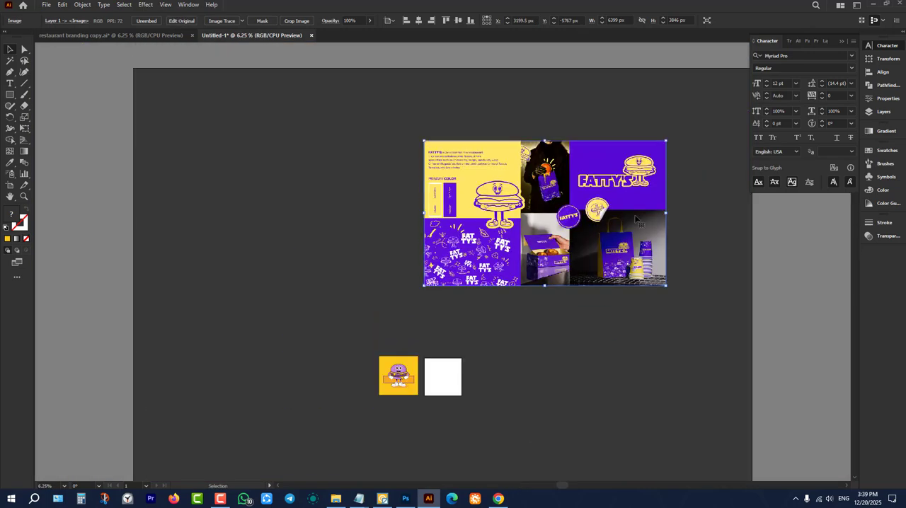
drag(545, 141, 545, 234)
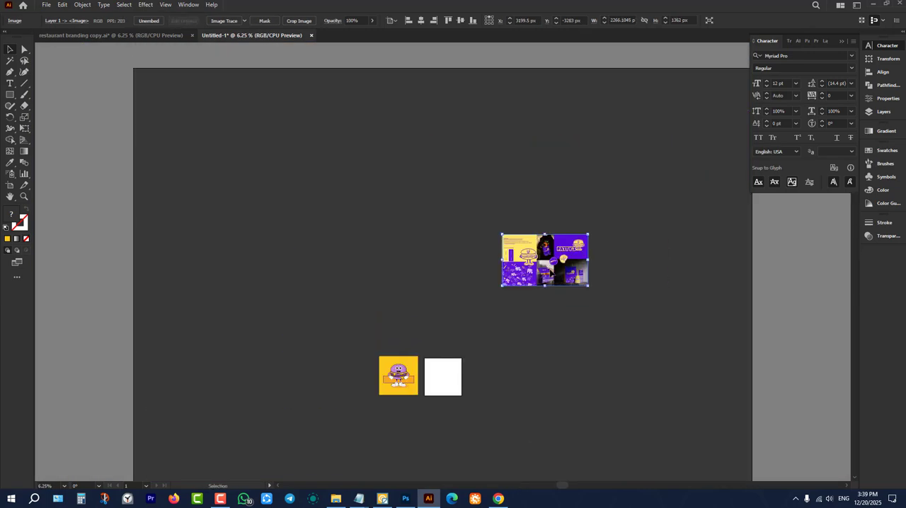
drag(539, 270, 452, 326)
scroll(456, 338, up, 4)
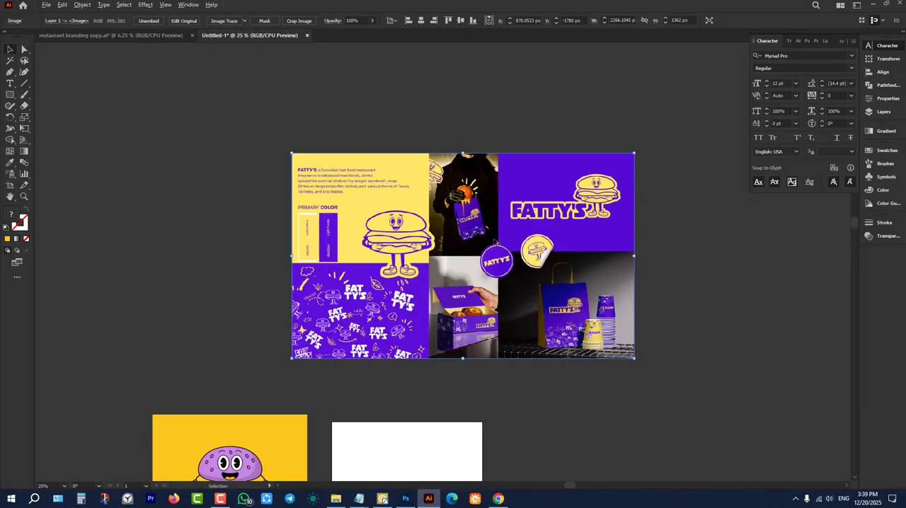
click(664, 265)
scroll(685, 214, up, 1)
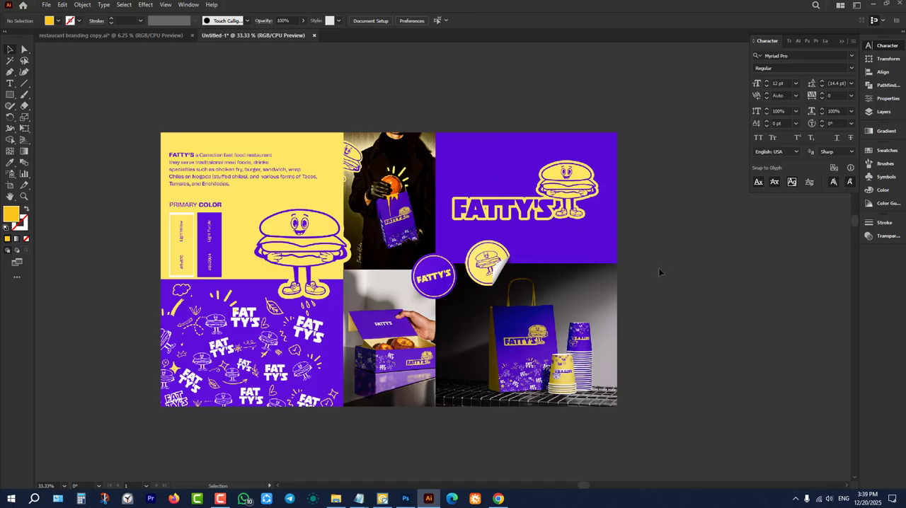
Switch to Chrome, close the enlarged FATTY'S image, and review the food logo gig's Standard and Premium packages.
click(499, 499)
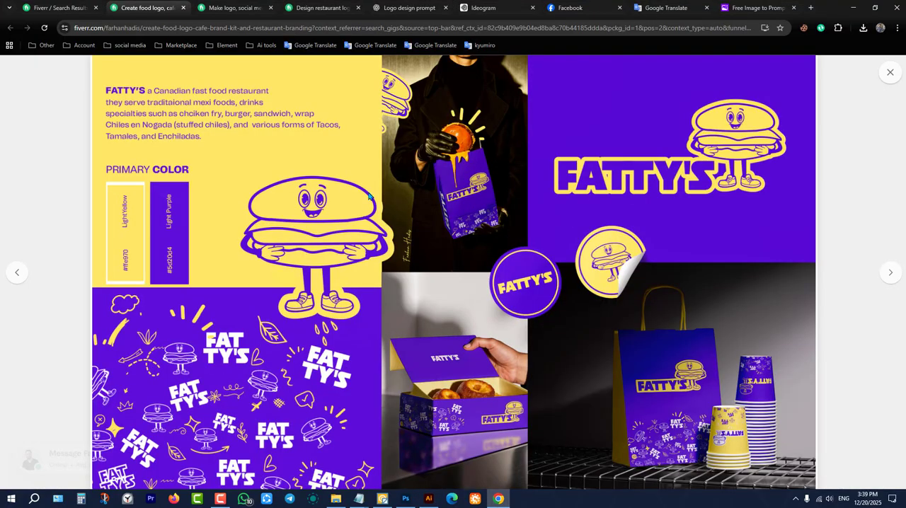
click(890, 75)
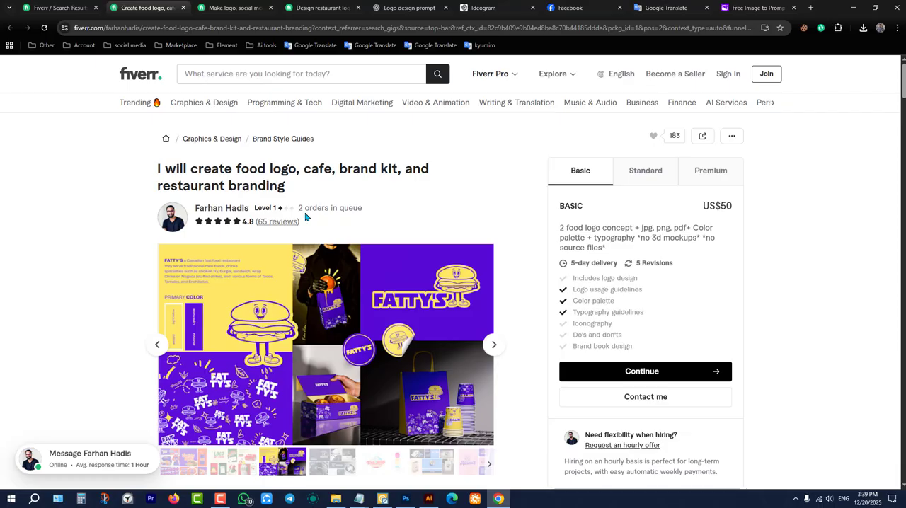
click(672, 183)
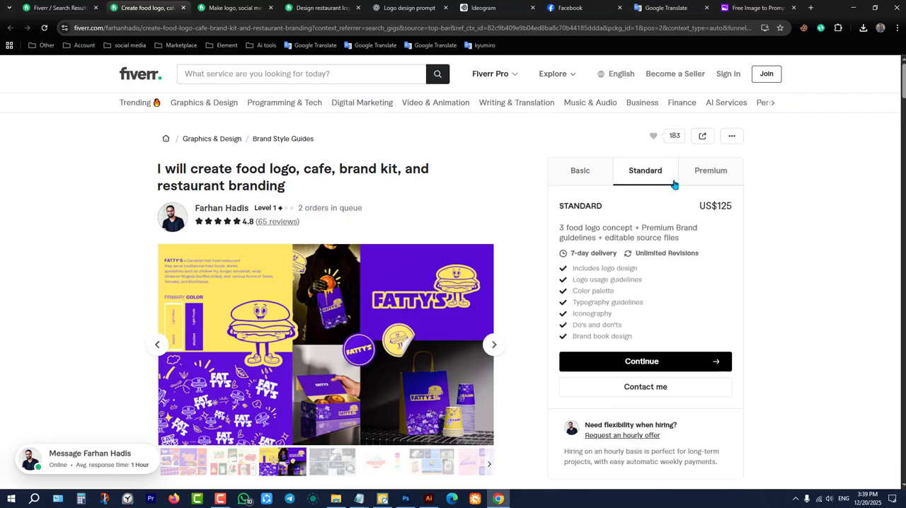
click(728, 181)
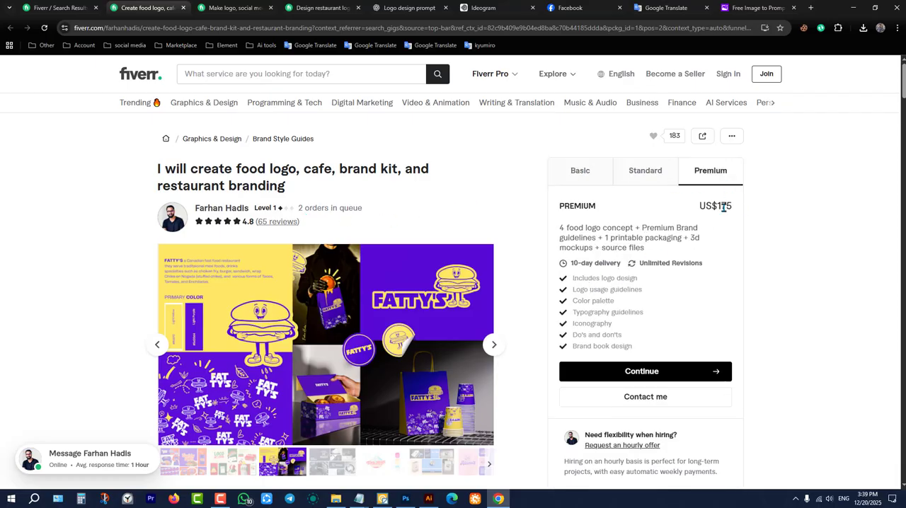
Browse the gig's gallery back to the Squishy Buns sample, enlarge it, and view the Loco Nachos branding sample.
click(157, 345)
click(157, 345)
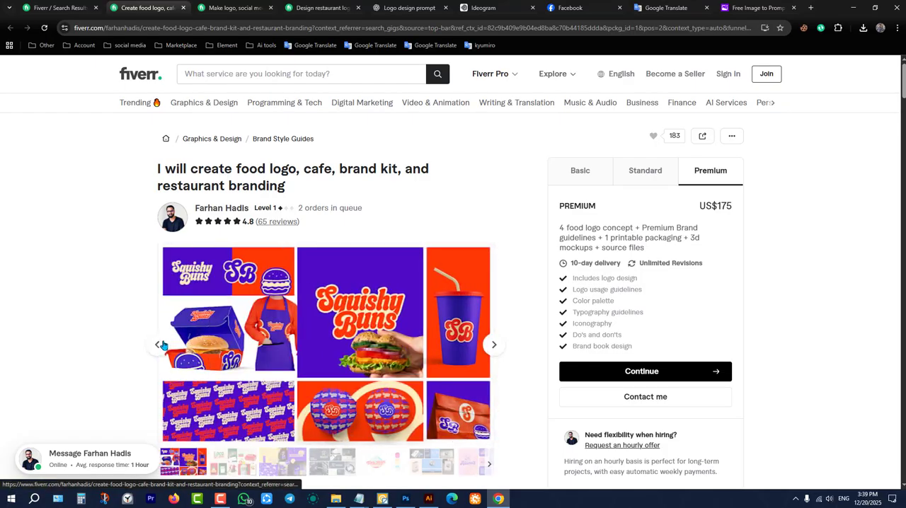
click(375, 368)
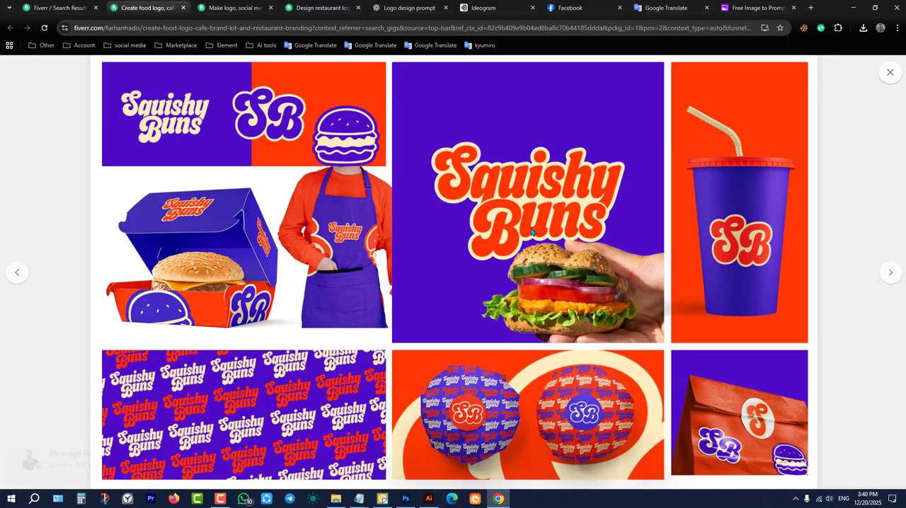
click(891, 273)
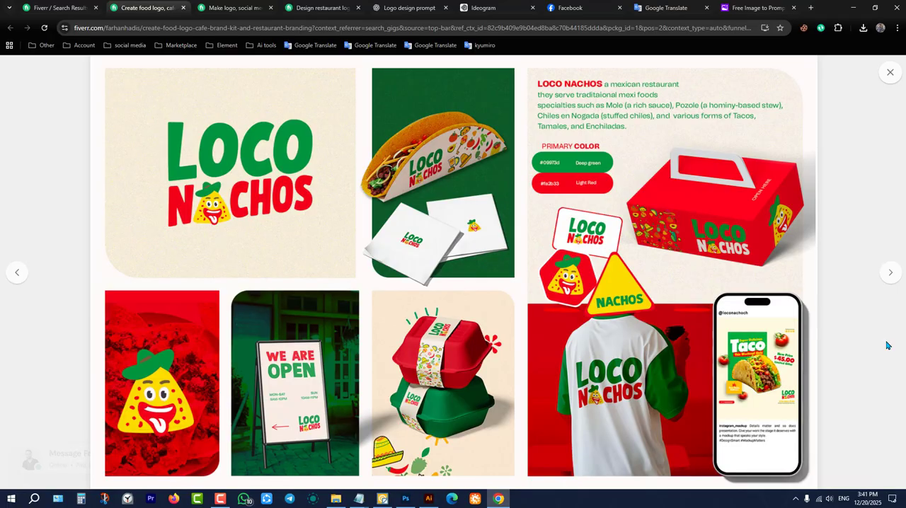
Compare the FATTY'S and RHAISEN samples in the gig's gallery, close the enlarged FATTY'S image, and switch back to Illustrator.
click(891, 274)
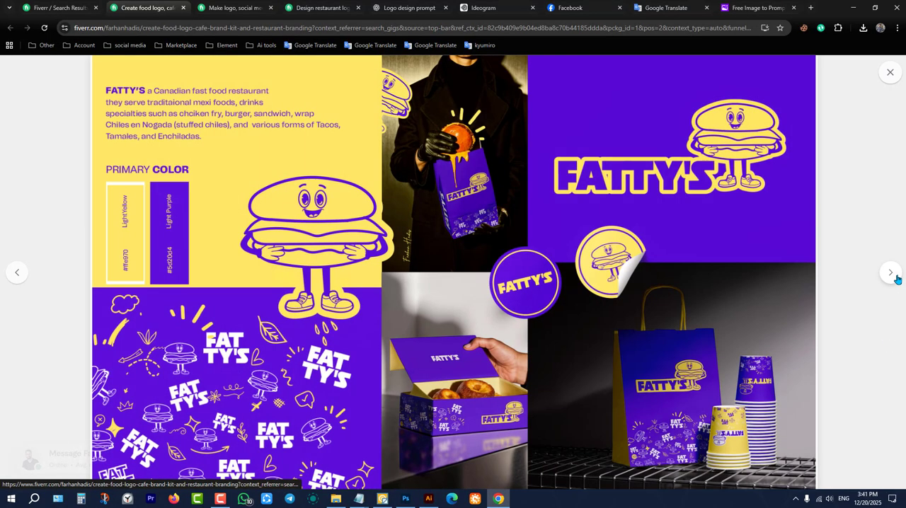
click(892, 274)
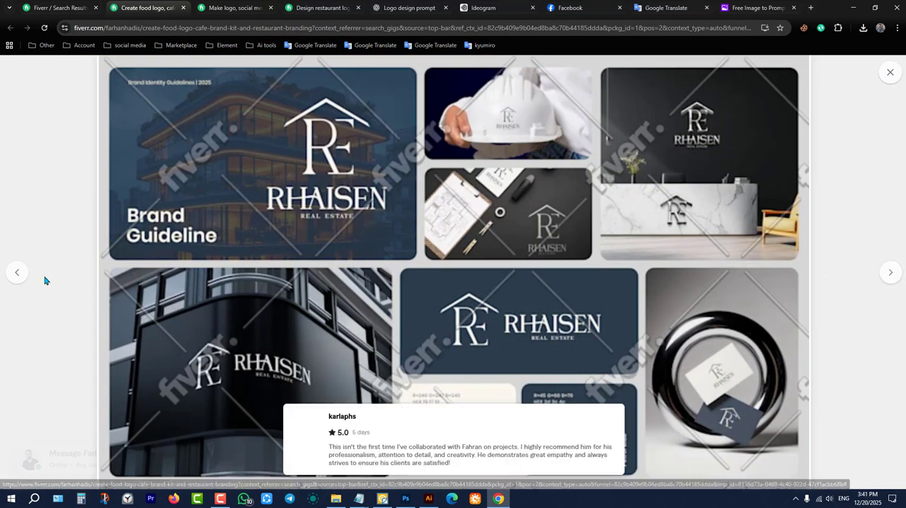
click(17, 275)
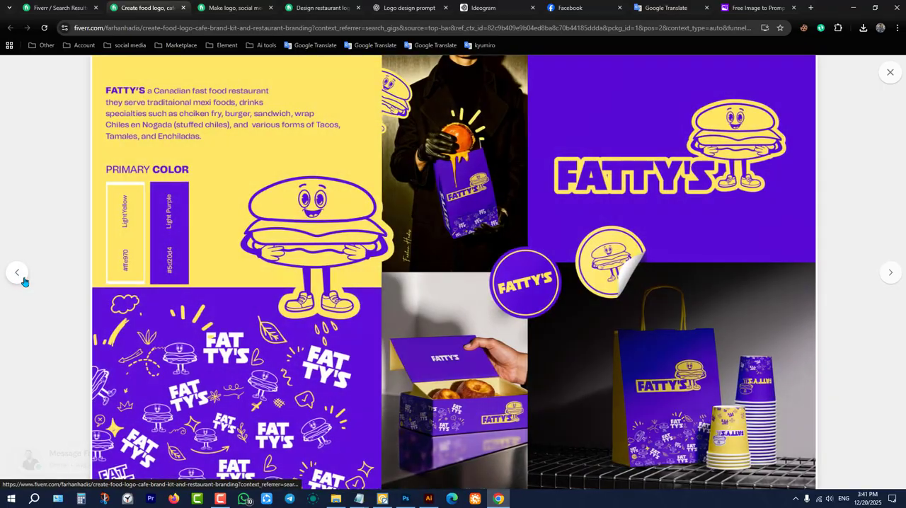
click(892, 274)
click(17, 272)
click(882, 72)
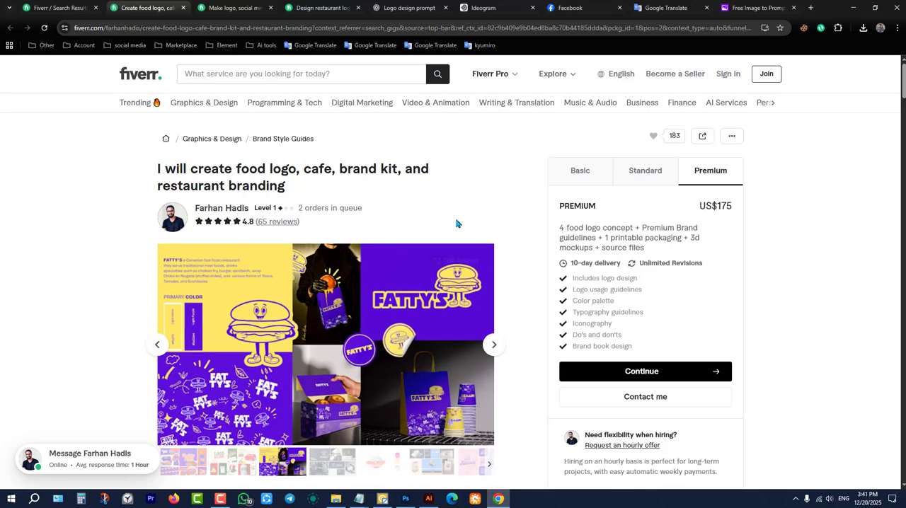
click(853, 7)
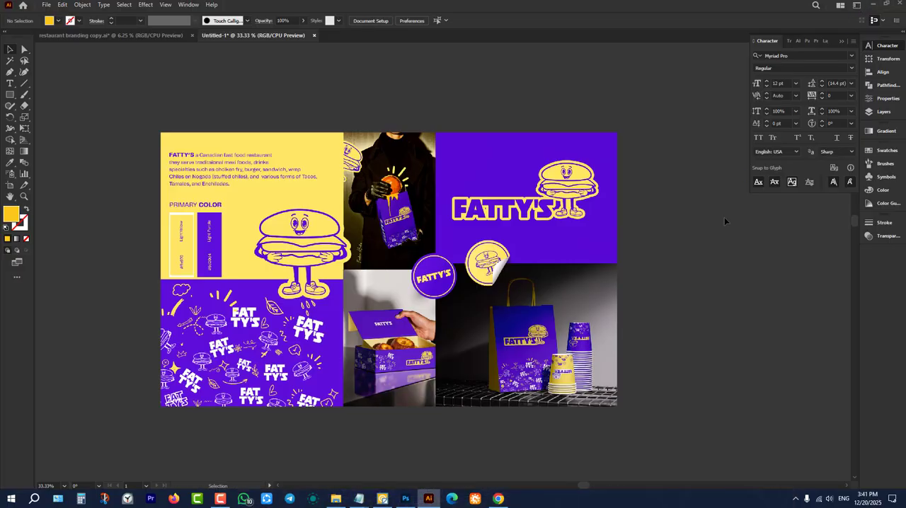
Try to move the yellow background off the mascot artwork, then undo the move and deselect the artwork.
scroll(610, 191, down, 3)
scroll(602, 220, down, 5)
scroll(496, 252, up, 2)
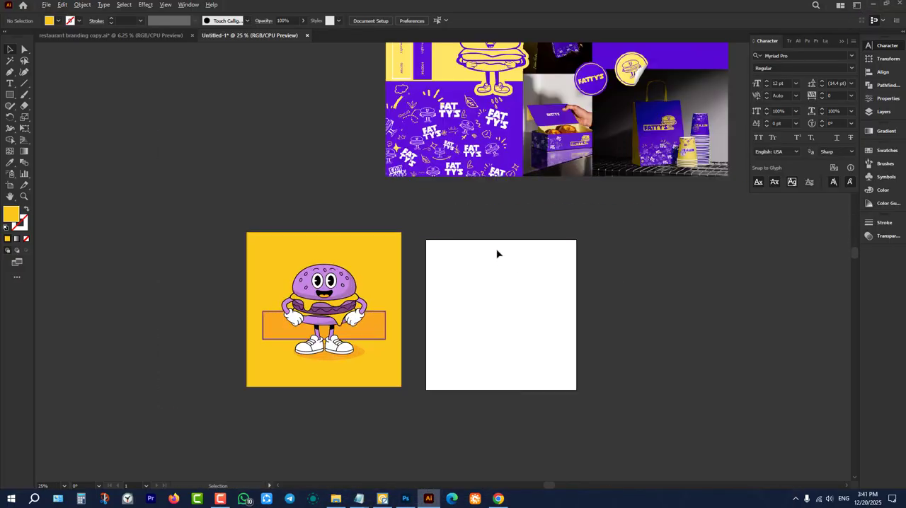
scroll(427, 302, up, 3)
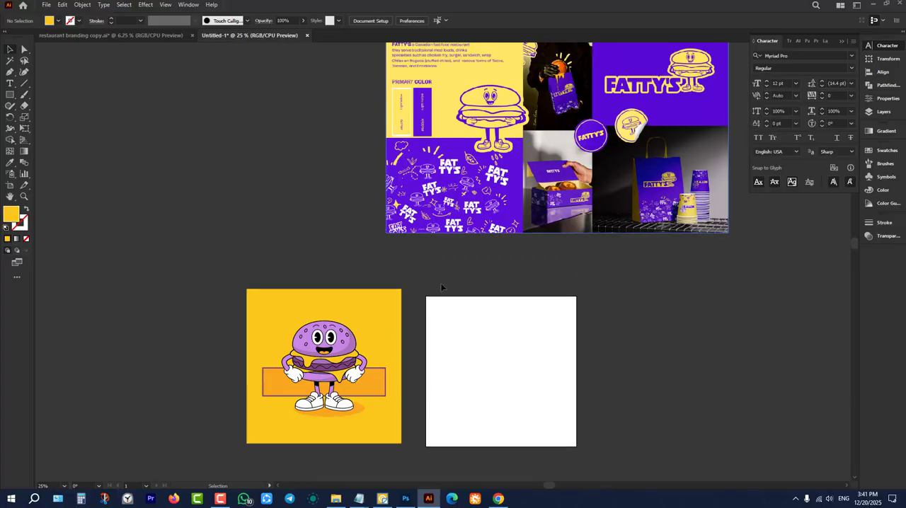
scroll(418, 281, down, 2)
drag(376, 276, 204, 200)
click(269, 233)
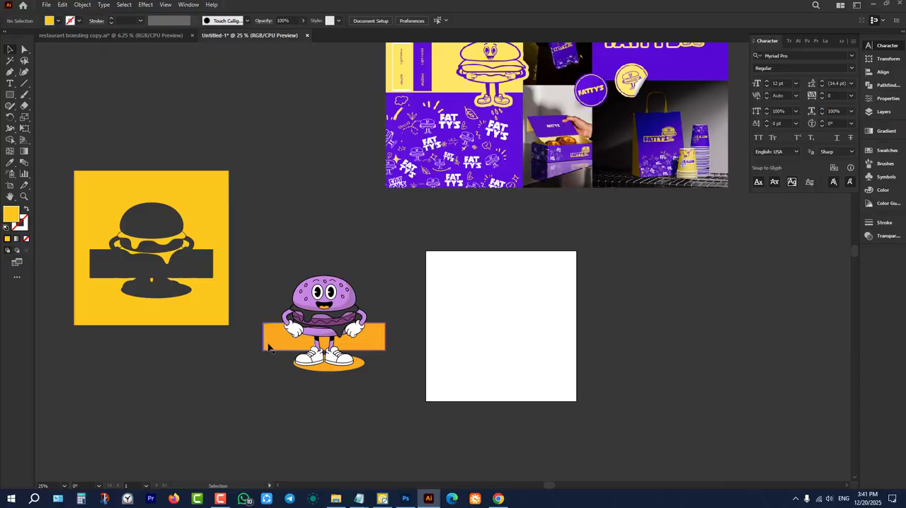
drag(266, 343, 196, 114)
click(264, 271)
drag(250, 241, 417, 450)
key(ctrl+z)
key(ctrl+z)
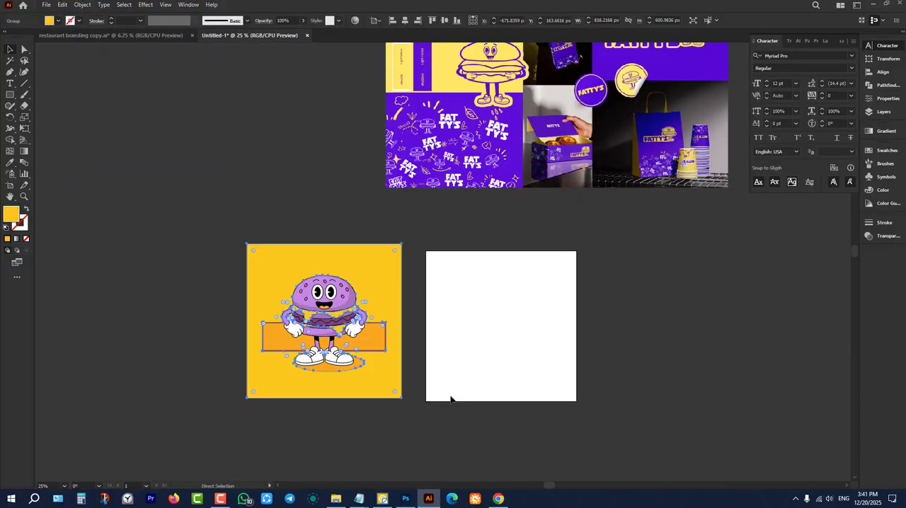
click(461, 345)
Group the mascot artwork with its yellow background and set it further to the left of the blank artboard.
scroll(243, 245, down, 2)
drag(216, 193, 427, 413)
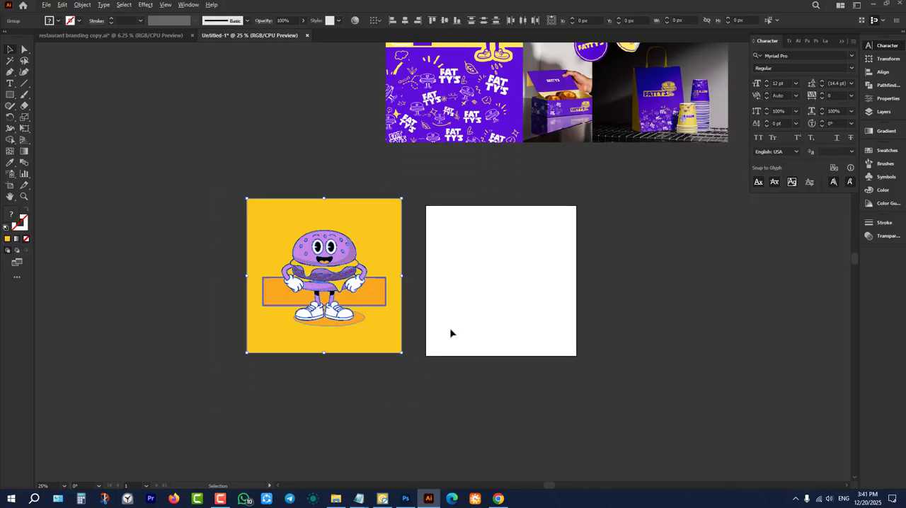
scroll(451, 331, down, 2)
drag(394, 294, 178, 267)
Place a copy of the grouped mascot artwork centered on the artboard and scale it to 806 x 806 px.
scroll(509, 296, up, 3)
scroll(522, 307, down, 3)
scroll(512, 296, up, 3)
drag(303, 236, 564, 437)
alt+shift+drag(388, 204, 397, 240)
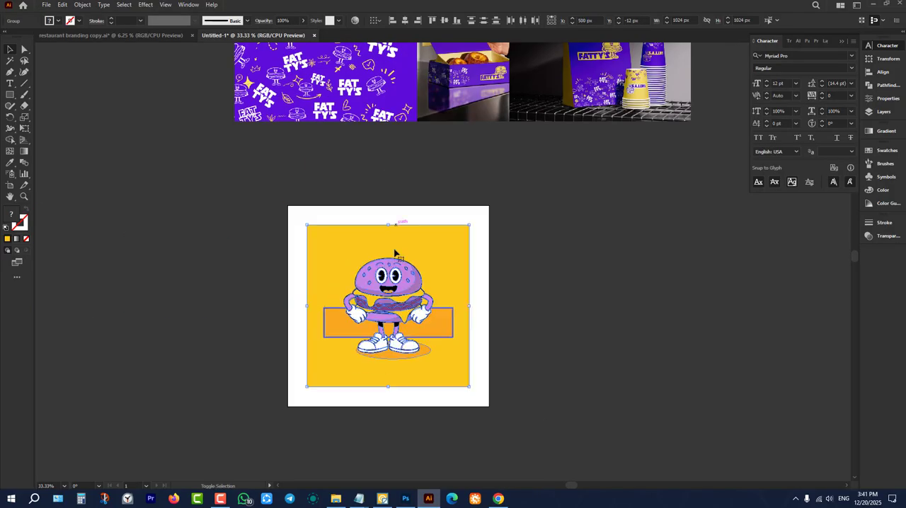
Remove the yellow background and both sides of the orange banner around the artboard's mascot with Shape Builder.
click(10, 140)
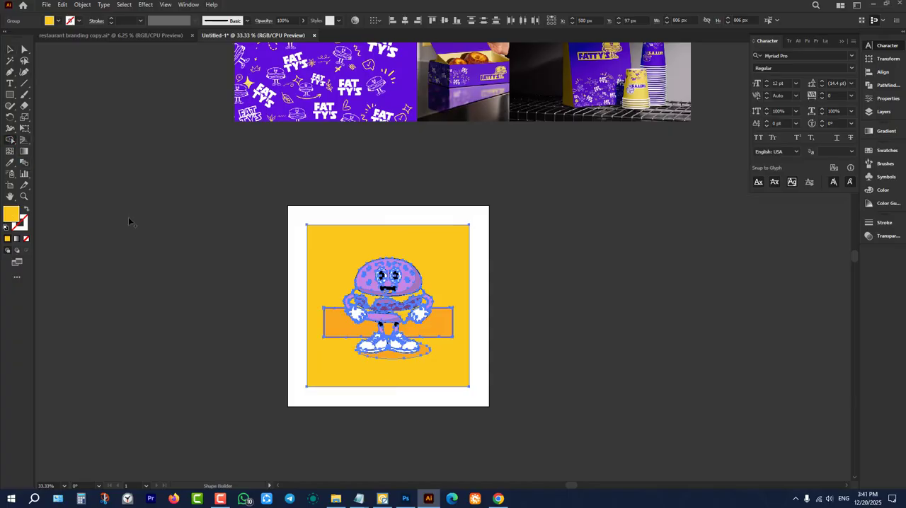
alt+scroll(373, 267, down, 1)
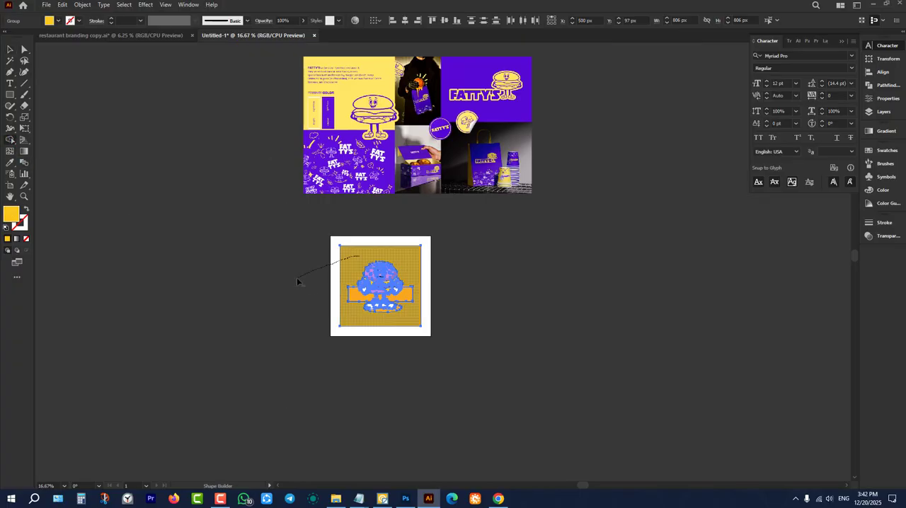
alt+drag(296, 278, 298, 279)
alt+drag(354, 298, 369, 329)
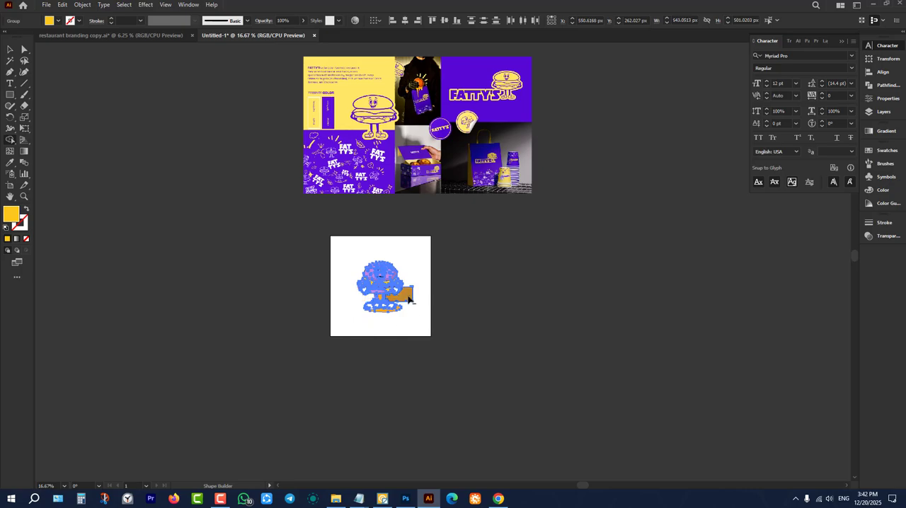
alt+drag(409, 301, 439, 333)
Check the FATTY'S reference, then remove the orange floor shadow beneath the mascot's shoes with Shape Builder.
scroll(427, 319, up, 2)
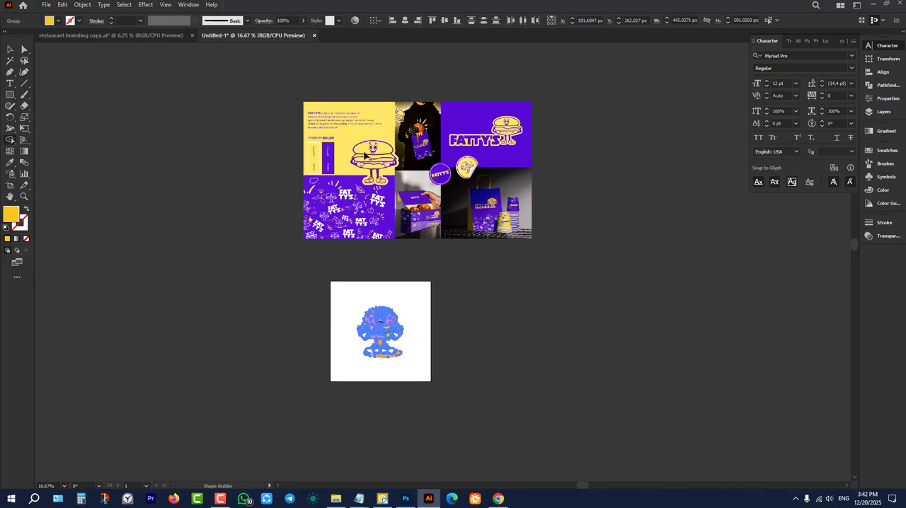
alt+scroll(364, 154, up, 4)
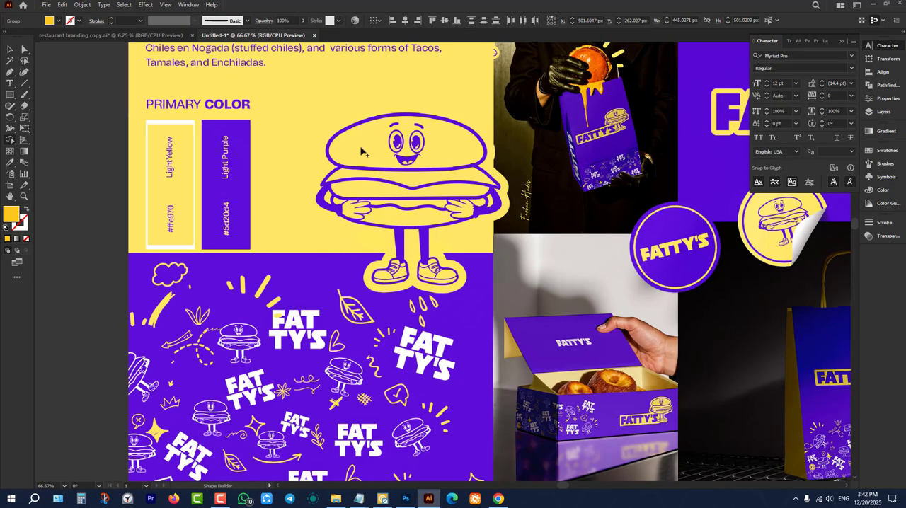
alt+scroll(266, 241, down, 4)
alt+scroll(276, 227, up, 4)
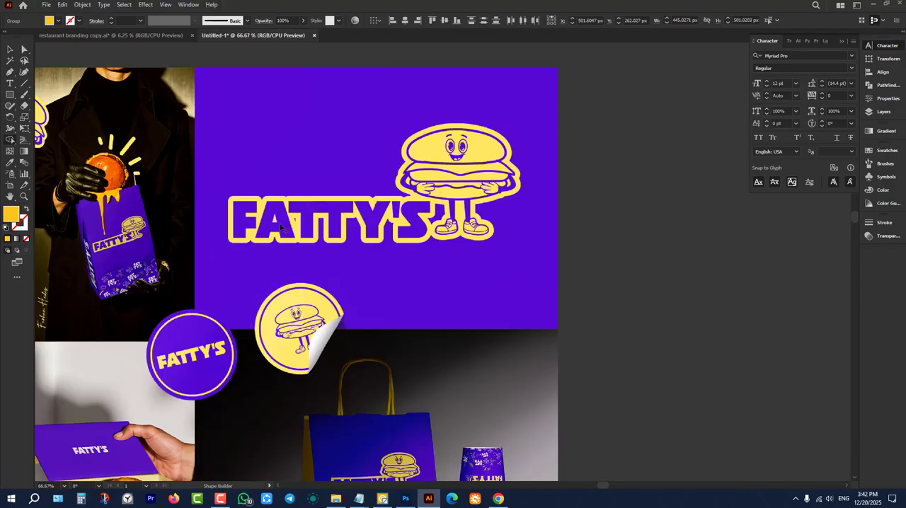
alt+scroll(461, 189, down, 5)
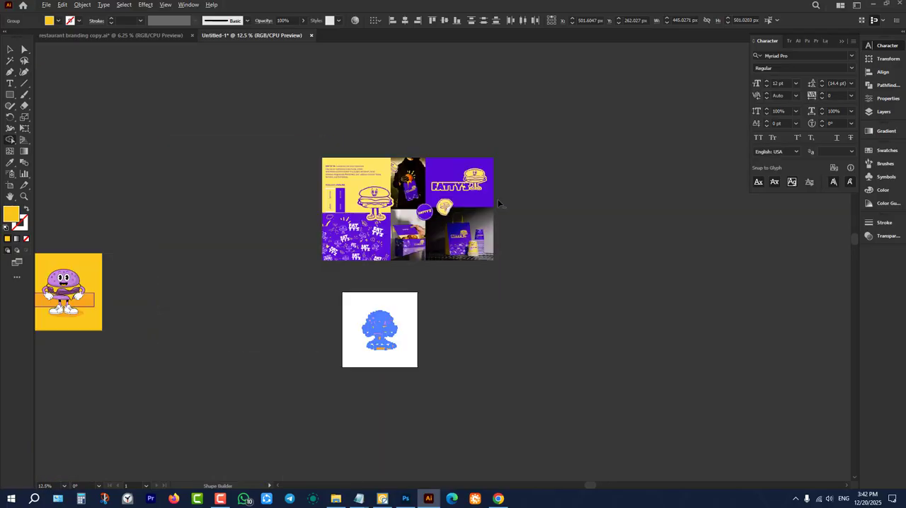
alt+scroll(376, 340, up, 6)
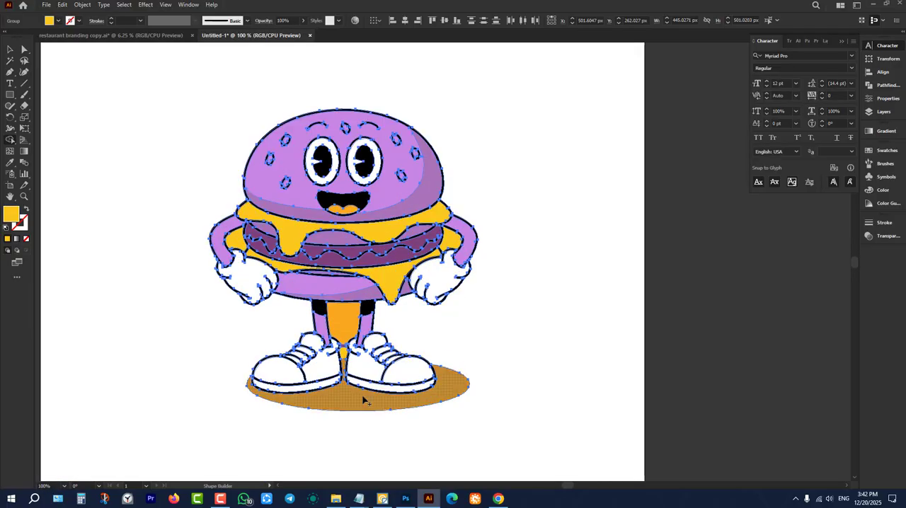
alt+click(350, 410)
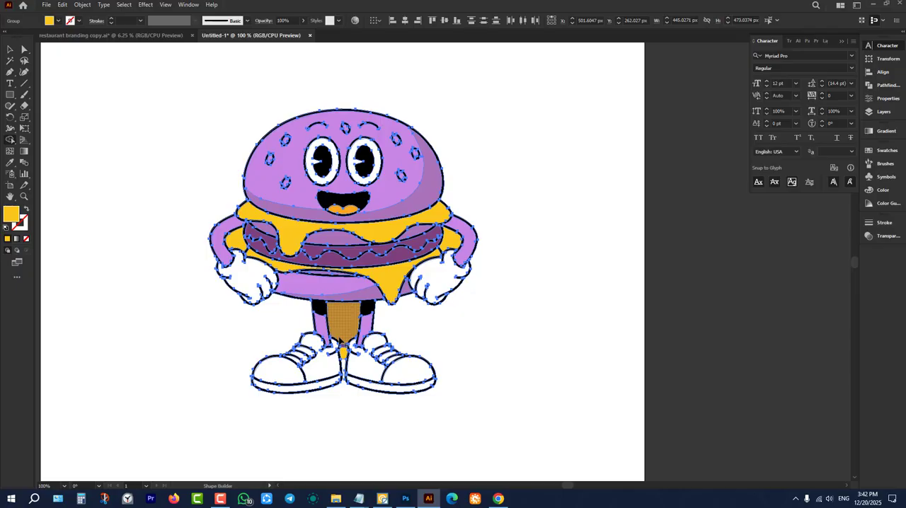
Remove the leftover orange and yellow pieces between the mascot's legs and shoes, then deselect the mascot.
scroll(351, 370, down, 1)
alt+scroll(343, 280, up, 4)
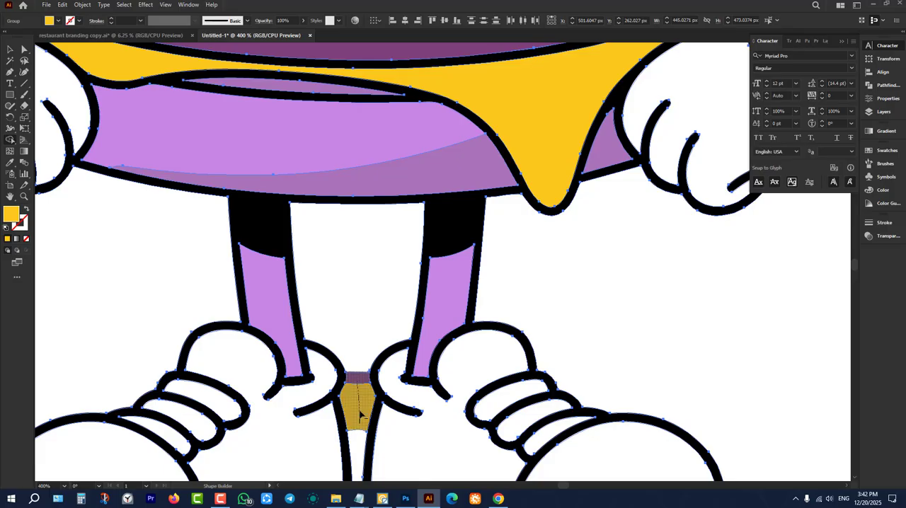
drag(360, 427, 363, 301)
alt+scroll(363, 302, down, 4)
alt+scroll(358, 414, up, 4)
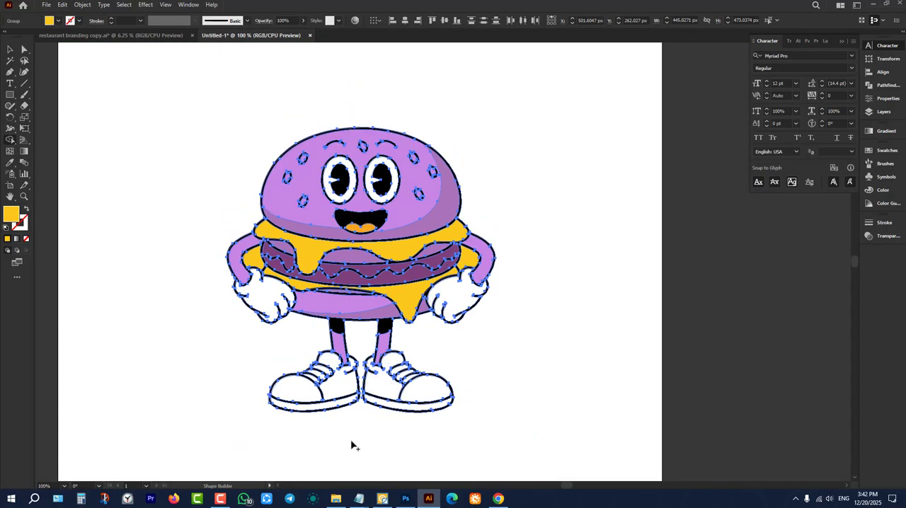
alt+scroll(387, 404, down, 4)
alt+scroll(435, 378, up, 3)
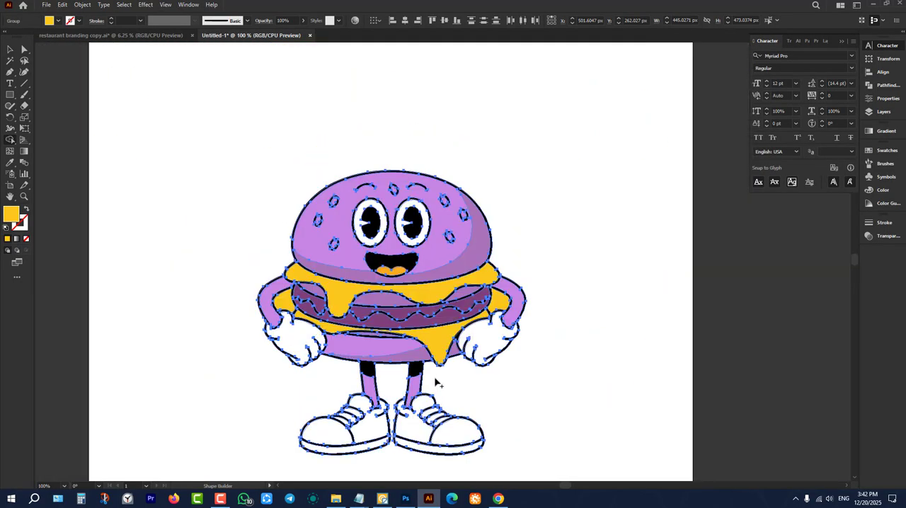
alt+scroll(412, 338, down, 3)
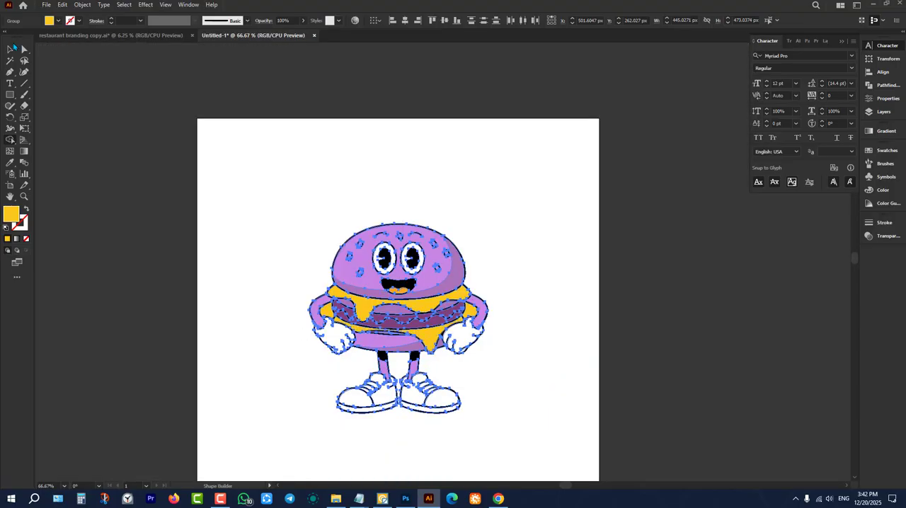
click(10, 49)
click(160, 168)
Compare the cleaned mascot on the artboard with the burger character and logo in the FATTY'S reference.
alt+scroll(328, 291, down, 4)
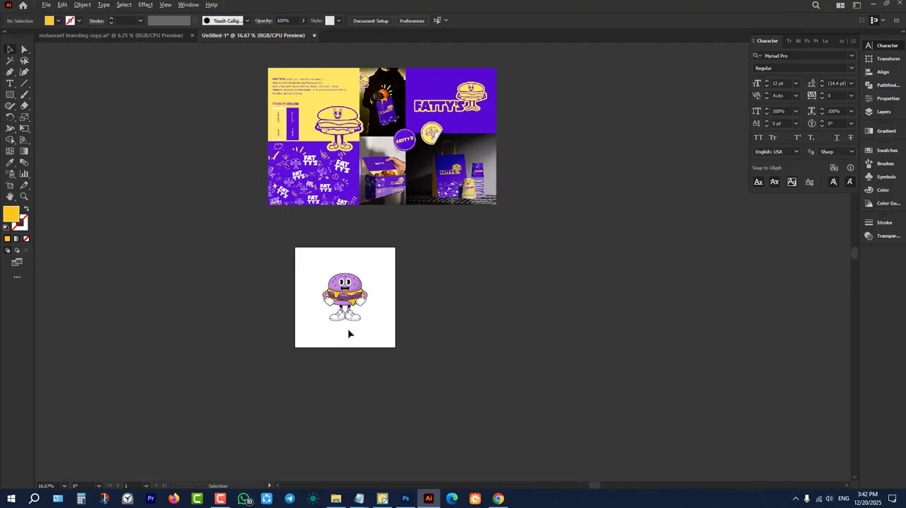
alt+scroll(388, 319, up, 2)
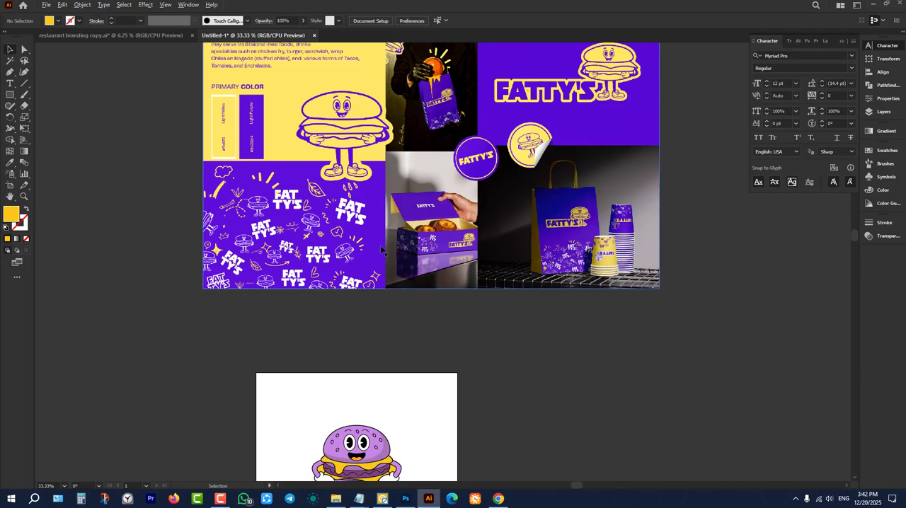
alt+scroll(387, 319, down, 1)
scroll(387, 319, down, 1)
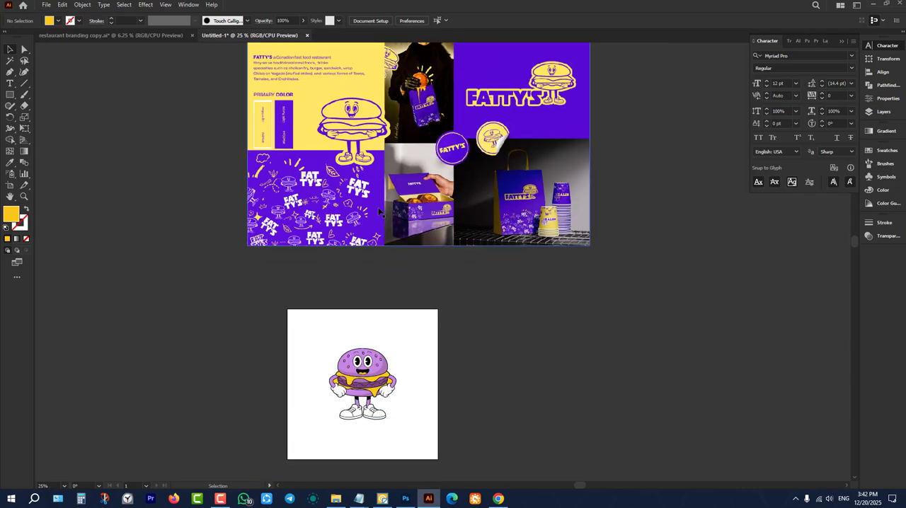
scroll(331, 180, down, 1)
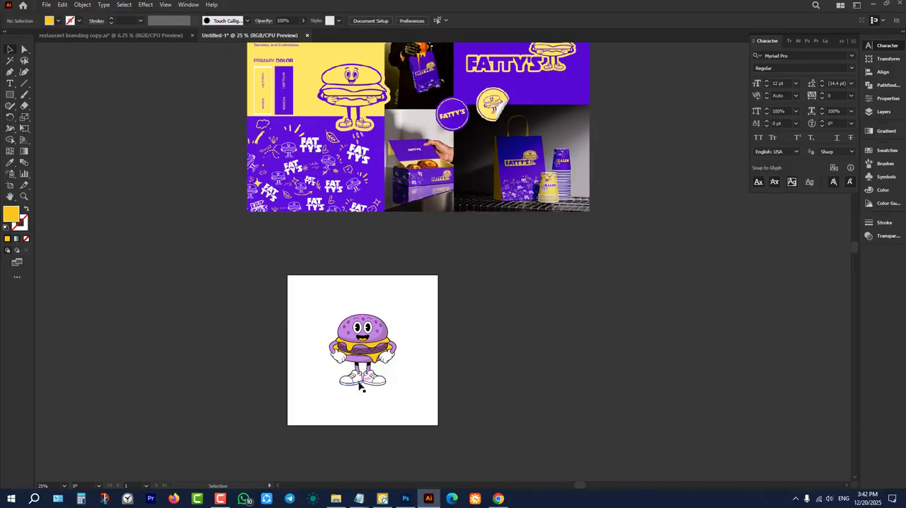
scroll(354, 68, up, 4)
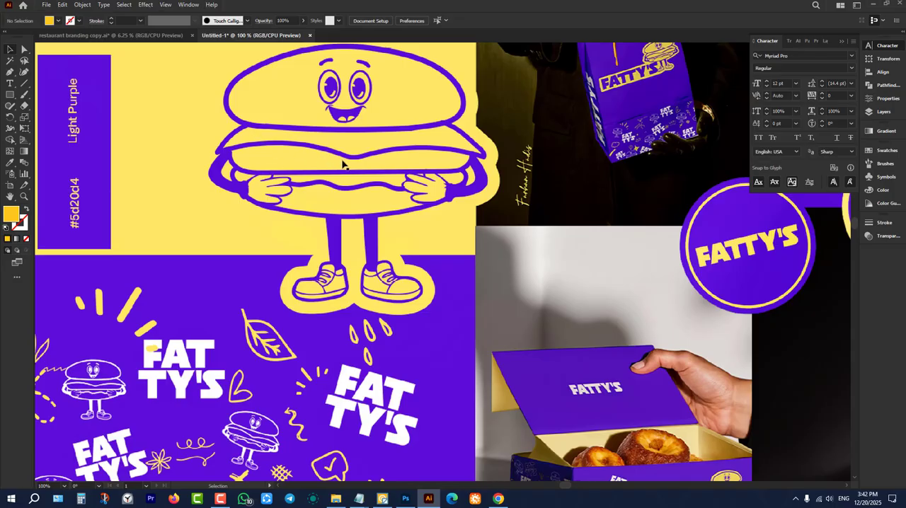
scroll(376, 176, down, 5)
scroll(371, 369, up, 4)
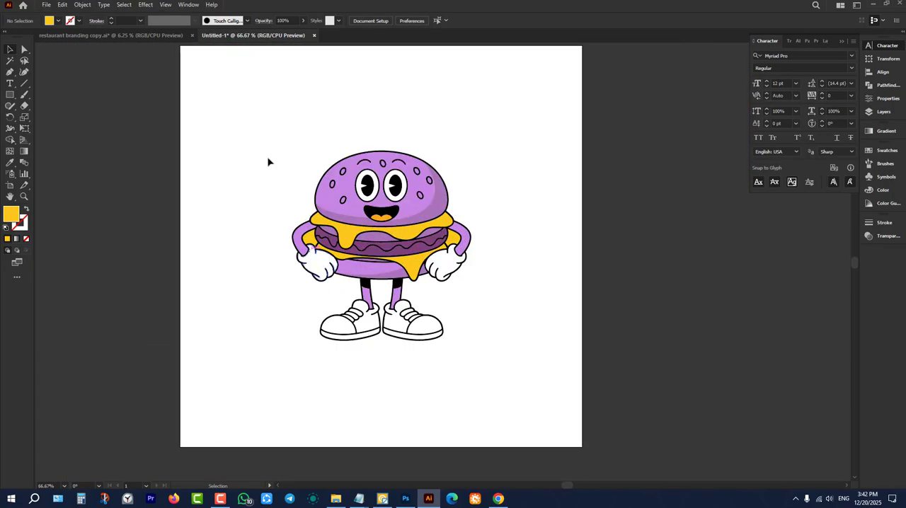
Scale the mascot down proportionally to about a quarter of the artboard's width, keeping it centered in the upper half.
drag(248, 99, 535, 410)
click(260, 293)
drag(245, 117, 498, 399)
drag(381, 342, 384, 240)
click(348, 162)
drag(331, 121, 489, 304)
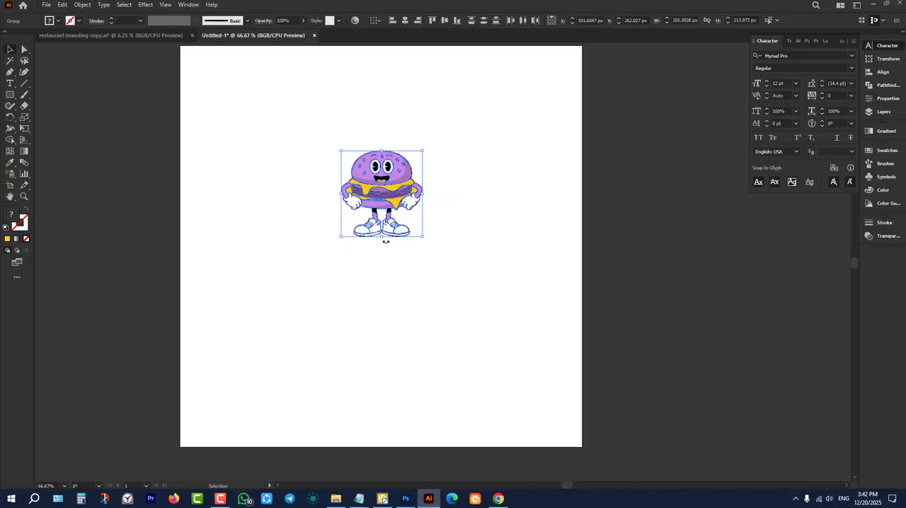
drag(382, 238, 402, 289)
click(436, 359)
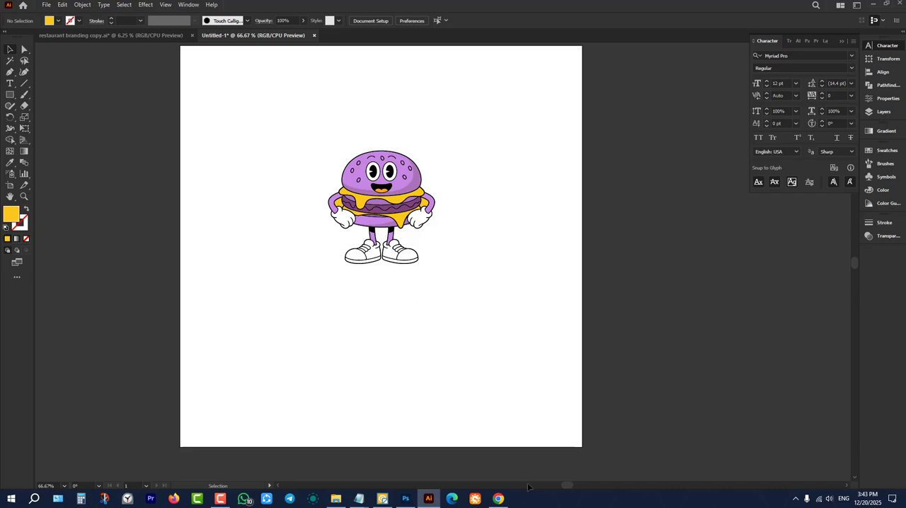
Switch to Chrome, search Google for pinterest in a new tab and open the Pinterest site.
click(499, 499)
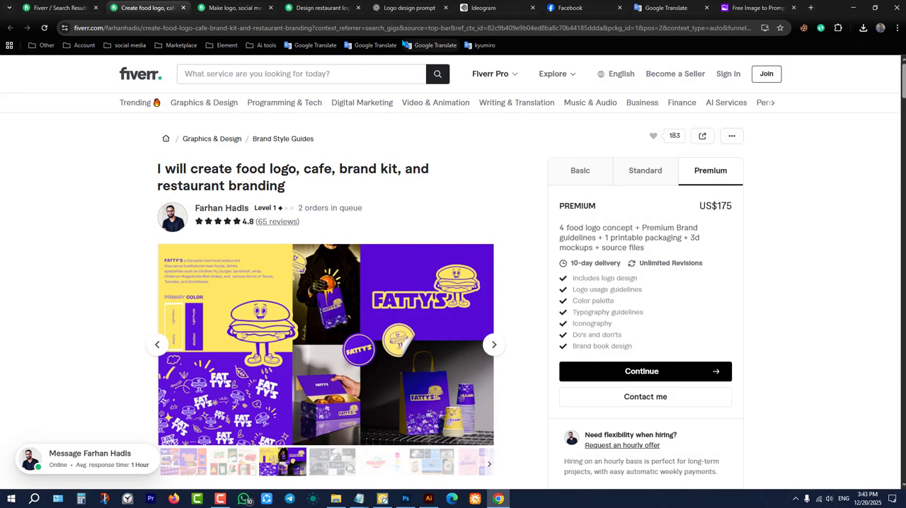
click(811, 7)
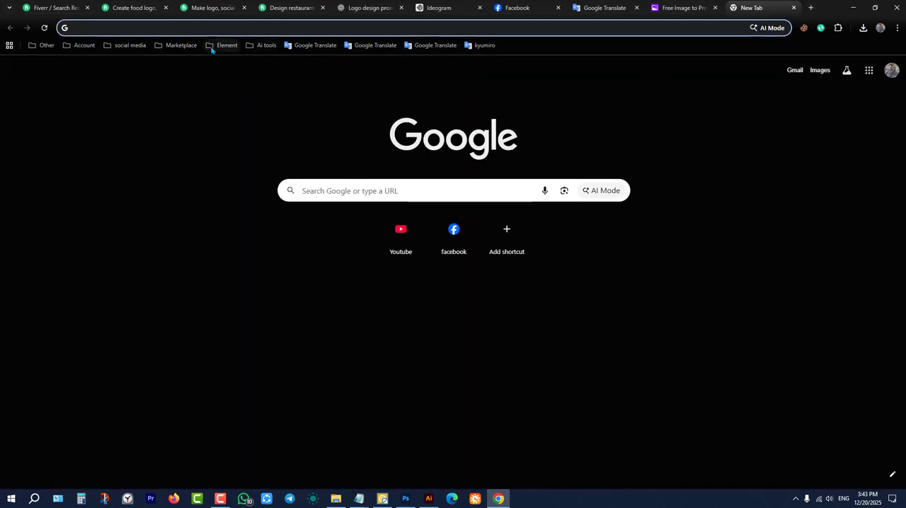
click(383, 201)
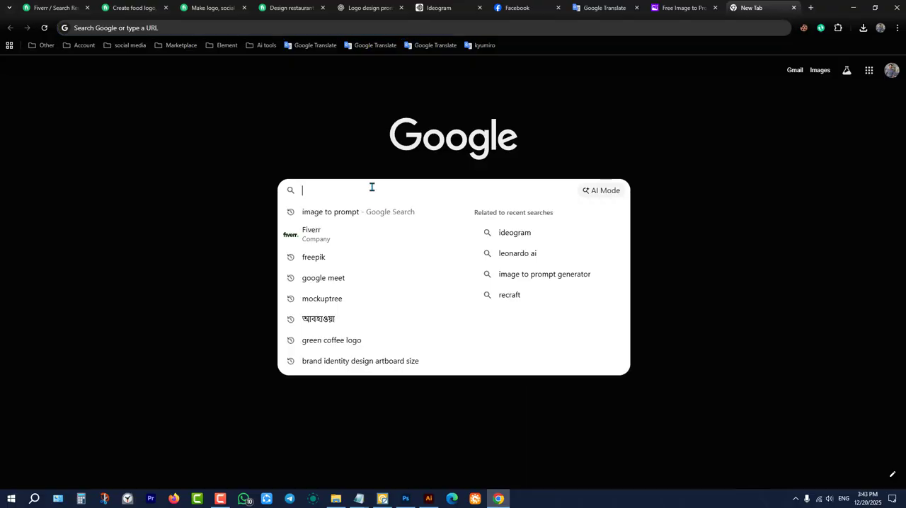
text(pin)
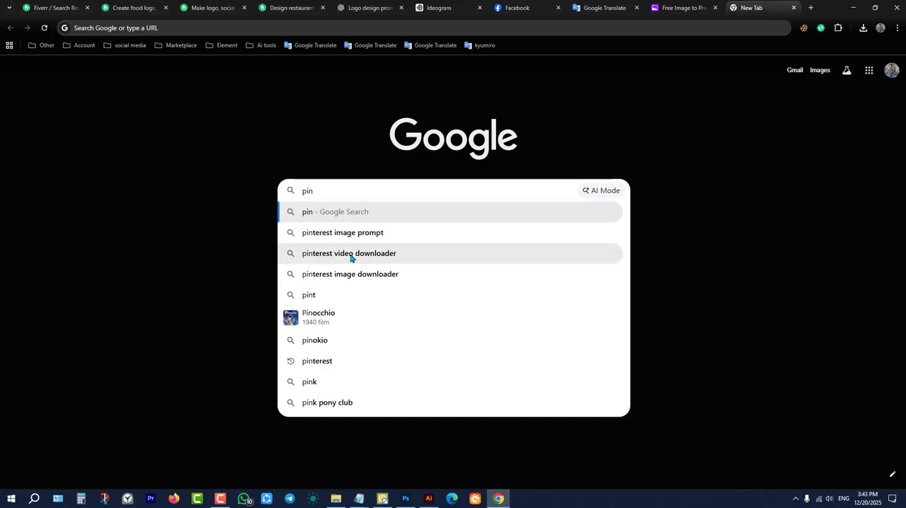
click(332, 367)
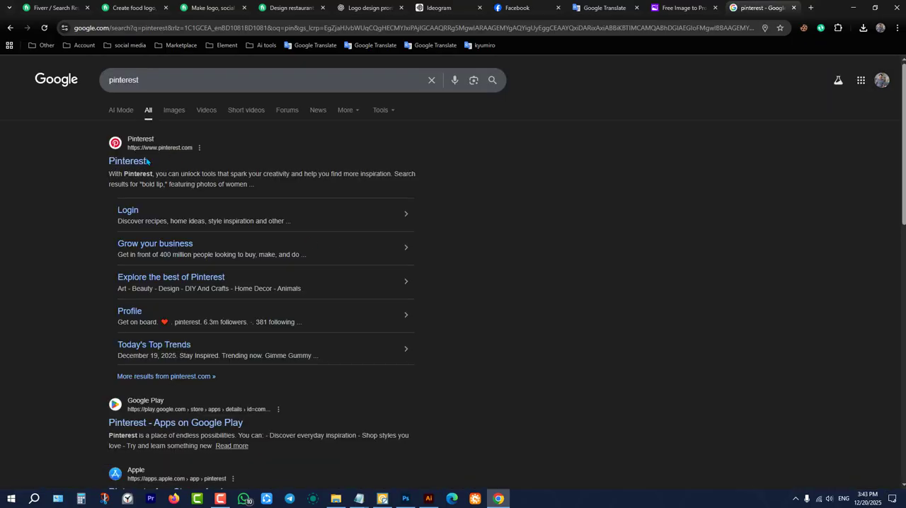
click(130, 163)
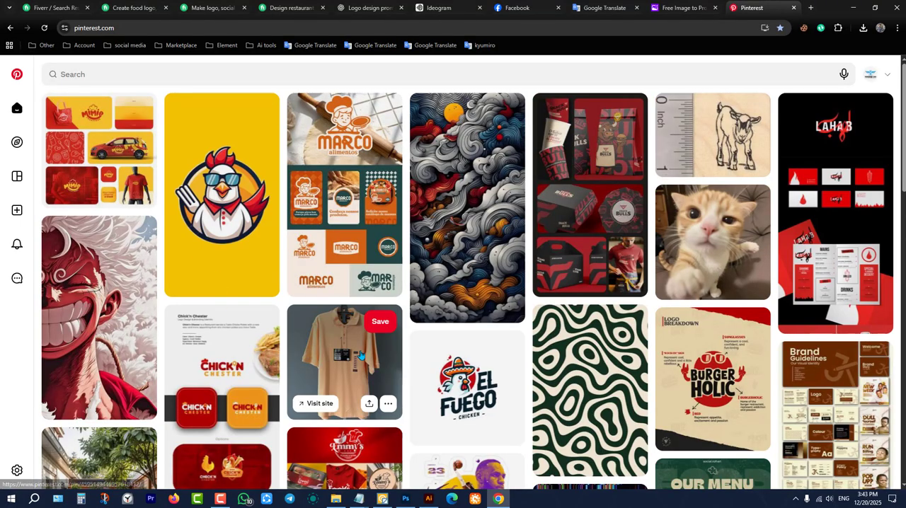
Search Pinterest for restaurant logo, browse the results and open the round Restaurante Saboroso logo with the crossed knife and fork.
click(225, 75)
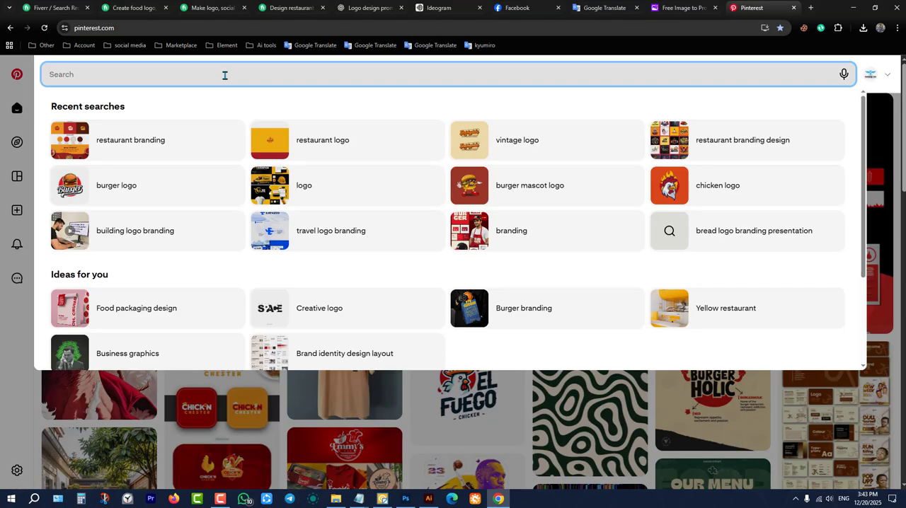
click(346, 149)
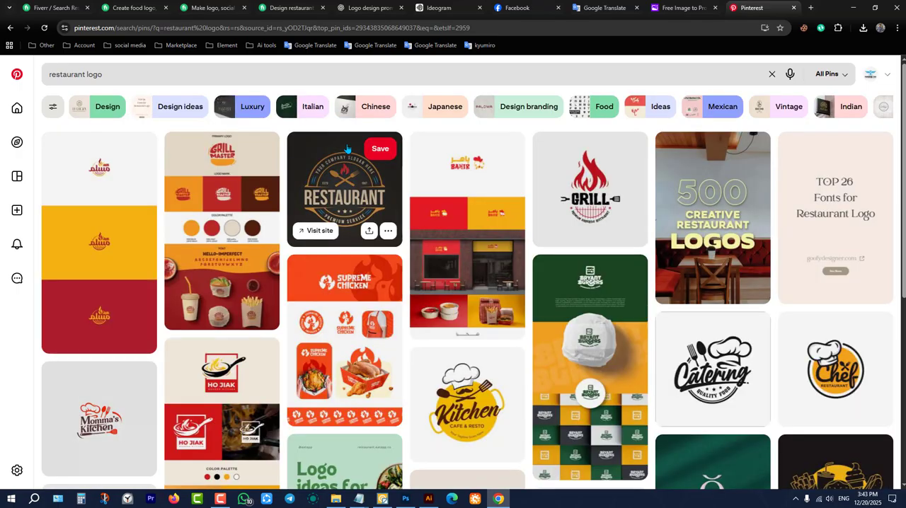
scroll(340, 190, down, 2)
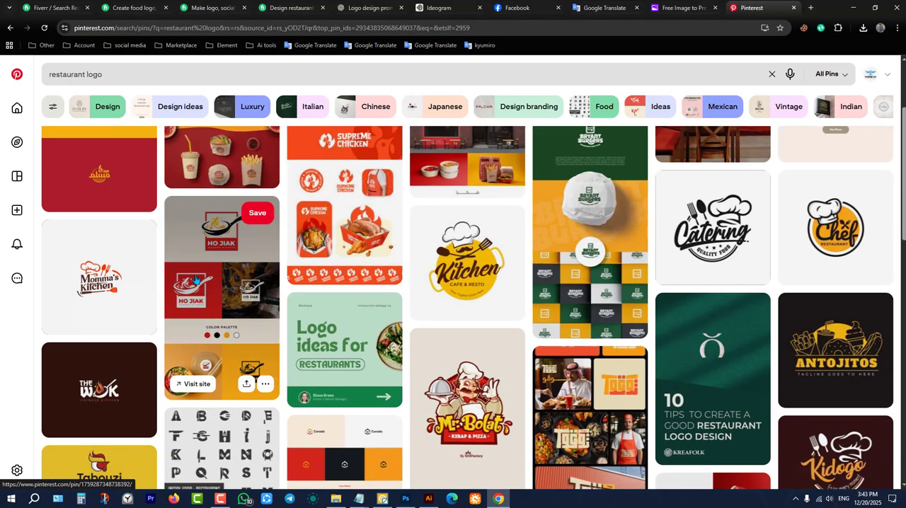
scroll(258, 305, down, 2)
scroll(259, 305, up, 2)
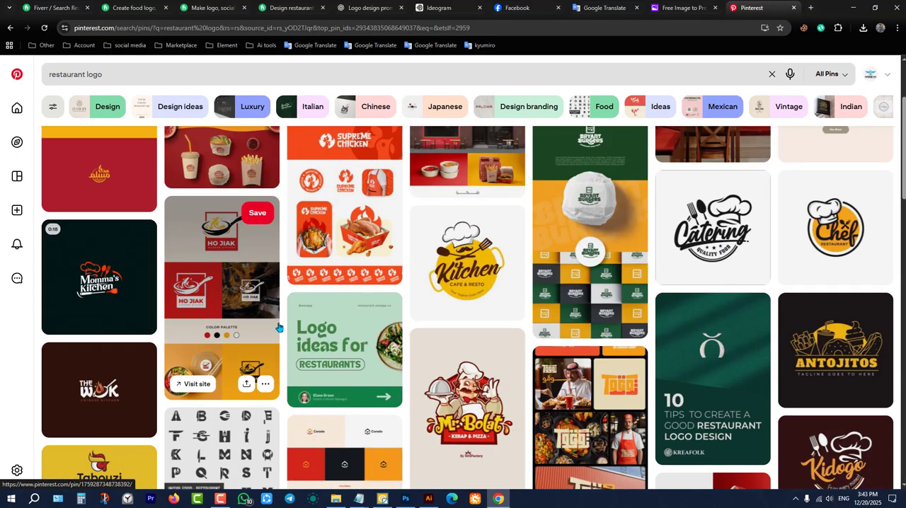
scroll(283, 322, down, 2)
scroll(301, 333, down, 2)
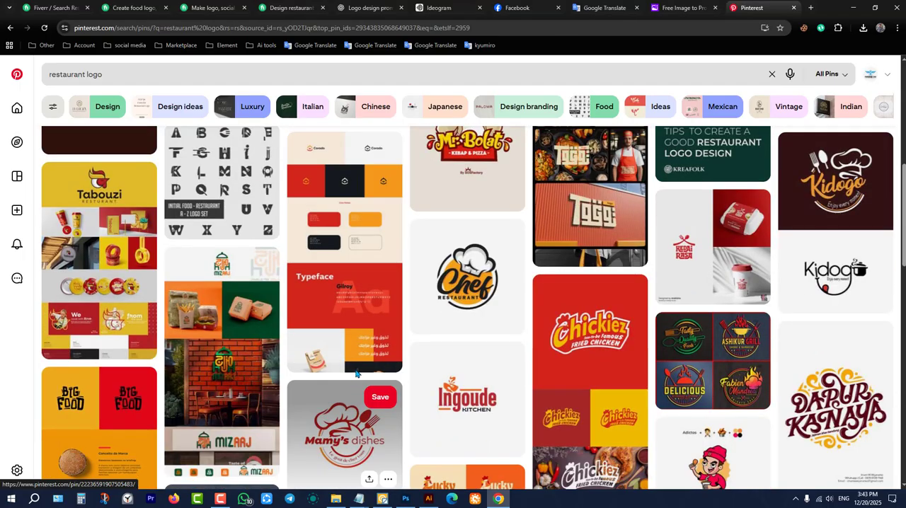
scroll(340, 351, down, 2)
scroll(350, 358, down, 5)
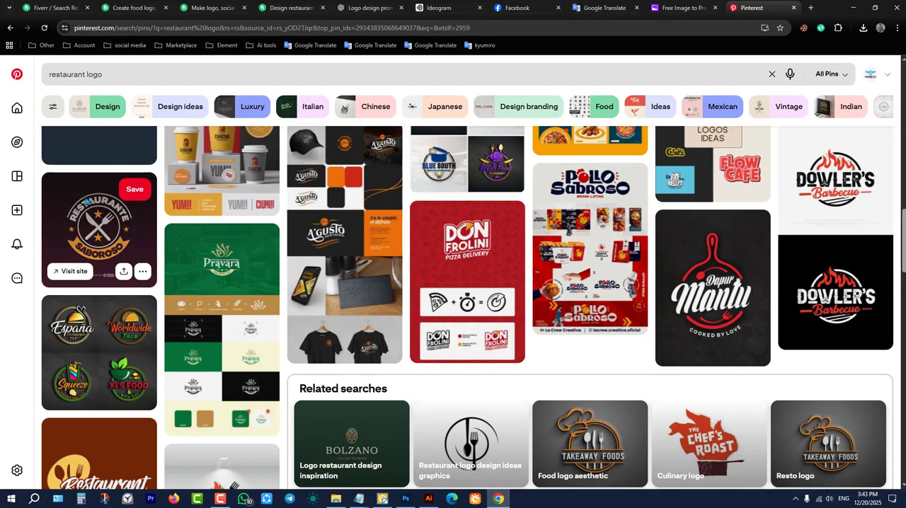
click(109, 226)
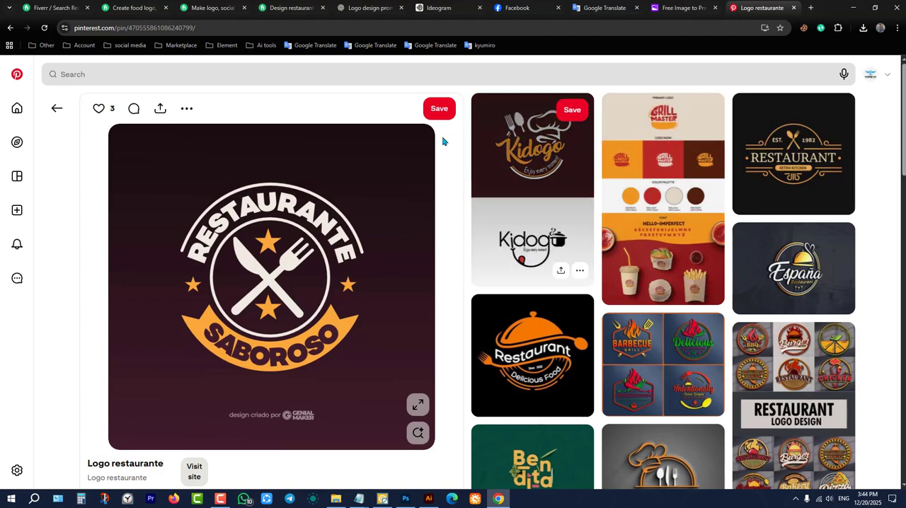
Examine the related restaurant logo pins around the Restaurante Saboroso design for crossed-cutlery ideas, ending back at the main pin.
scroll(666, 154, down, 6)
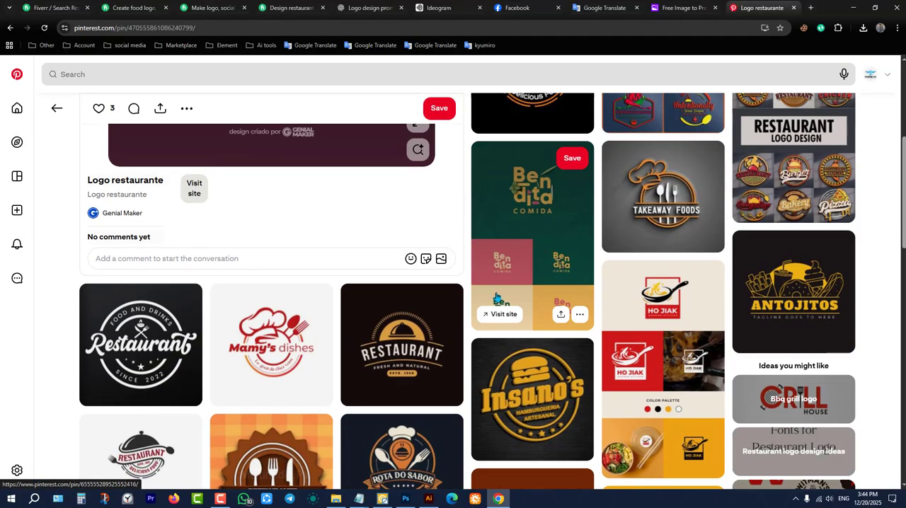
scroll(424, 319, down, 2)
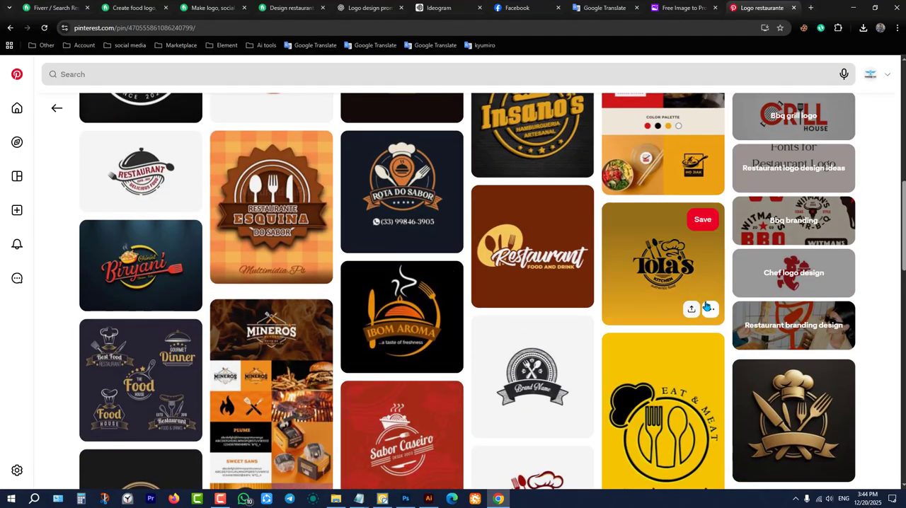
scroll(637, 319, down, 5)
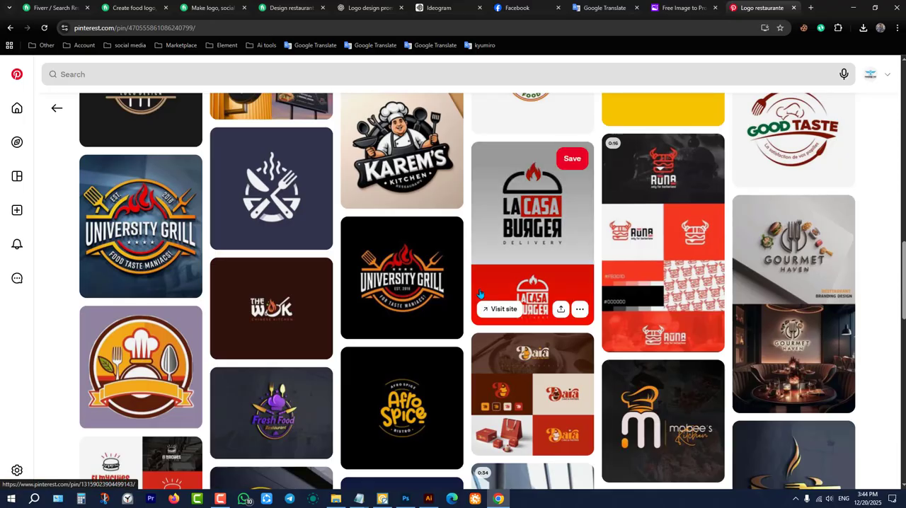
scroll(524, 304, up, 15)
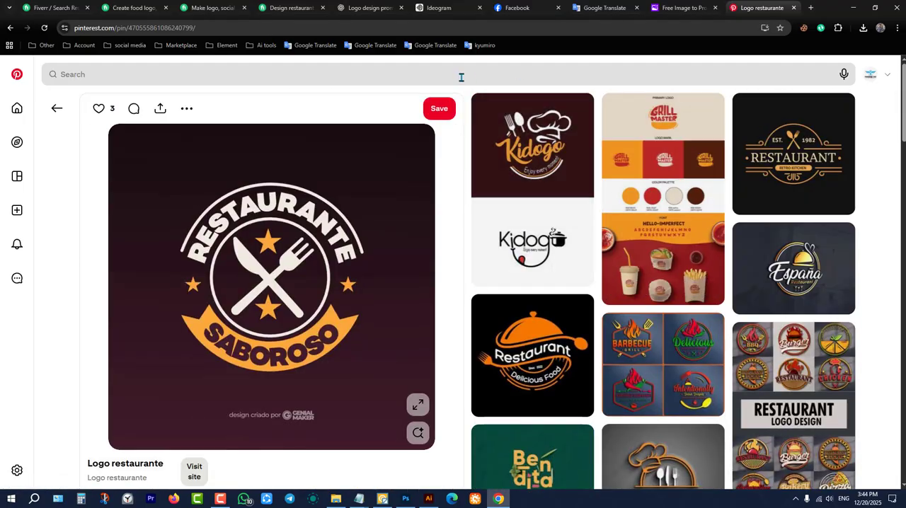
click(684, 8)
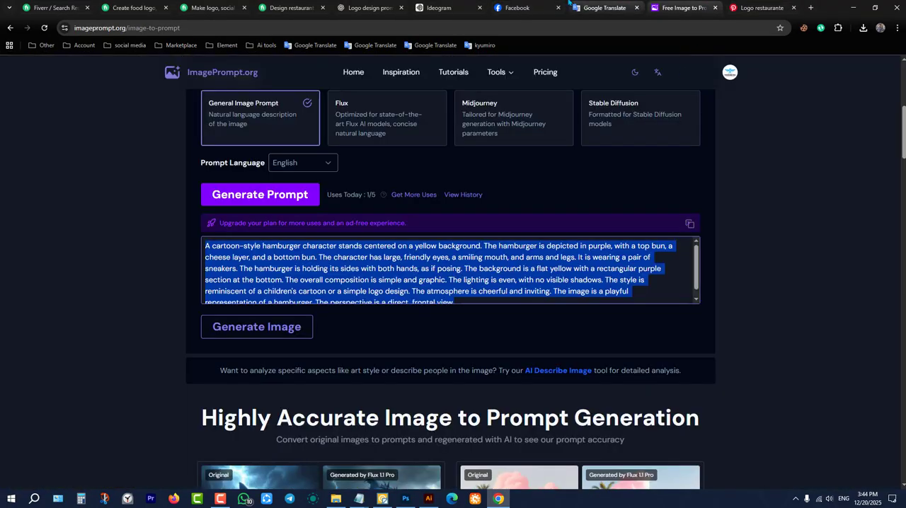
click(604, 8)
click(731, 6)
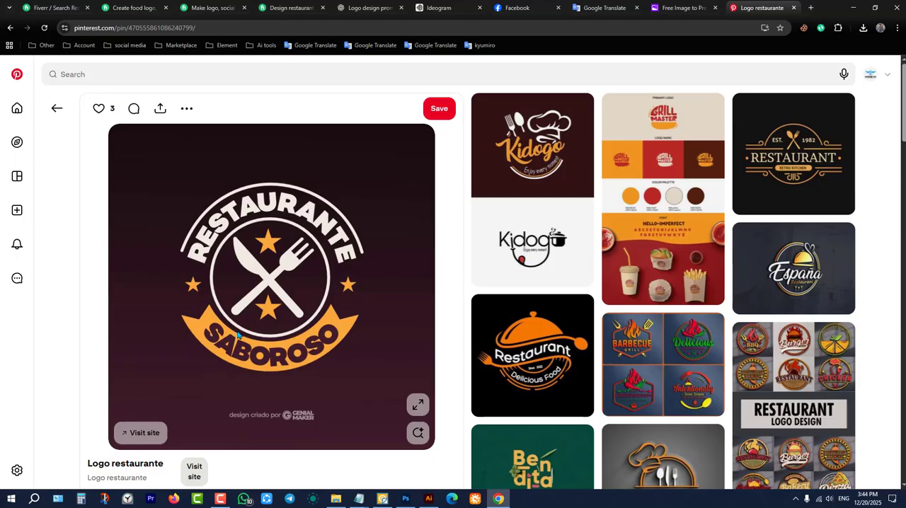
click(372, 7)
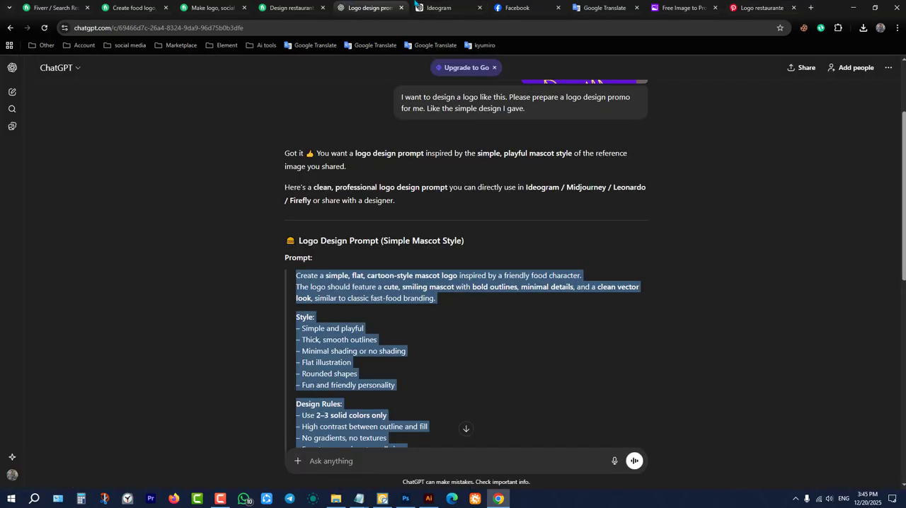
click(452, 4)
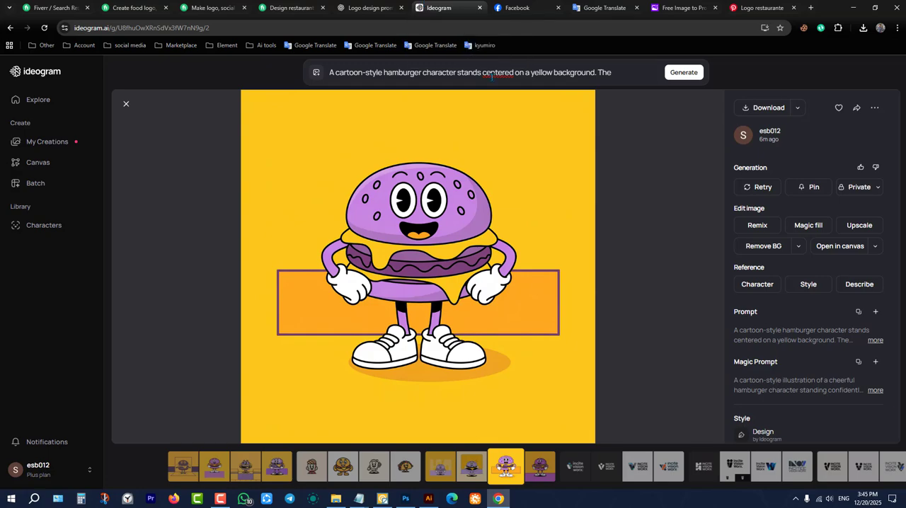
In Google Translate, dictate a Bengali phrase for a restaurant fork and spoon cross icon and correct the misheard word to fork.
click(604, 8)
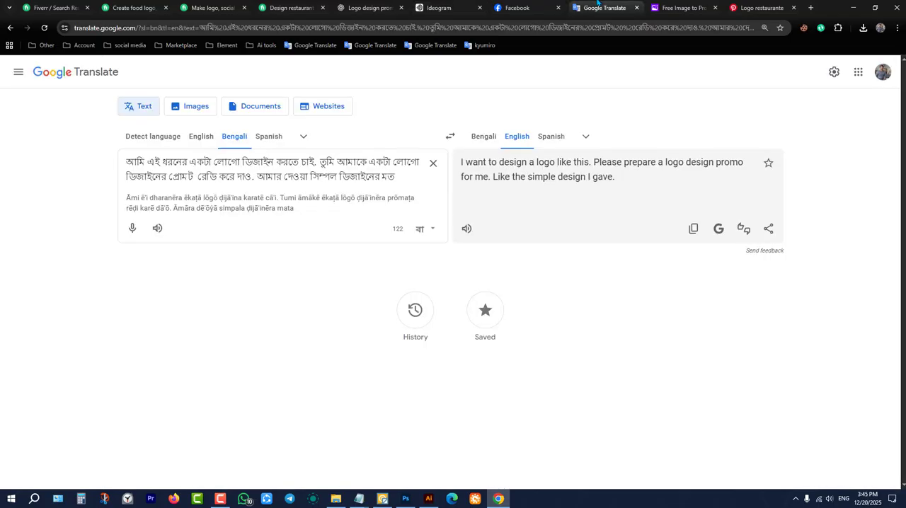
click(433, 162)
click(133, 219)
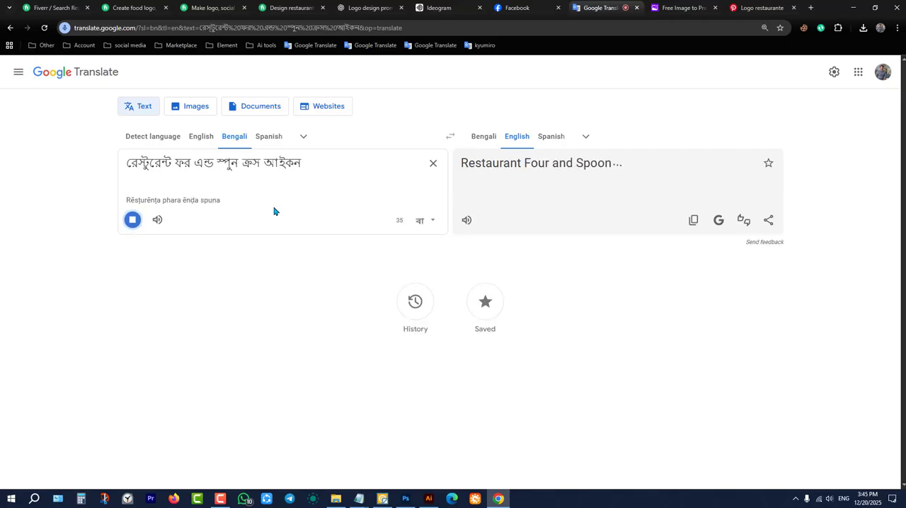
click(133, 220)
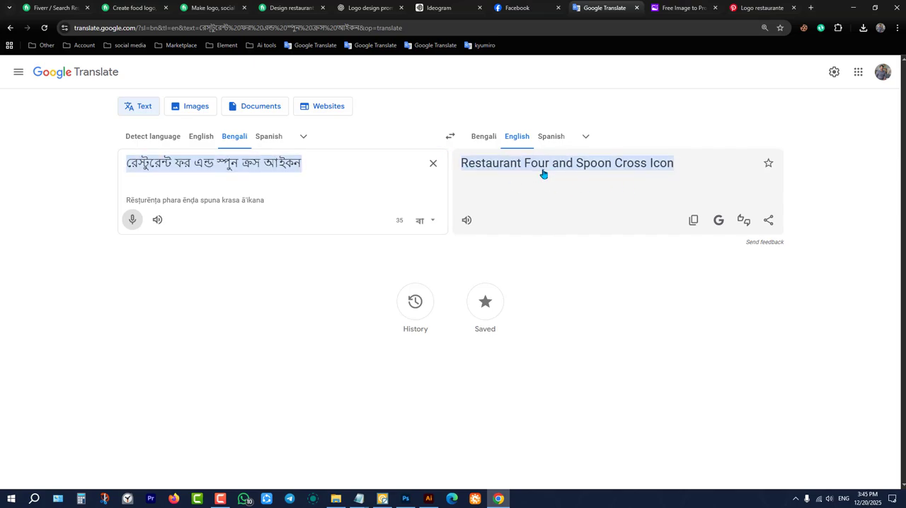
drag(192, 168, 174, 167)
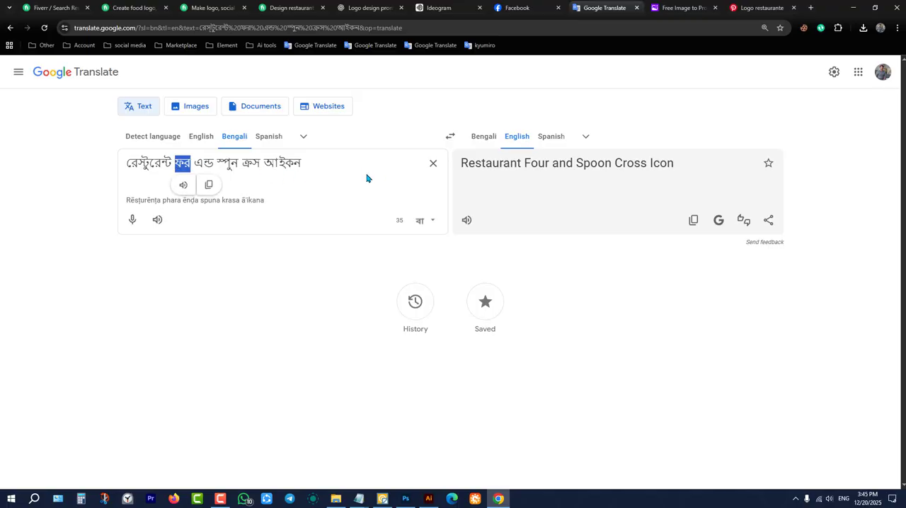
text(fork)
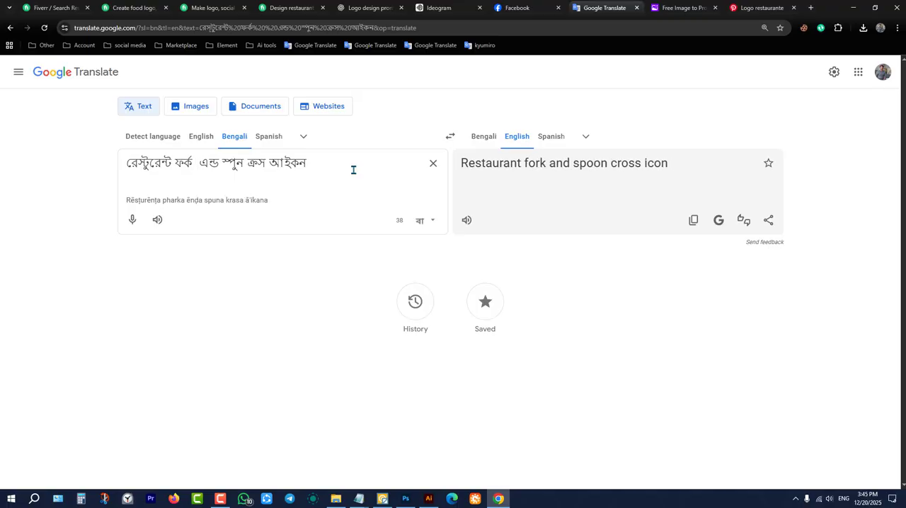
Dictate a new Bengali request and copy its English translation, "Create a restaurant two spoons cross icon vector element".
click(431, 166)
click(133, 219)
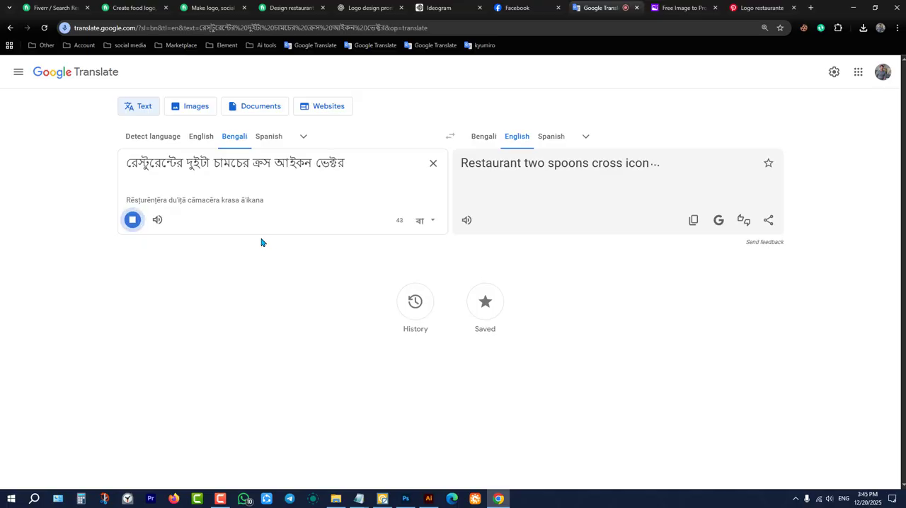
click(133, 220)
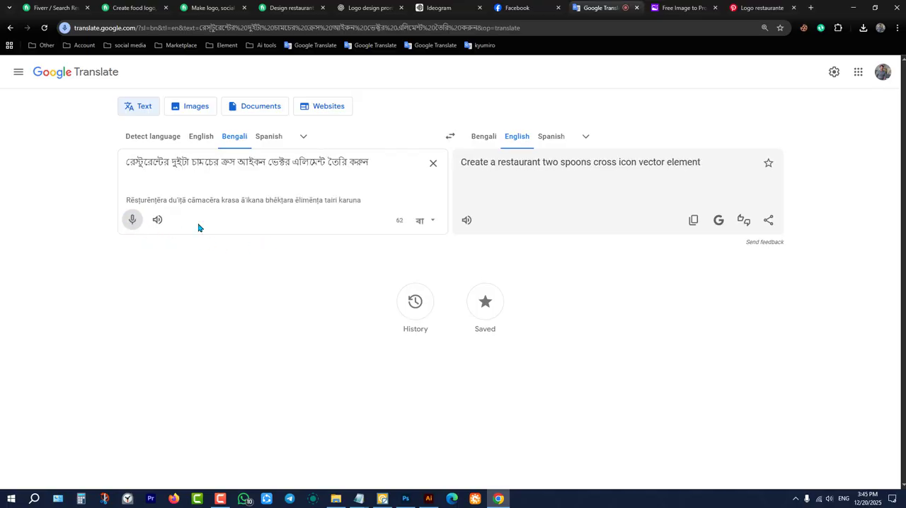
triple_click(508, 170)
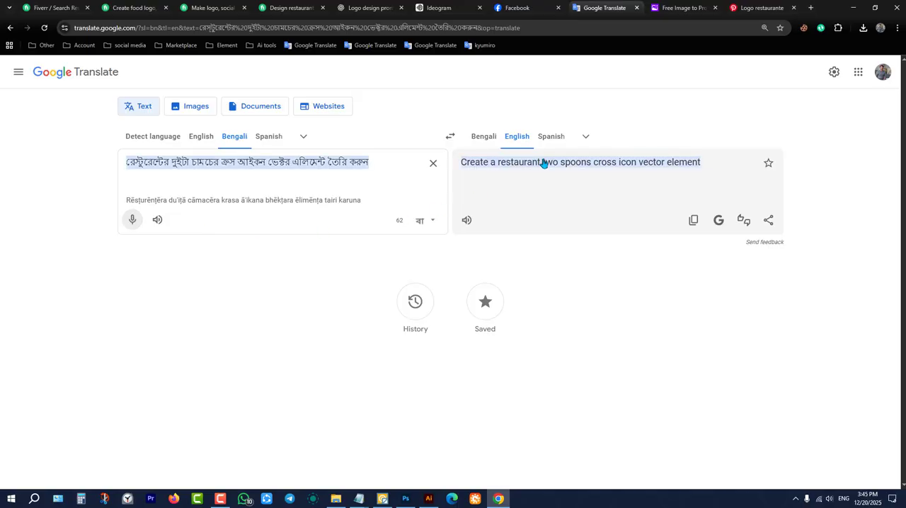
right_click(543, 162)
click(572, 171)
In Ideogram, replace the hamburger prompt with "Create a restaurant two spoons cross icon vector element" and generate the images.
click(393, 8)
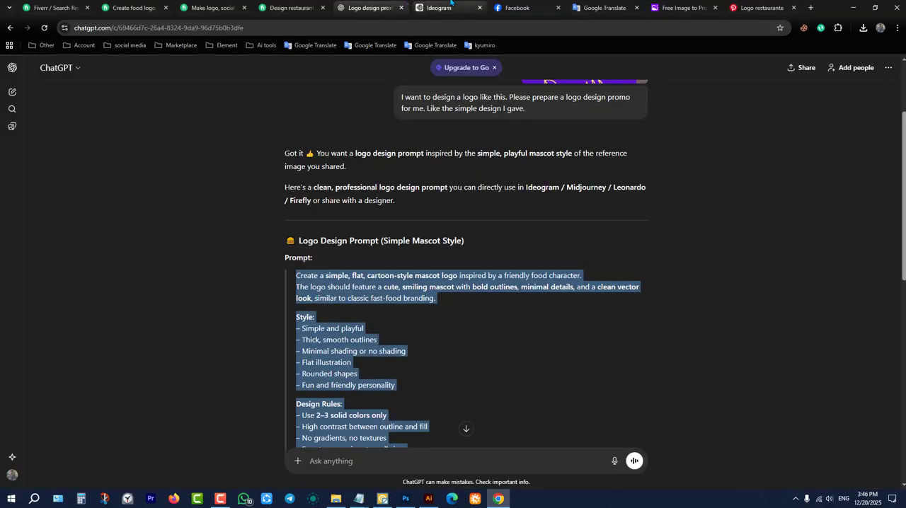
click(432, 8)
click(485, 68)
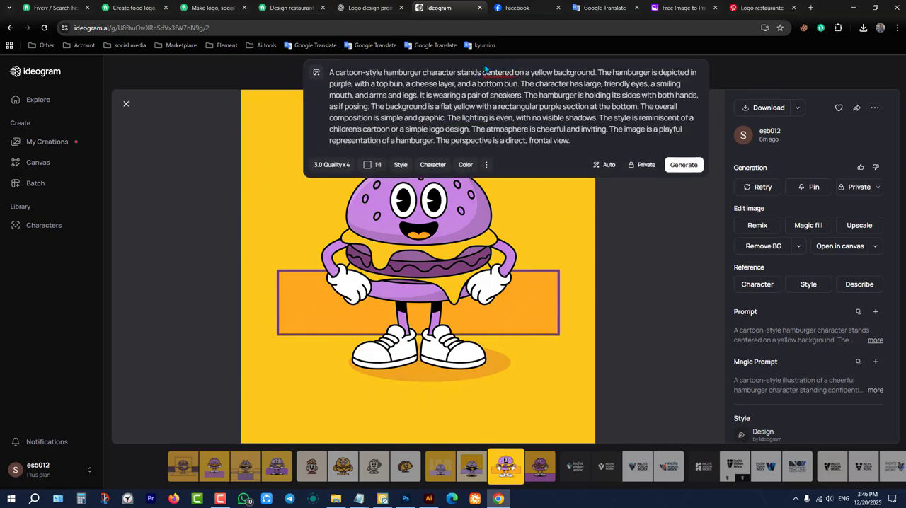
key(ctrl+a)
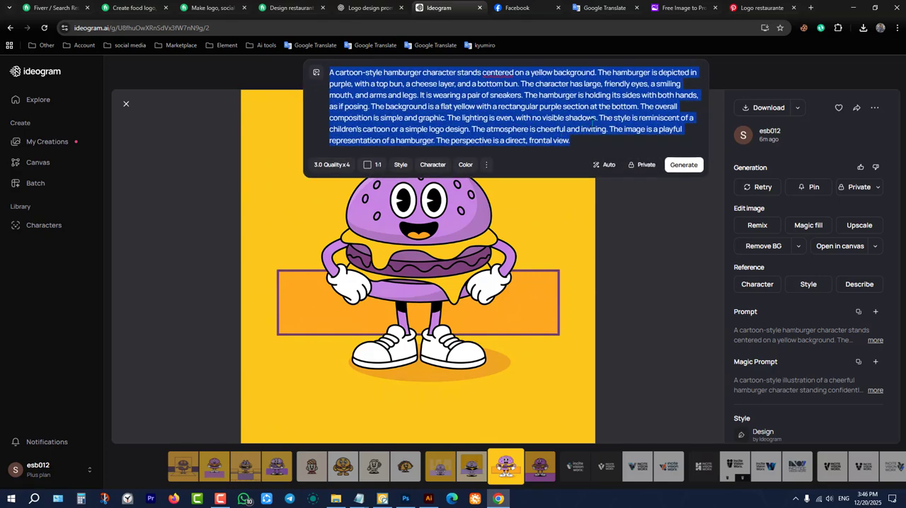
key(ctrl+v)
key(Return)
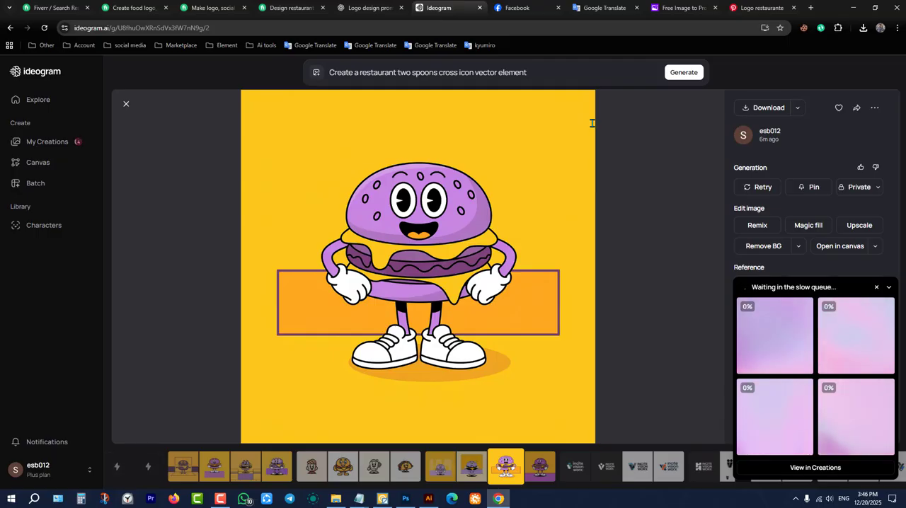
Return to the Restaurante Saboroso logo reference on Pinterest.
click(515, 8)
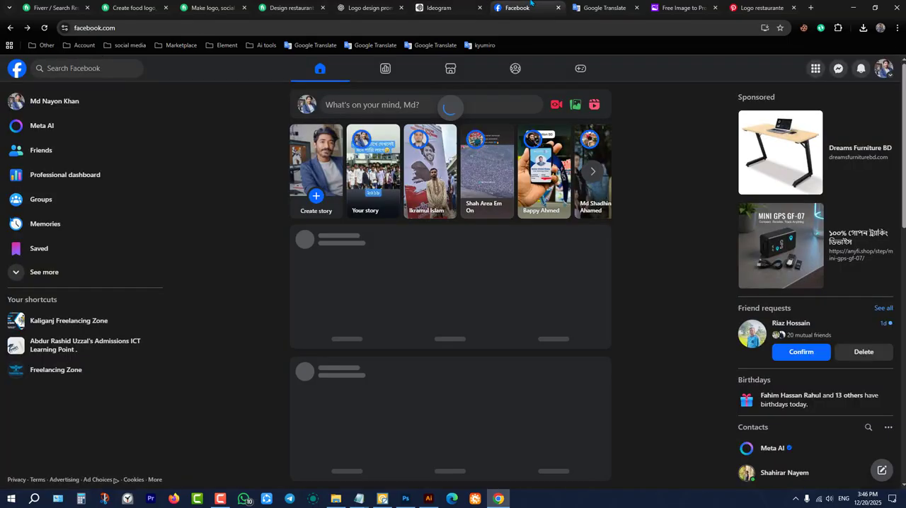
click(734, 5)
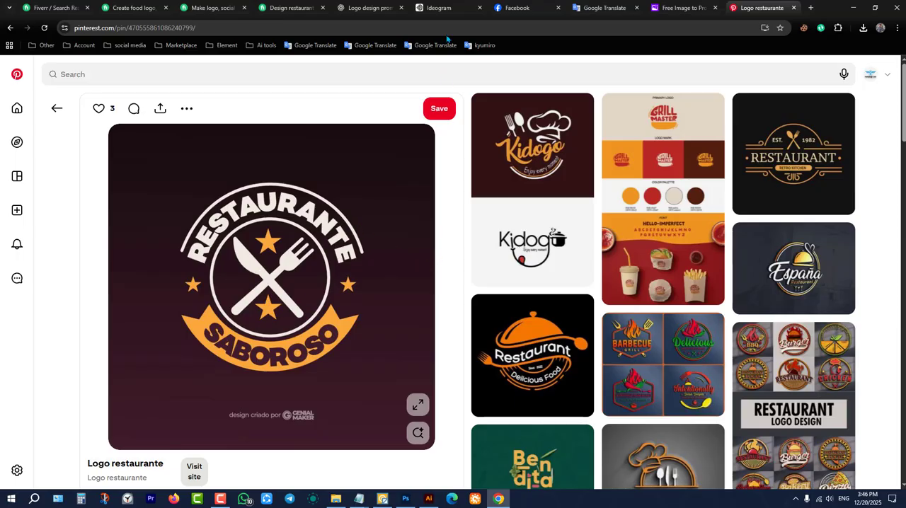
Switch to ChatGPT and start a new, empty chat.
click(344, 4)
click(466, 428)
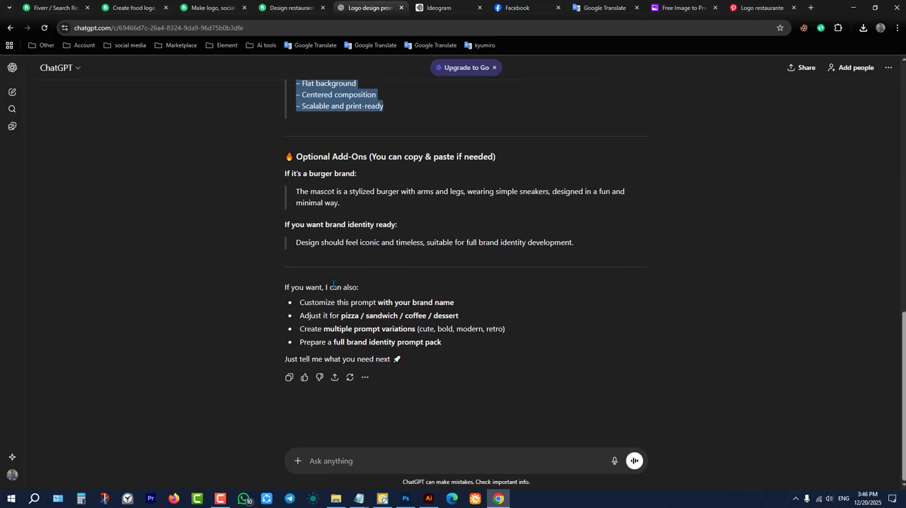
click(12, 95)
click(493, 247)
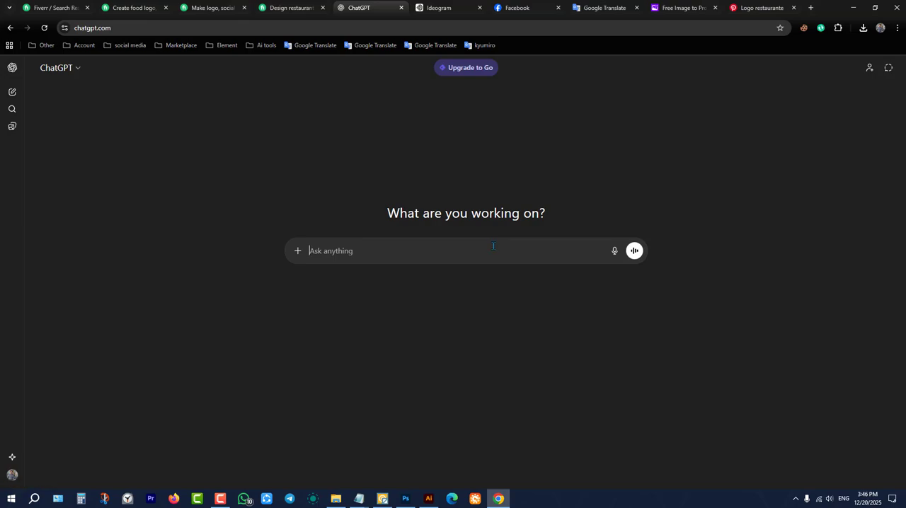
In Google Translate, dictate a new Bengali request and copy its English translation, "Give me some name ideas for restaurant burger logo design".
click(602, 8)
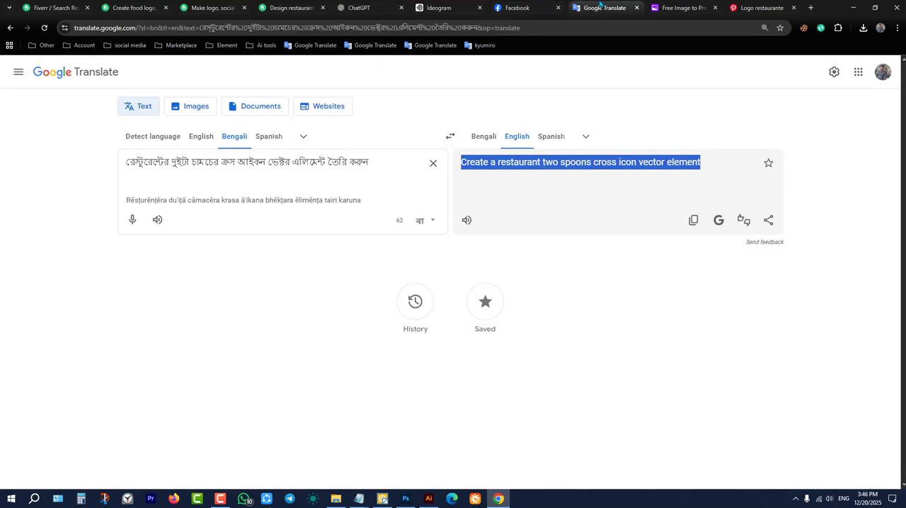
click(432, 163)
click(132, 220)
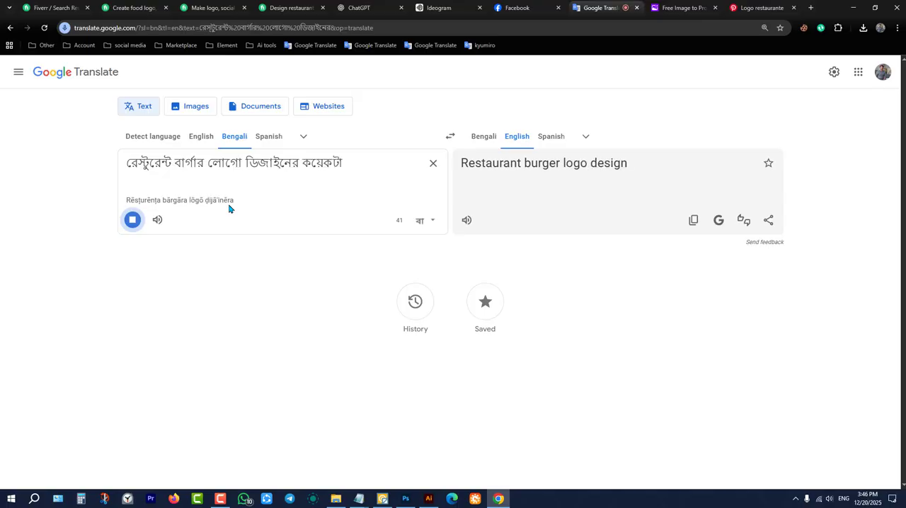
click(132, 221)
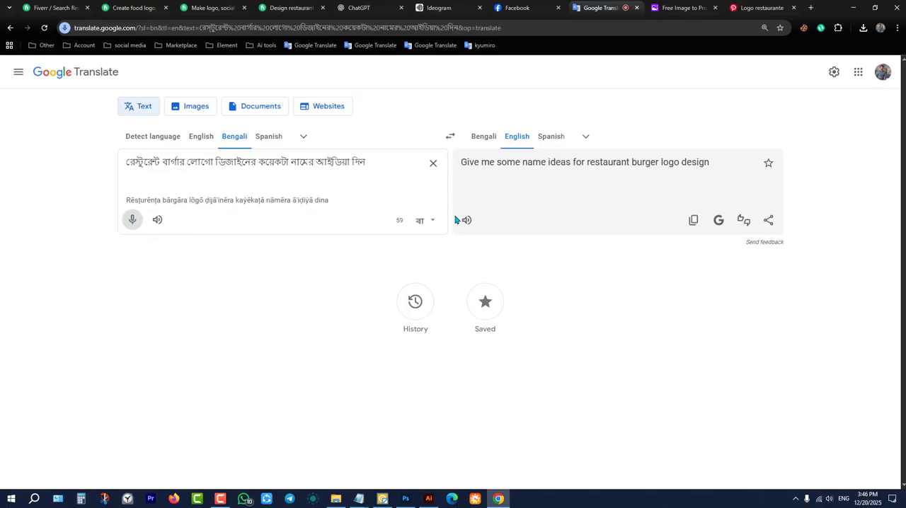
triple_click(503, 162)
right_click(504, 164)
click(530, 173)
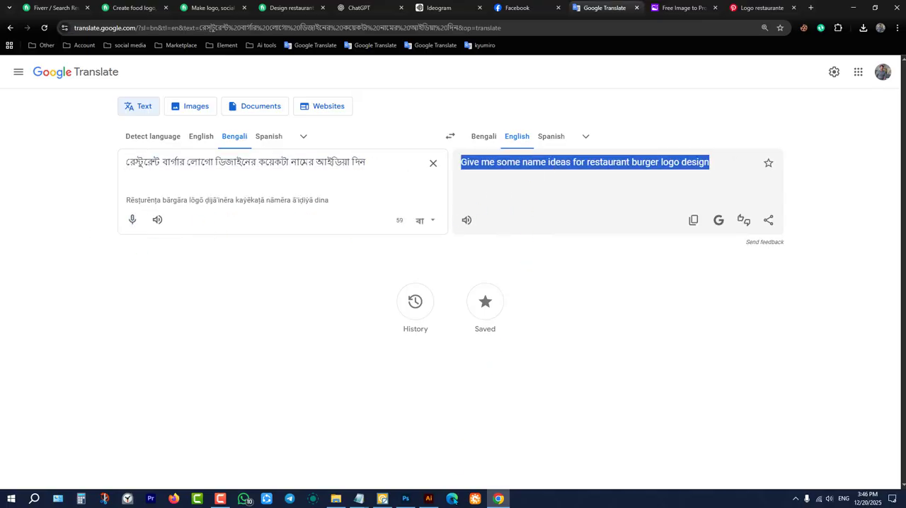
In Illustrator, use Shape Builder on the whole mascot to remove the yellow fill between its arms and body.
click(429, 498)
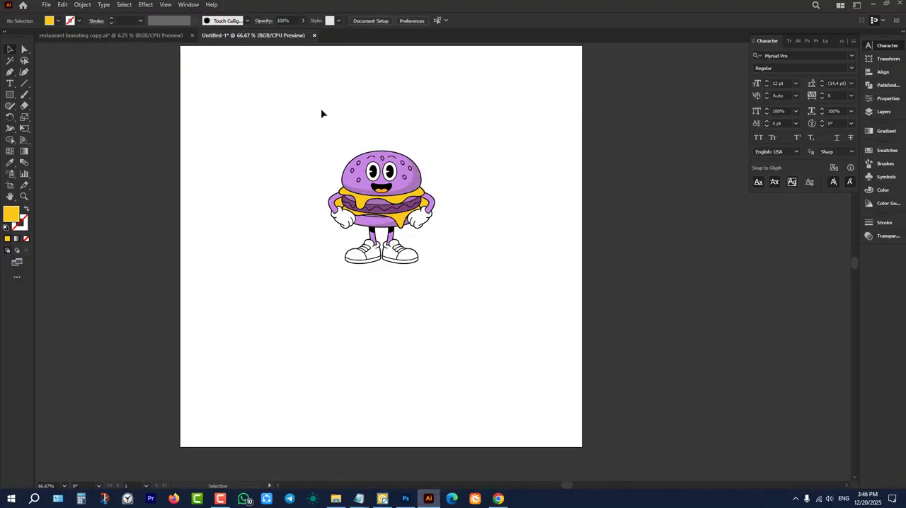
drag(321, 110, 472, 311)
click(457, 301)
scroll(431, 176, up, 2)
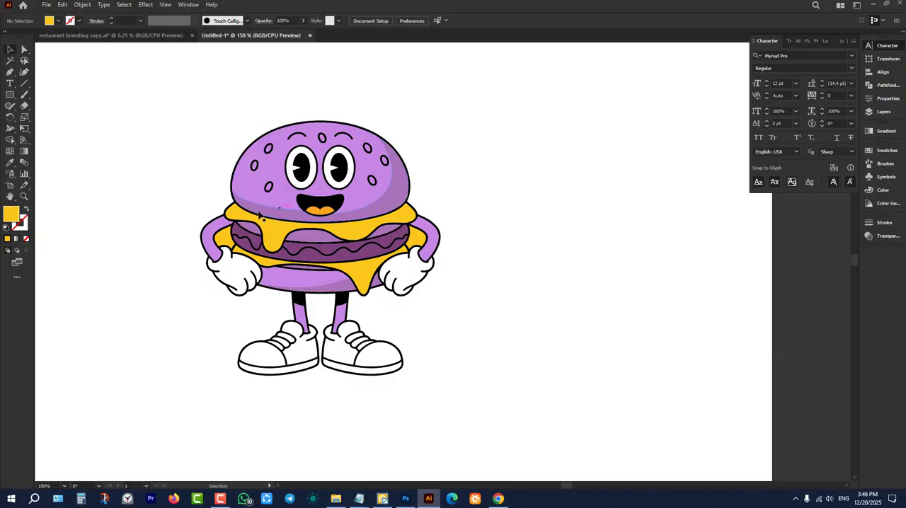
click(230, 239)
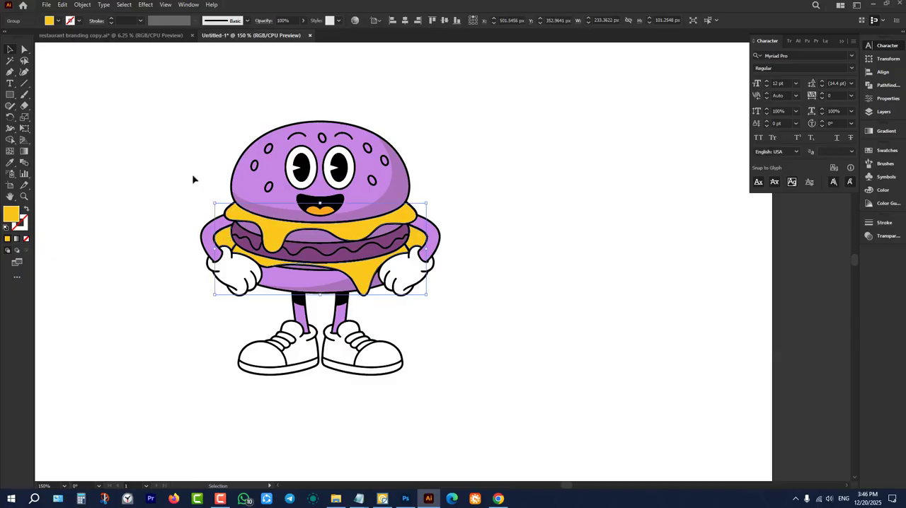
click(193, 179)
drag(116, 107, 522, 436)
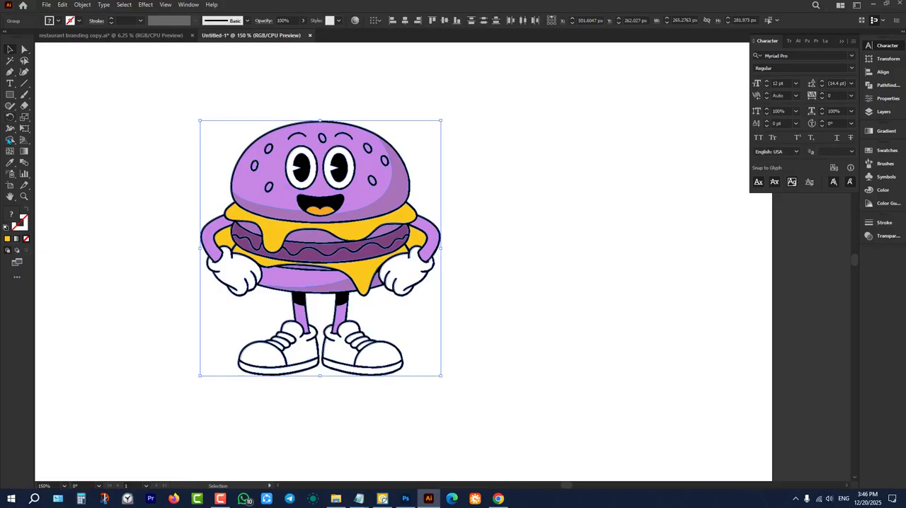
click(10, 139)
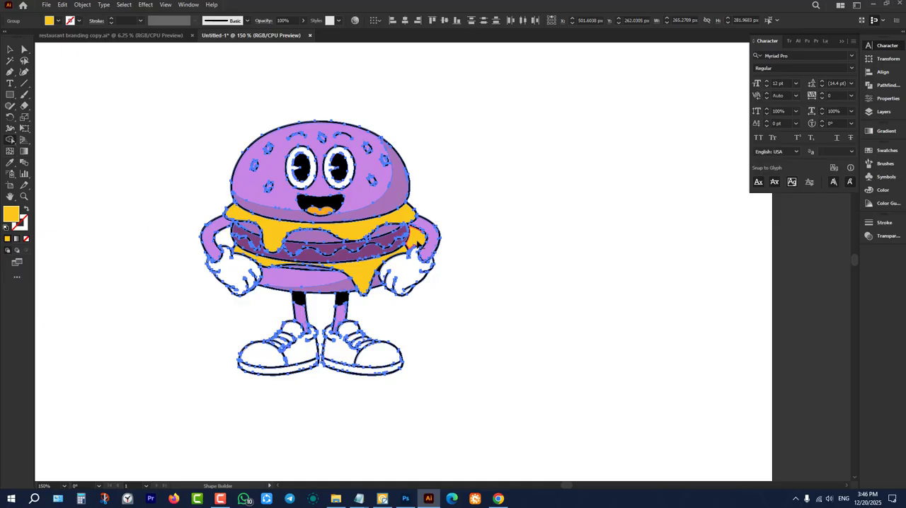
click(9, 51)
click(143, 120)
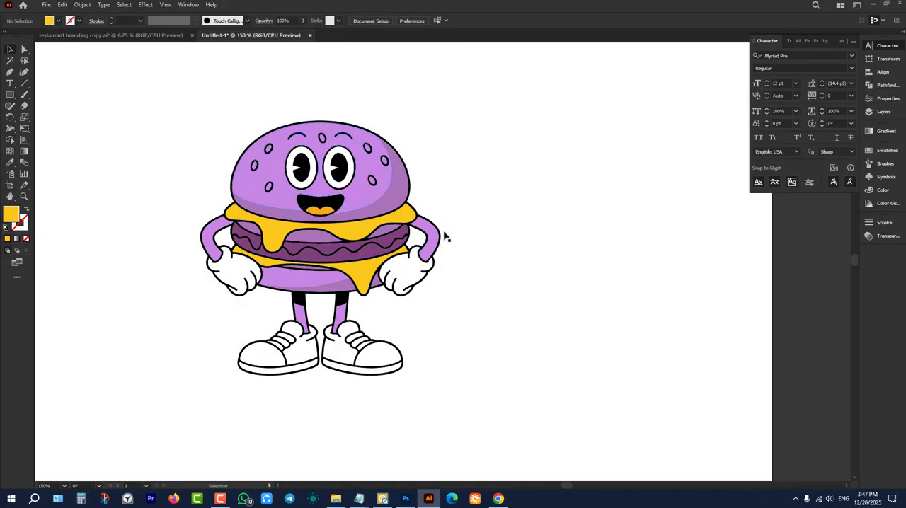
Select the entire burger mascot and scale it up slightly around its centre on the artboard.
scroll(498, 250, down, 2)
drag(347, 161, 555, 331)
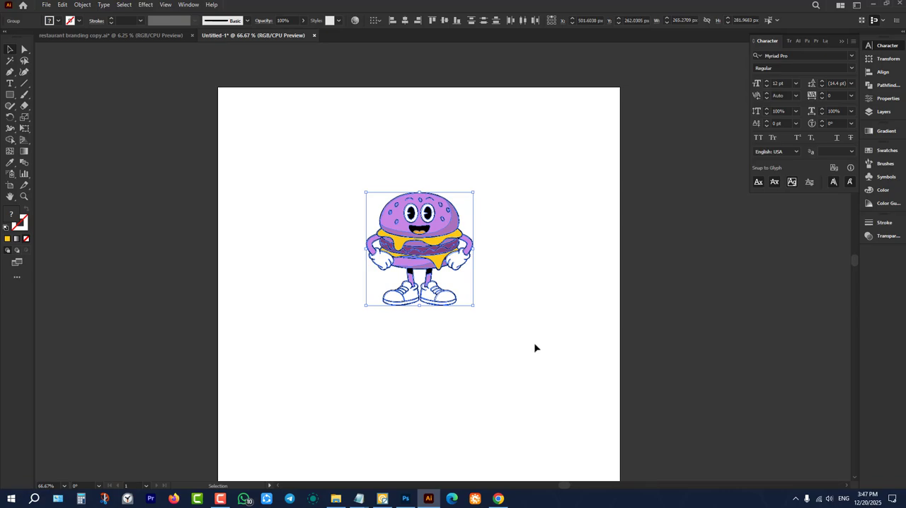
click(460, 328)
drag(355, 148, 555, 347)
drag(422, 306, 425, 327)
click(433, 376)
Copy the English translation in Google Translate again and submit it as the prompt in the new ChatGPT chat.
click(497, 499)
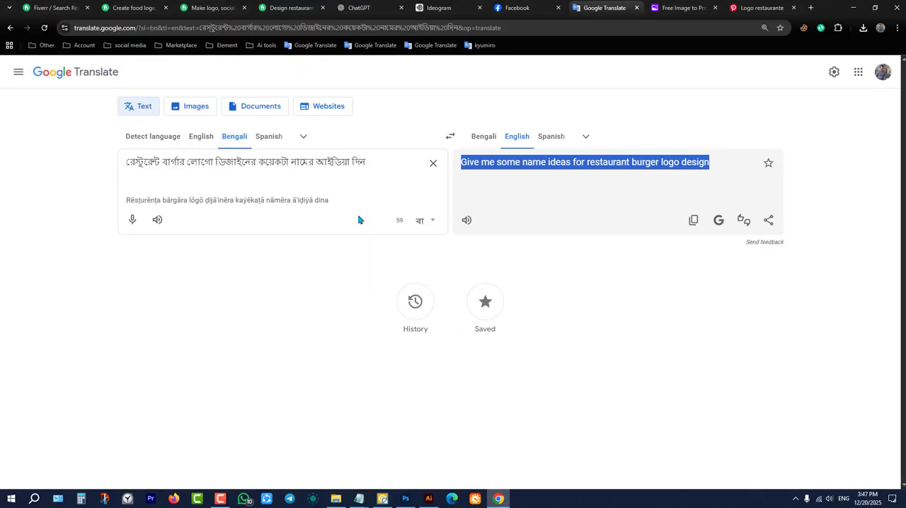
click(693, 220)
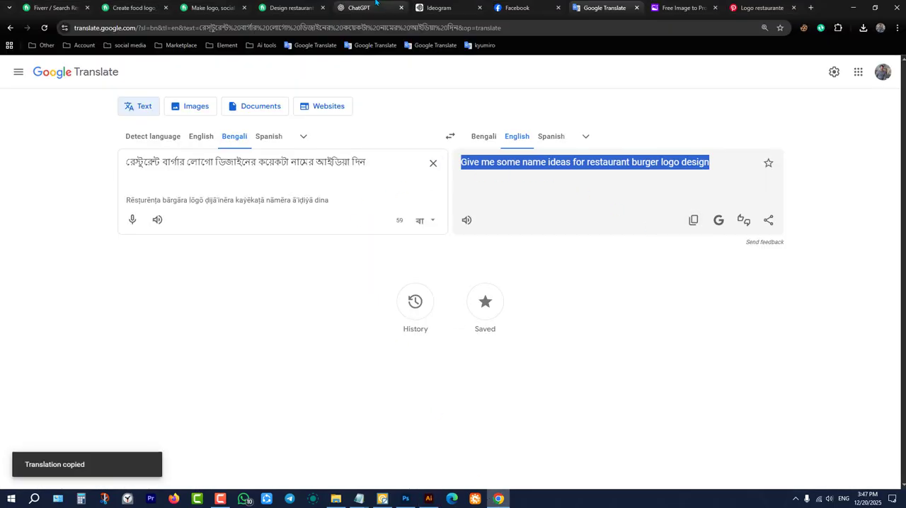
click(378, 7)
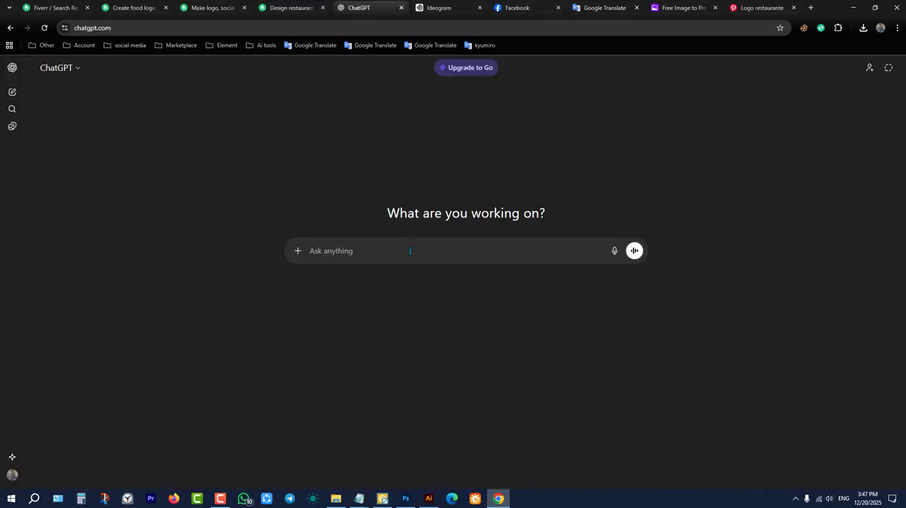
key(ctrl+v)
key(Return)
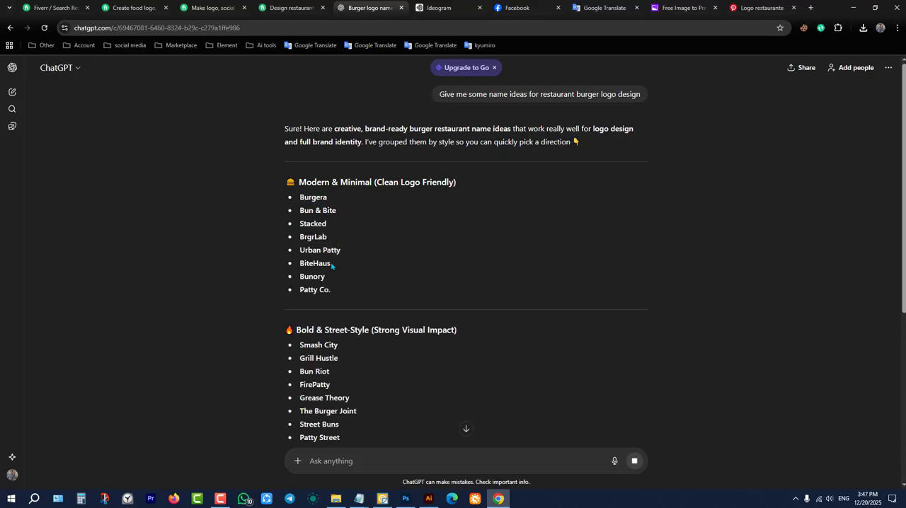
Look through the suggested burger restaurant names and copy "BrgrLab" from the Modern & Minimal list.
scroll(333, 254, down, 2)
scroll(338, 255, up, 2)
double_click(315, 199)
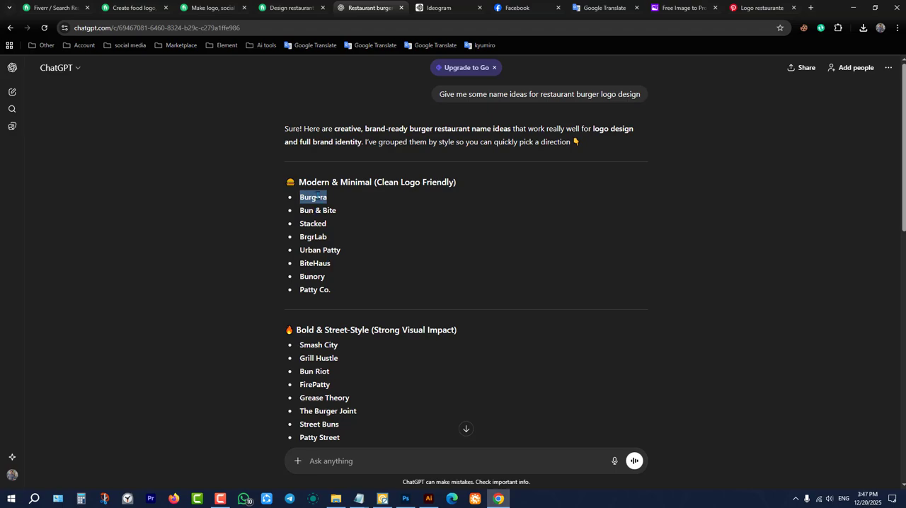
right_click(315, 199)
click(315, 207)
double_click(319, 237)
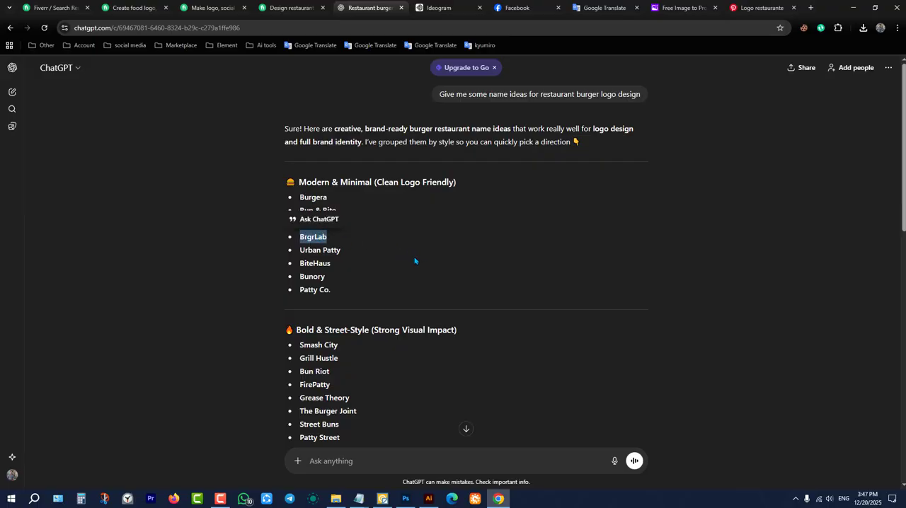
In Illustrator, add the text "BrgrLab", enlarge it to about 158 pt and place it centred below the mascot's shoes.
click(428, 499)
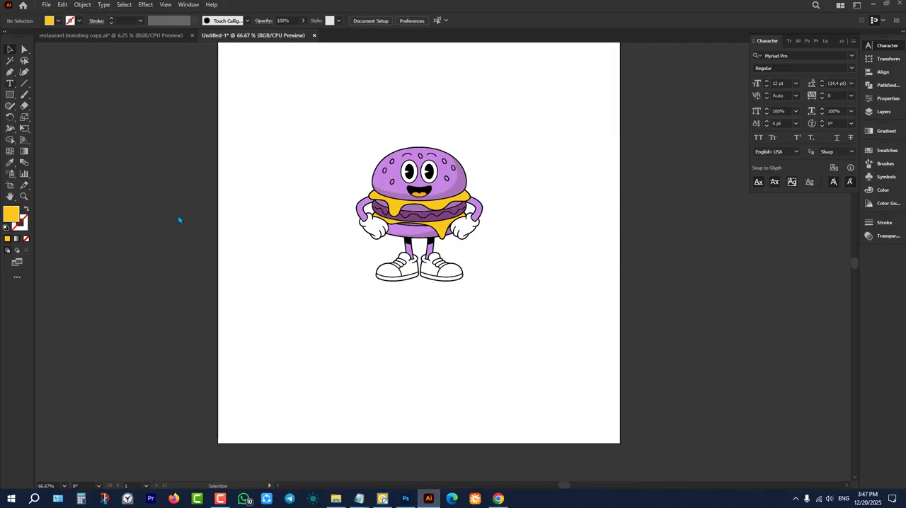
key(t)
click(346, 337)
key(ctrl+v)
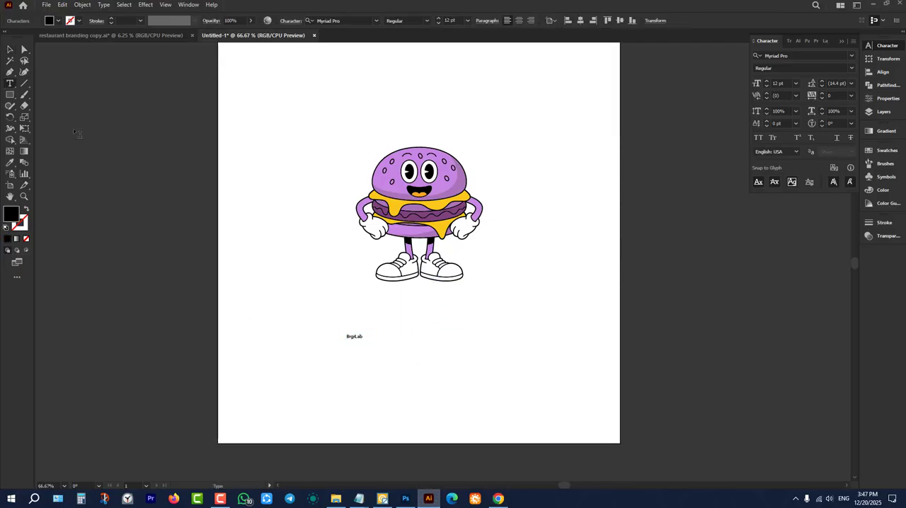
key(Escape)
drag(361, 343, 555, 404)
drag(433, 394, 394, 330)
Examine the Fatty's branding reference board, especially its outlined wordmark with the mascot, and compare it with the BrgrLab logo layout.
scroll(493, 376, down, 1)
scroll(411, 371, down, 3)
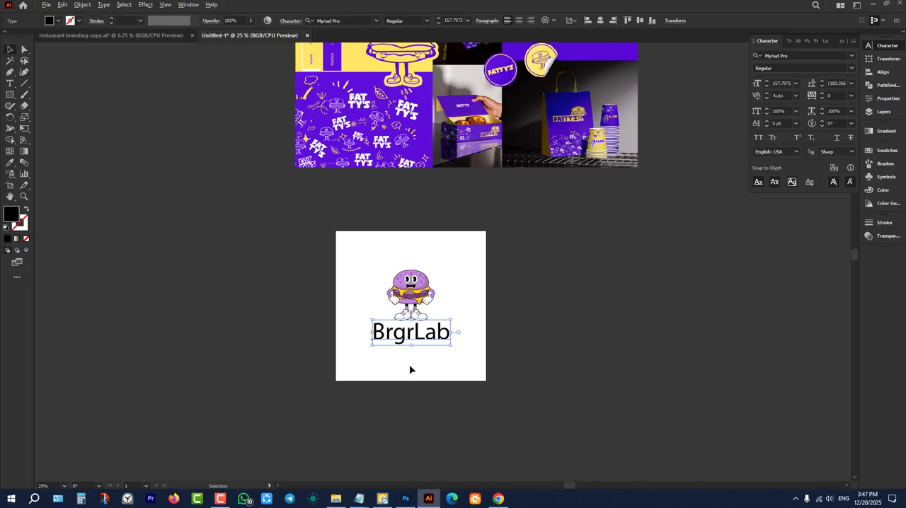
scroll(461, 358, up, 1)
scroll(471, 323, down, 2)
scroll(545, 205, up, 4)
scroll(552, 198, up, 5)
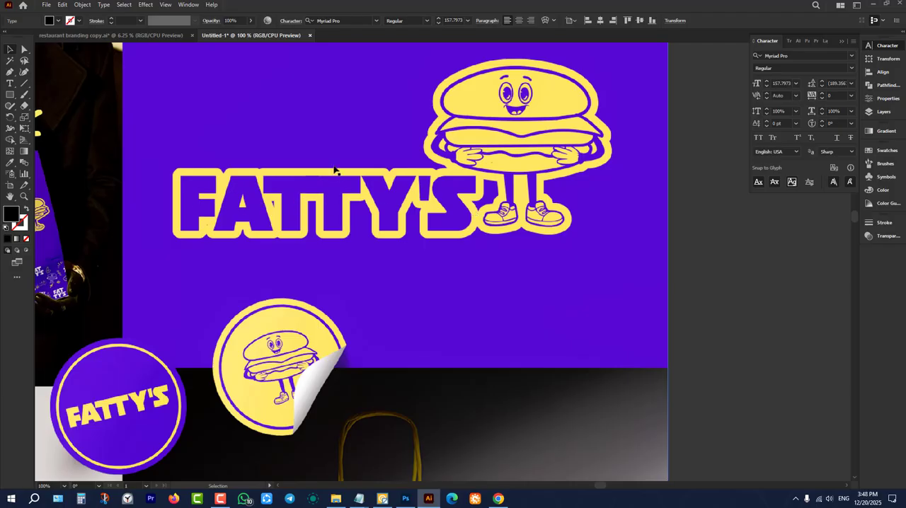
scroll(477, 205, down, 5)
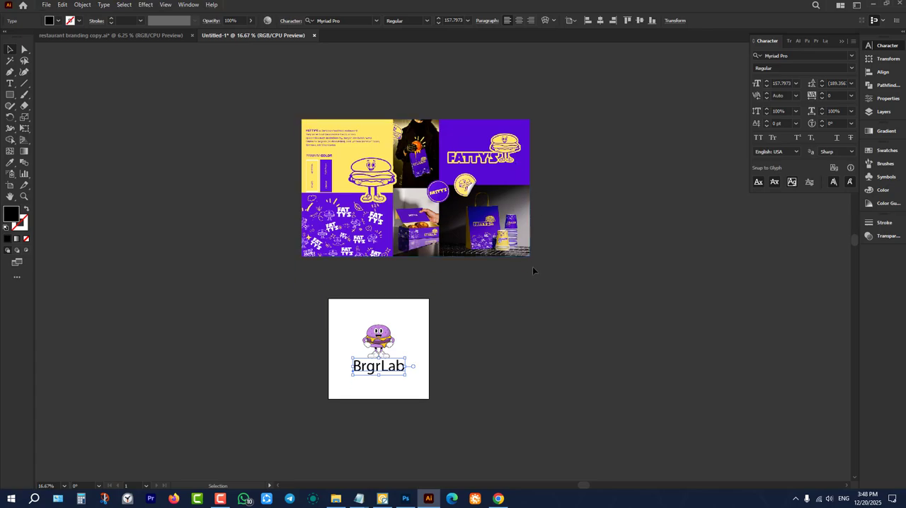
scroll(388, 352, up, 1)
scroll(388, 352, down, 1)
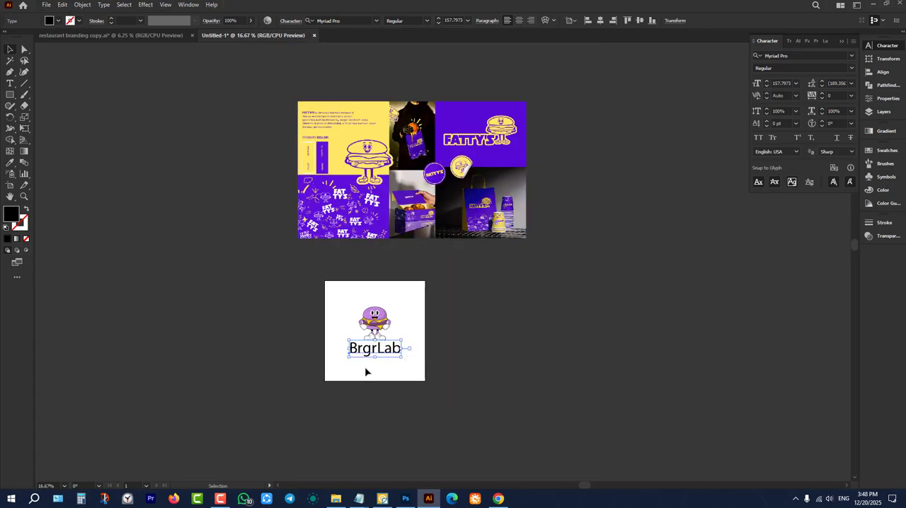
scroll(366, 366, up, 2)
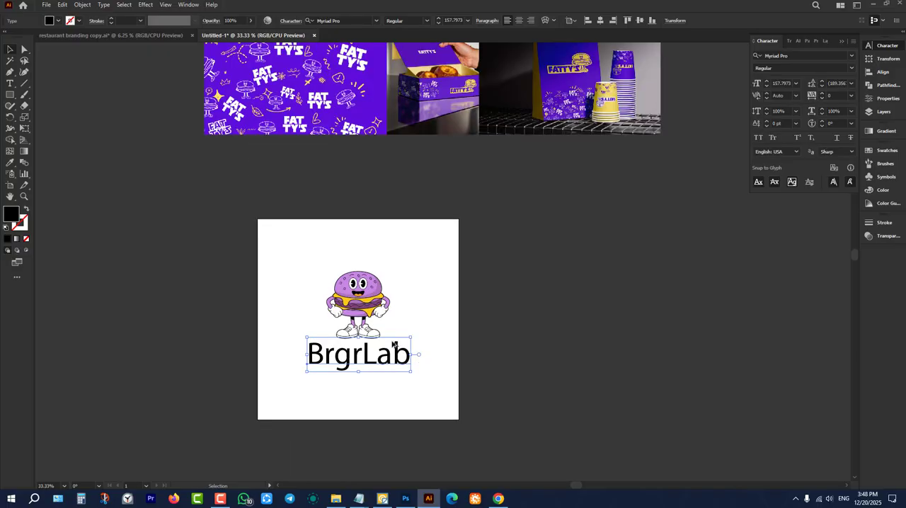
scroll(371, 378, down, 1)
scroll(362, 318, up, 2)
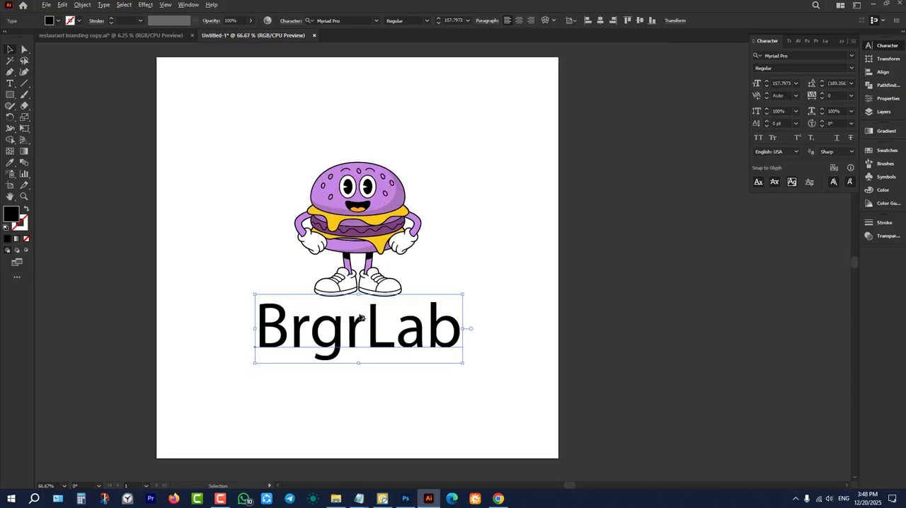
Set the BrgrLab text's font to AMCAP Eternal and move it back under the mascot so it slightly overlaps the shoes.
click(851, 58)
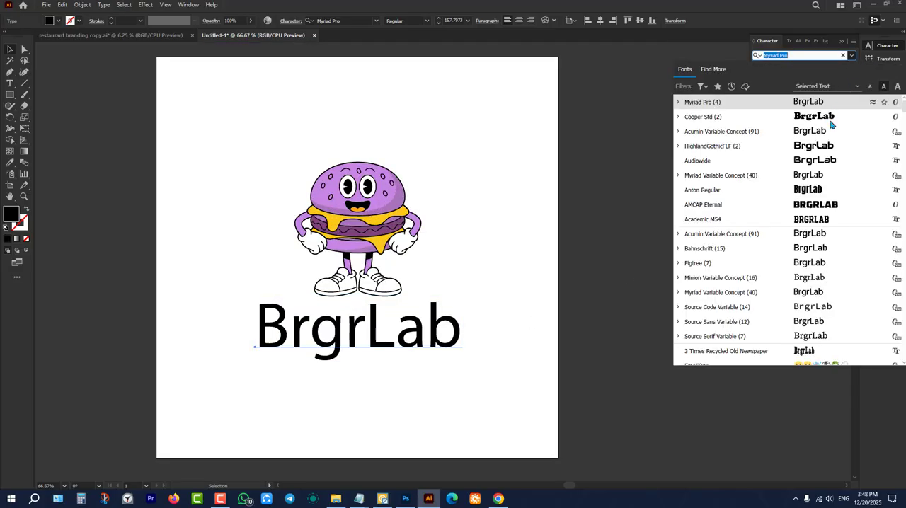
click(826, 206)
click(616, 365)
drag(468, 350, 394, 350)
click(396, 387)
scroll(391, 383, up, 1)
click(398, 388)
click(398, 388)
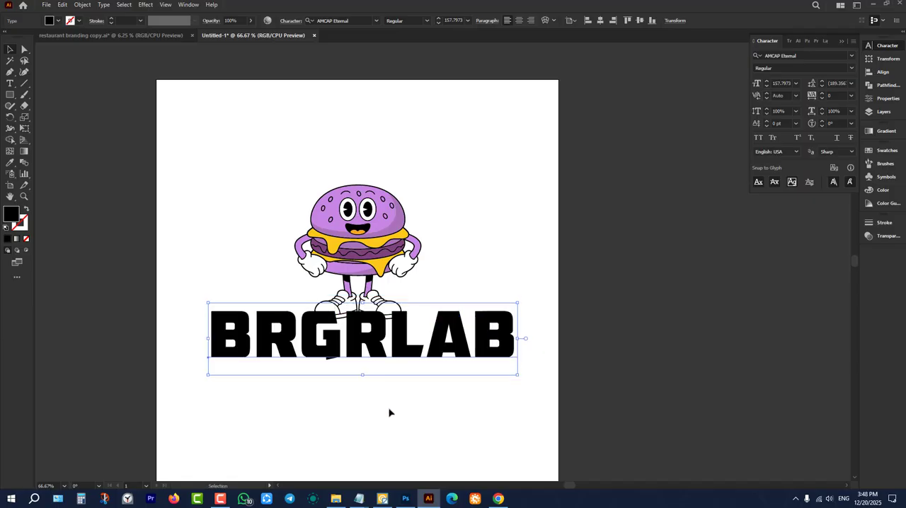
Convert the BRGRLAB text to outlines.
click(389, 412)
right_click(389, 352)
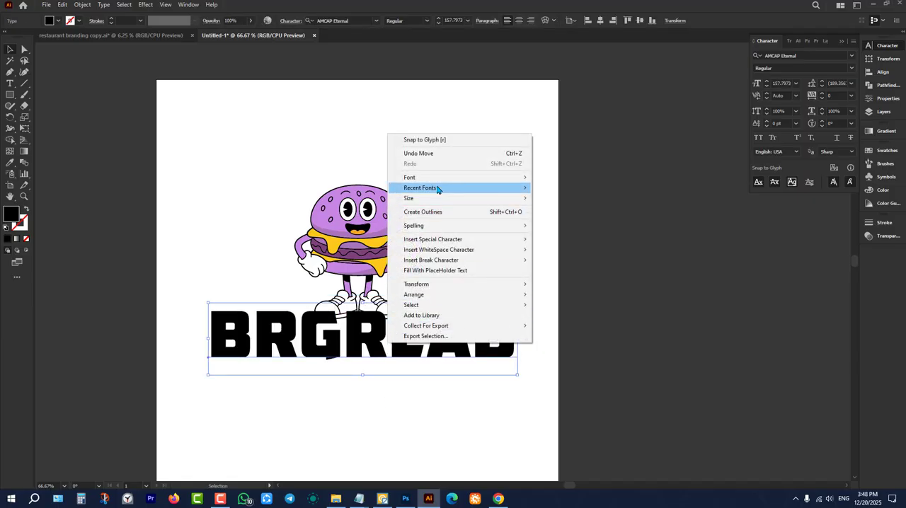
click(423, 212)
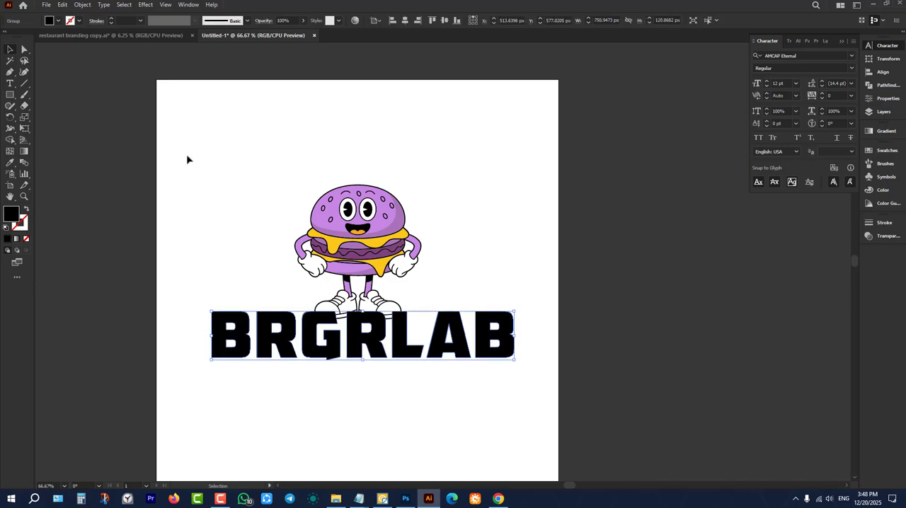
Offset the outlined BRGRLAB lettering by 19 px with round joins.
click(82, 5)
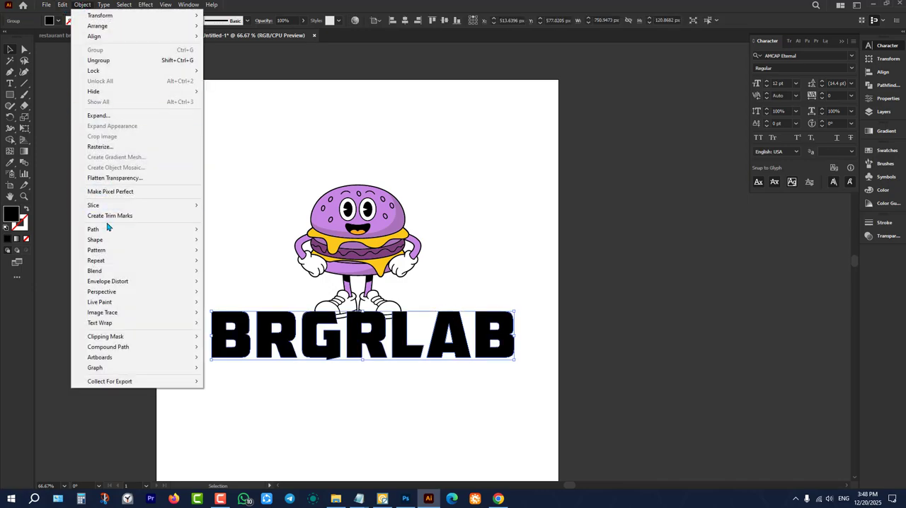
mouse_move(115, 232)
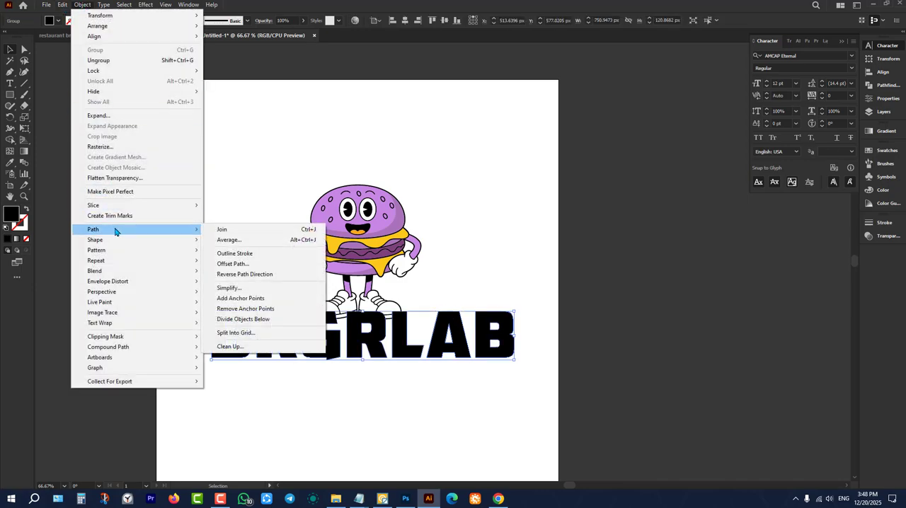
click(233, 264)
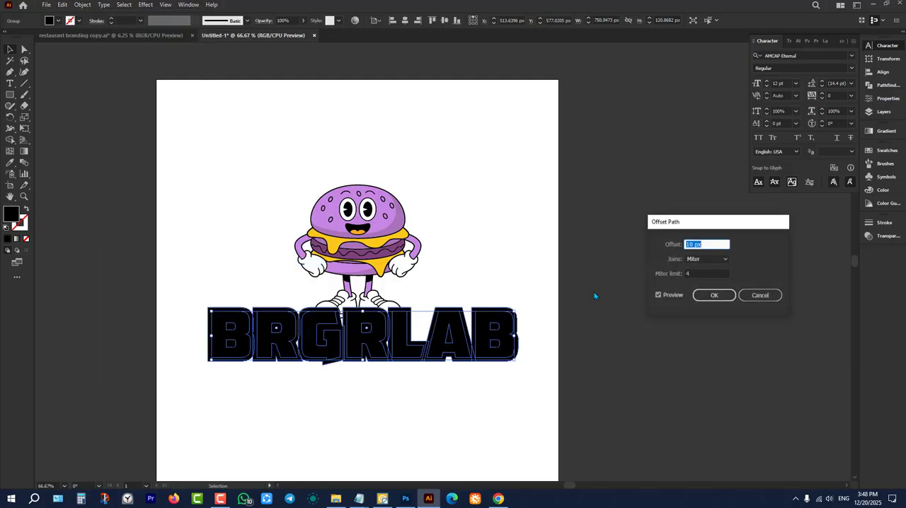
scroll(709, 244, up, 5)
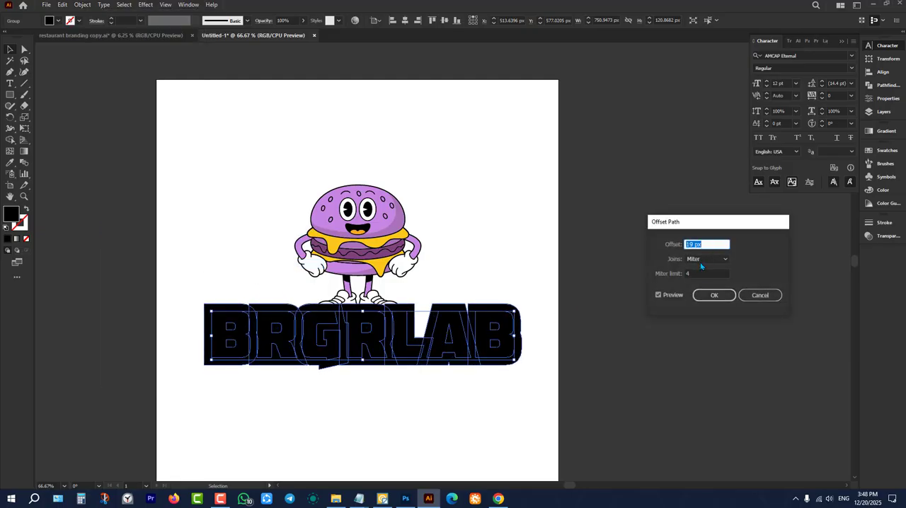
click(701, 261)
click(708, 280)
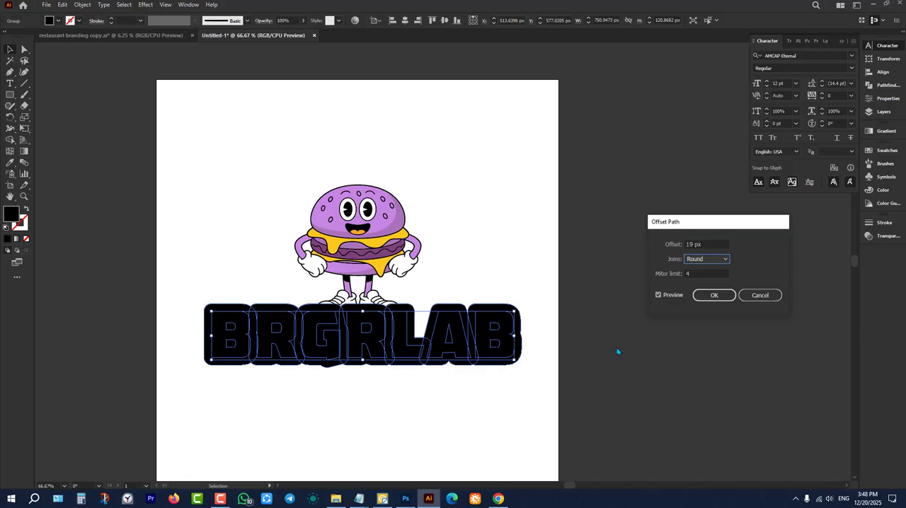
click(714, 295)
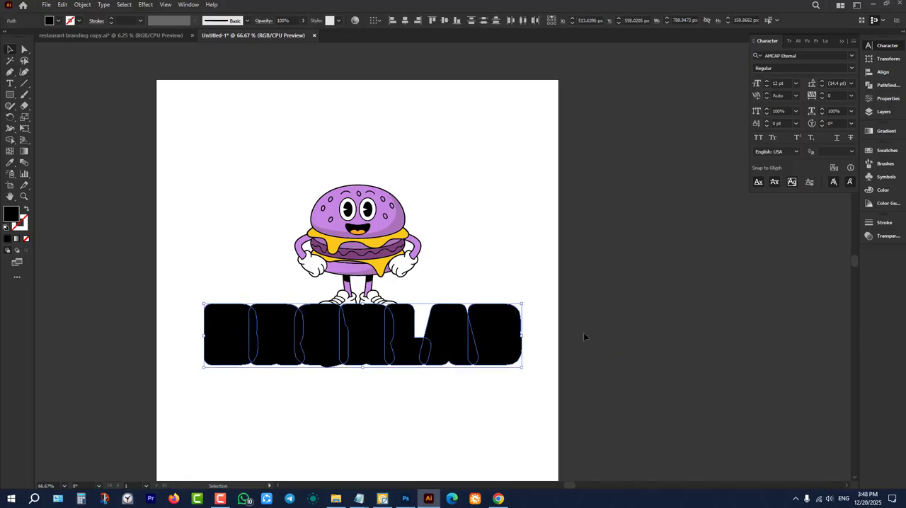
Unite the overlapping offset letter shapes into one continuous black outline shape.
click(881, 84)
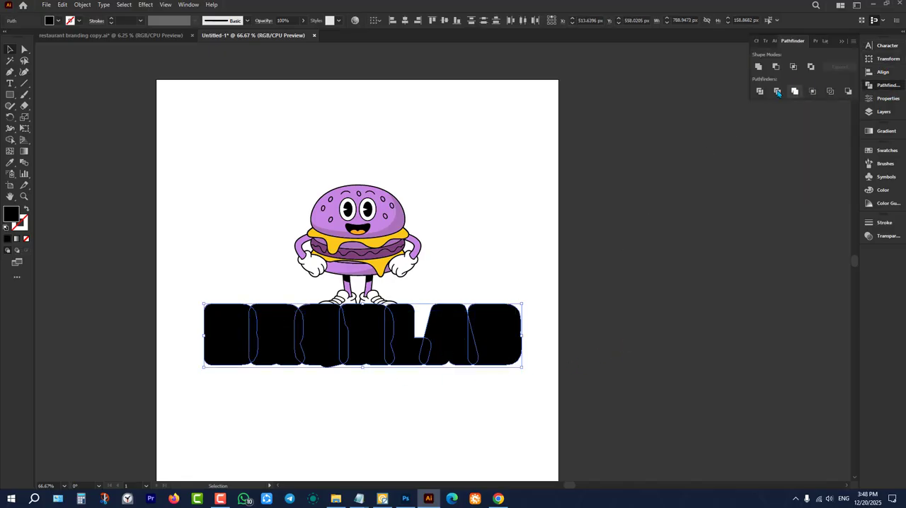
click(758, 66)
scroll(337, 334, up, 2)
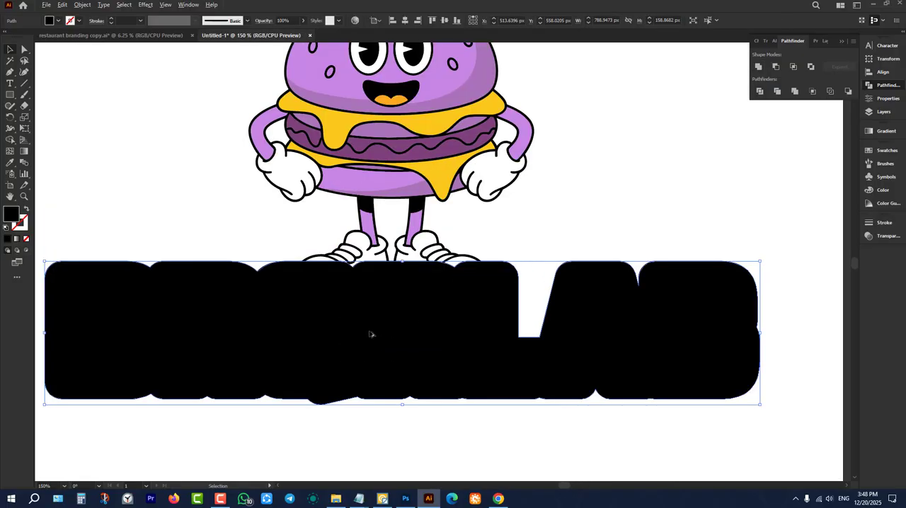
Select only the BRGRLAB letters and fill them with the yellow sampled from the burger's cheese using the Eyedropper.
right_click(562, 323)
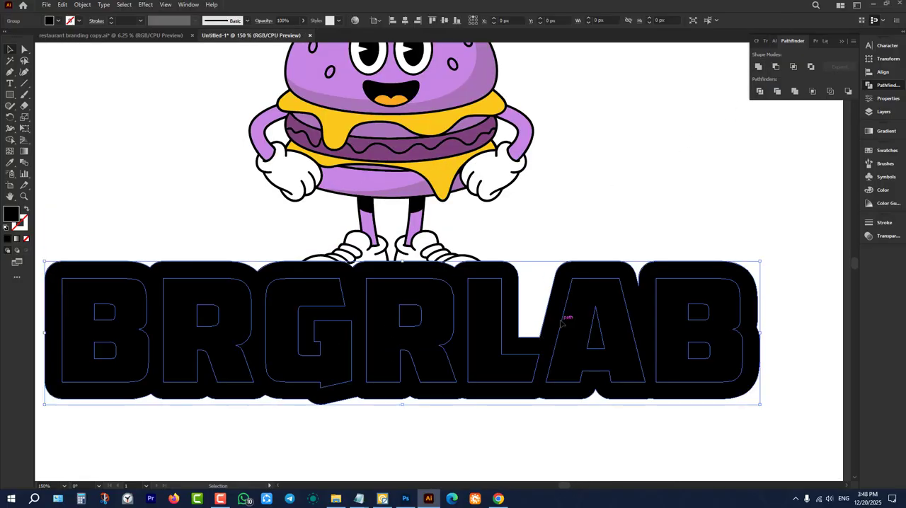
click(606, 400)
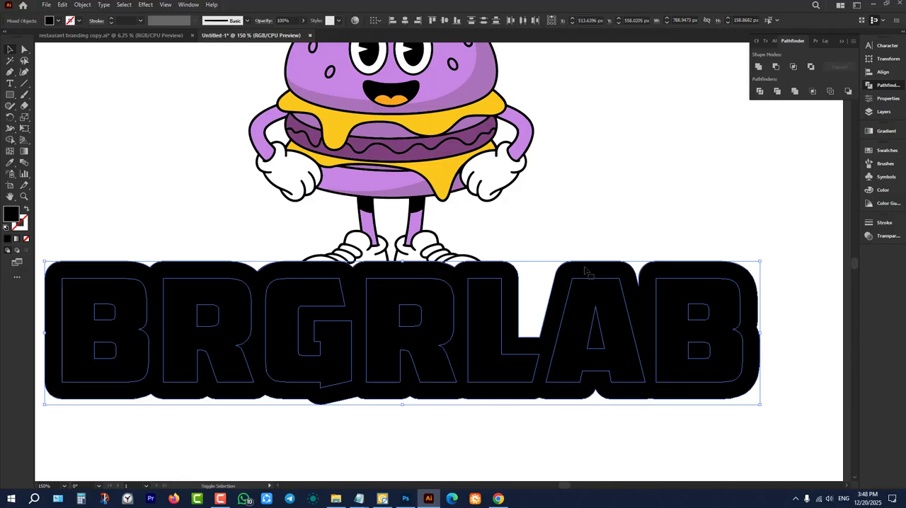
key(a)
key(v)
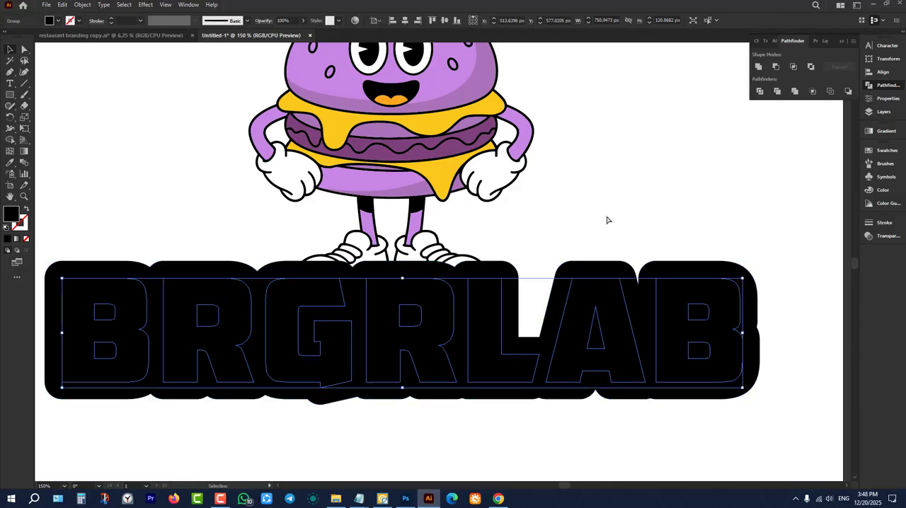
key(ctrl)
key(i)
click(443, 171)
key(ctrl+minus)
key(ctrl+minus)
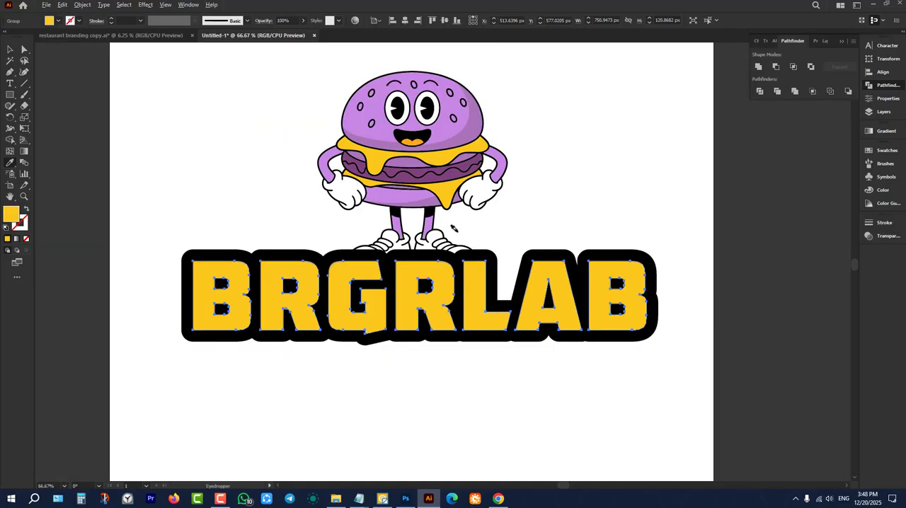
click(9, 50)
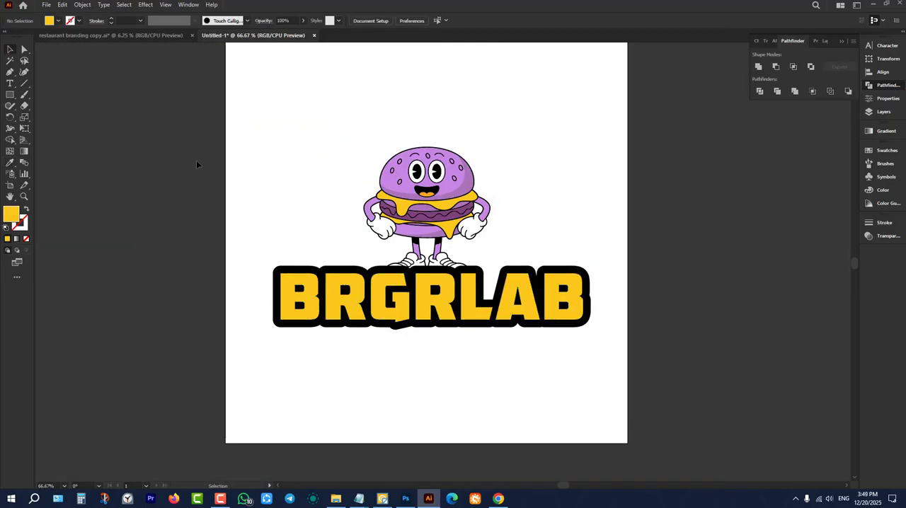
Select all parts of the burger mascot, including the shoes, and group them.
scroll(198, 160, up, 1)
click(449, 193)
key(ctrl+minus)
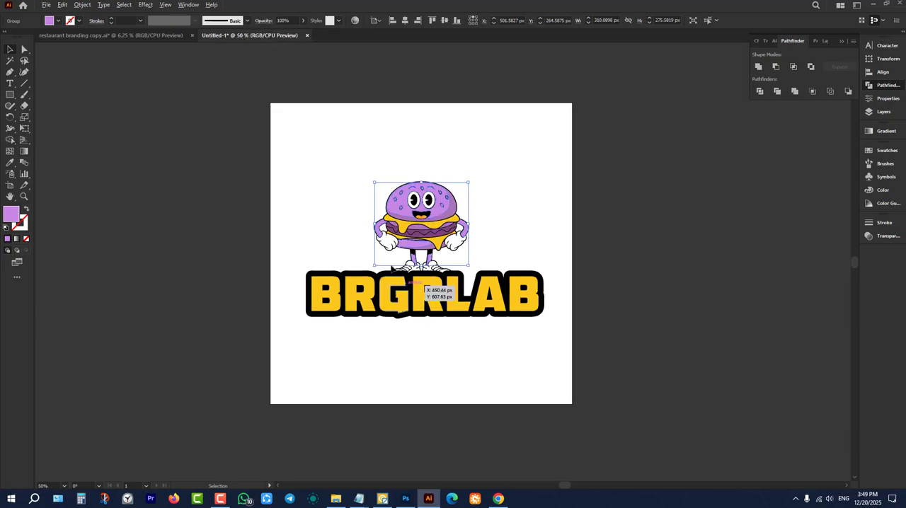
drag(329, 133, 513, 374)
drag(574, 252, 518, 375)
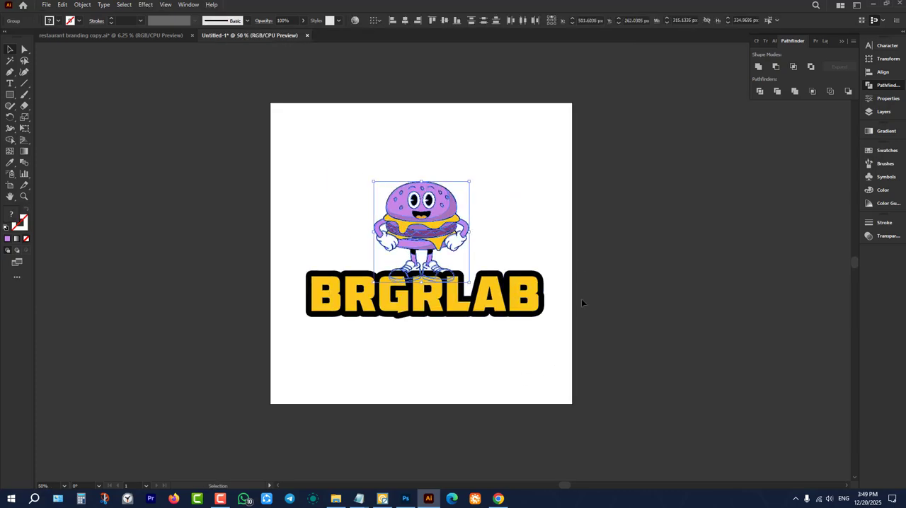
key(ctrl+g)
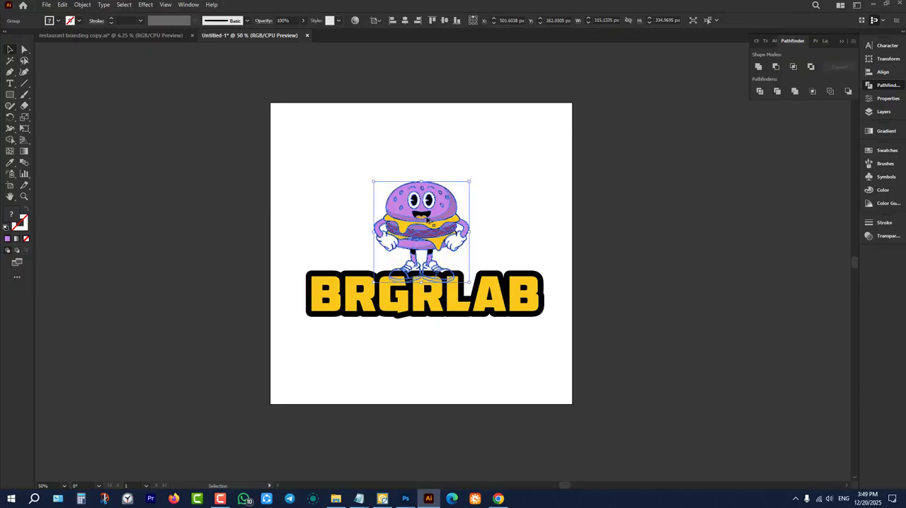
key(ctrl+1)
click(611, 199)
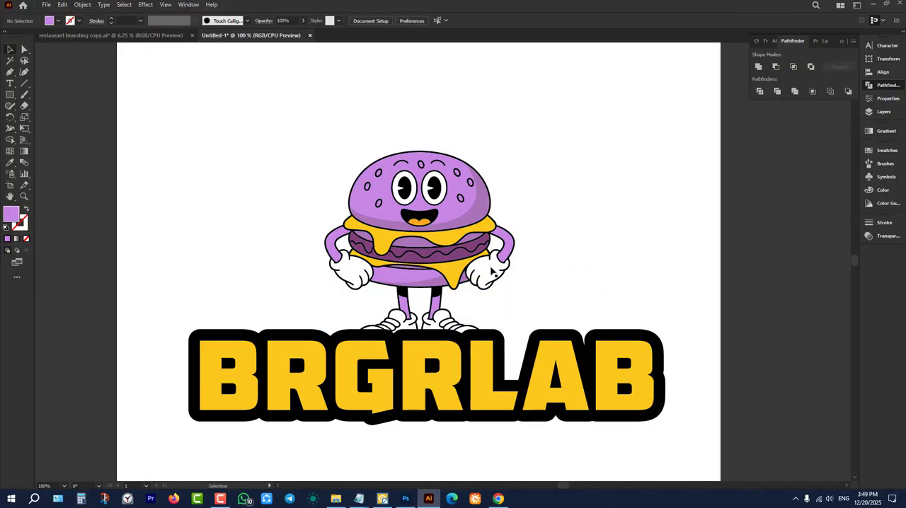
Examine the thick outline around the Fatty's mascot on the reference board and compare it with the BRGRLAB logo.
scroll(292, 325, down, 3)
scroll(542, 195, up, 7)
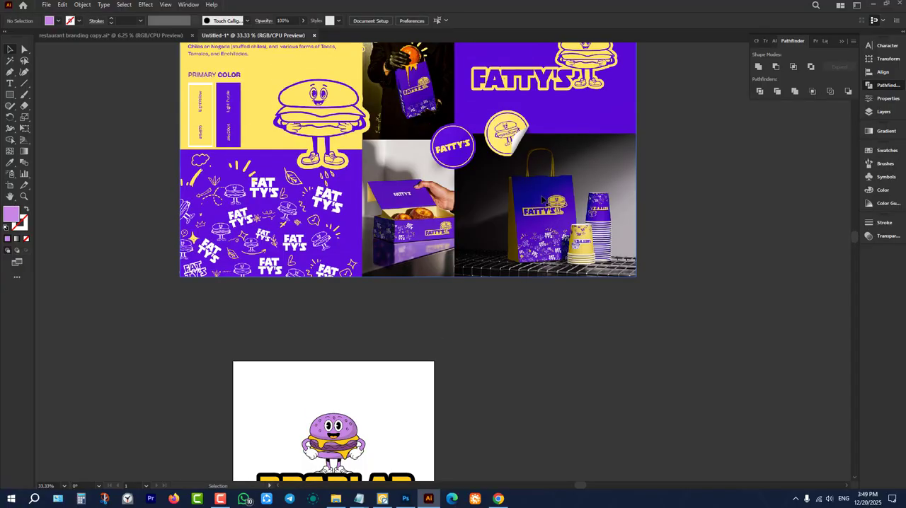
scroll(543, 199, up, 1)
scroll(624, 73, up, 4)
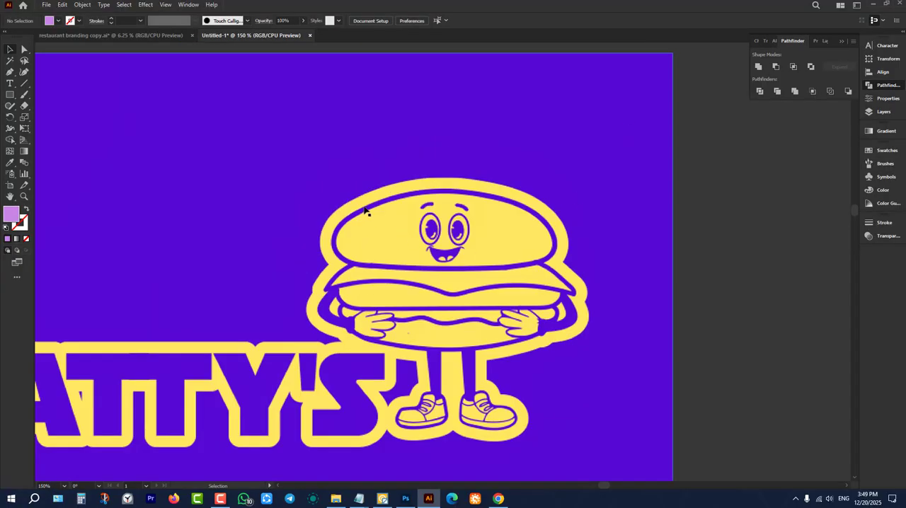
scroll(512, 184, up, 4)
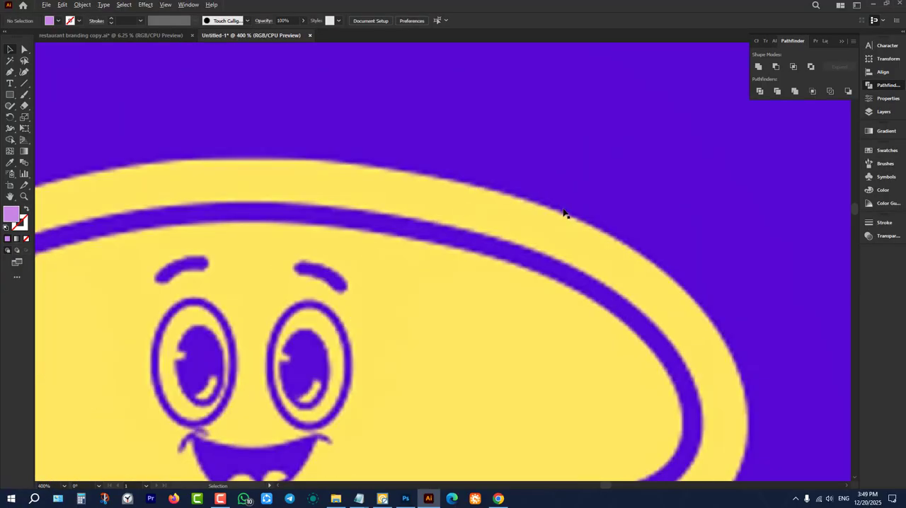
scroll(564, 213, down, 5)
scroll(618, 251, down, 2)
scroll(571, 234, down, 4)
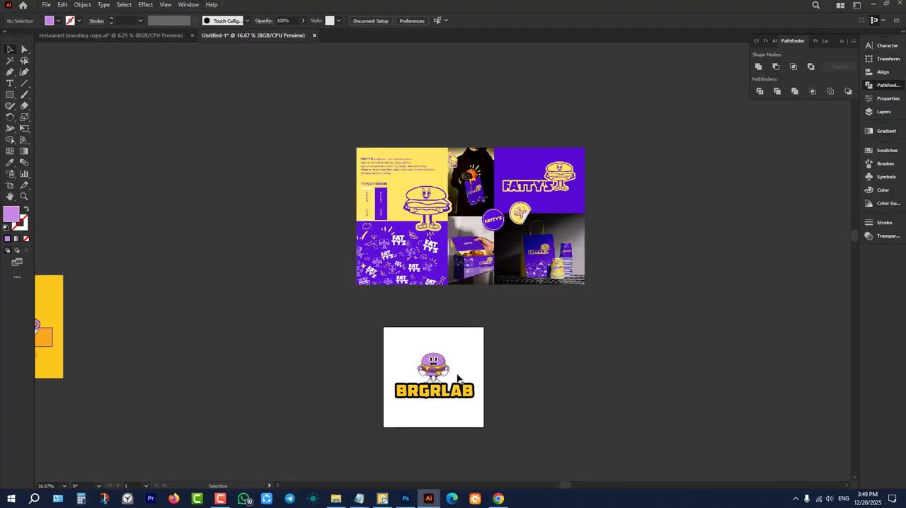
scroll(458, 379, up, 5)
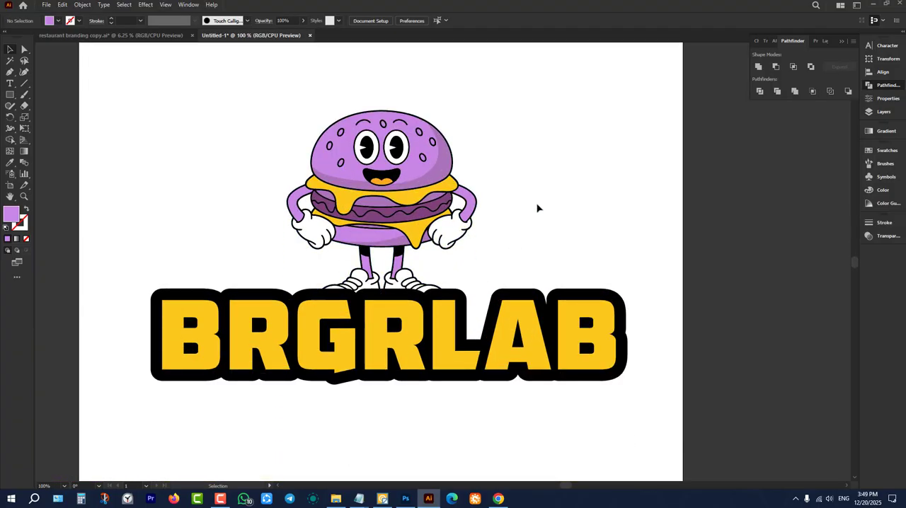
Duplicate the mascot group in place and unite the copy's shapes into one silhouette.
click(427, 204)
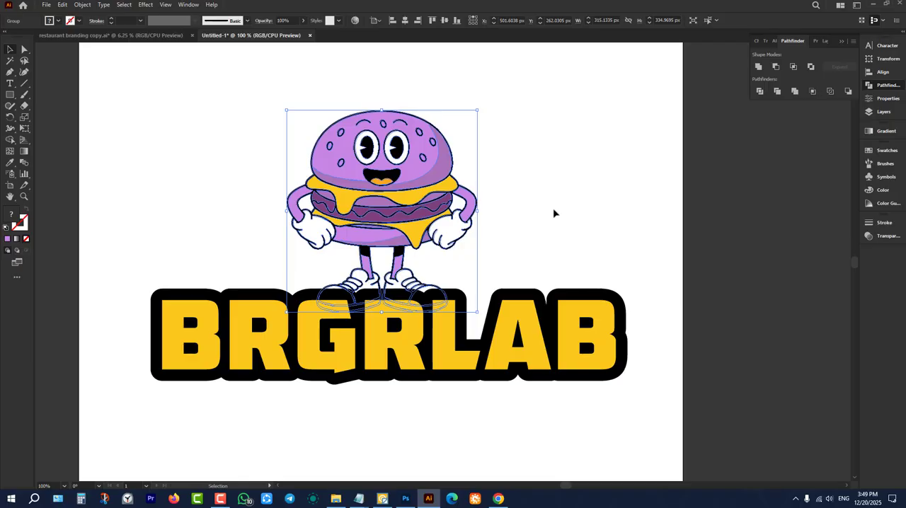
key(a)
key(v)
drag(461, 170, 577, 189)
key(a)
key(ctrl+z)
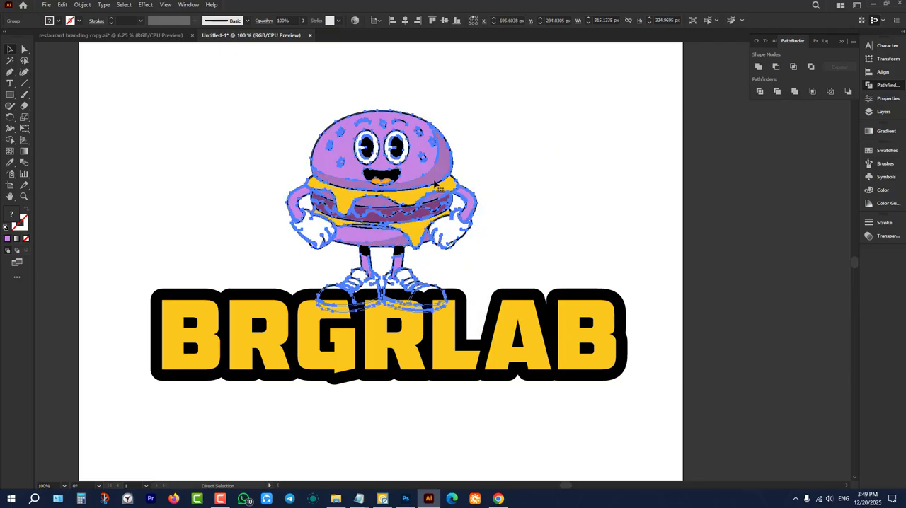
key(v)
click(759, 67)
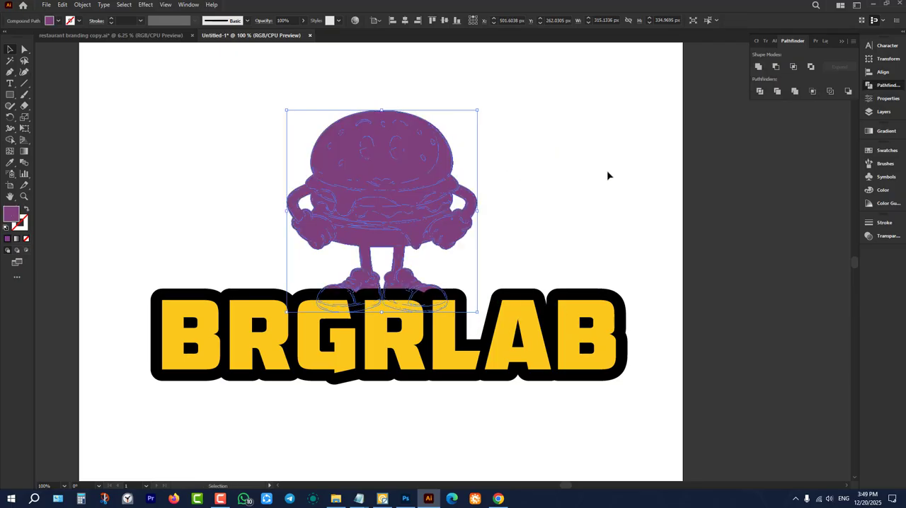
Divide the united silhouette and unite its pieces again to fill the inner gaps beside the arms.
click(760, 93)
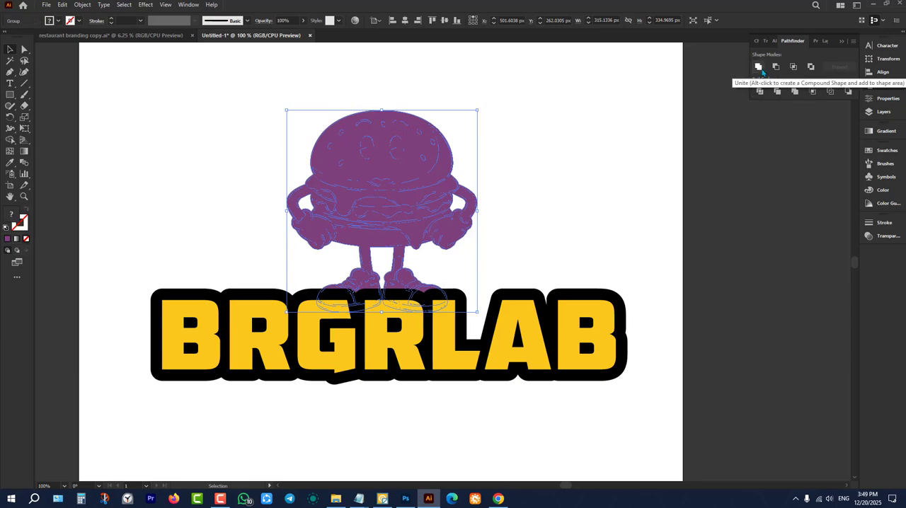
click(580, 185)
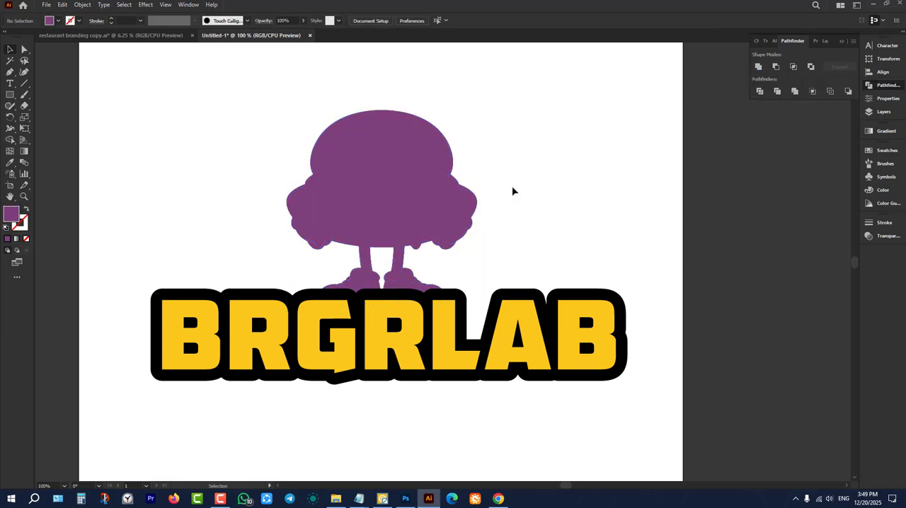
click(380, 164)
click(540, 173)
Offset the solid mascot silhouette by 19 px with round joins.
click(397, 163)
scroll(406, 135, up, 1)
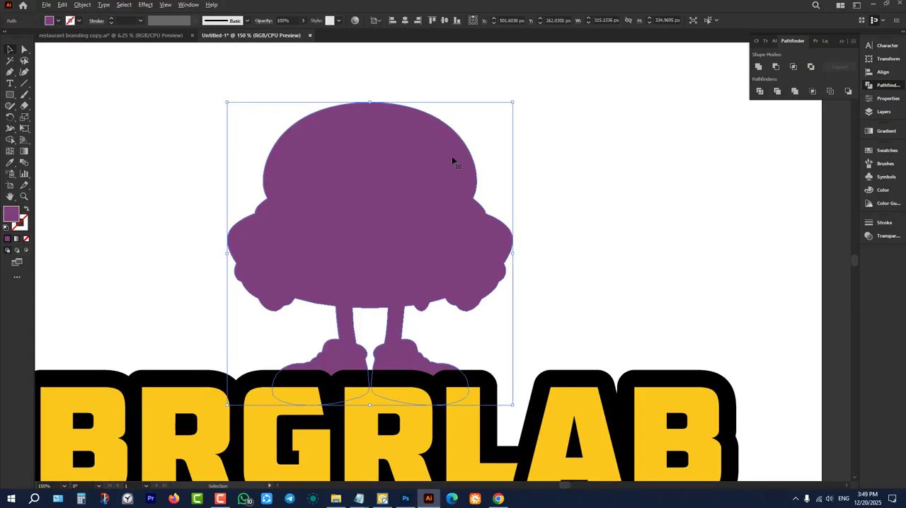
click(84, 5)
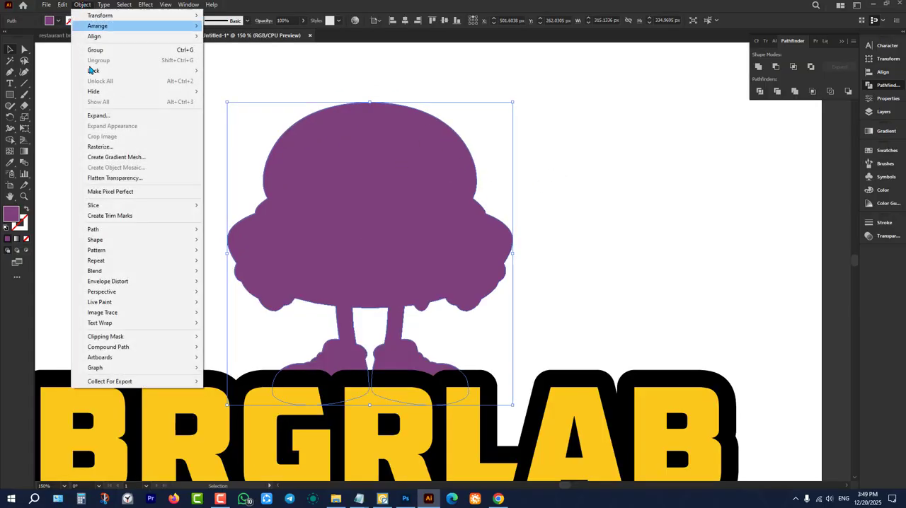
mouse_move(106, 230)
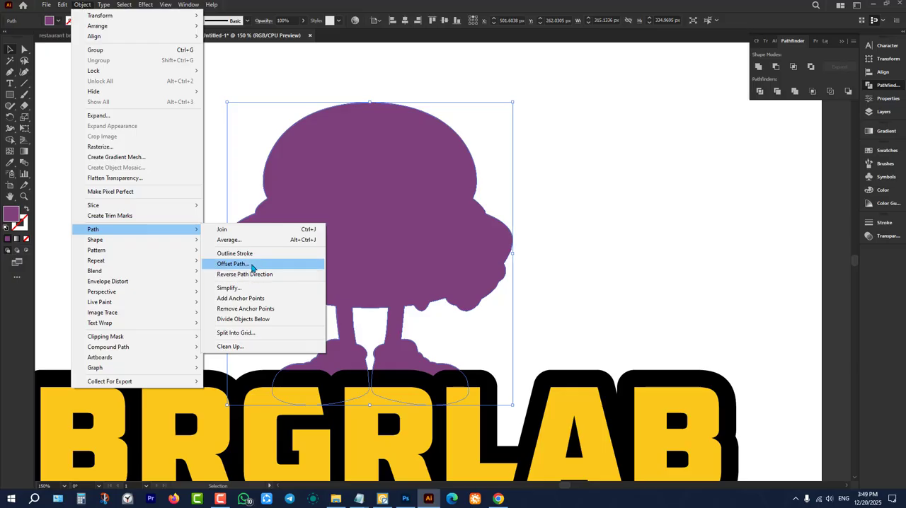
click(287, 265)
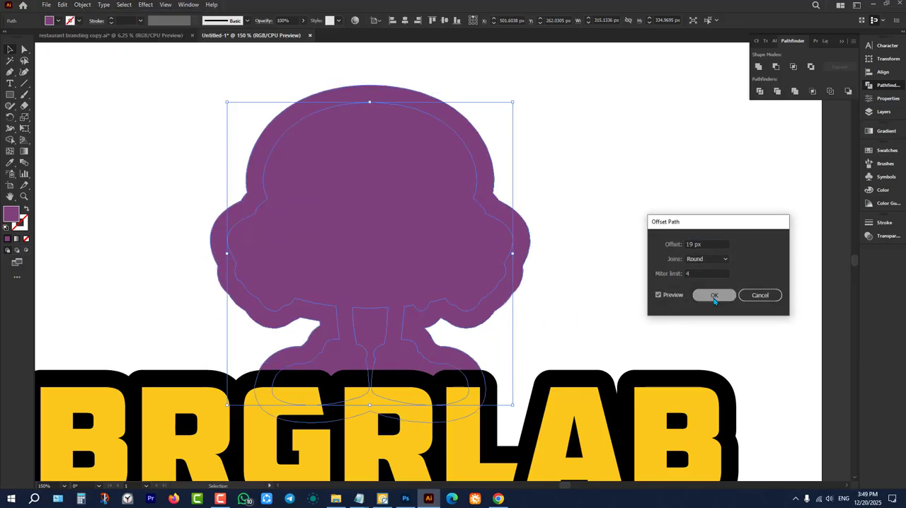
click(714, 296)
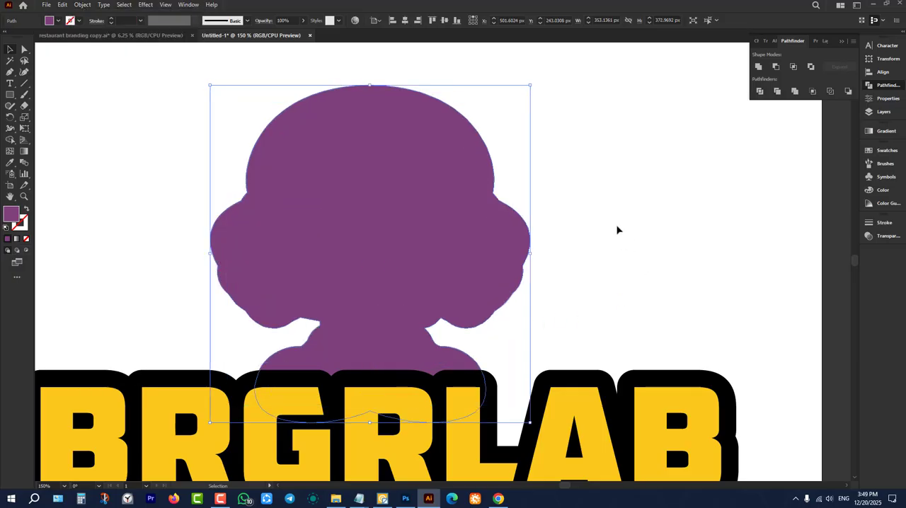
Delete the inner silhouette and send the enlarged offset shape behind the mascot.
click(617, 231)
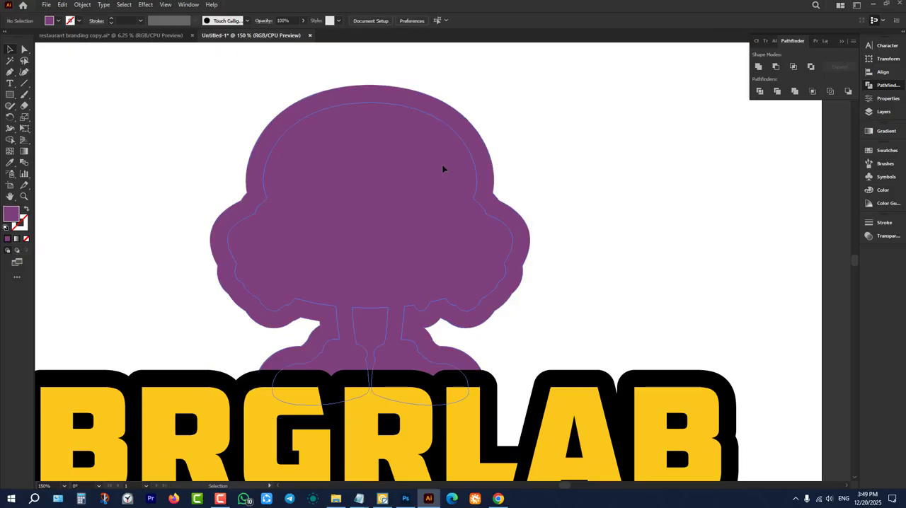
click(444, 168)
click(577, 197)
click(484, 178)
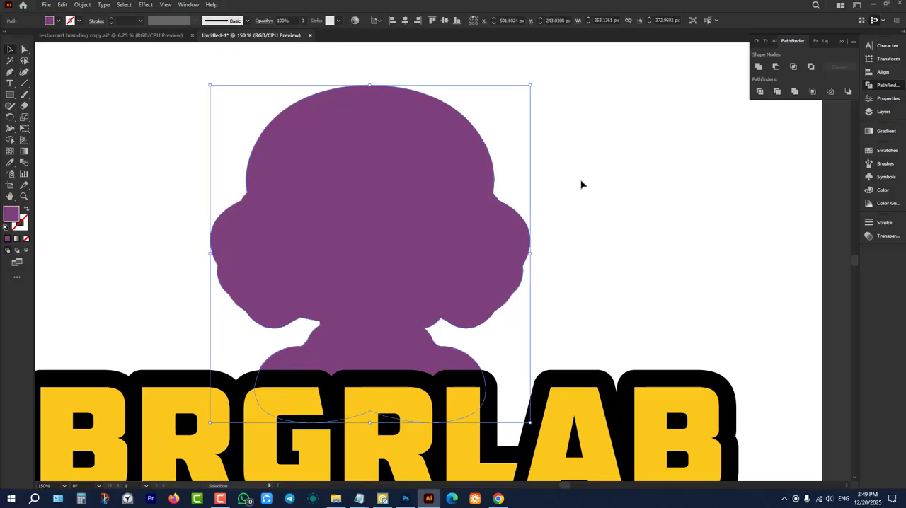
key(ctrl+shift+bracketleft)
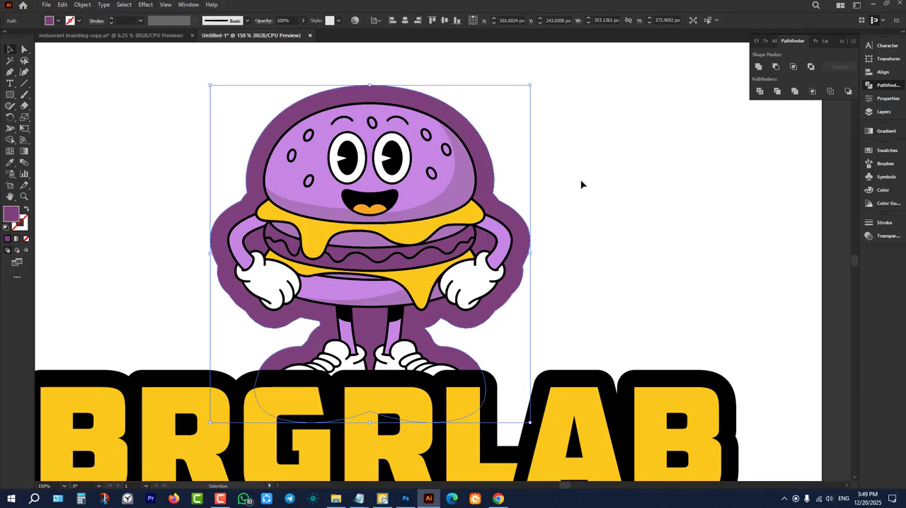
Try sampling the wordmark outline's black onto the mascot's offset outline, and undo the recolour.
click(581, 185)
scroll(585, 184, down, 4)
scroll(599, 233, up, 2)
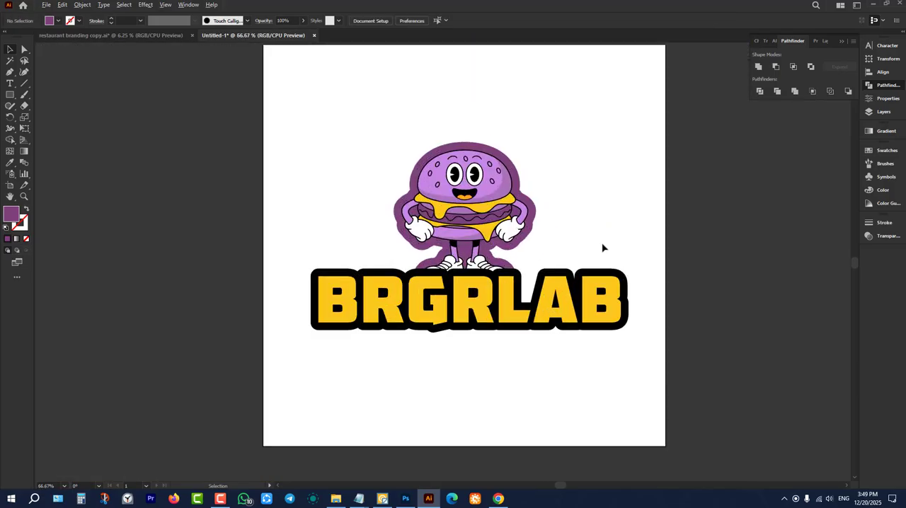
scroll(578, 240, up, 1)
click(514, 187)
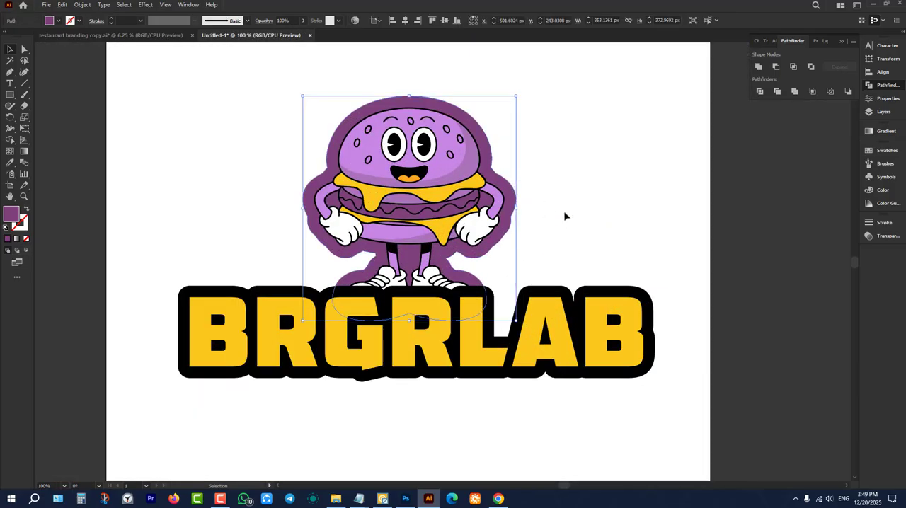
key(i)
click(563, 291)
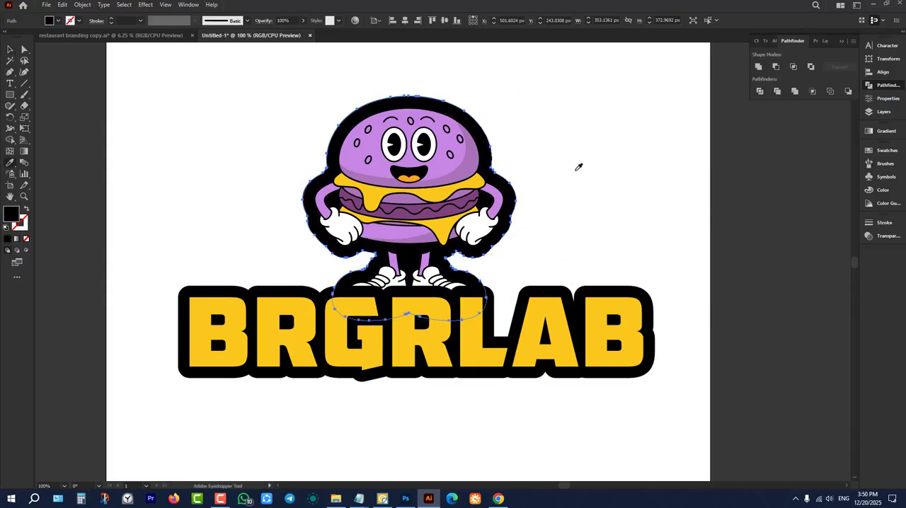
key(ctrl+z)
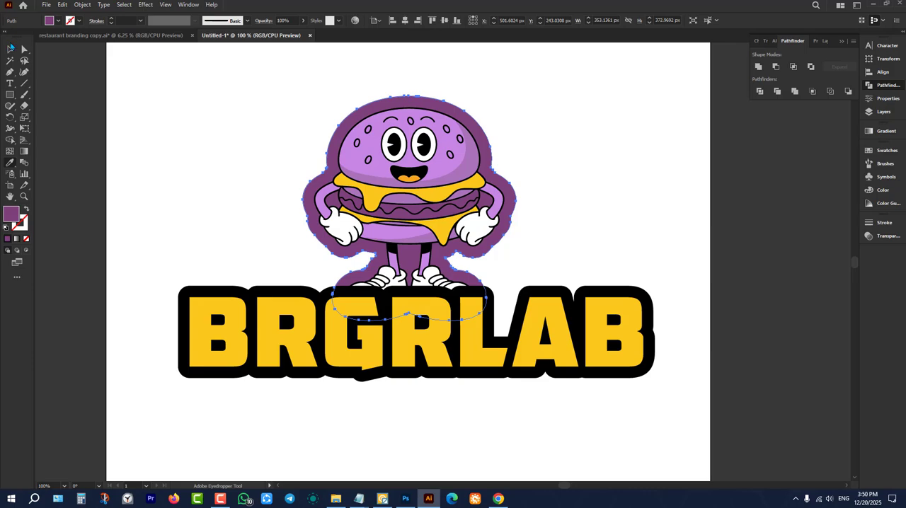
Recolour the BRGRLAB wordmark's offset outline with the dark purple sampled from the mascot's outline.
click(10, 48)
click(174, 158)
click(273, 293)
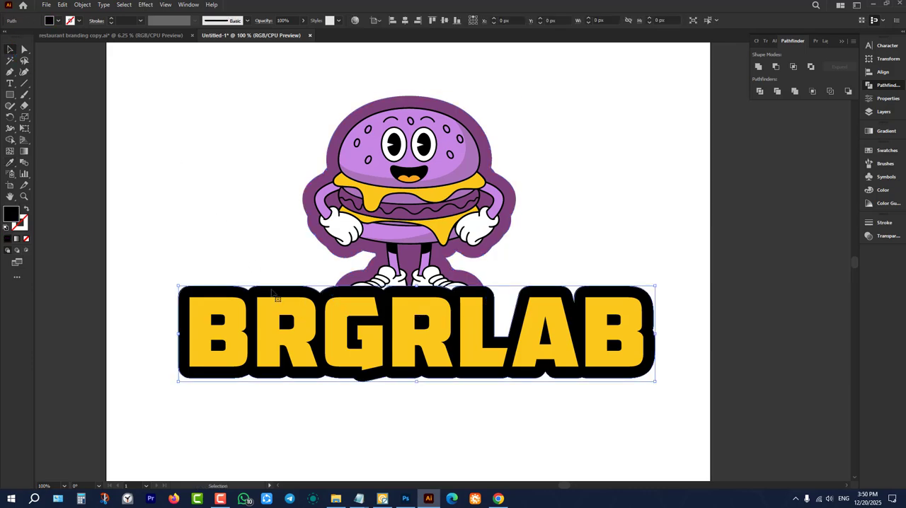
key(i)
click(312, 209)
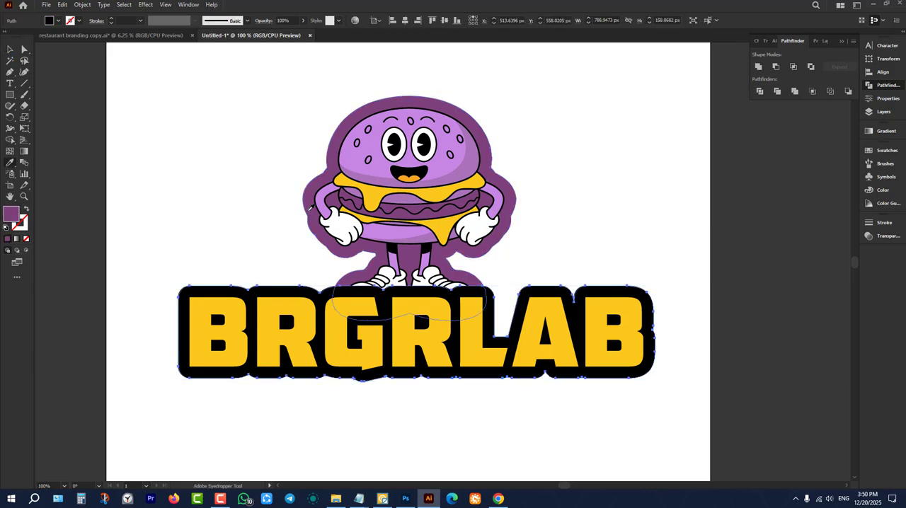
key(v)
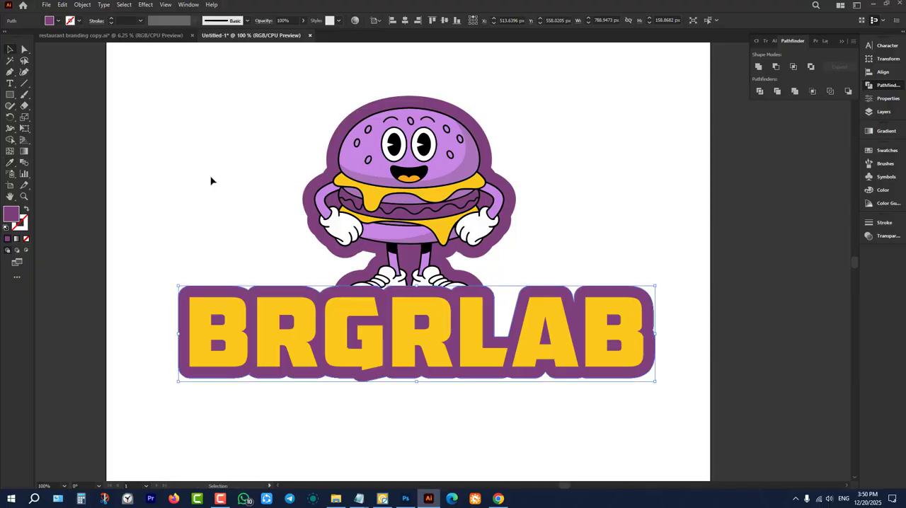
click(210, 177)
scroll(263, 275, down, 1)
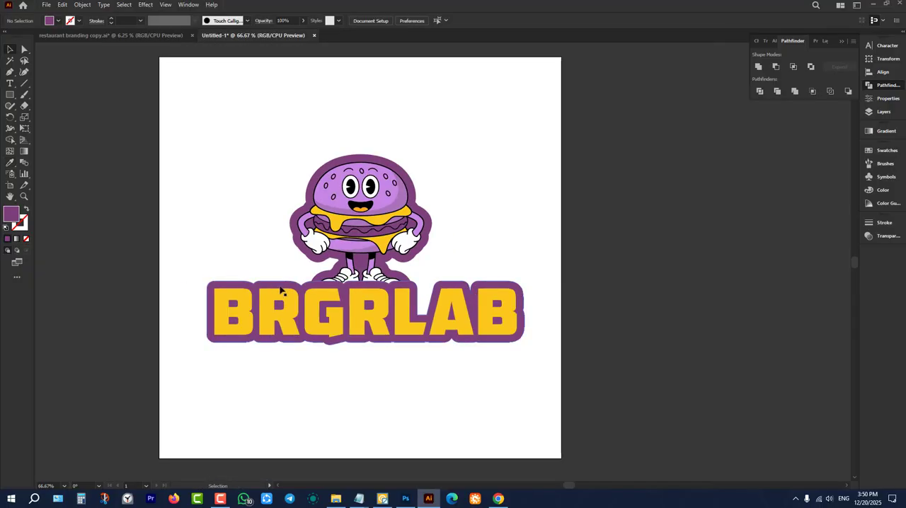
scroll(273, 283, up, 2)
scroll(259, 296, up, 1)
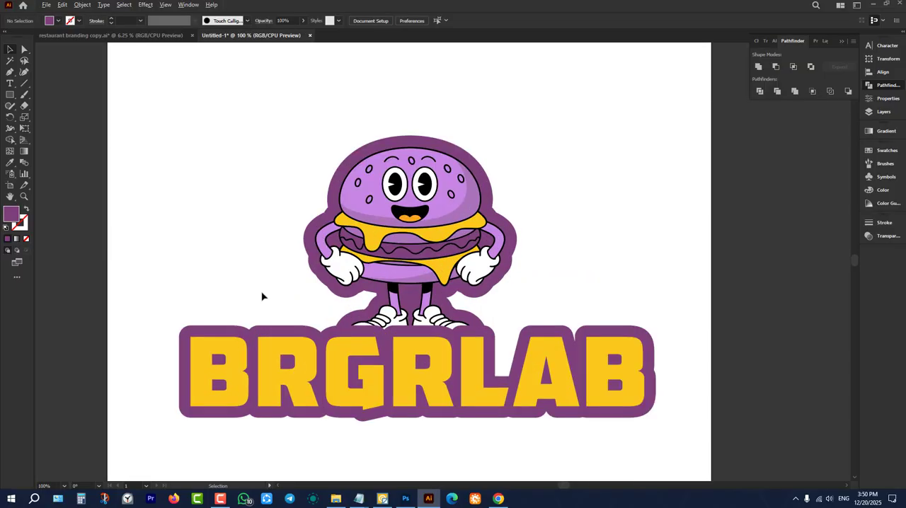
Fill the offset outlines of both the mascot and the wordmark with the bun's light purple.
click(318, 223)
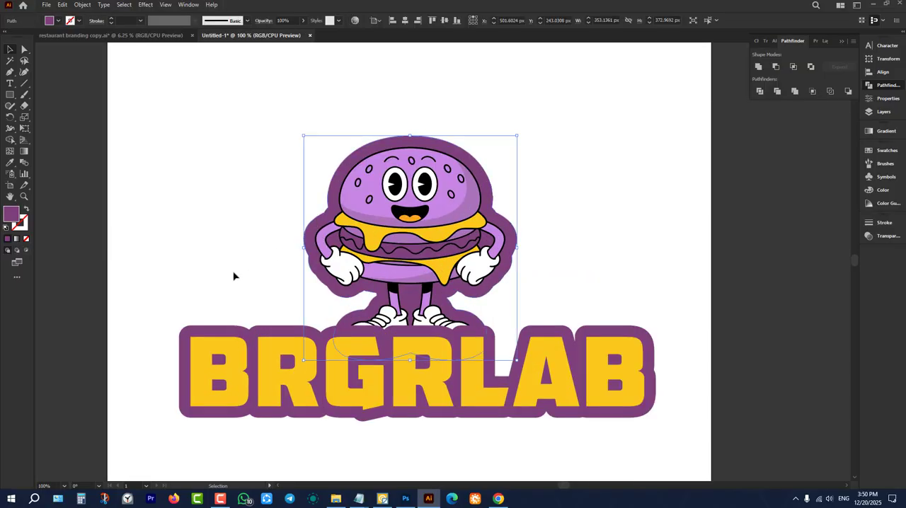
key(i)
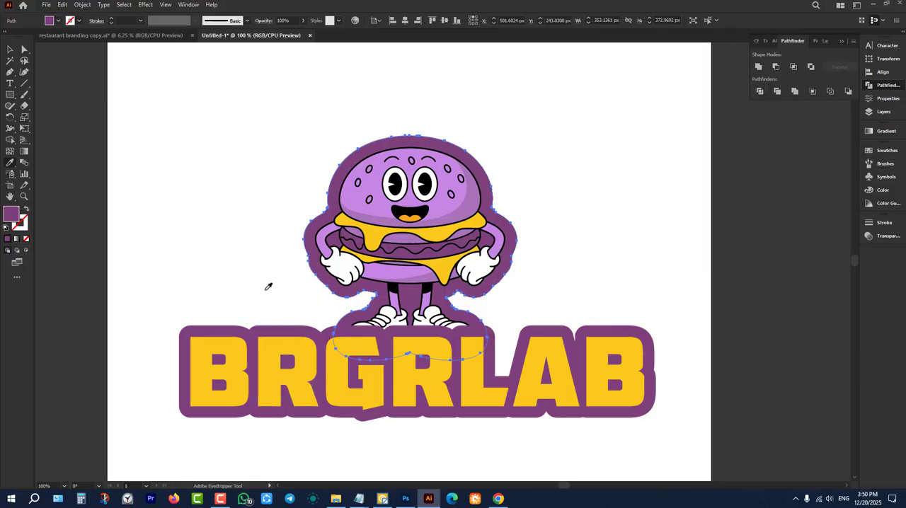
click(360, 190)
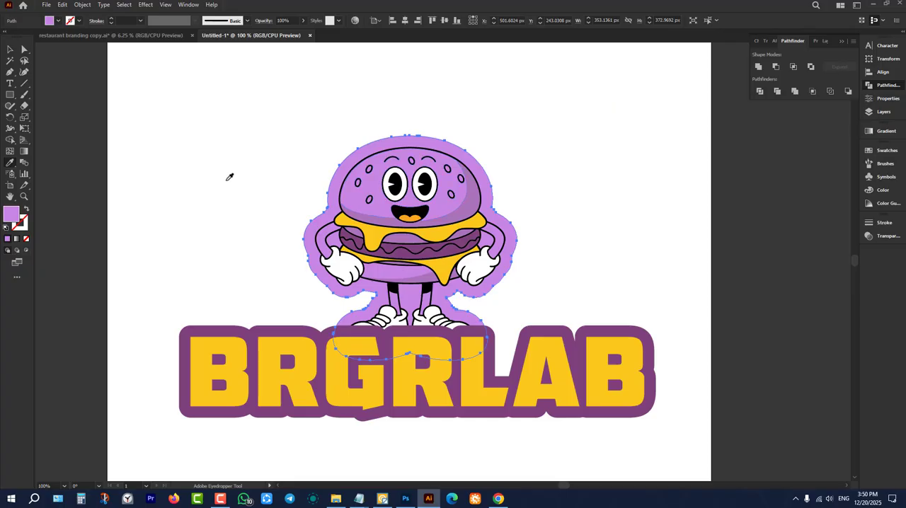
ctrl+click(247, 255)
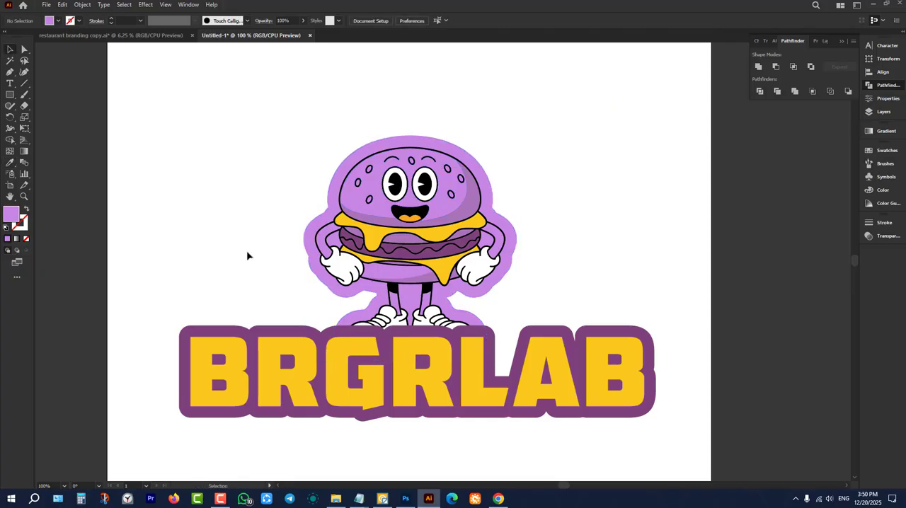
ctrl+click(299, 334)
click(329, 286)
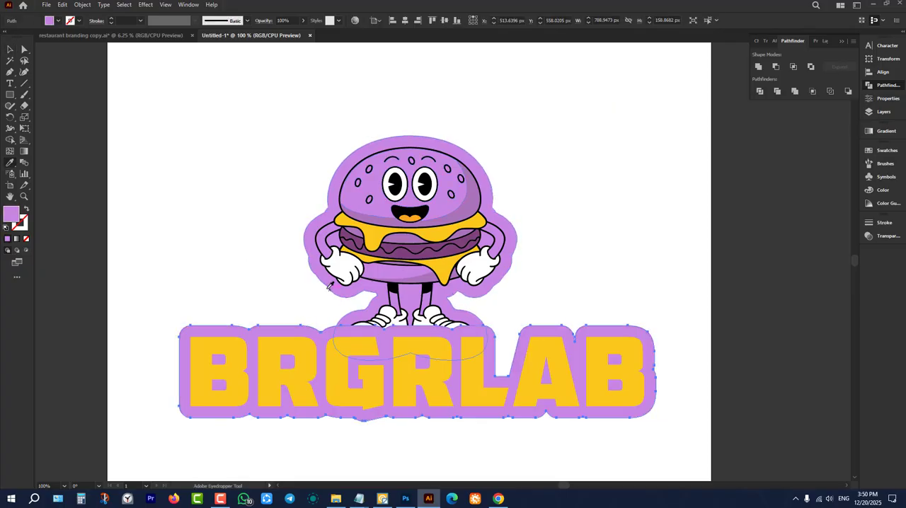
Fill the BRGRLAB lettering with black sampled from the mascot.
ctrl+click(285, 354)
click(399, 284)
ctrl+click(241, 260)
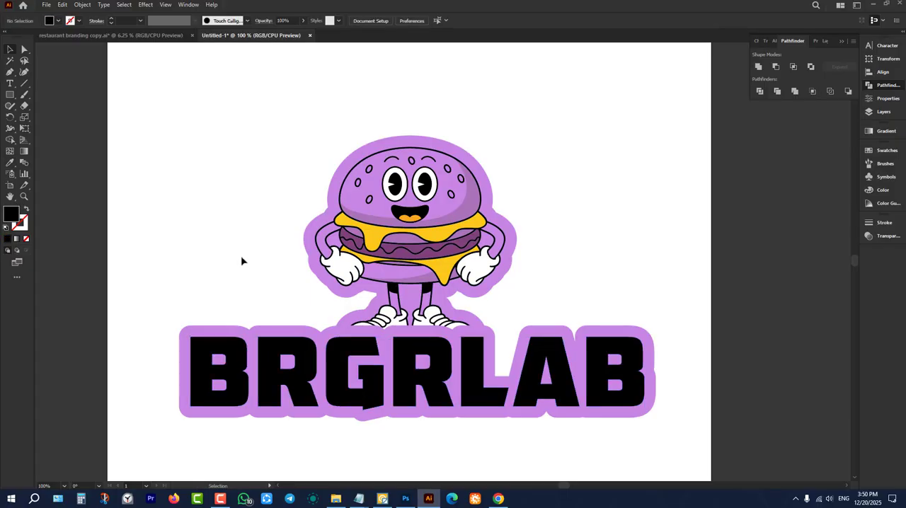
Examine how the Fatty's reference logo colours its mascot, lettering and outline in comparison with the BRGRLAB logo.
scroll(243, 261, up, 1)
scroll(289, 232, down, 4)
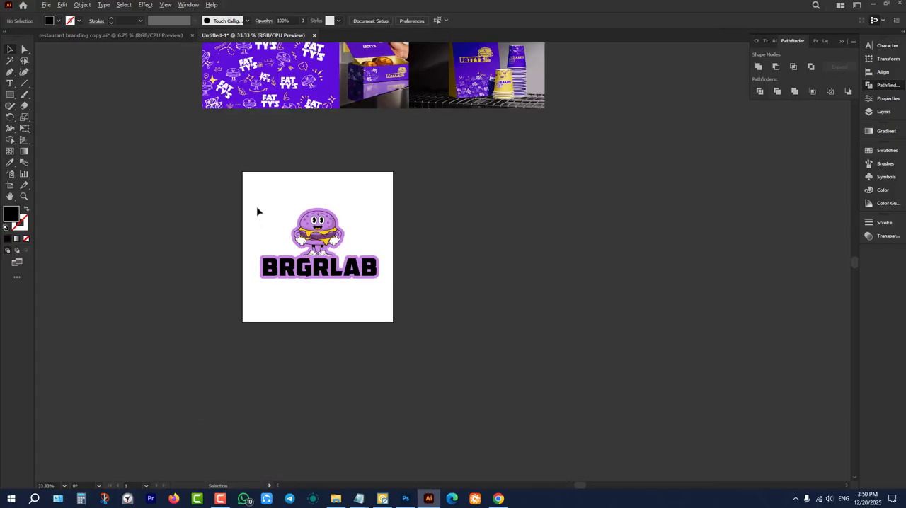
scroll(382, 205, up, 2)
scroll(382, 206, up, 3)
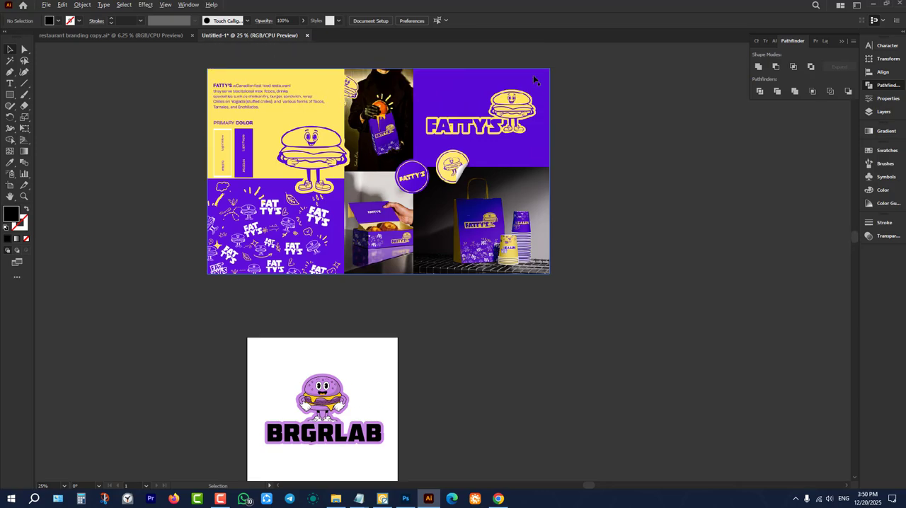
scroll(508, 137, up, 1)
scroll(507, 138, up, 4)
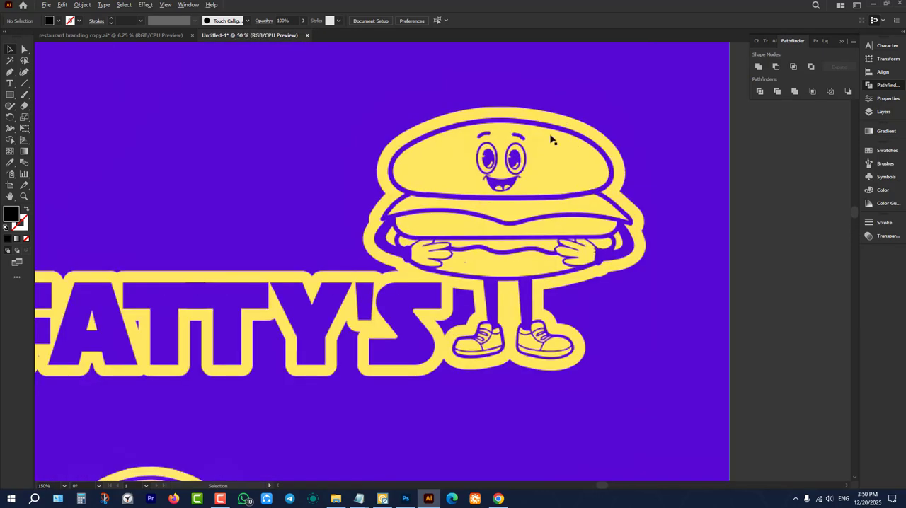
scroll(550, 142, down, 5)
scroll(412, 294, down, 3)
scroll(318, 372, down, 2)
scroll(297, 337, up, 2)
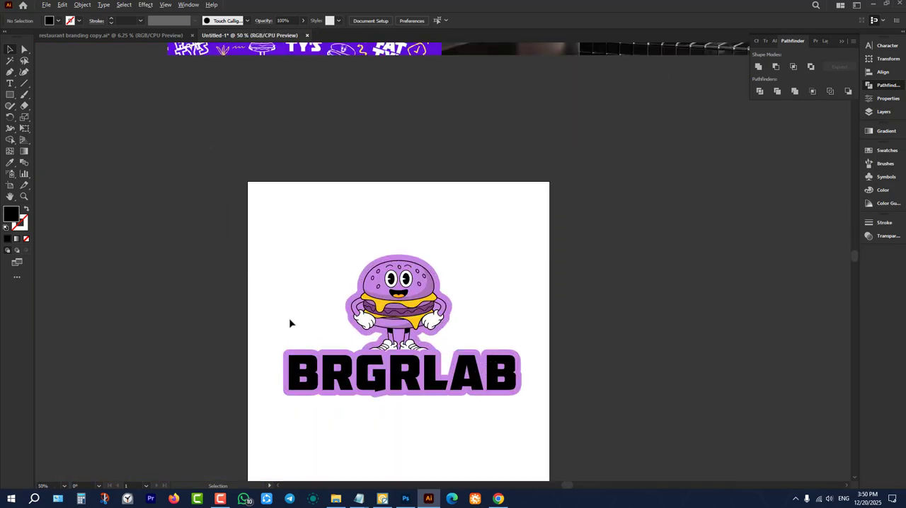
scroll(319, 340, down, 1)
scroll(400, 318, up, 1)
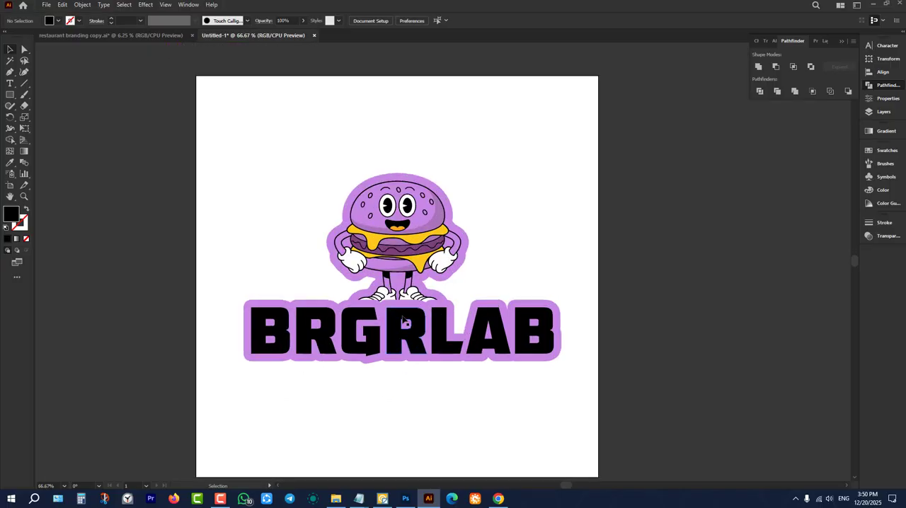
Fill the BRGRLAB lettering with the dark purple sampled from the burger patty.
click(402, 320)
key(i)
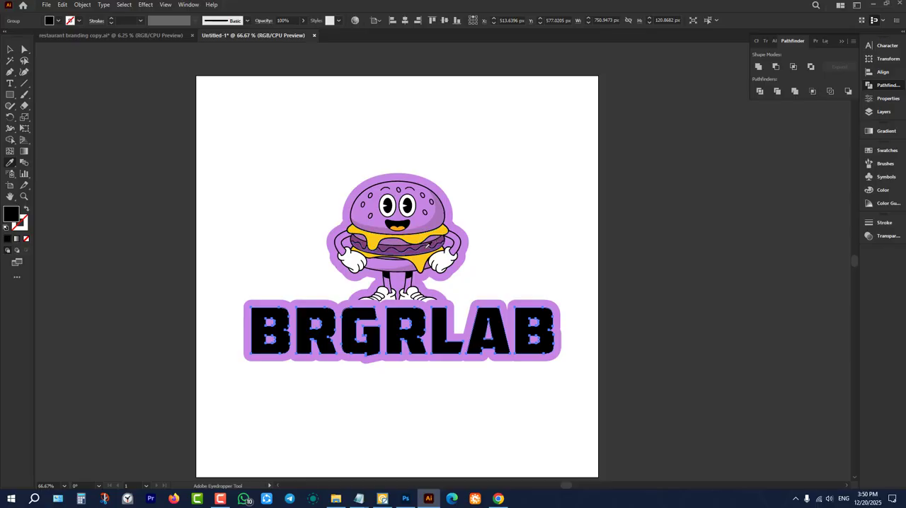
click(447, 235)
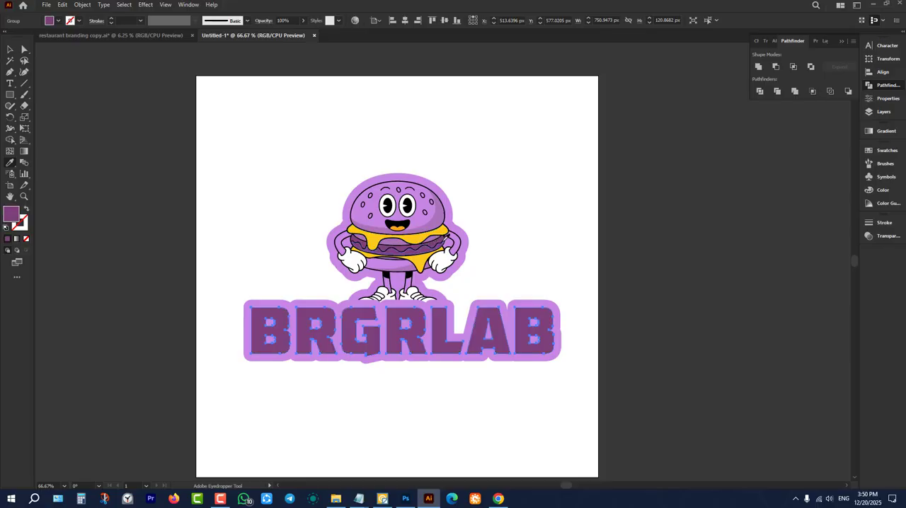
key(v)
click(531, 204)
scroll(523, 202, up, 1)
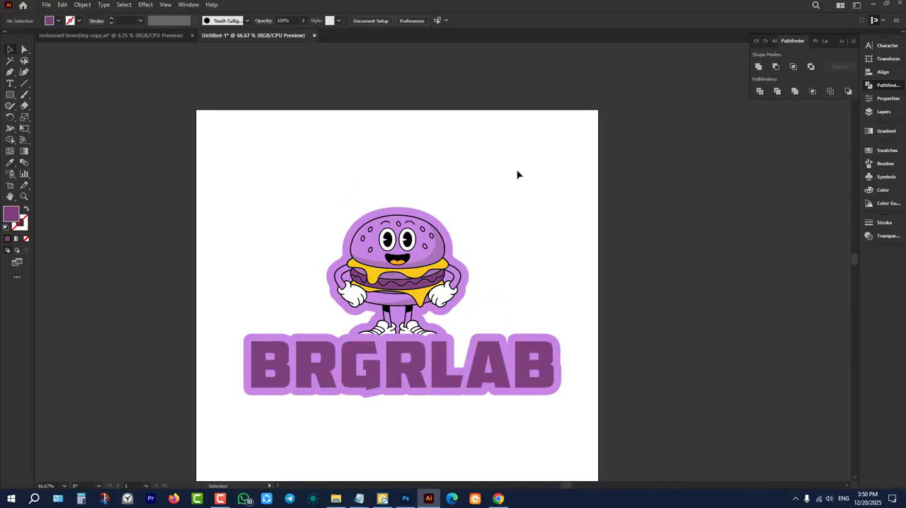
scroll(518, 175, down, 3)
scroll(519, 178, up, 3)
scroll(521, 216, down, 1)
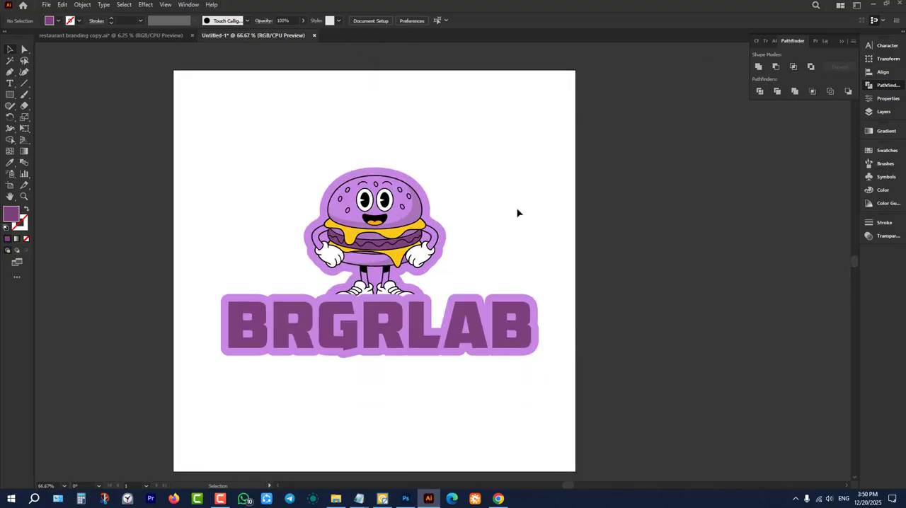
Delete the light purple offset outlines behind the mascot and the wordmark.
click(438, 238)
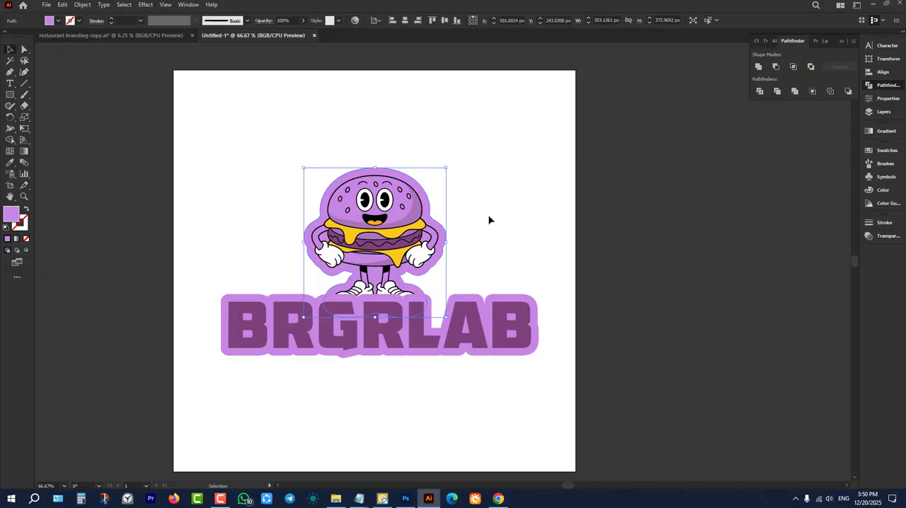
key(Delete)
click(440, 296)
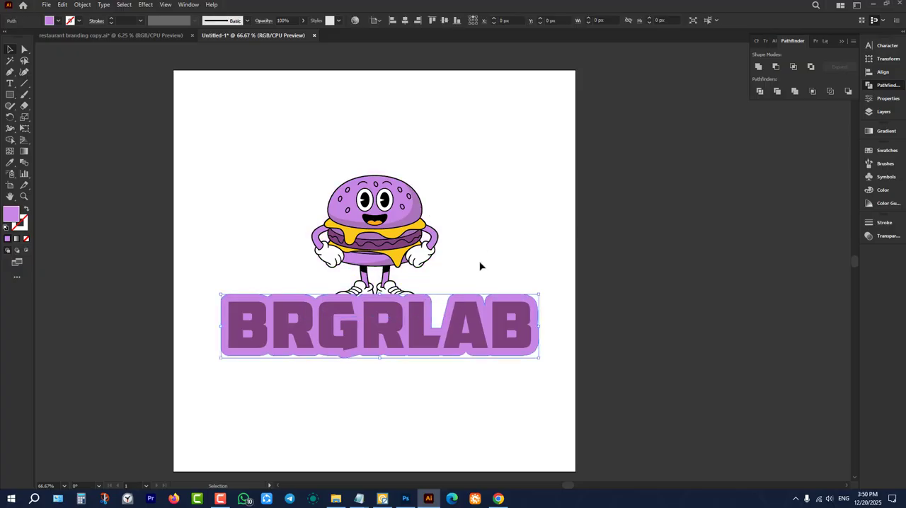
key(Delete)
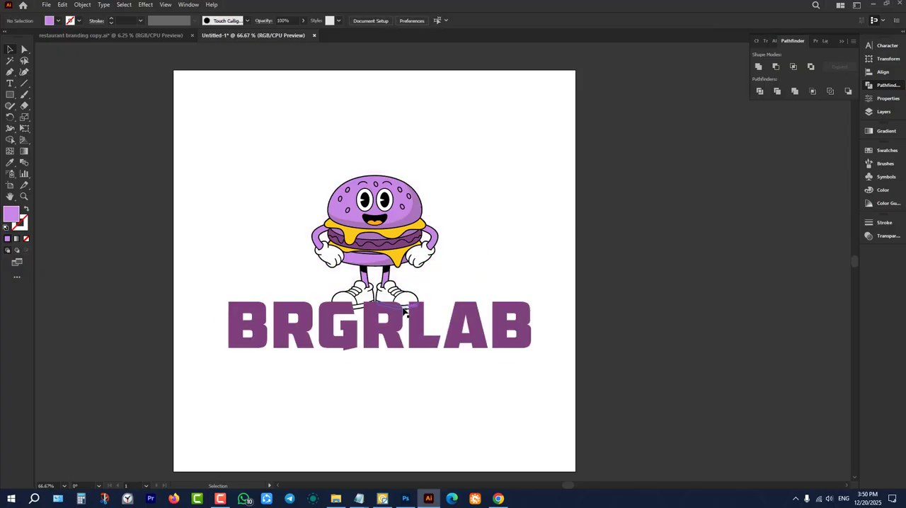
Position the BRGRLAB lettering just below the mascot's shoes, leaving a small gap.
drag(396, 330, 397, 354)
click(388, 403)
scroll(418, 298, down, 3)
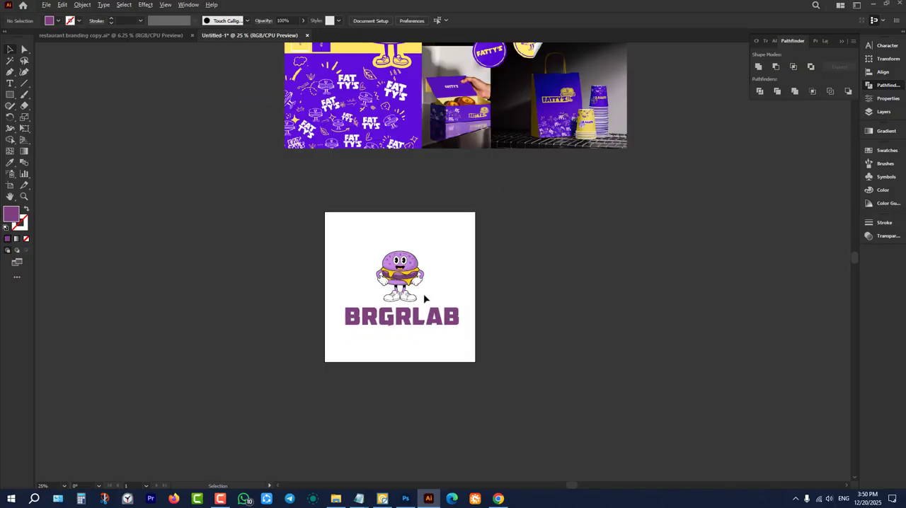
scroll(429, 298, up, 2)
scroll(433, 305, down, 3)
scroll(516, 192, up, 2)
scroll(515, 193, up, 2)
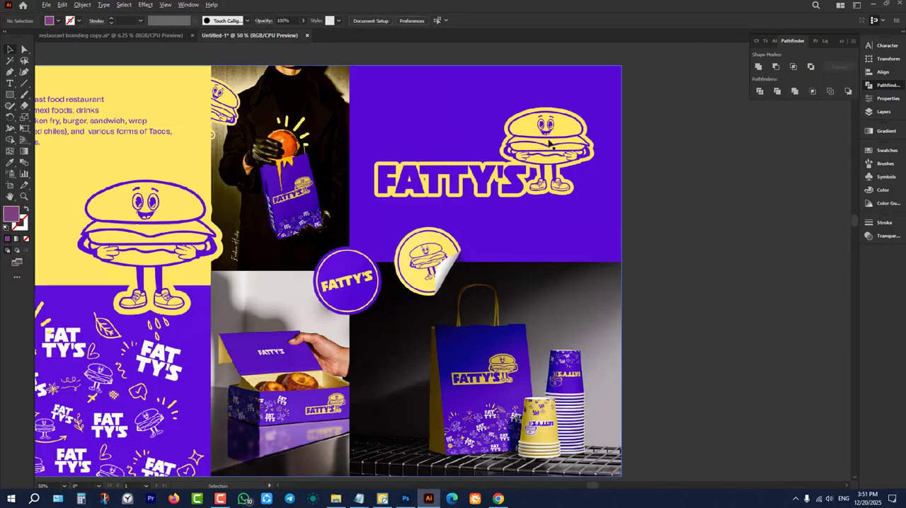
scroll(495, 226, down, 2)
scroll(467, 301, down, 2)
scroll(467, 301, up, 5)
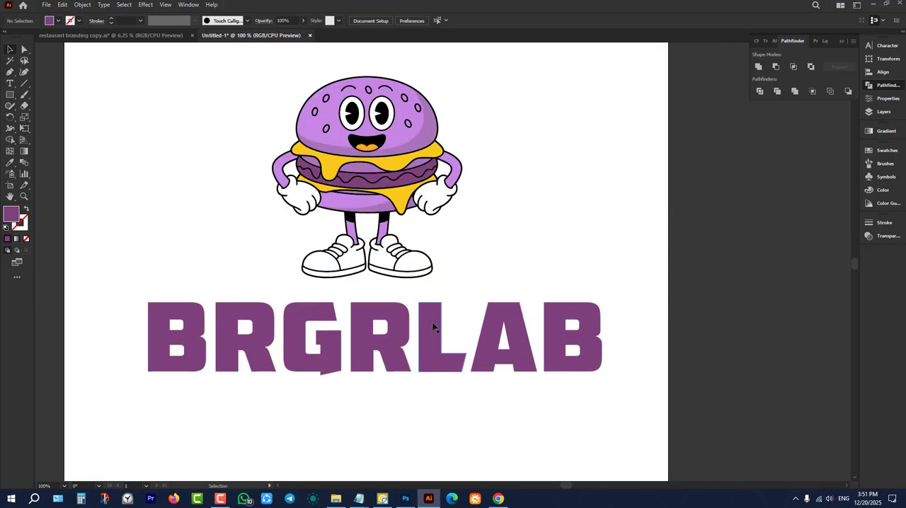
drag(432, 326, 434, 315)
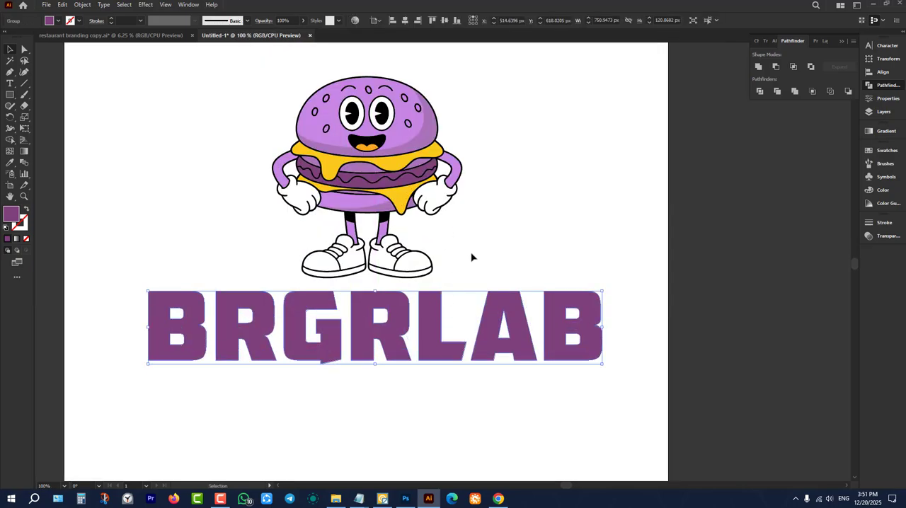
click(471, 257)
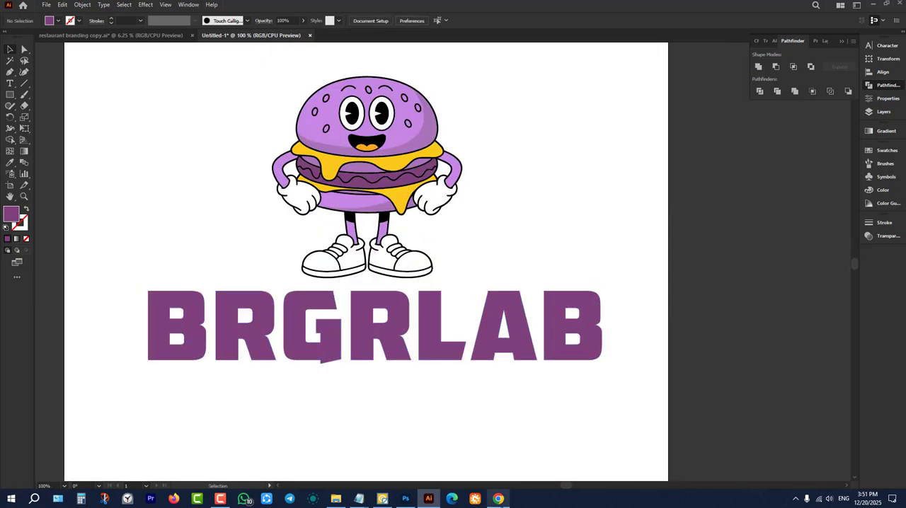
Switch to the browser and review the open ChatGPT, ImagePrompt, Google Translate and Pinterest pages and the bookmarked AI tools.
click(499, 499)
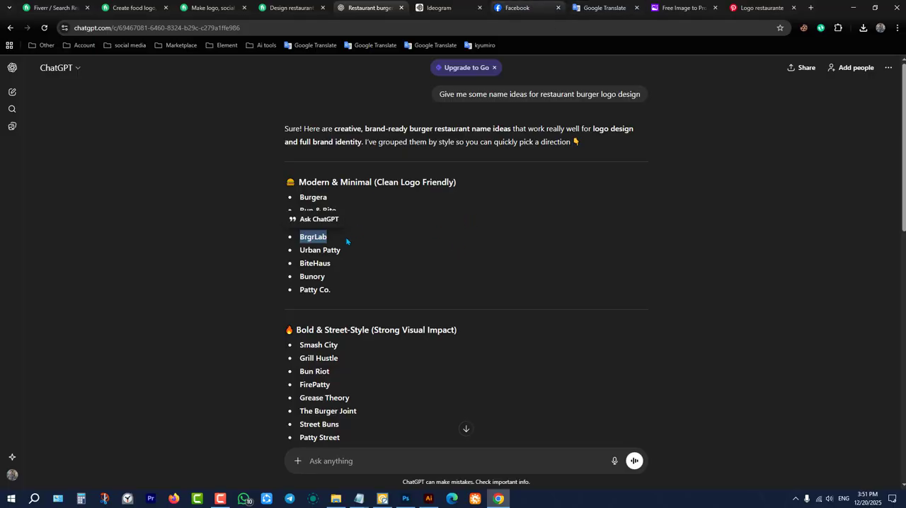
click(320, 244)
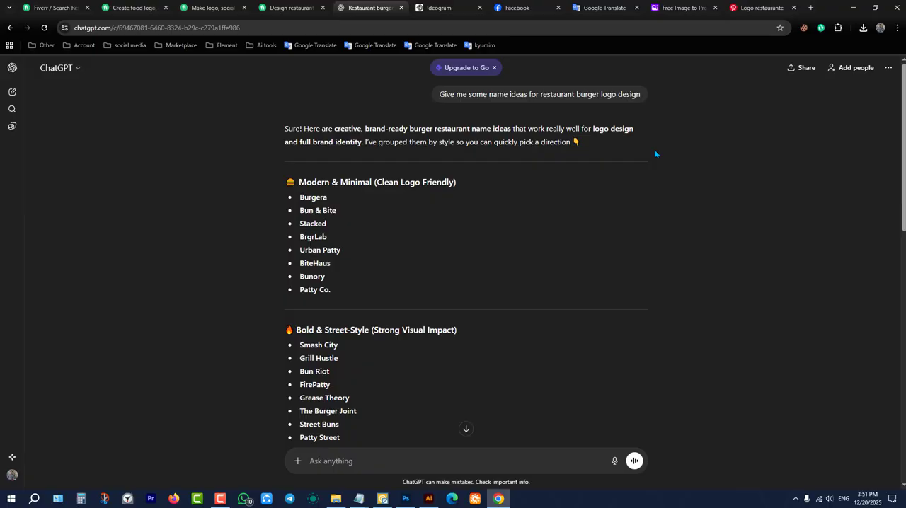
click(667, 6)
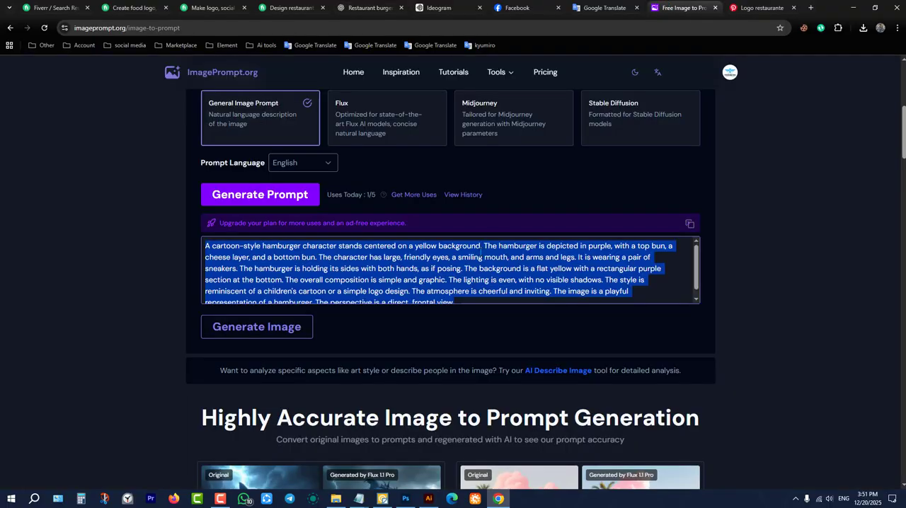
scroll(480, 252, up, 5)
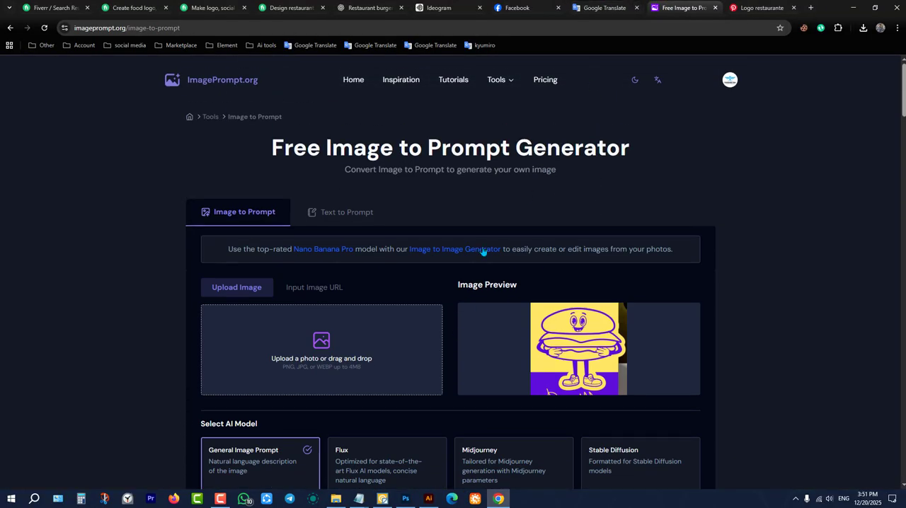
click(603, 8)
click(434, 165)
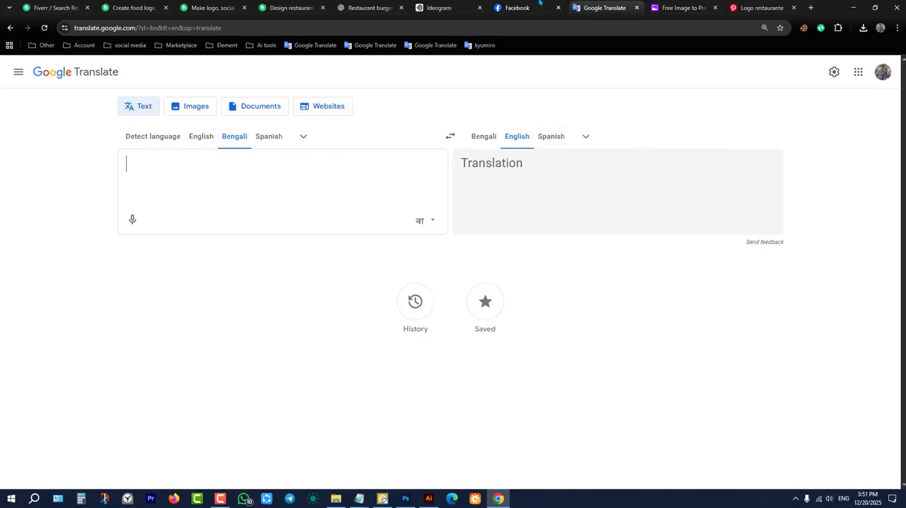
click(539, 3)
click(684, 6)
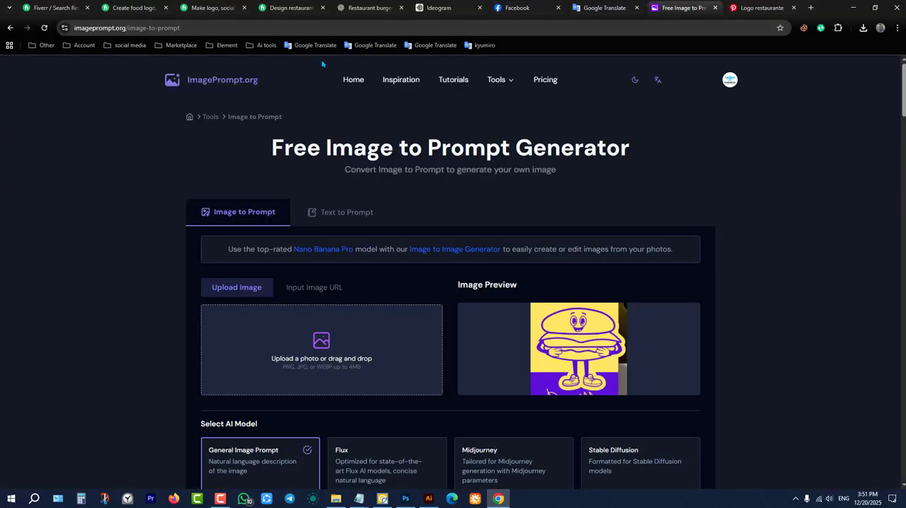
click(230, 46)
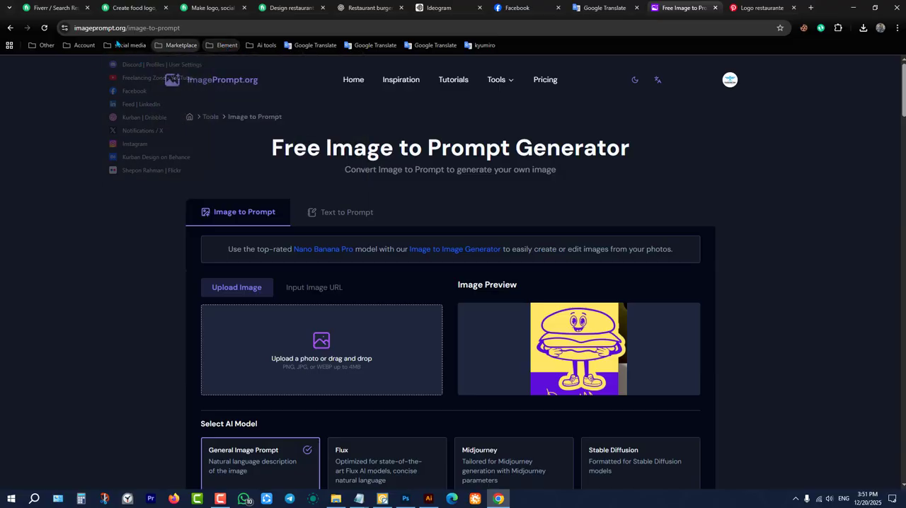
mouse_move(265, 47)
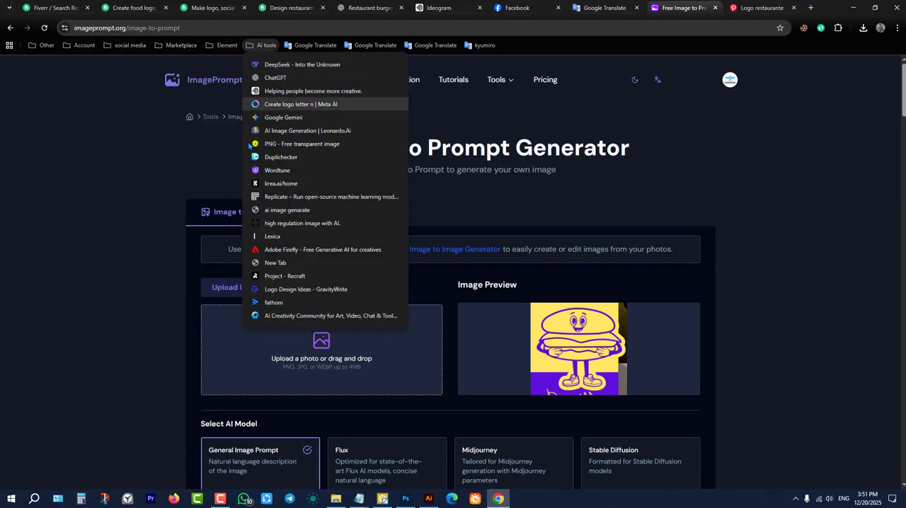
click(598, 57)
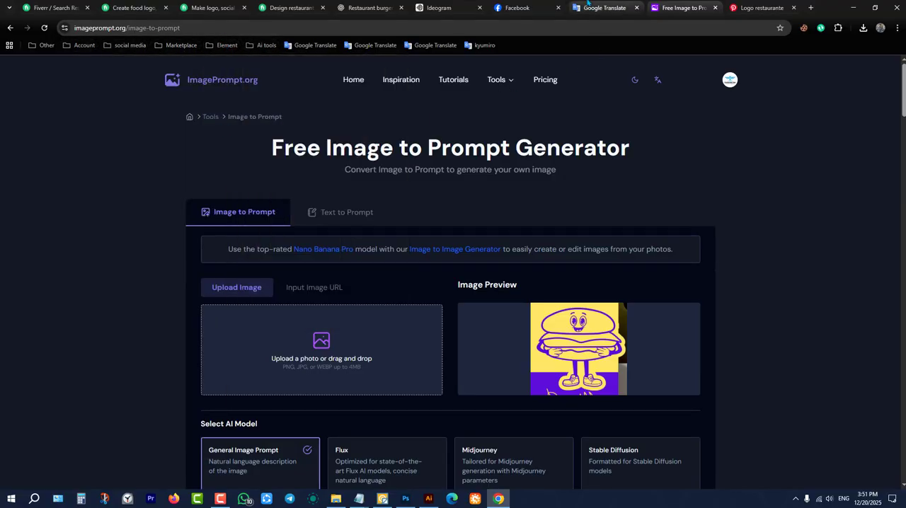
click(523, 7)
click(604, 7)
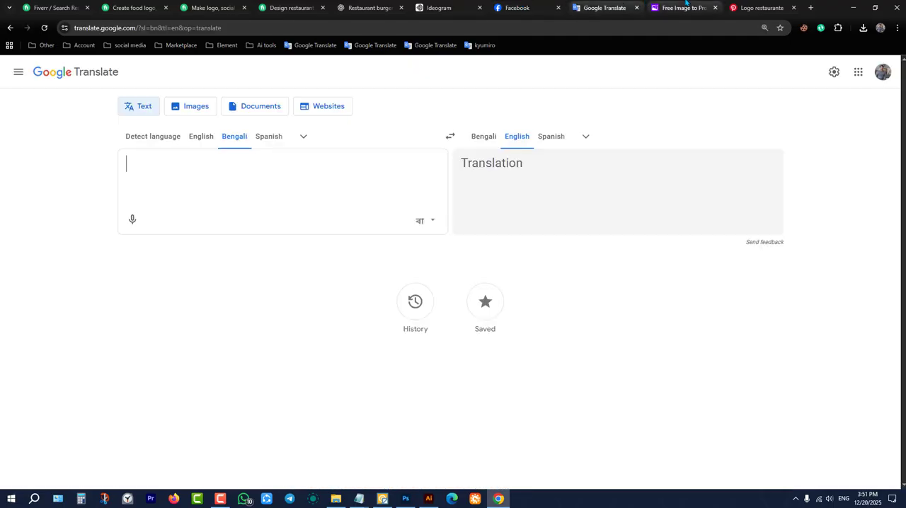
click(684, 7)
click(761, 7)
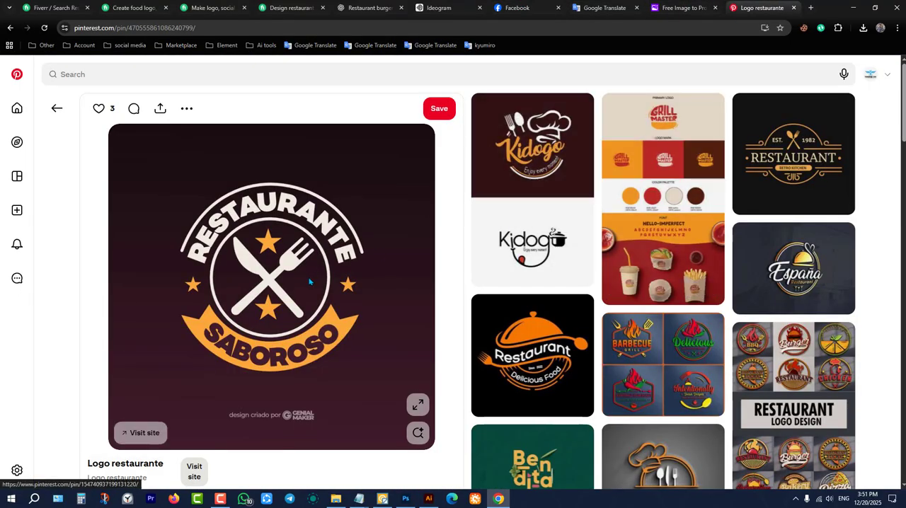
Examine the generated crossed-spoons restaurant icon with the circle behind it in Ideogram.
click(368, 6)
click(439, 7)
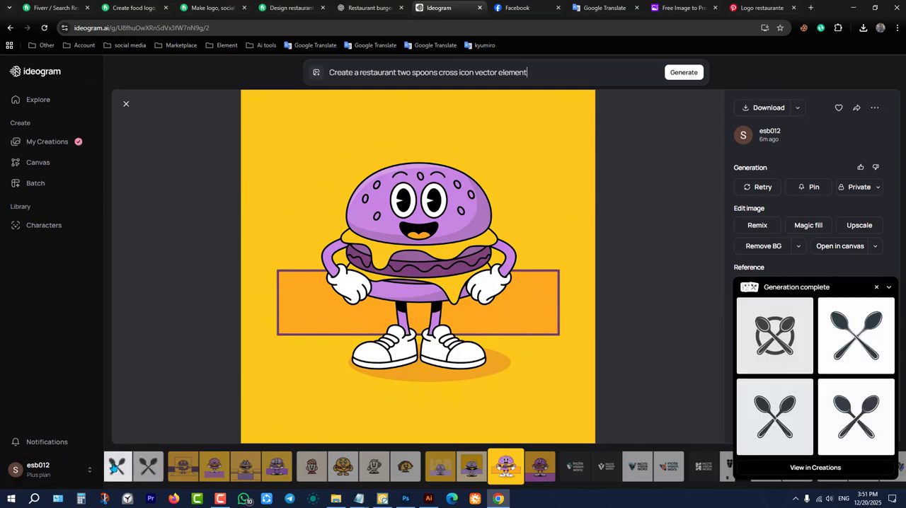
click(116, 470)
click(190, 473)
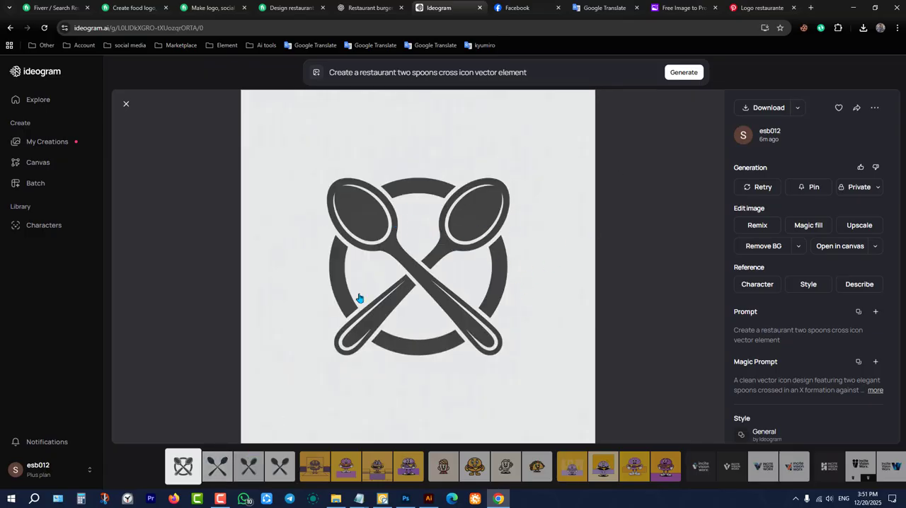
Copy the Restaurante Saboroso badge image from Pinterest and paste it into the BRGRLAB logo document in Illustrator.
click(693, 6)
click(761, 7)
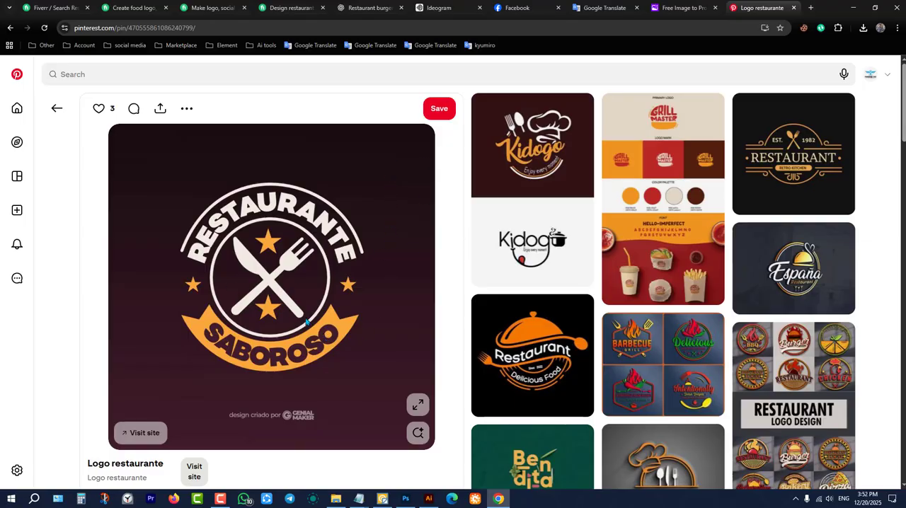
right_click(354, 211)
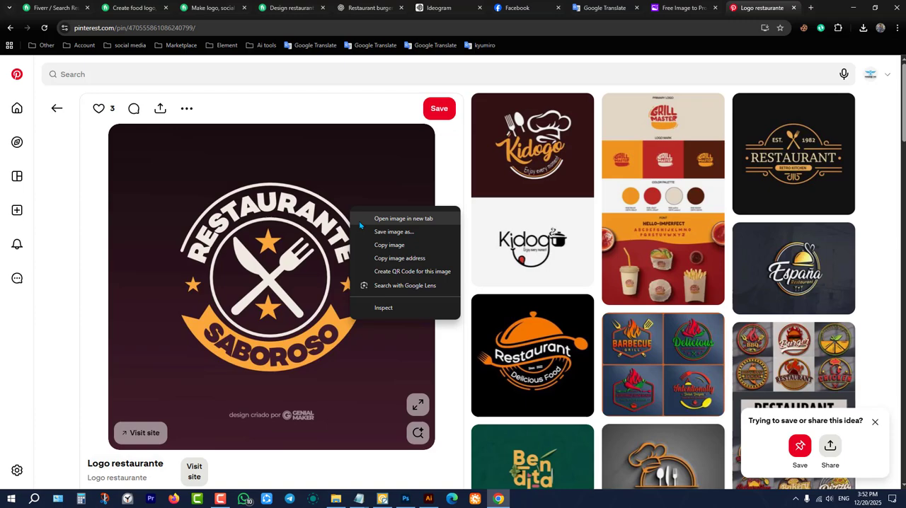
click(388, 247)
click(430, 499)
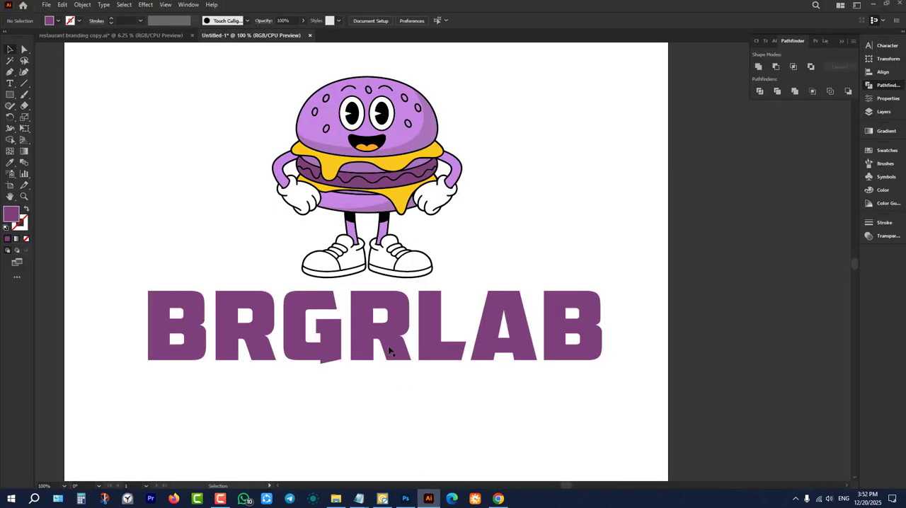
scroll(389, 351, down, 4)
key(ctrl+v)
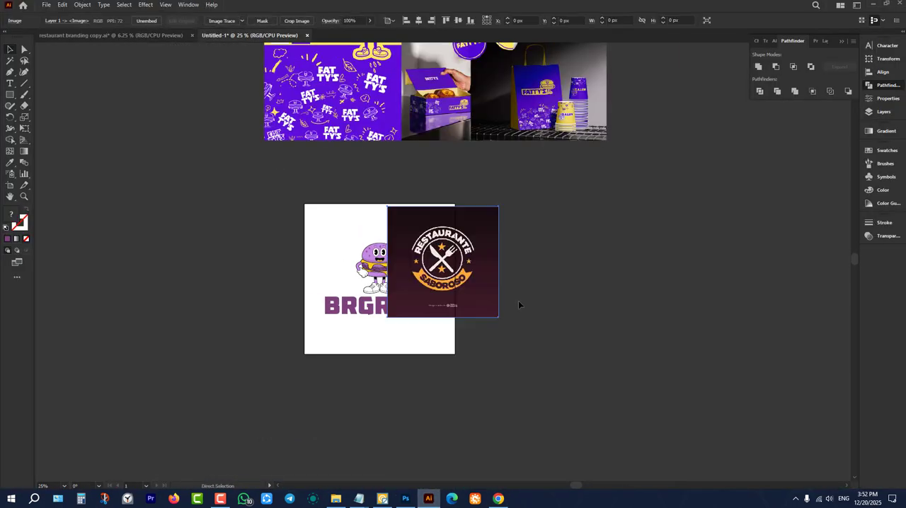
Move the pasted Restaurante Saboroso badge off the artboard, beside the BRGRLAB logo with a clear gap between them.
drag(430, 269, 213, 273)
scroll(186, 249, up, 2)
scroll(343, 196, up, 2)
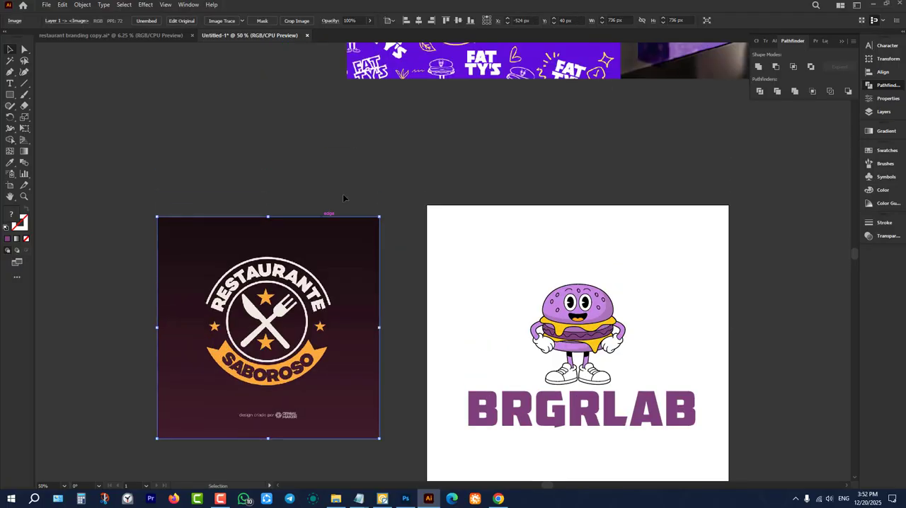
click(345, 193)
drag(361, 311, 300, 323)
click(339, 290)
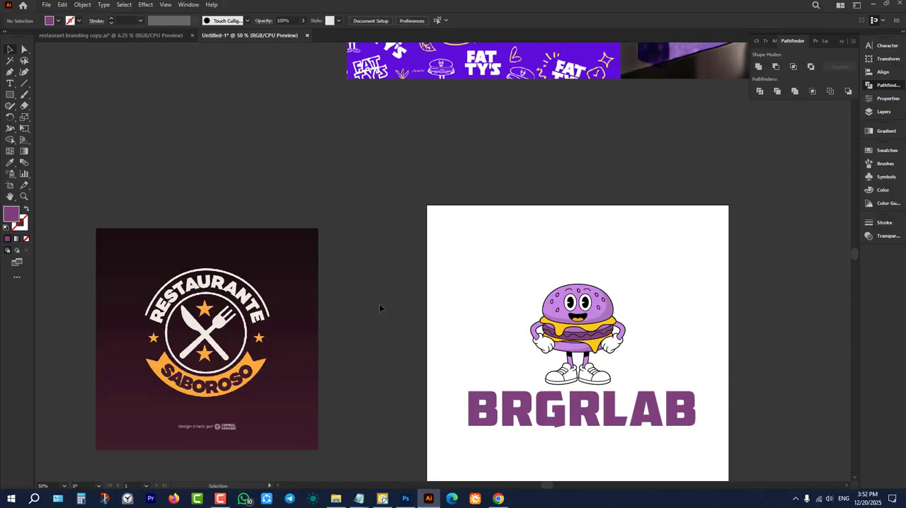
Check the restaurant branding copy document, then return to Pinterest and examine the restaurant logos related to the badge pin.
click(121, 36)
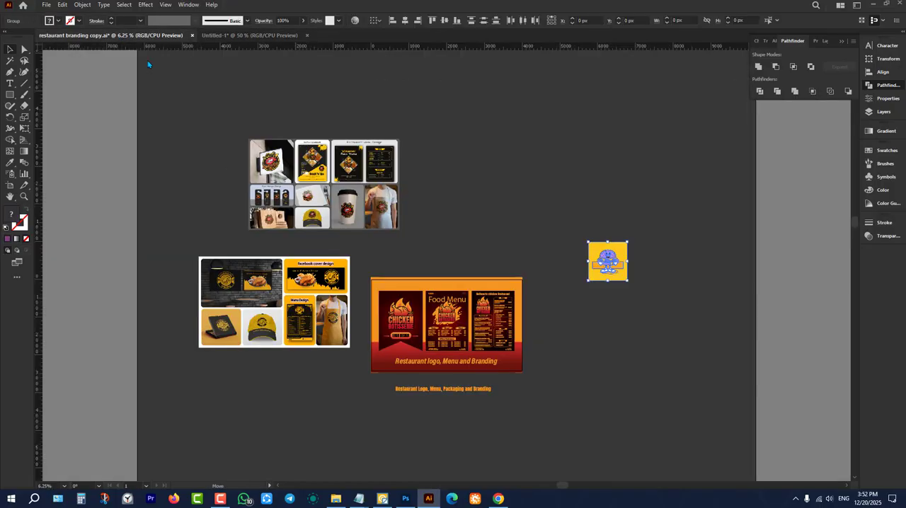
click(872, 4)
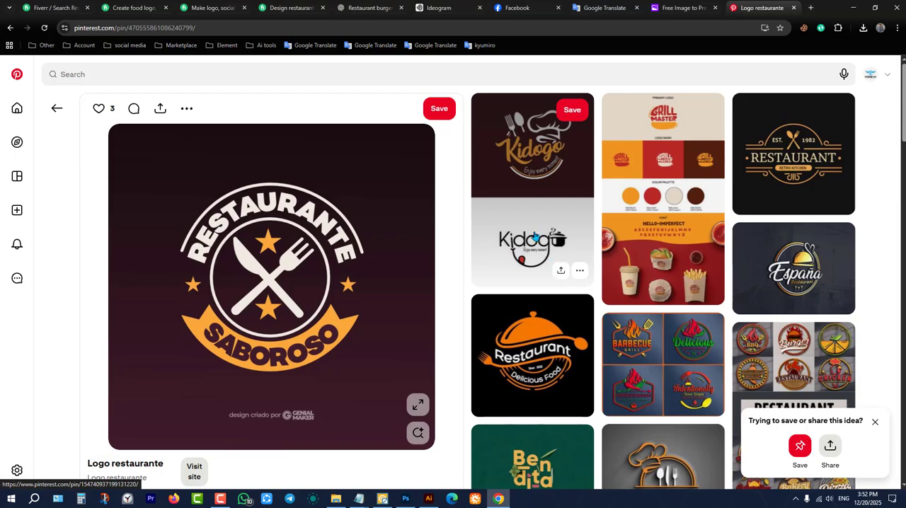
scroll(570, 283, down, 4)
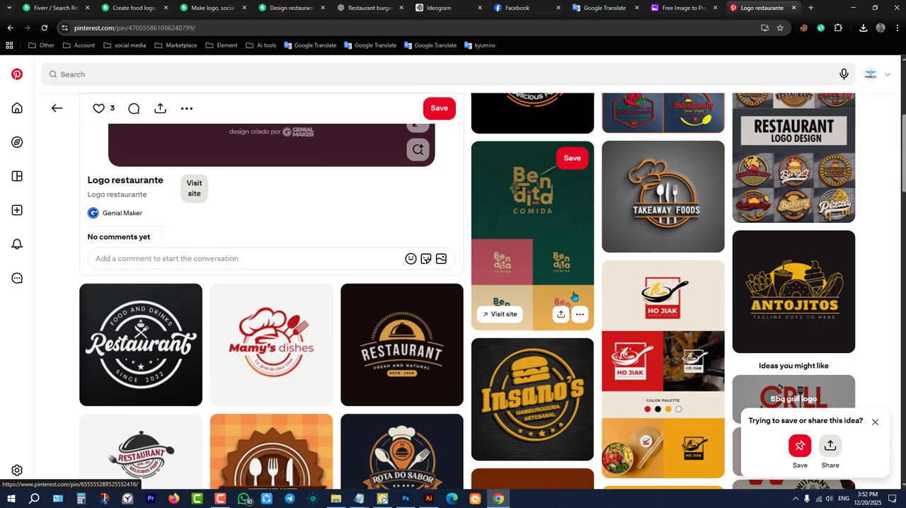
click(875, 422)
scroll(510, 279, up, 4)
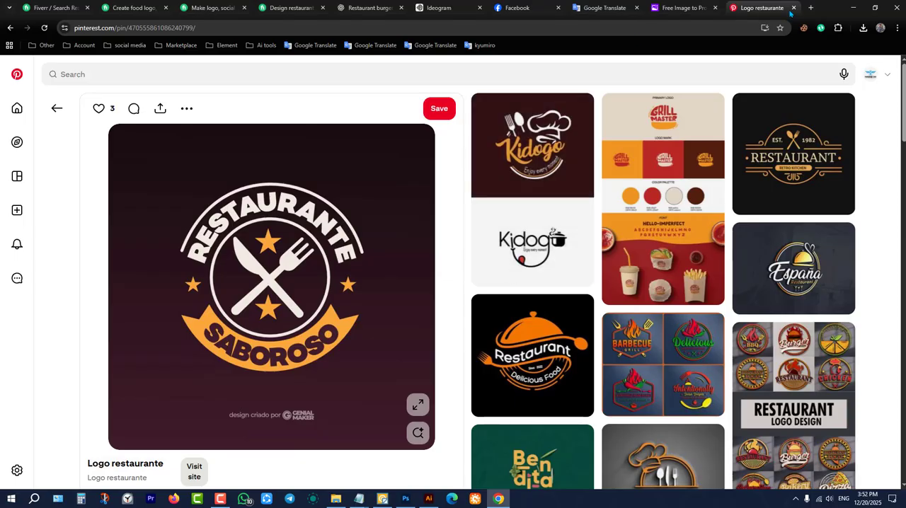
Open the bookmarked Dribbble and Behance profiles in new browser tabs.
click(811, 8)
click(225, 45)
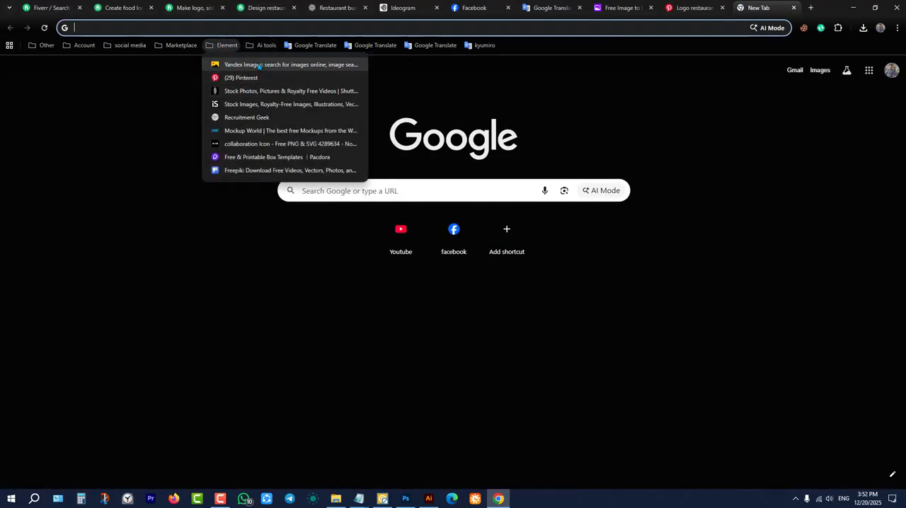
mouse_move(84, 46)
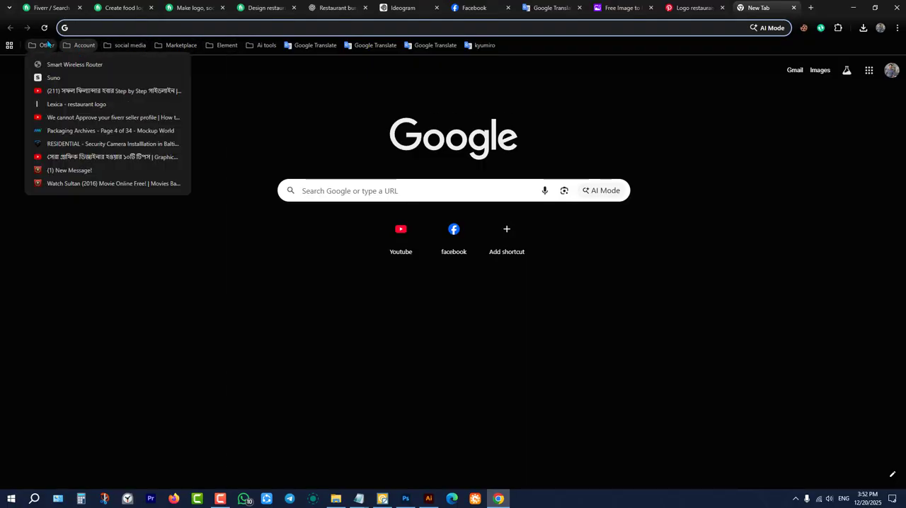
mouse_move(130, 46)
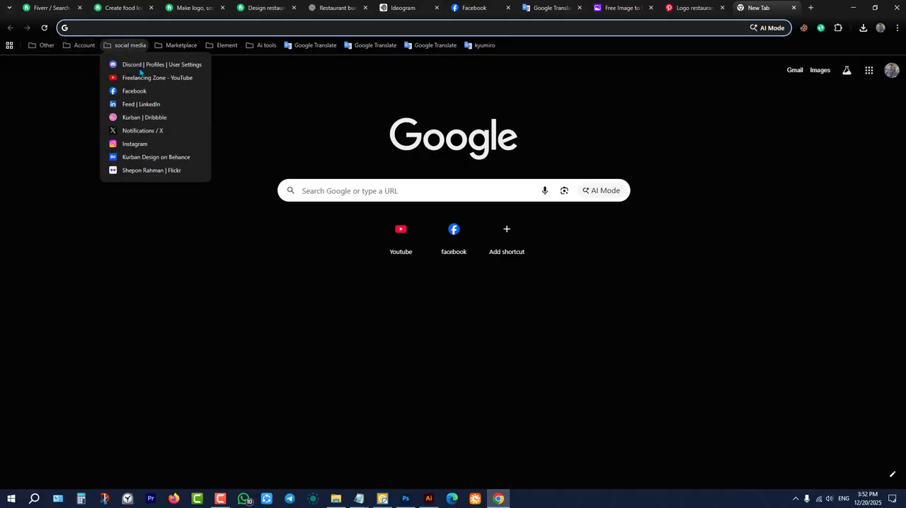
middle_click(145, 118)
click(152, 162)
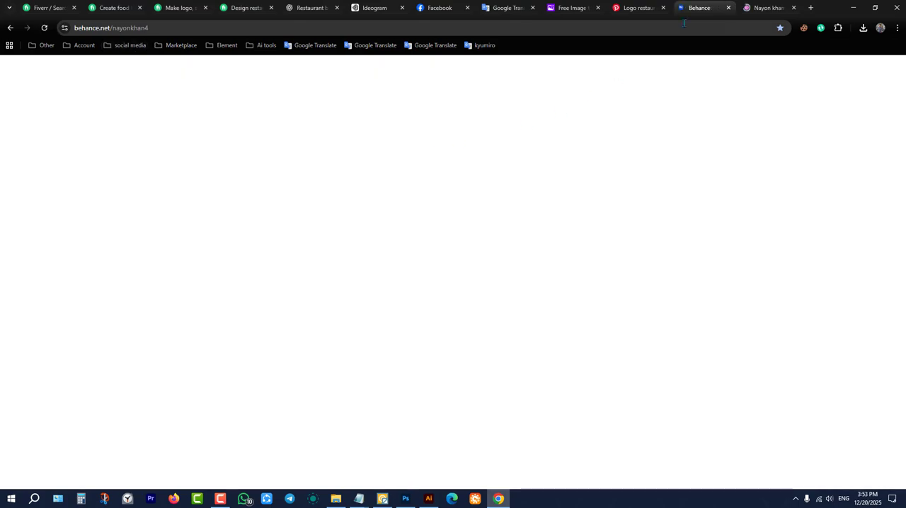
Search Dribbble for "restaurant logo design".
click(775, 5)
scroll(332, 231, down, 6)
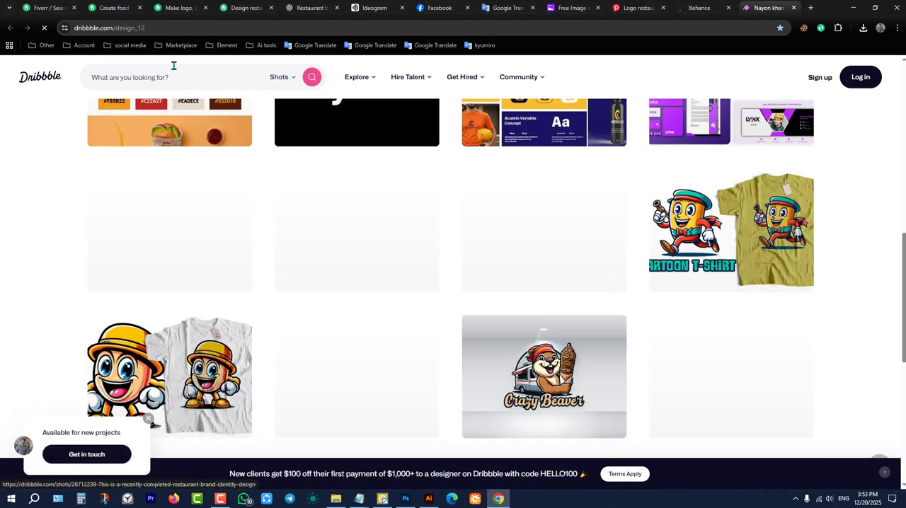
click(178, 77)
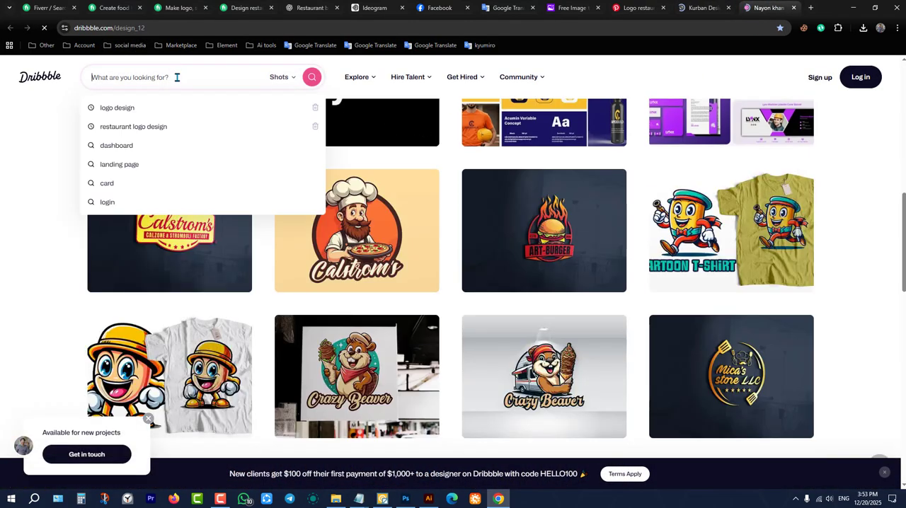
click(142, 126)
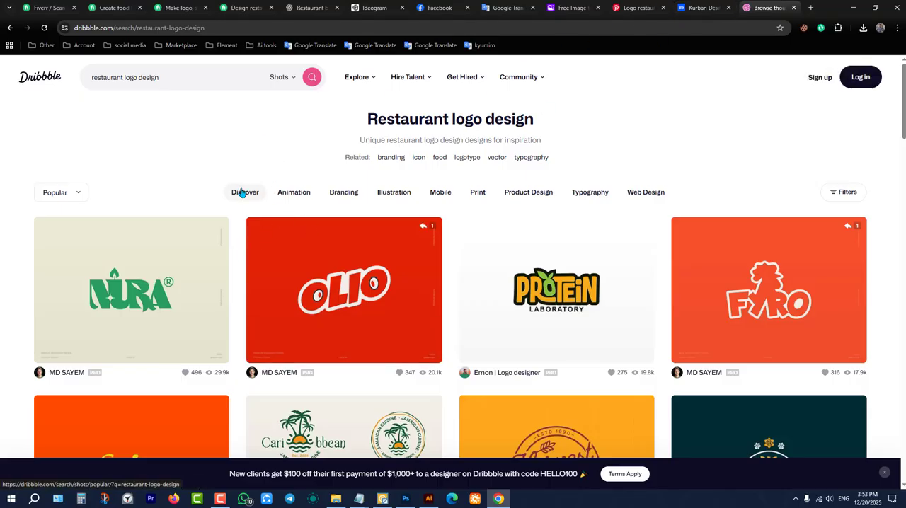
Examine the restaurant logo designs in the Dribbble results for wordmark, badge and branding inspiration.
scroll(339, 235, down, 2)
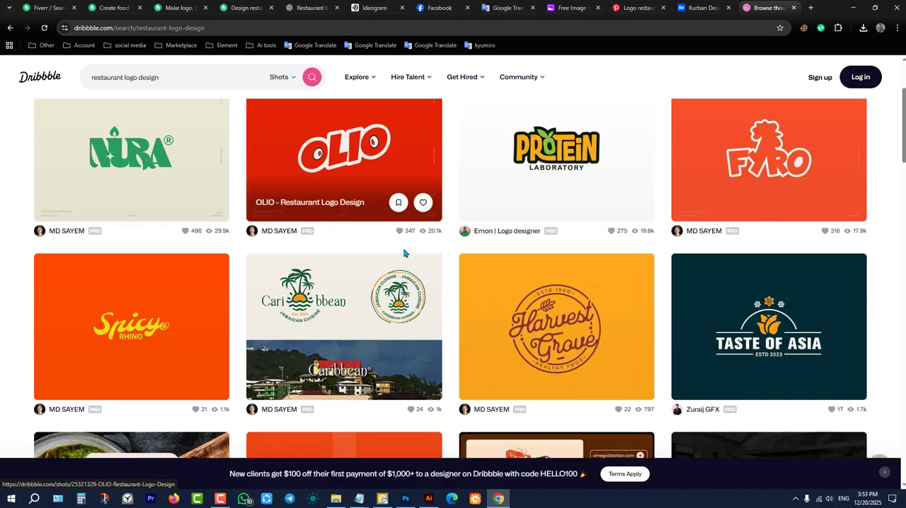
scroll(495, 213, up, 2)
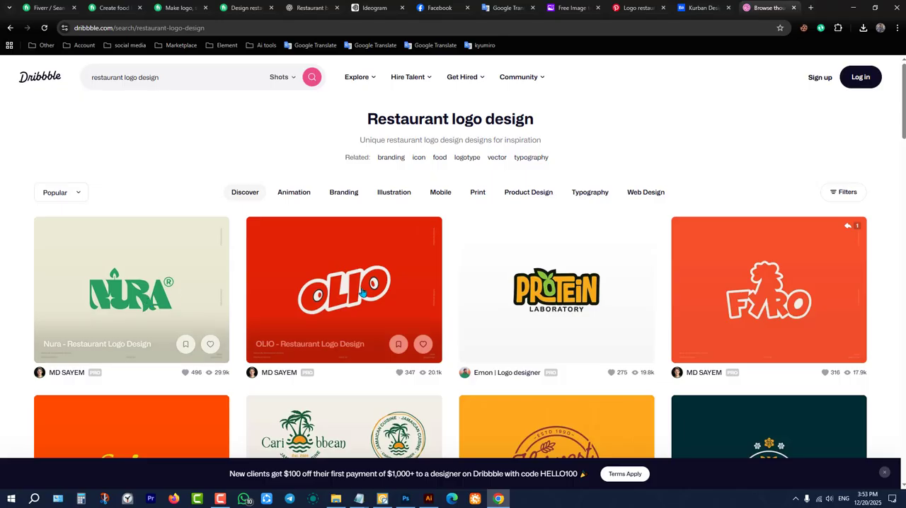
scroll(467, 269, down, 2)
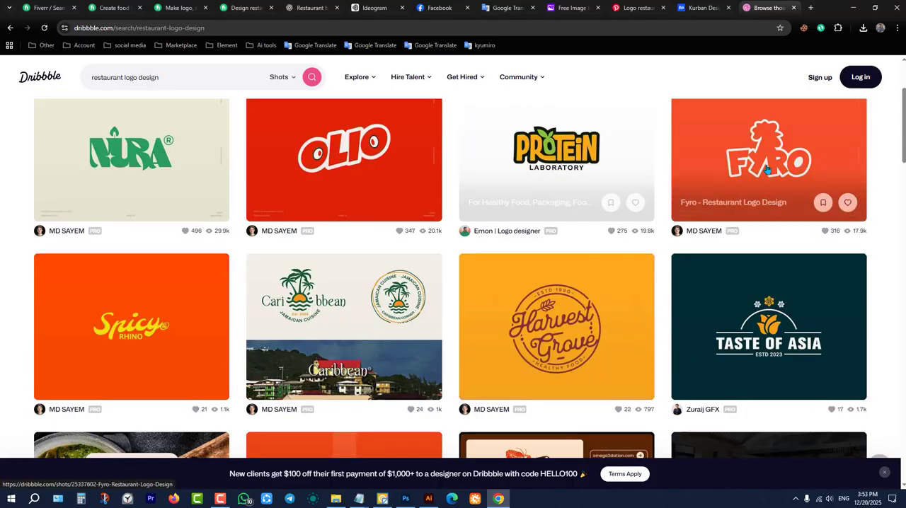
scroll(708, 184, down, 2)
scroll(425, 297, down, 2)
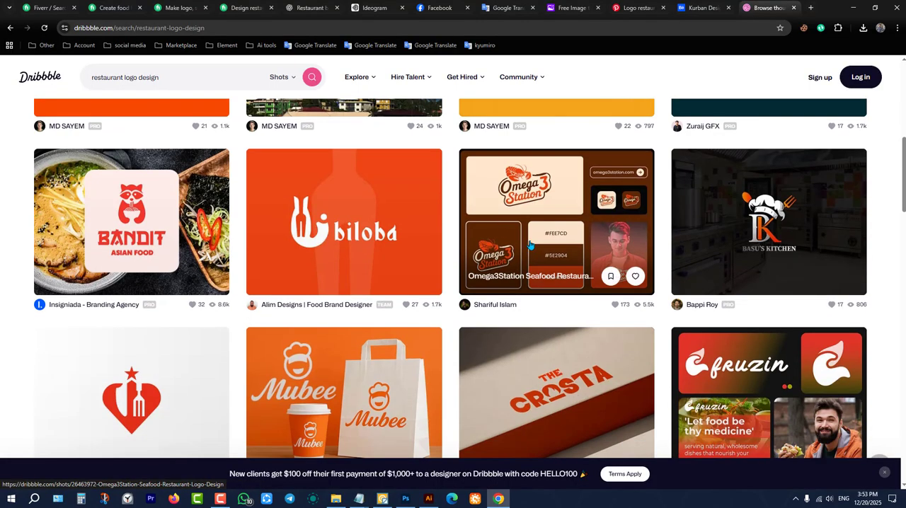
scroll(180, 278, down, 2)
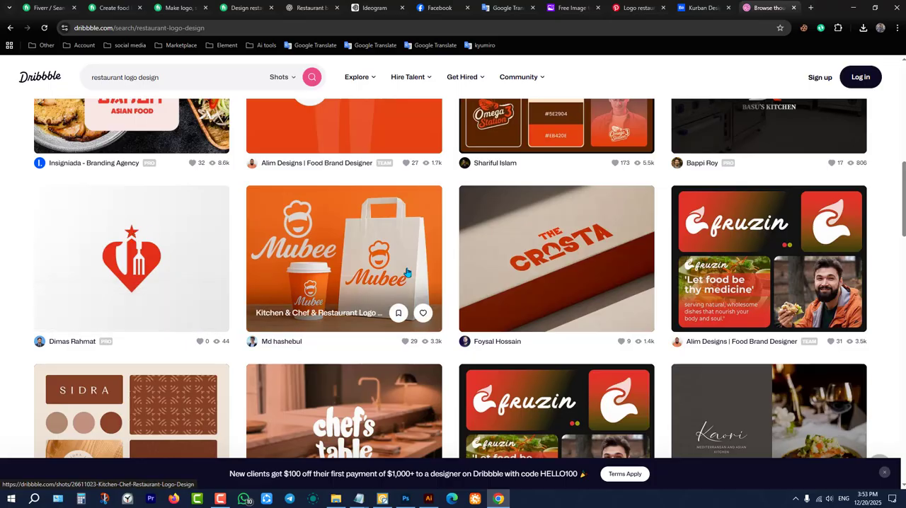
Look further through the Dribbble restaurant logo results and open the Pizza Slice Logo Design – Restaurant sticker Branding shot.
scroll(726, 248, down, 2)
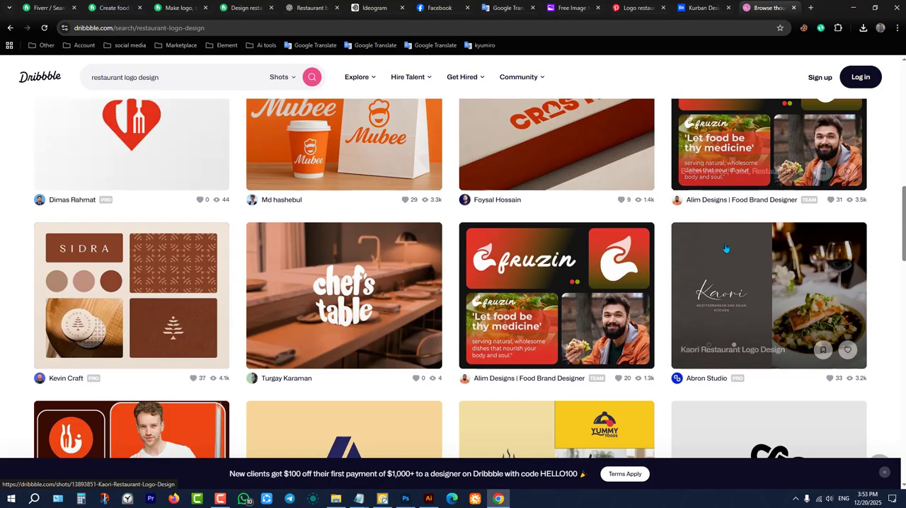
scroll(726, 248, up, 2)
scroll(679, 246, down, 3)
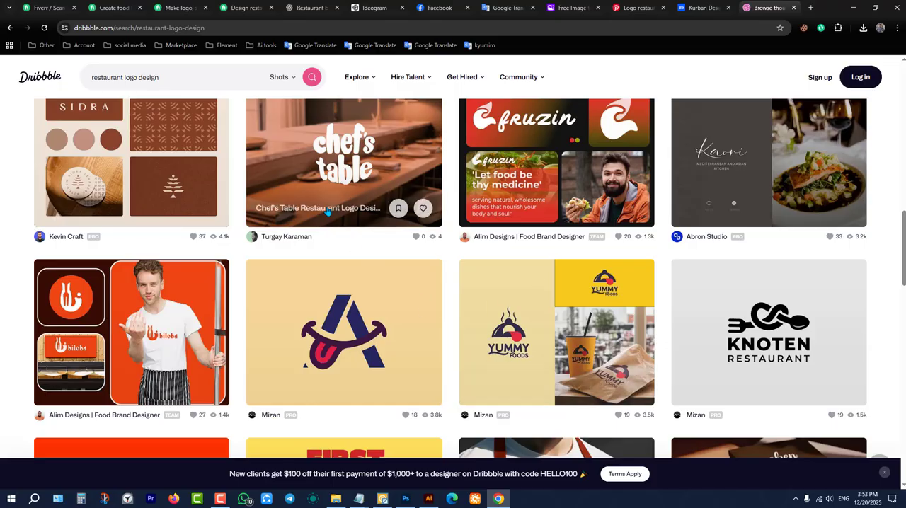
scroll(425, 297, down, 4)
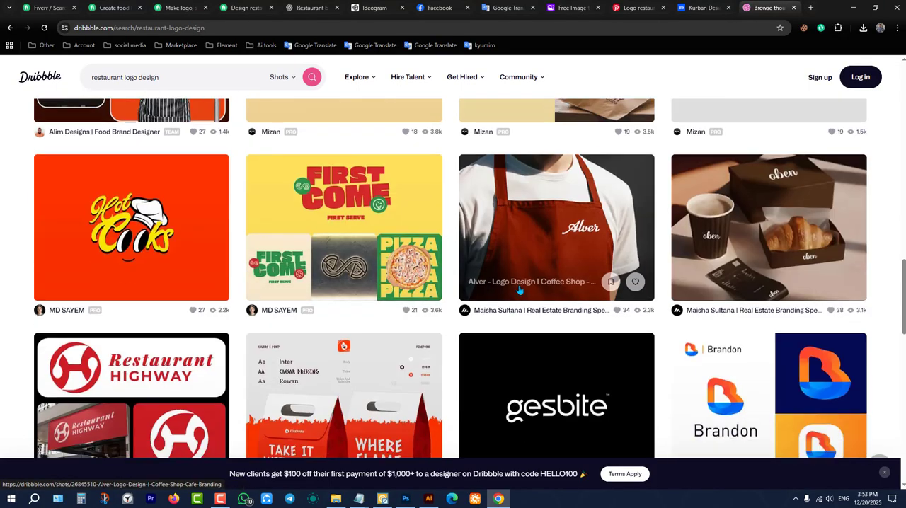
scroll(581, 202, down, 3)
scroll(526, 186, down, 4)
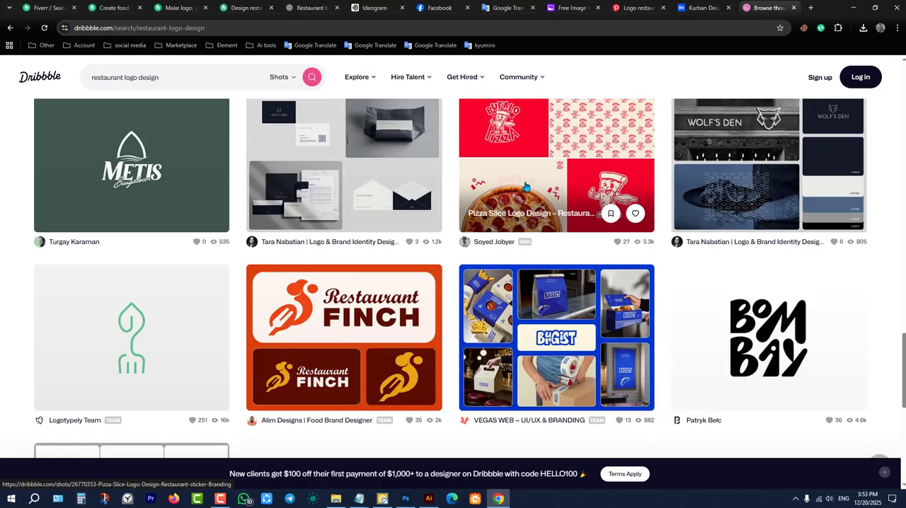
scroll(457, 228, up, 1)
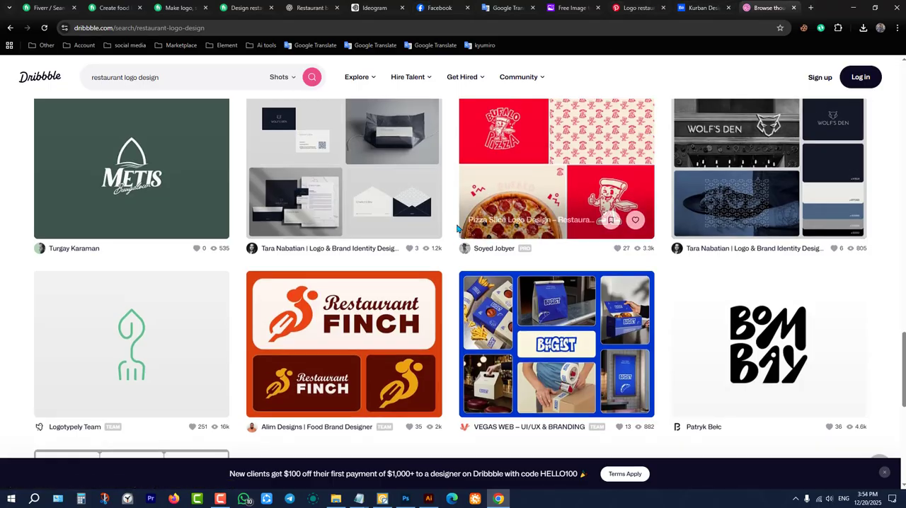
scroll(446, 237, up, 4)
scroll(425, 318, down, 2)
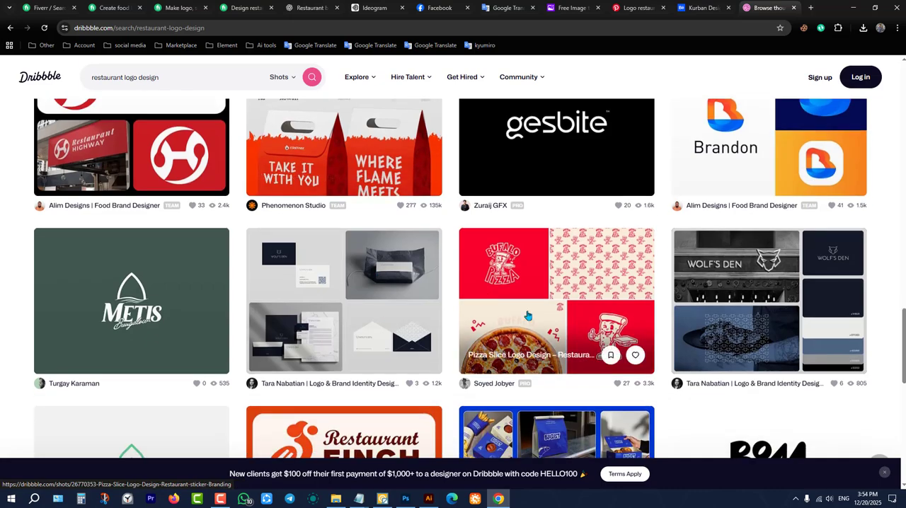
click(519, 284)
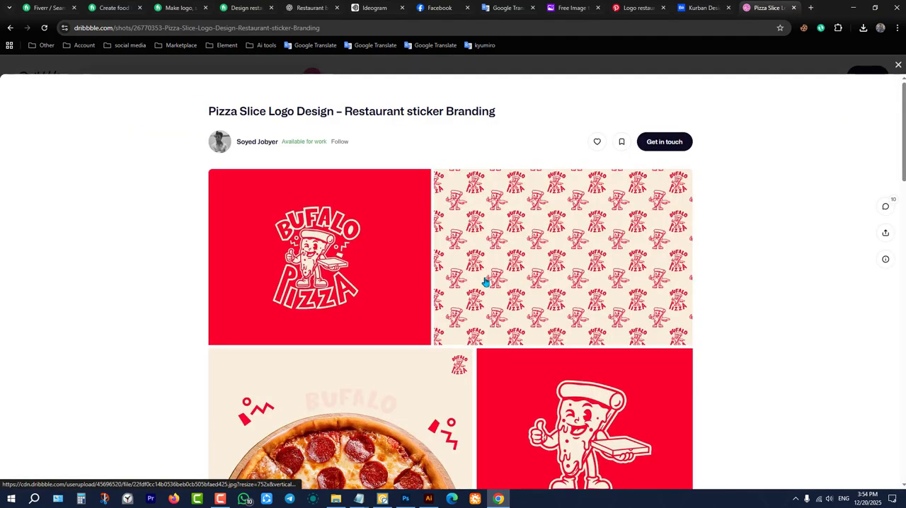
scroll(572, 388, down, 2)
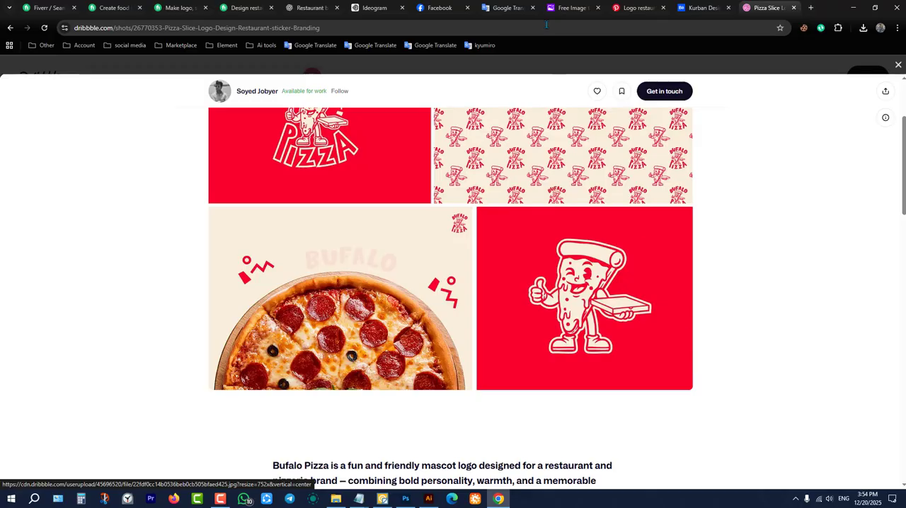
Check the ImagePrompt.org image-to-prompt generator page, then return to the Dribbble pizza slice shot.
click(572, 8)
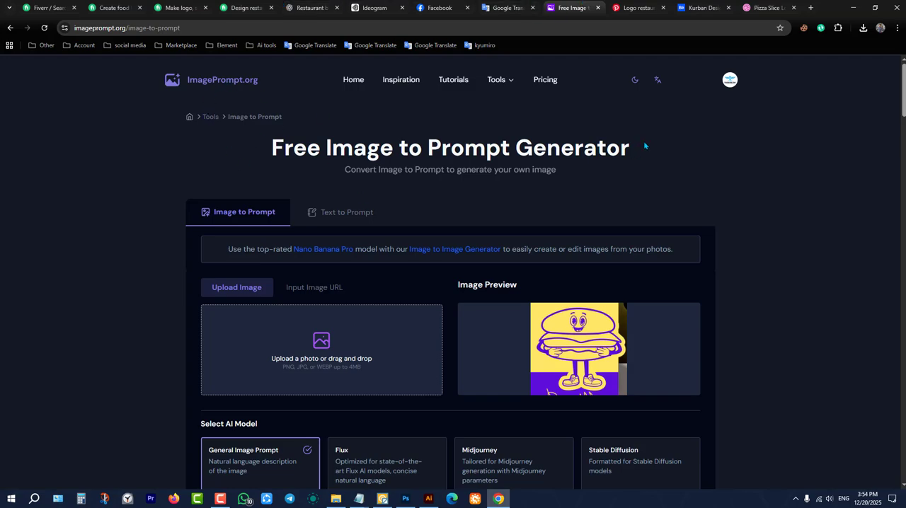
key(ctrl+Tab)
key(ctrl+Tab)
key(ctrl+Tab)
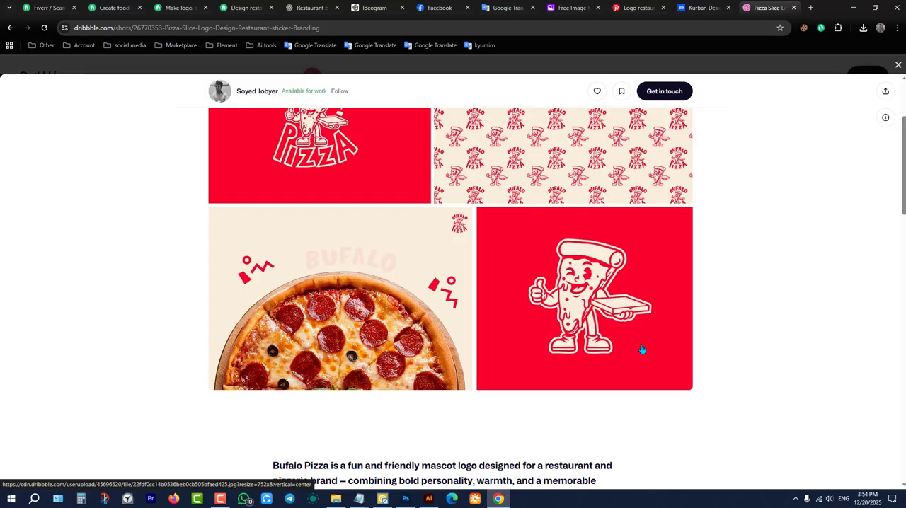
click(592, 14)
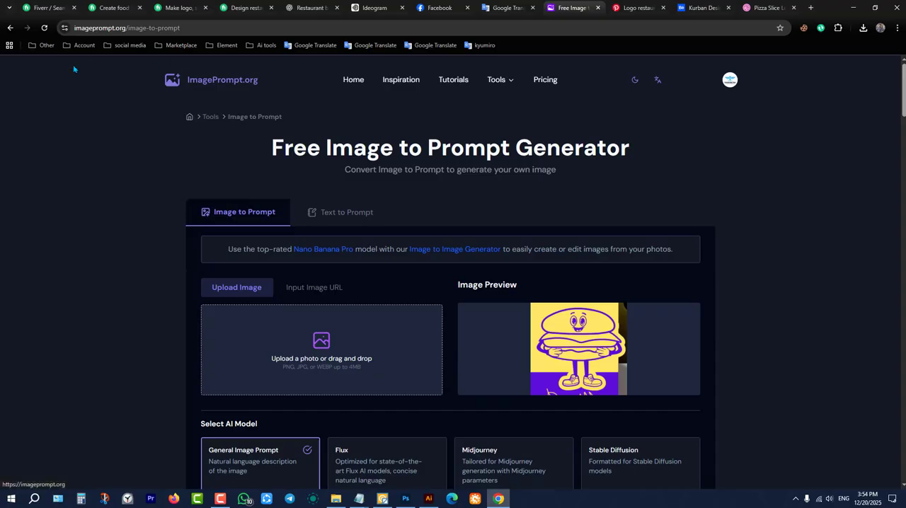
click(768, 8)
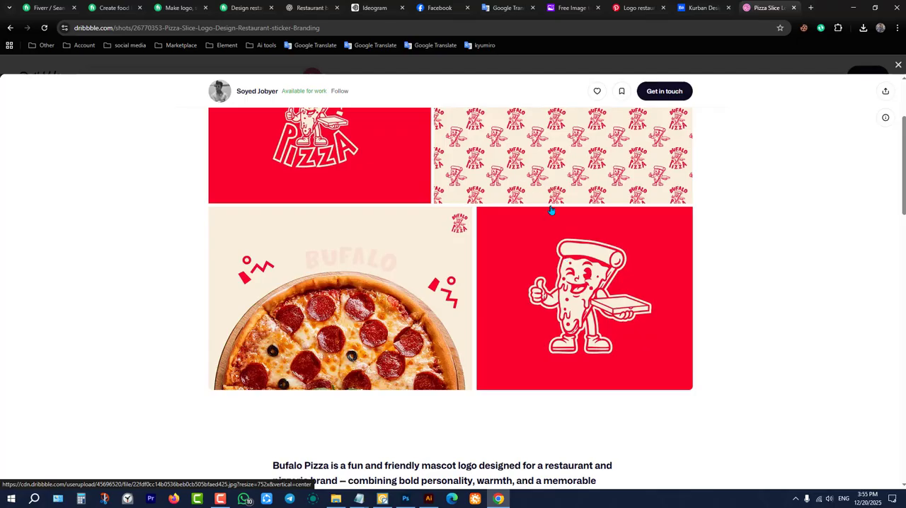
Examine the Bufalo Pizza wordmark, repeat pattern and pizza slice mascot in the shot.
scroll(552, 210, up, 2)
scroll(400, 253, down, 4)
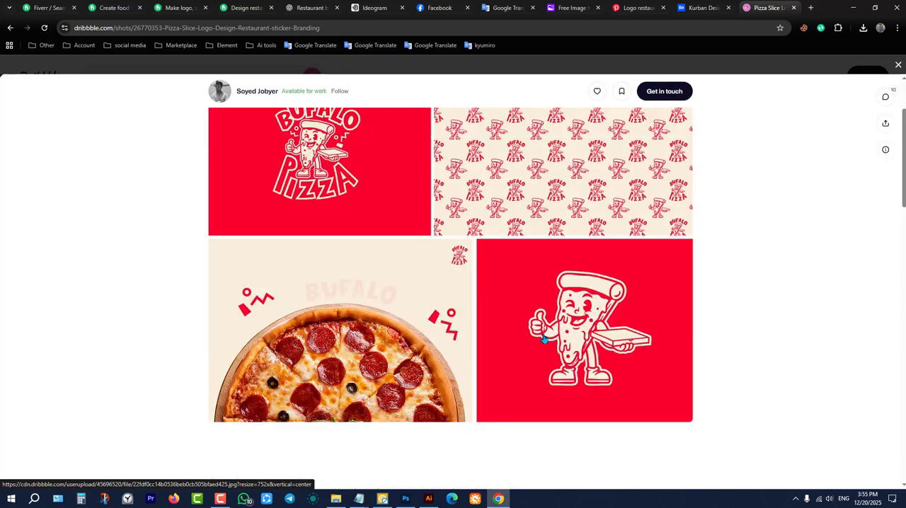
scroll(644, 247, up, 2)
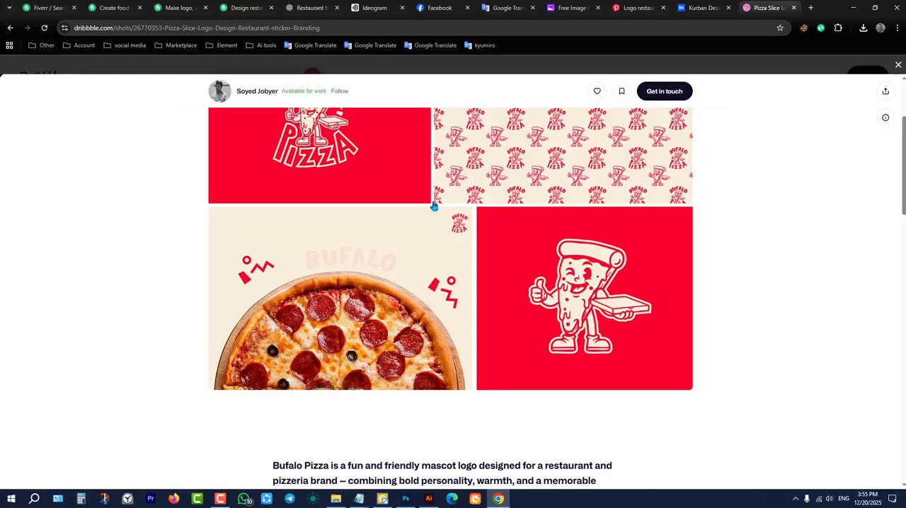
scroll(433, 205, up, 2)
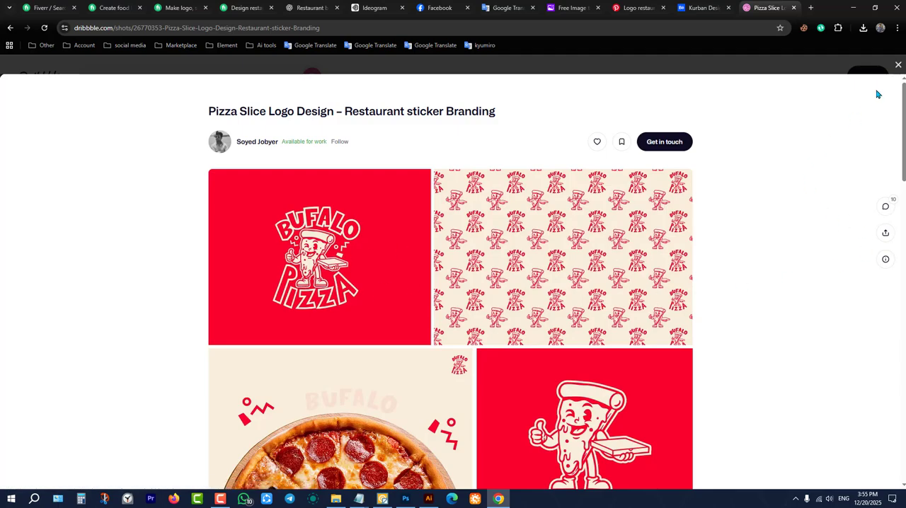
scroll(730, 225, down, 15)
scroll(649, 269, up, 4)
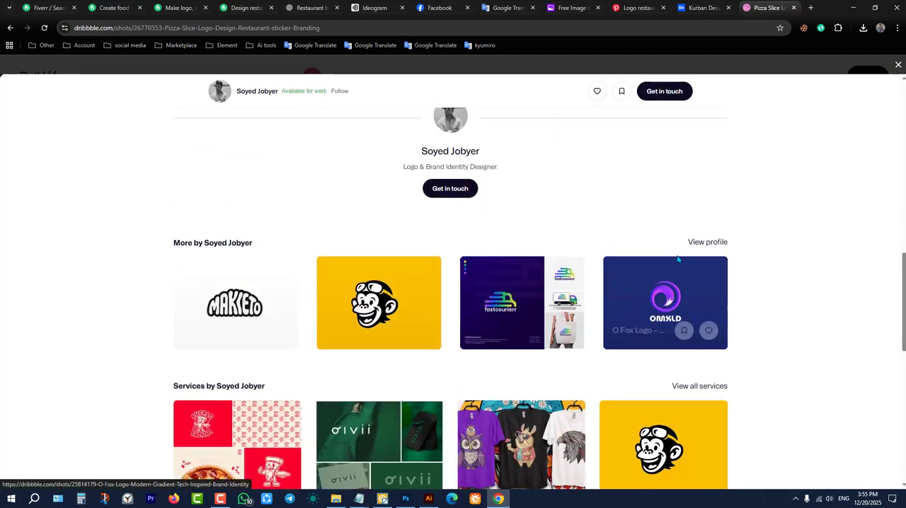
Close the pizza slice shot and look over the Dribbble restaurant logo results again.
click(897, 64)
scroll(554, 248, down, 5)
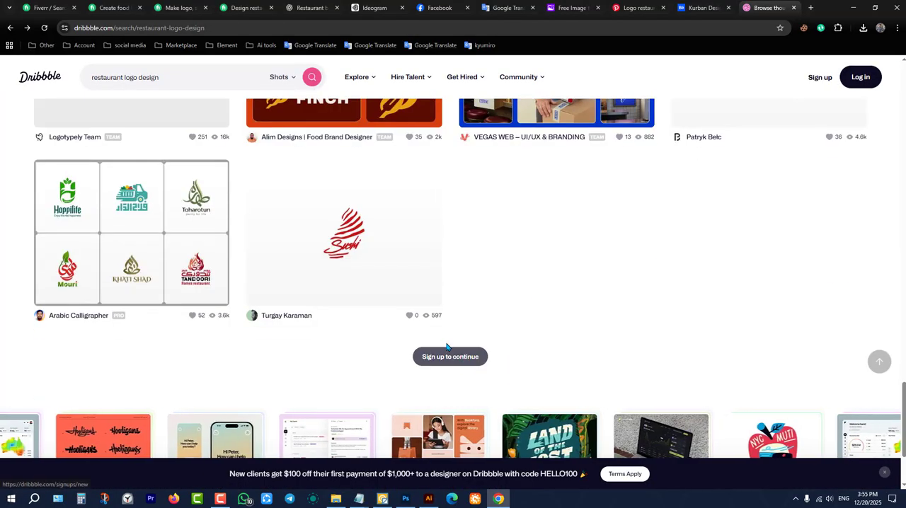
scroll(593, 310, up, 10)
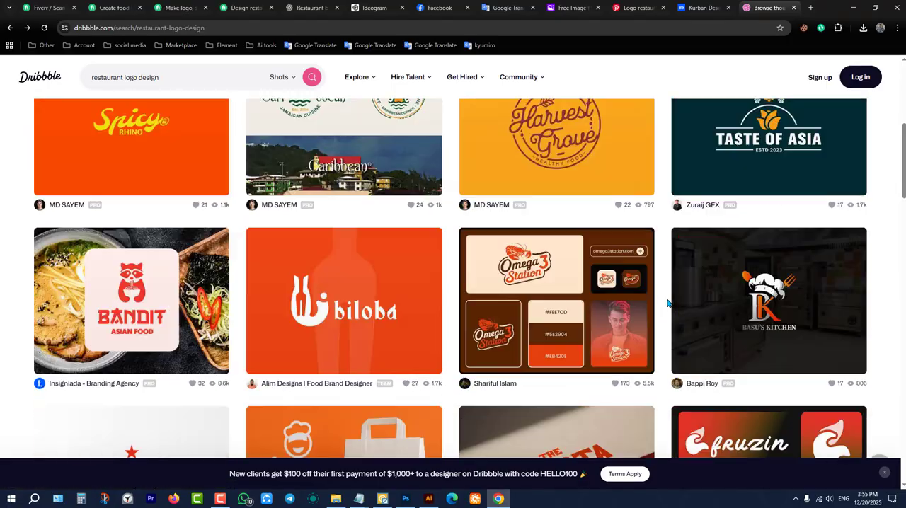
scroll(667, 303, up, 3)
Switch to Behance and search its projects for "restaurant logo".
click(701, 8)
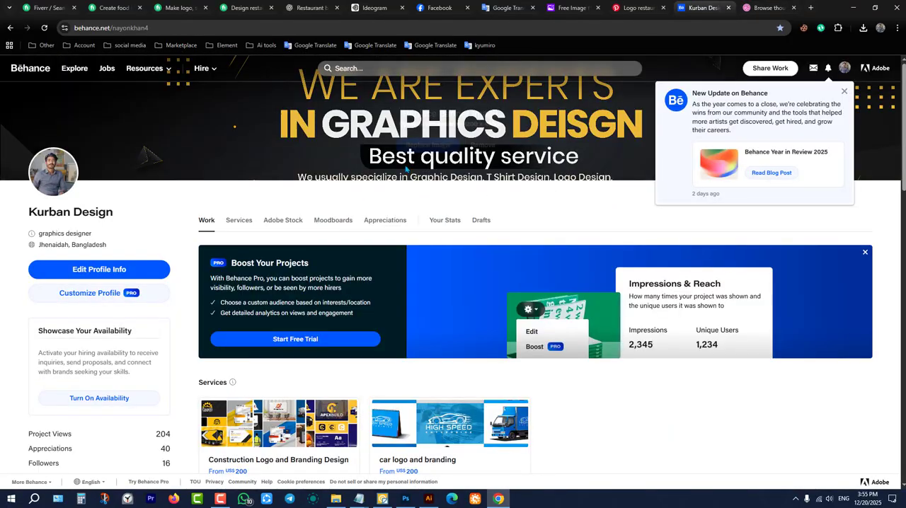
click(379, 68)
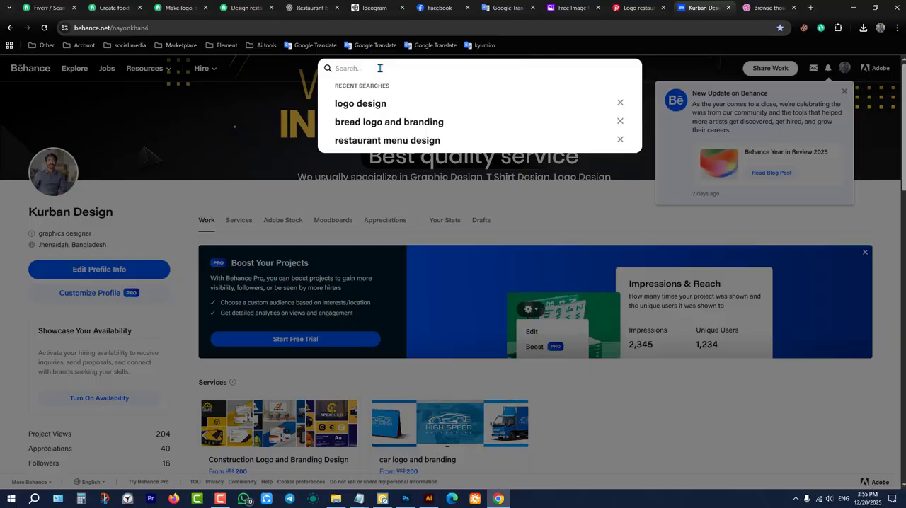
text(restaur)
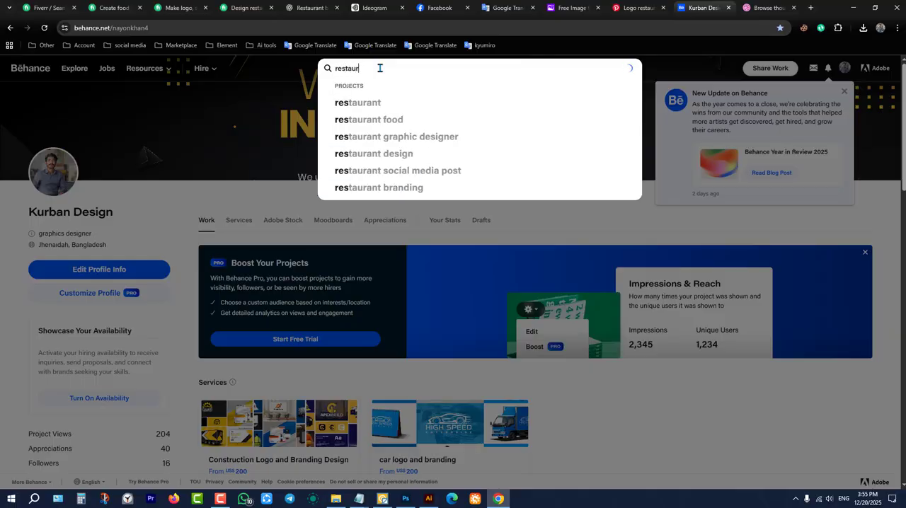
text(ant logo)
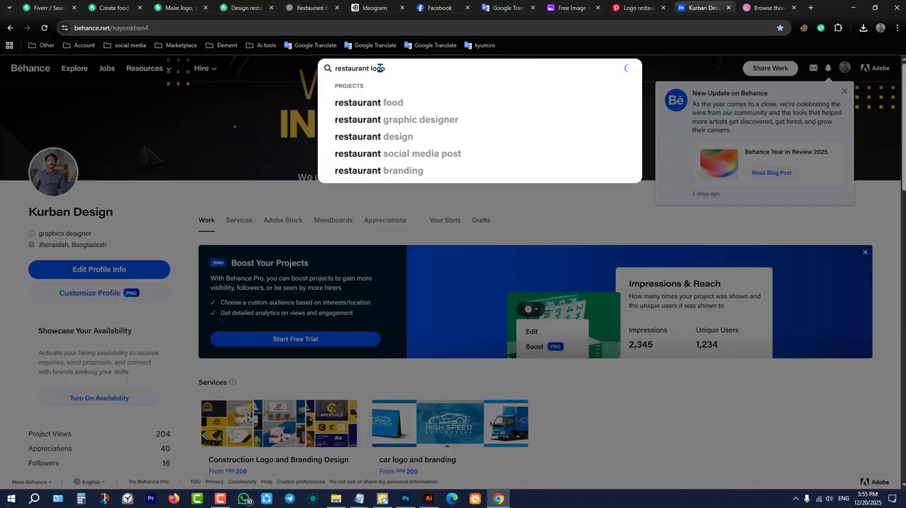
key(Return)
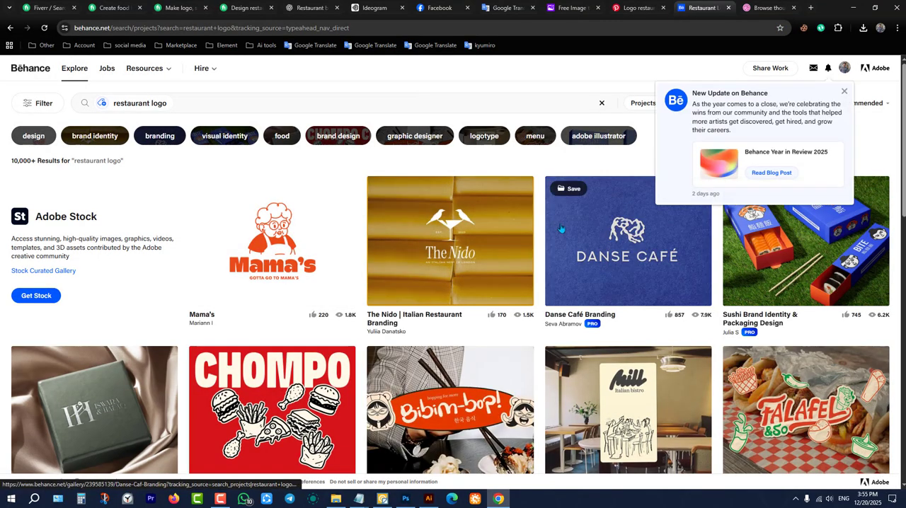
Look through the Behance restaurant logo projects and view the Yumzy - Fried Chicken Branding project.
scroll(425, 279, down, 2)
scroll(284, 291, up, 2)
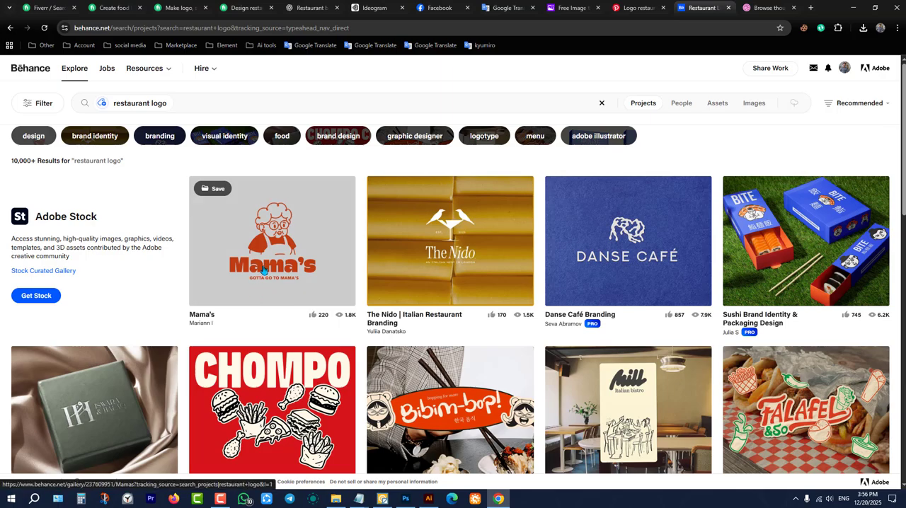
scroll(625, 248, down, 2)
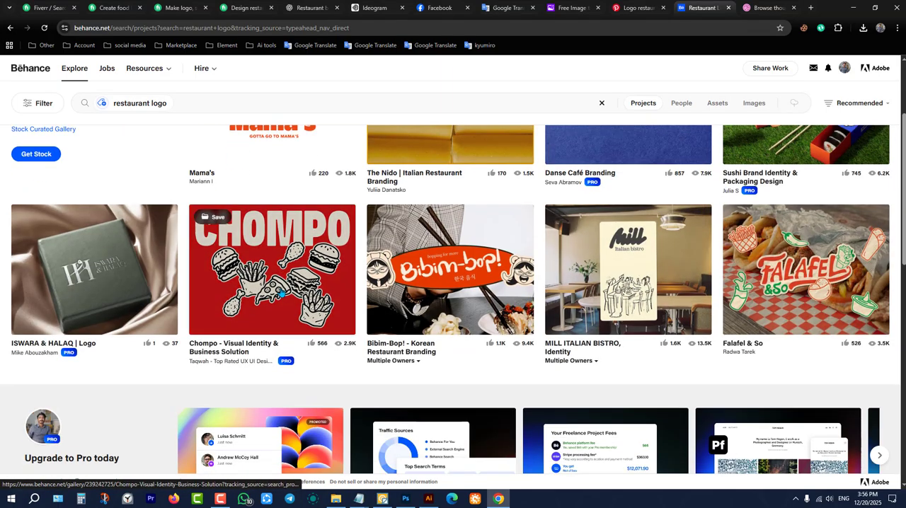
scroll(625, 249, down, 6)
scroll(480, 264, down, 4)
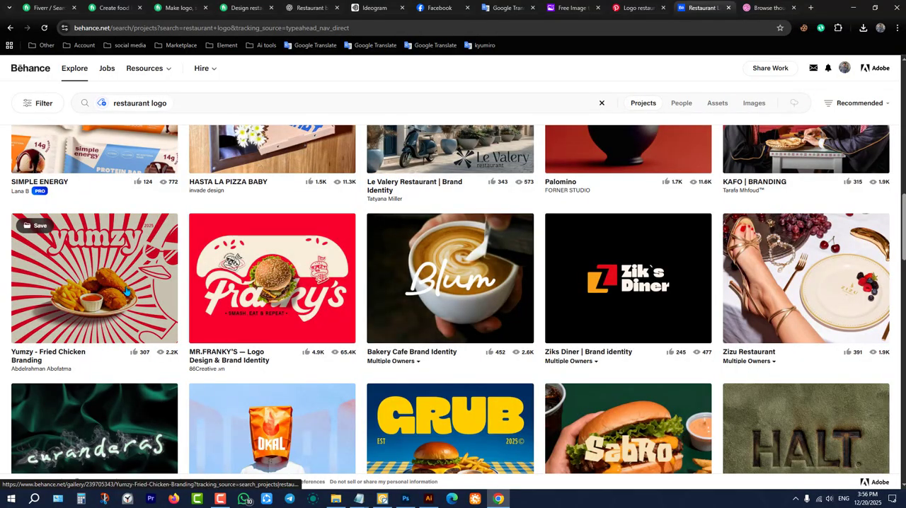
click(112, 271)
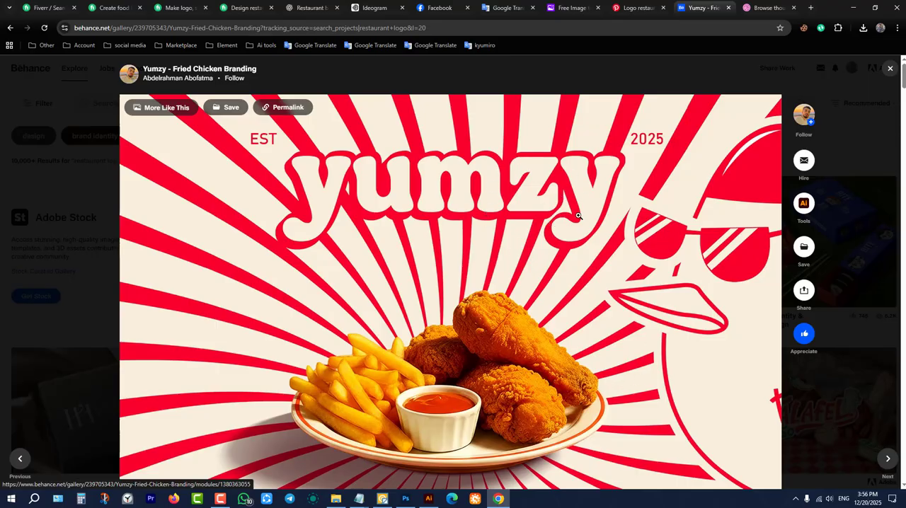
click(890, 68)
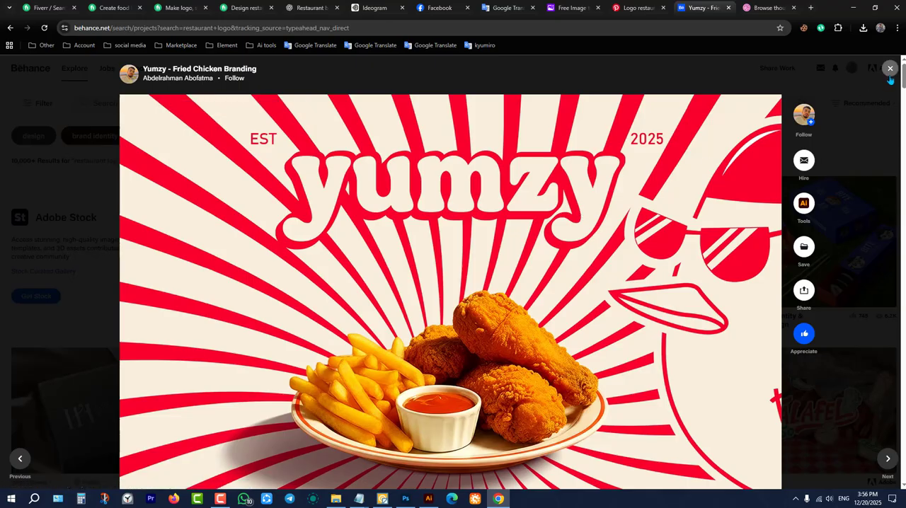
Look further down the Behance restaurant logo results, viewing the Pizzino pizza restaurant branding project along the way.
scroll(489, 315, down, 2)
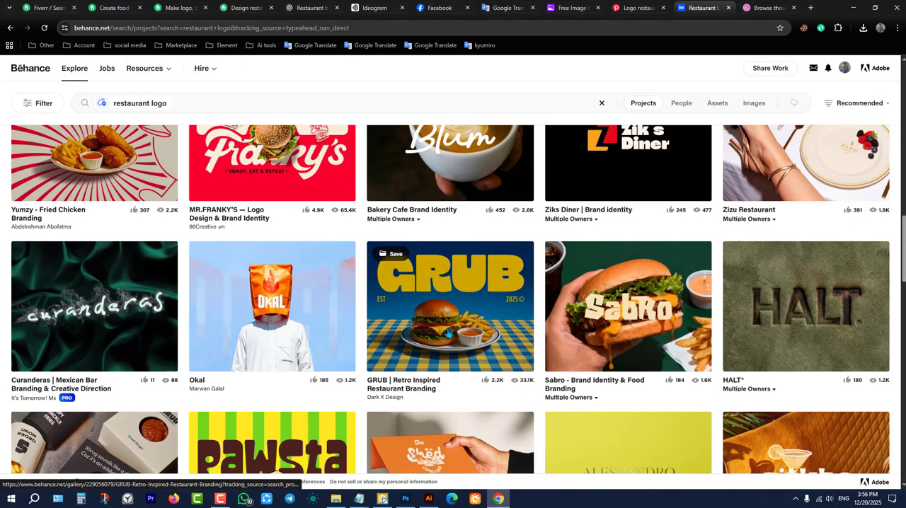
scroll(446, 331, down, 4)
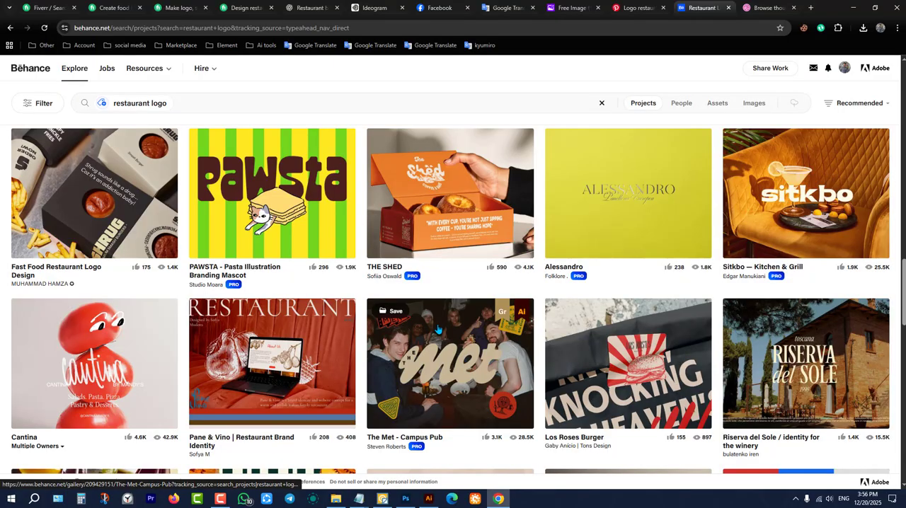
scroll(435, 328, down, 2)
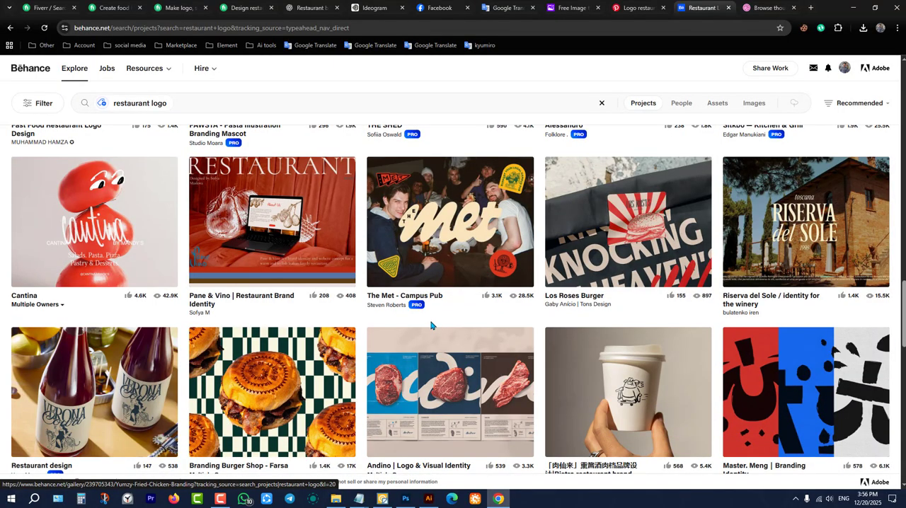
scroll(431, 326, down, 4)
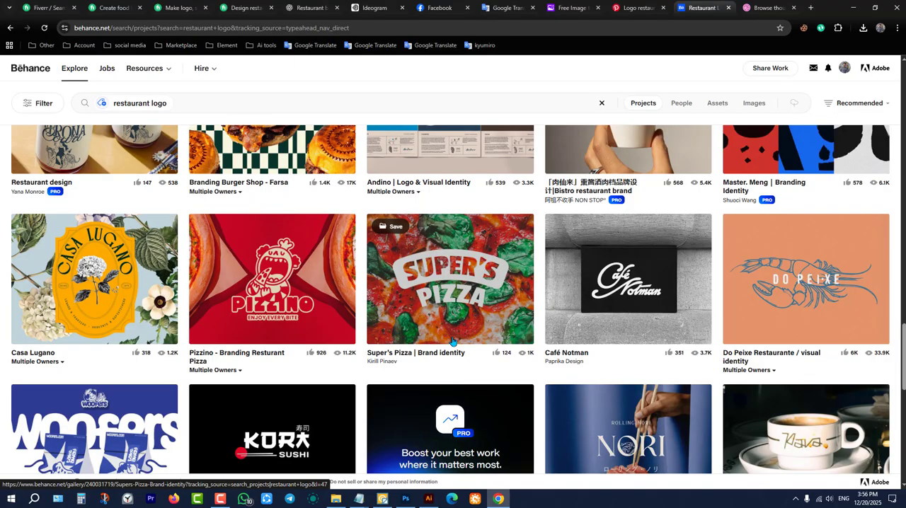
click(275, 275)
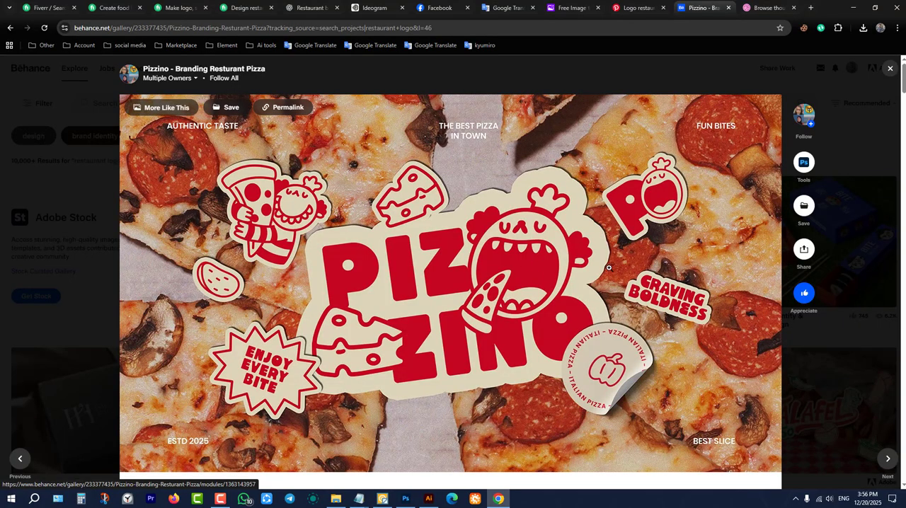
click(890, 67)
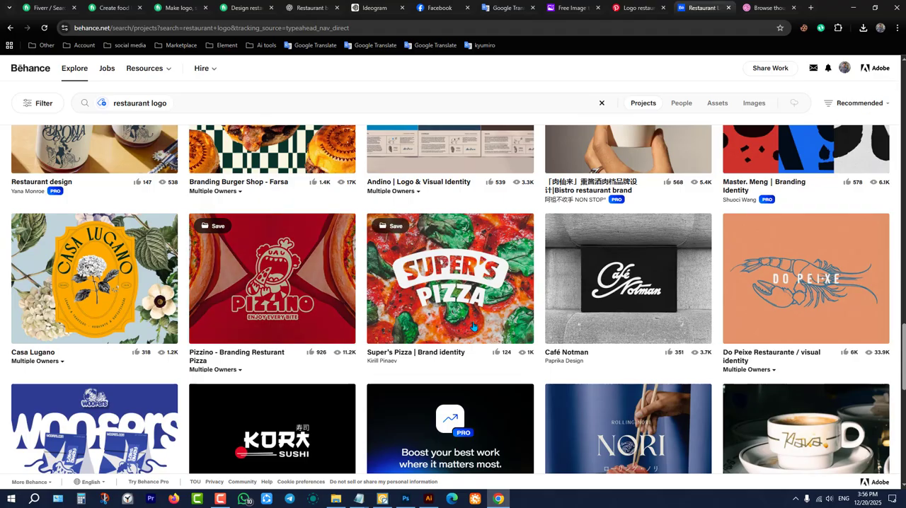
scroll(482, 326, down, 6)
scroll(505, 317, down, 3)
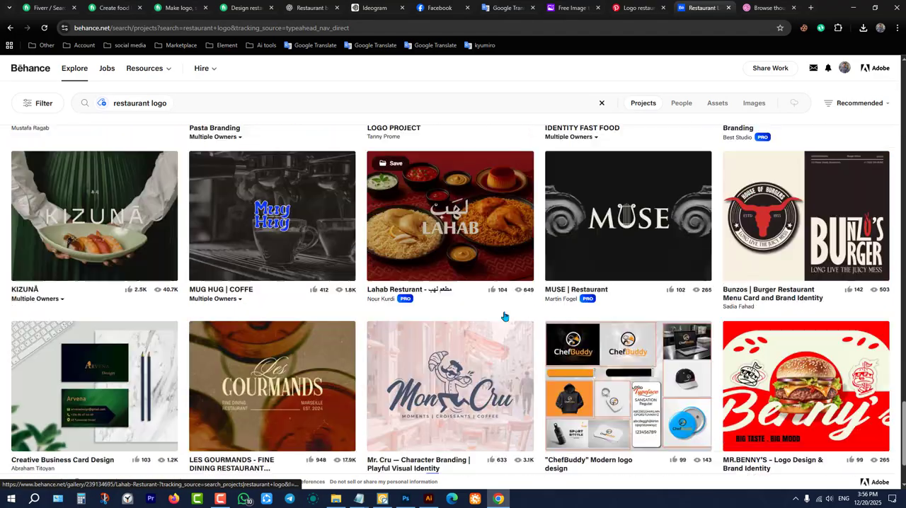
Look further down the Behance restaurant logo results for more branding references.
scroll(708, 284, up, 1)
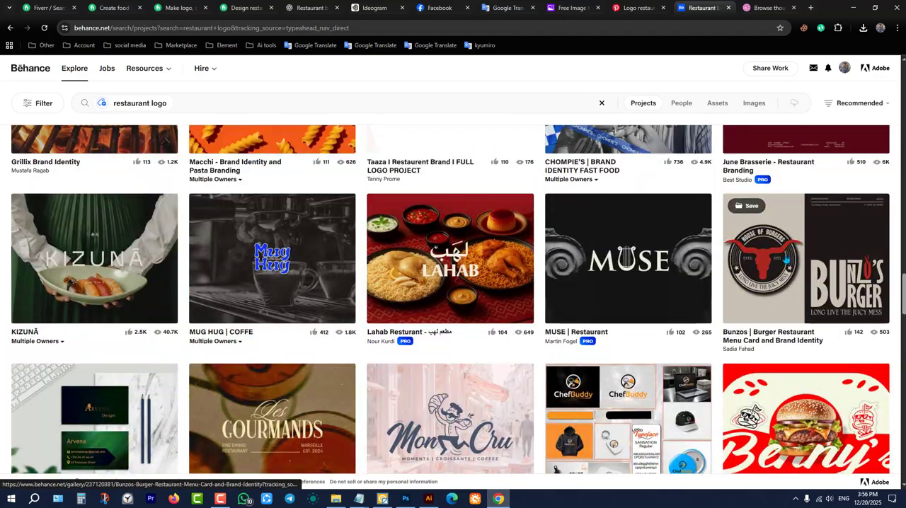
scroll(551, 306, down, 4)
scroll(552, 305, down, 4)
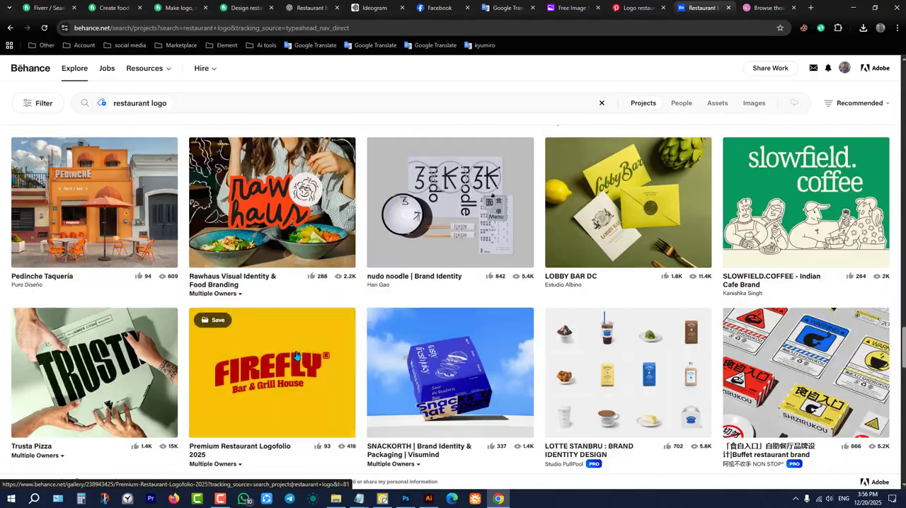
scroll(496, 315, up, 4)
scroll(426, 327, down, 4)
scroll(426, 326, down, 8)
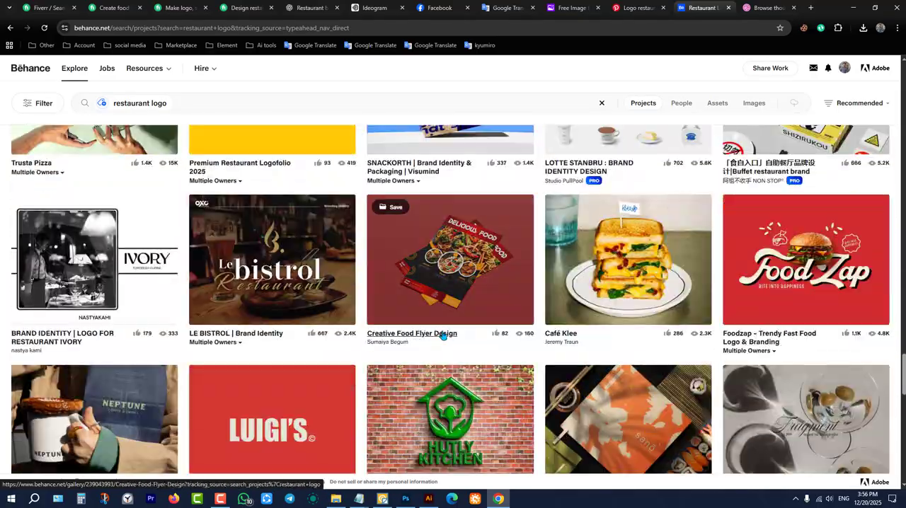
scroll(446, 342, down, 4)
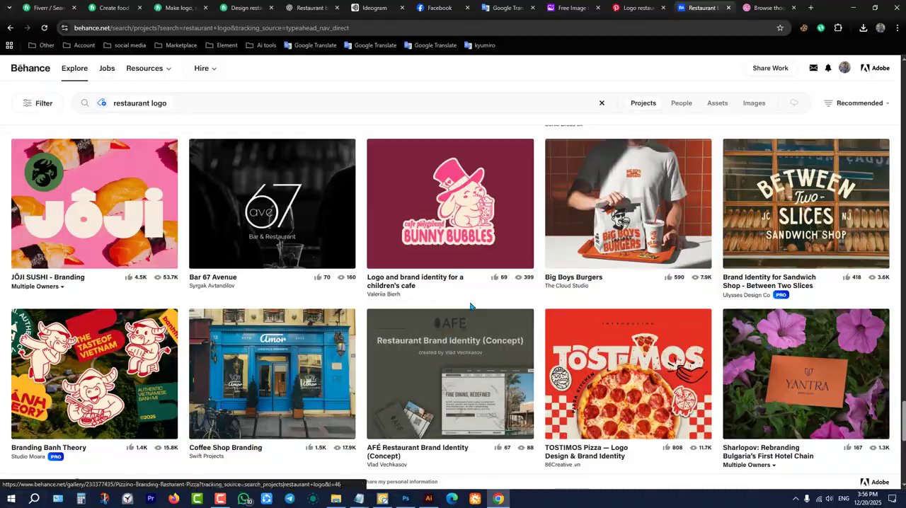
View the Bunny Bubbles children's cafe logo and brand identity project, then close it and return to the start of the results.
click(473, 215)
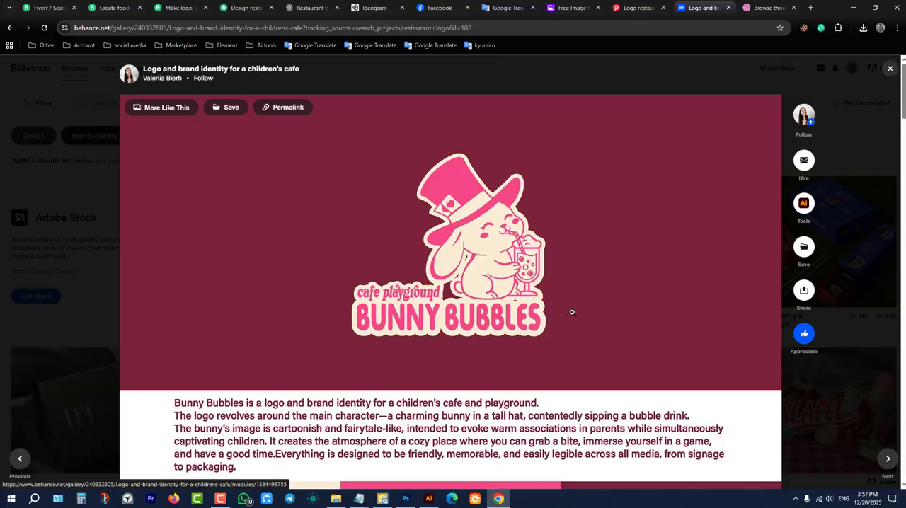
click(891, 69)
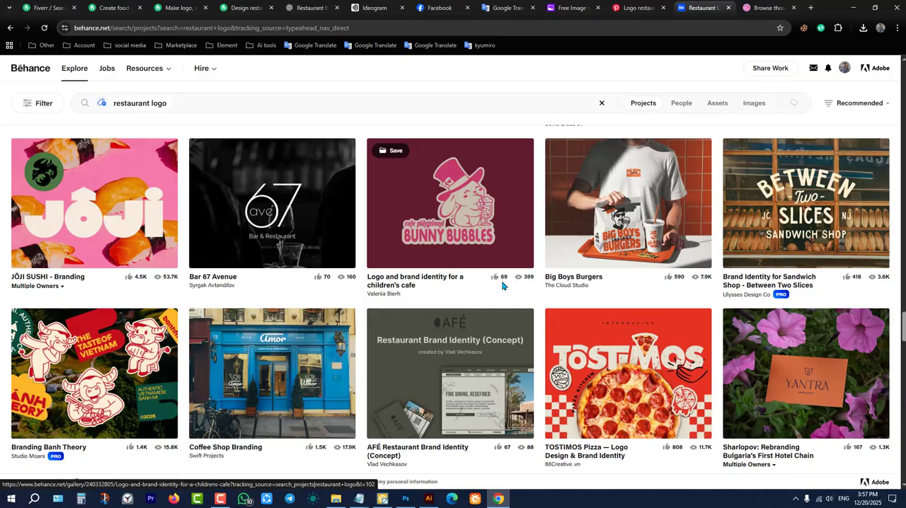
scroll(502, 286, up, 20)
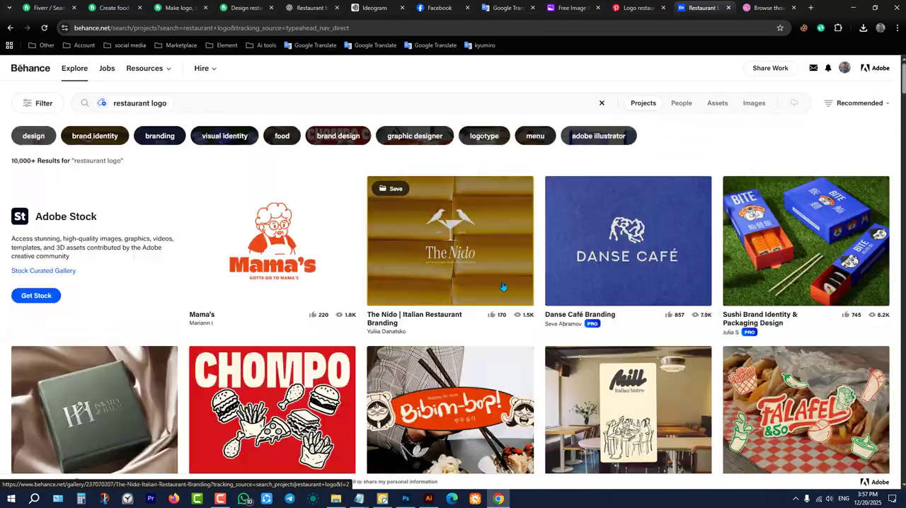
click(638, 8)
click(579, 6)
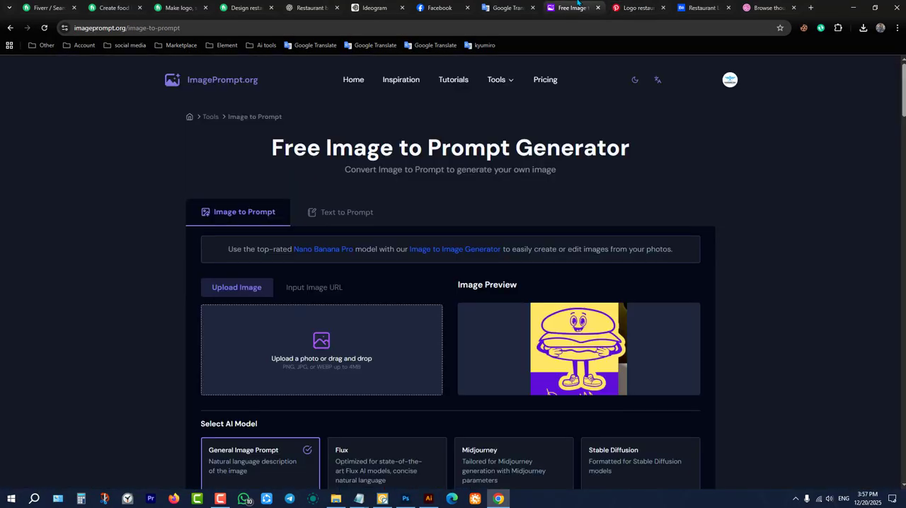
click(504, 6)
click(438, 6)
click(379, 5)
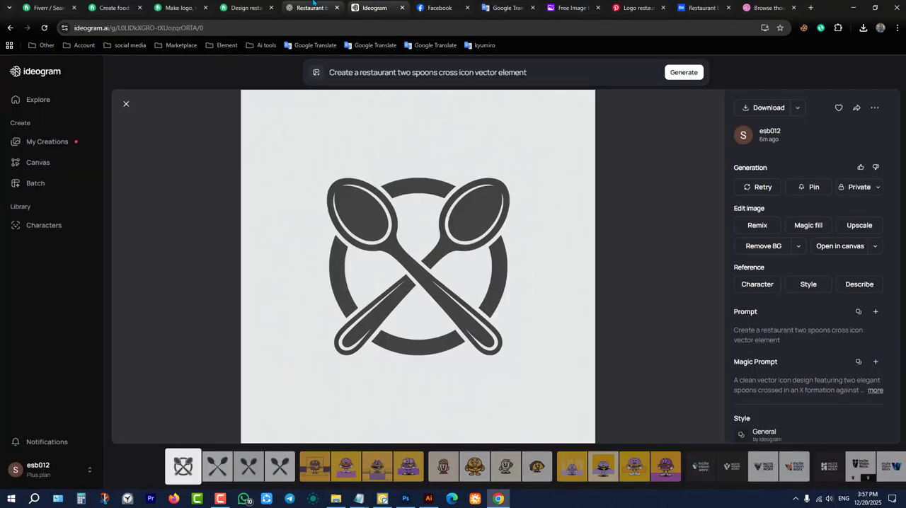
click(315, 4)
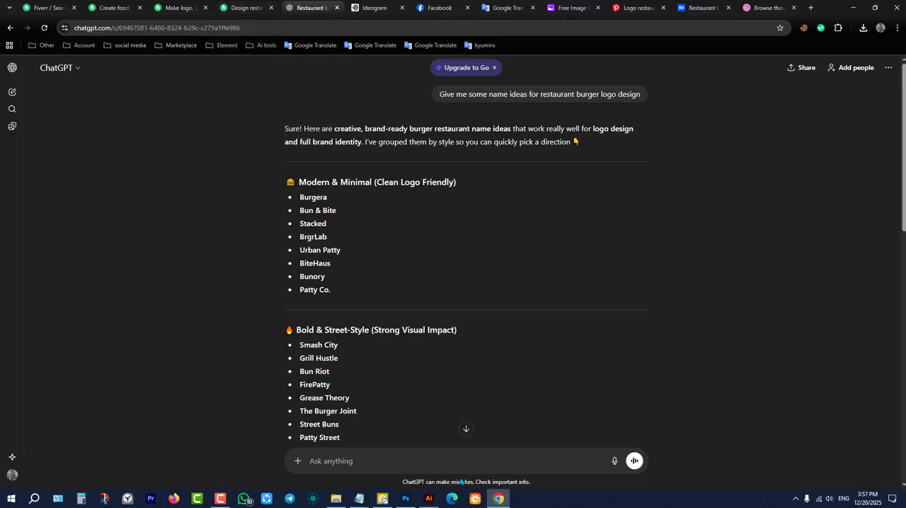
Switch to Photoshop, open the smart object of the 58.psd sign mockup's design layer, and hide the MAYTACOS logo layer in it.
click(406, 499)
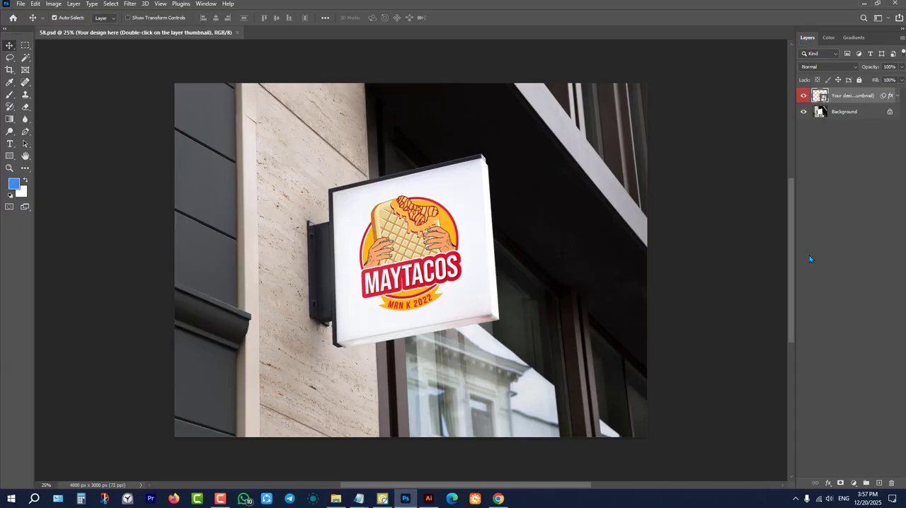
click(206, 4)
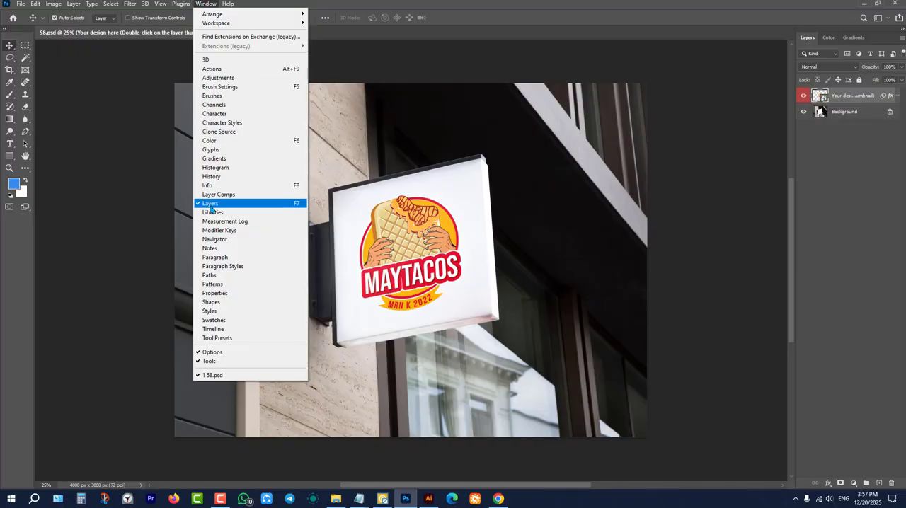
click(850, 170)
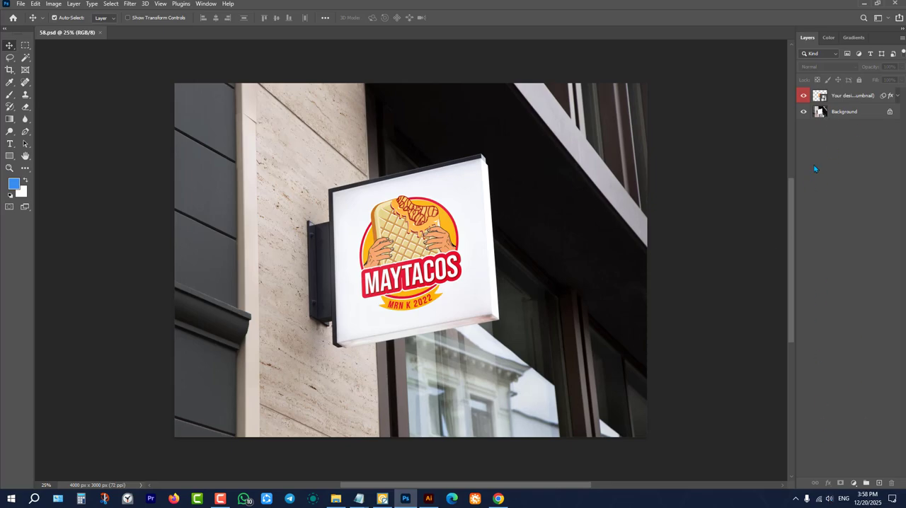
double_click(821, 97)
click(174, 31)
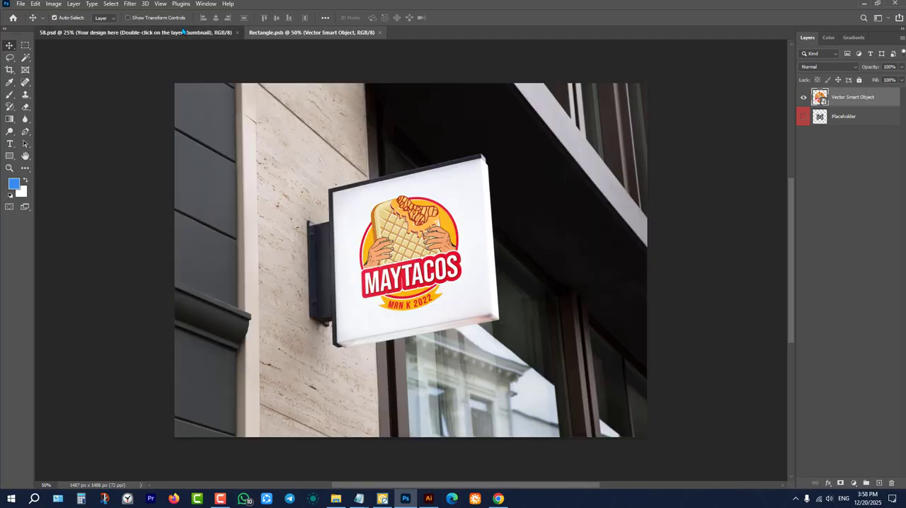
click(276, 33)
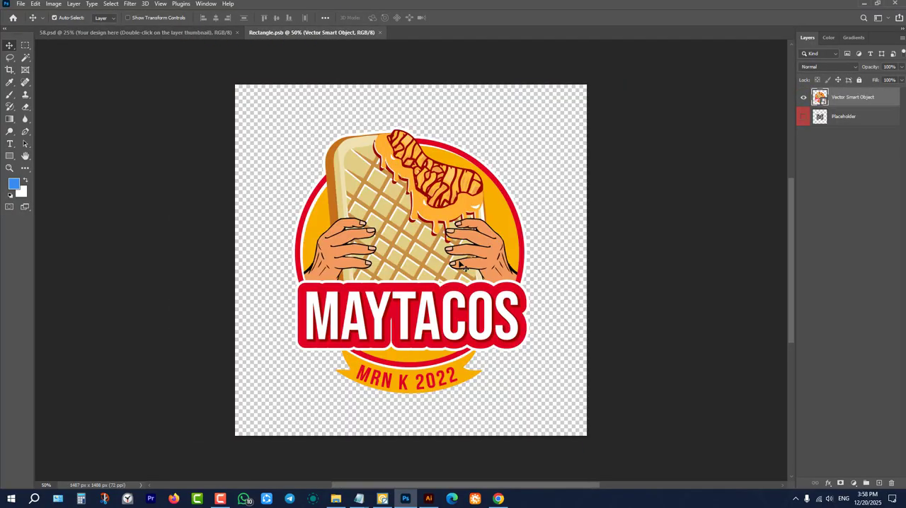
click(804, 97)
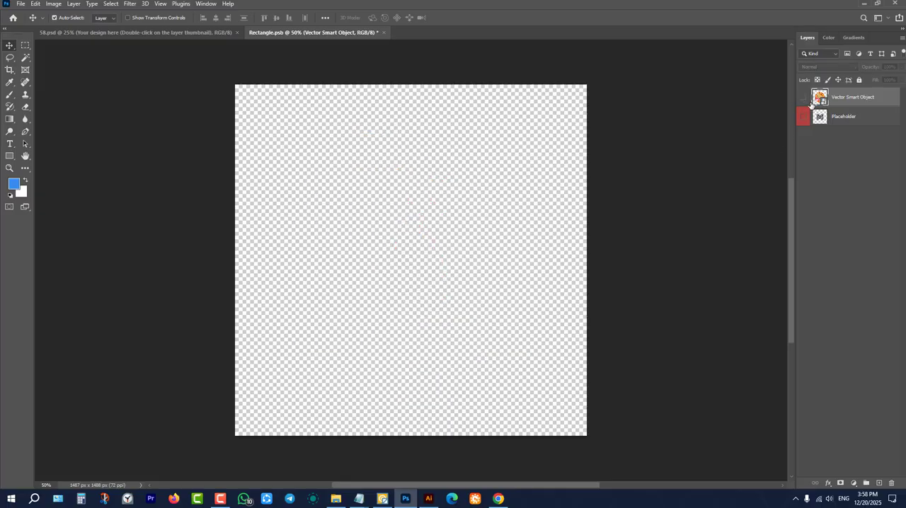
Copy the BRGRLAB burger mascot logo from Illustrator into the Photoshop smart object and scale it to about 151%.
click(428, 499)
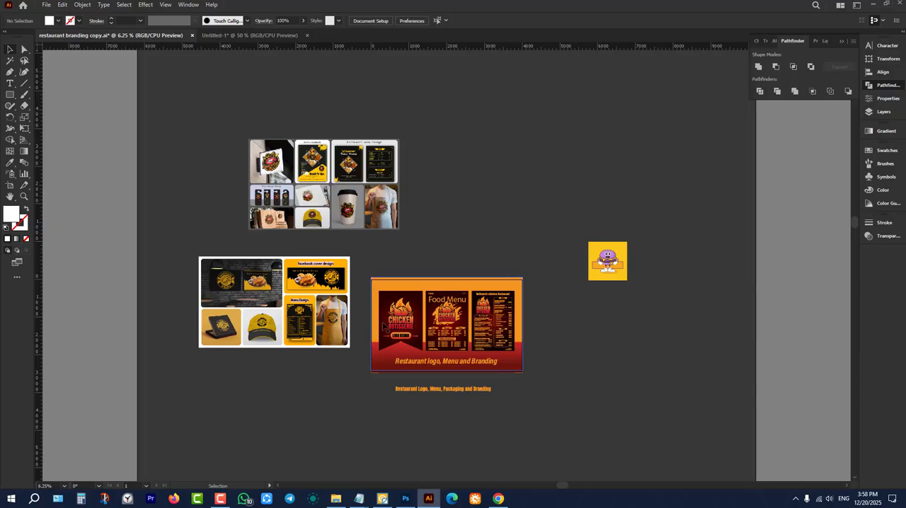
scroll(414, 356, up, 1)
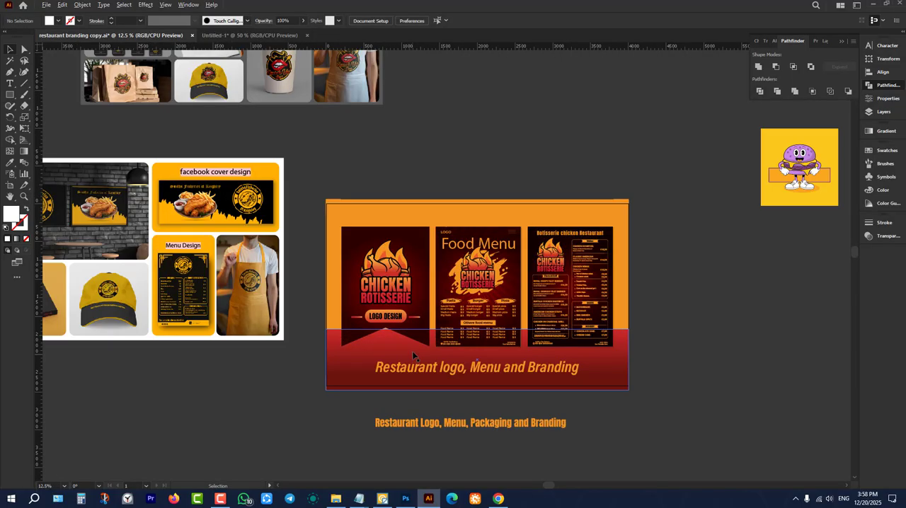
click(272, 35)
scroll(597, 378, up, 2)
key(ctrl+minus)
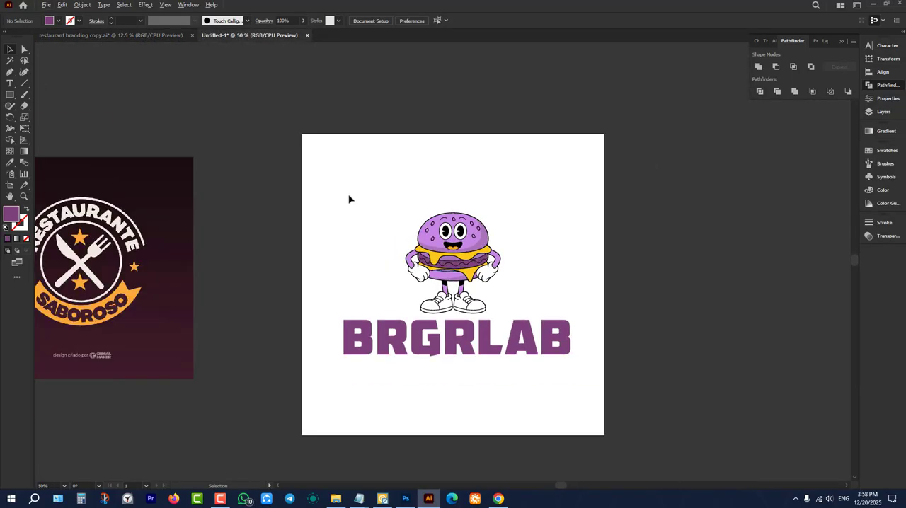
drag(333, 179, 608, 435)
drag(512, 350, 402, 272)
drag(408, 234, 410, 173)
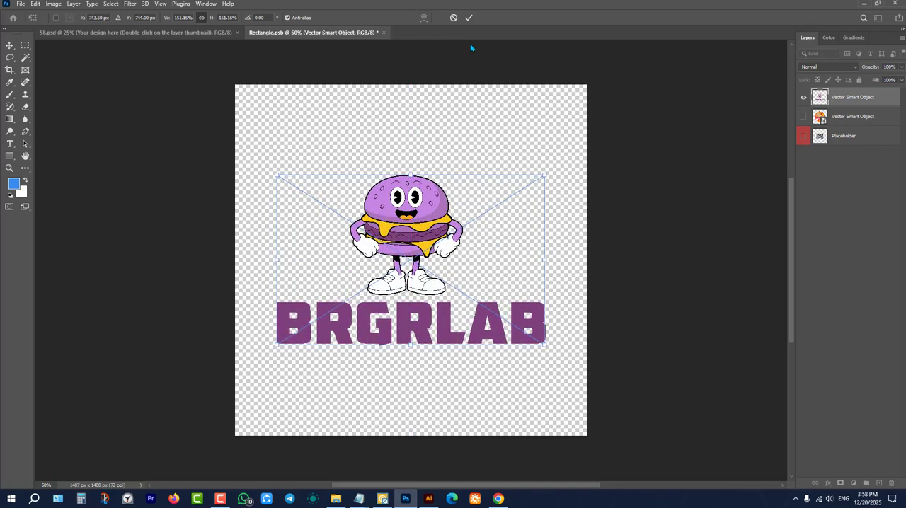
Commit the placed BRGRLAB logo and save the smart object to update the sign mockup.
click(469, 17)
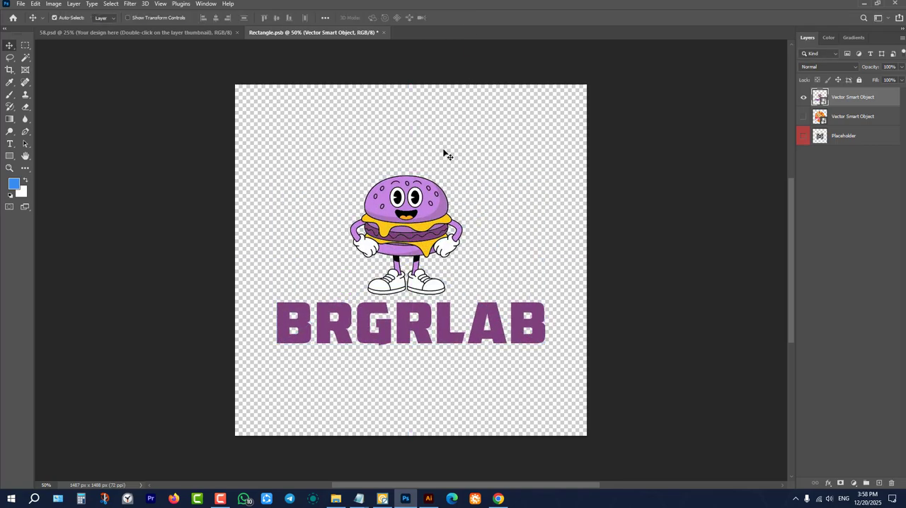
key(ctrl+s)
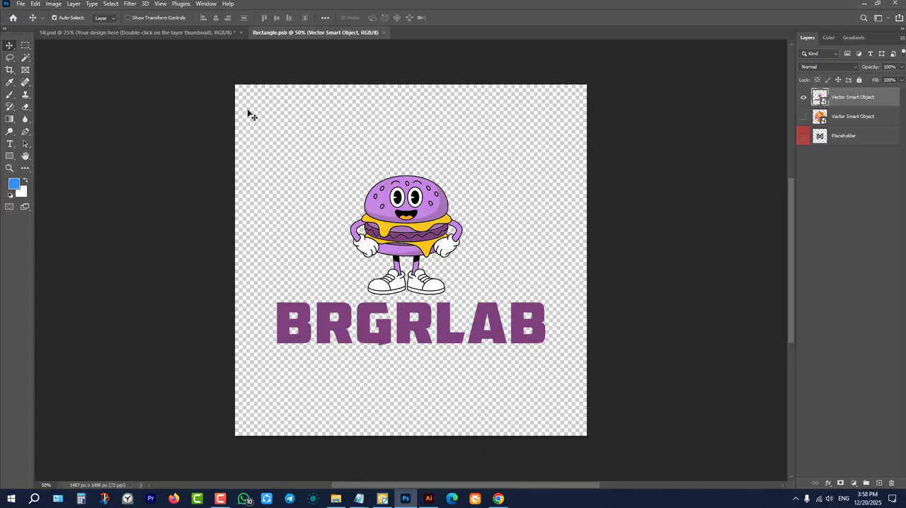
click(203, 35)
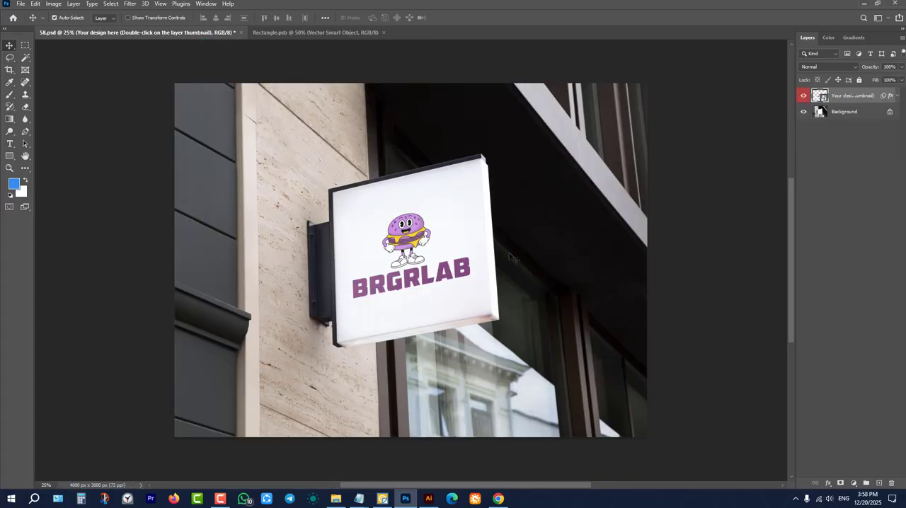
Close the smart object and the 58.psd mockup, and put Photoshop away.
click(384, 32)
click(241, 33)
click(451, 185)
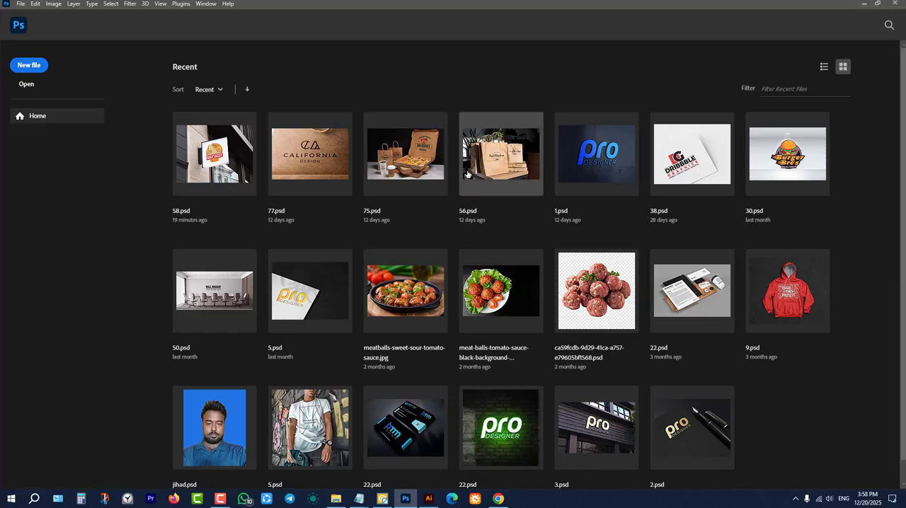
click(864, 4)
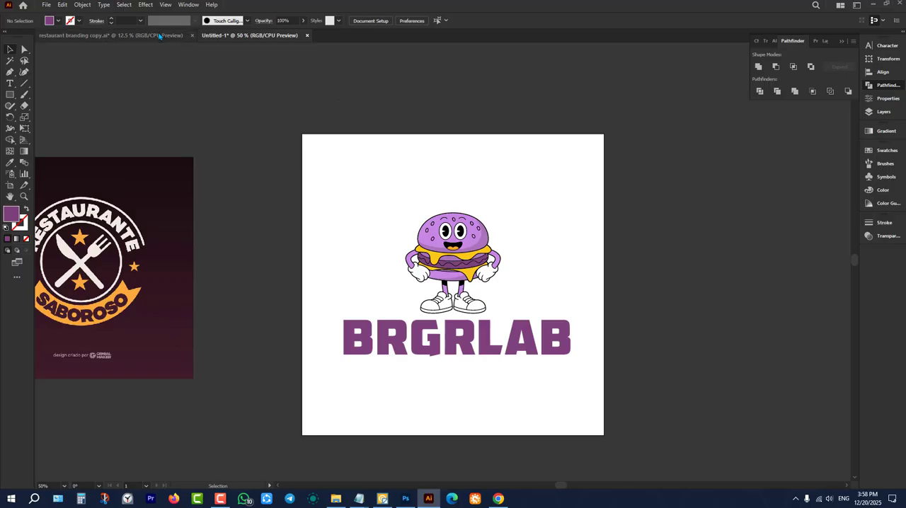
Close the restaurant branding copy.ai document in Illustrator and put Illustrator away to get back to the browser.
click(110, 34)
scroll(297, 147, down, 2)
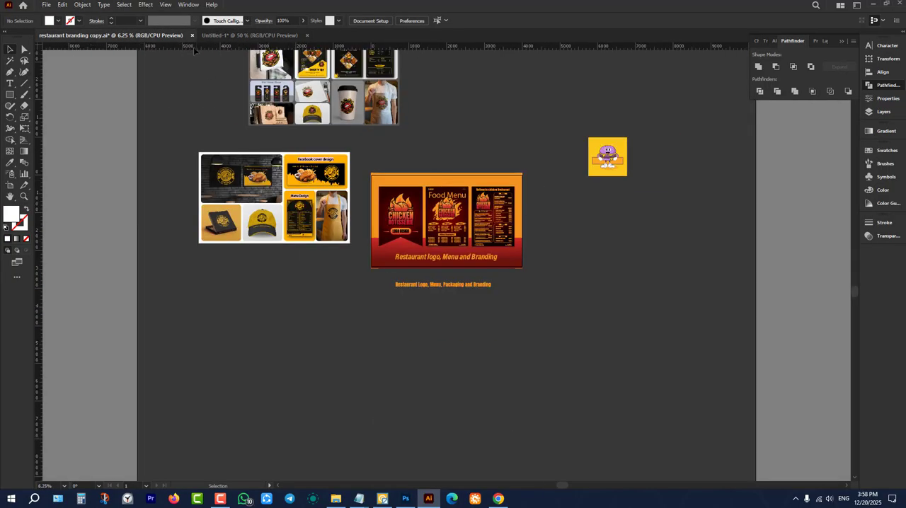
click(191, 35)
click(501, 260)
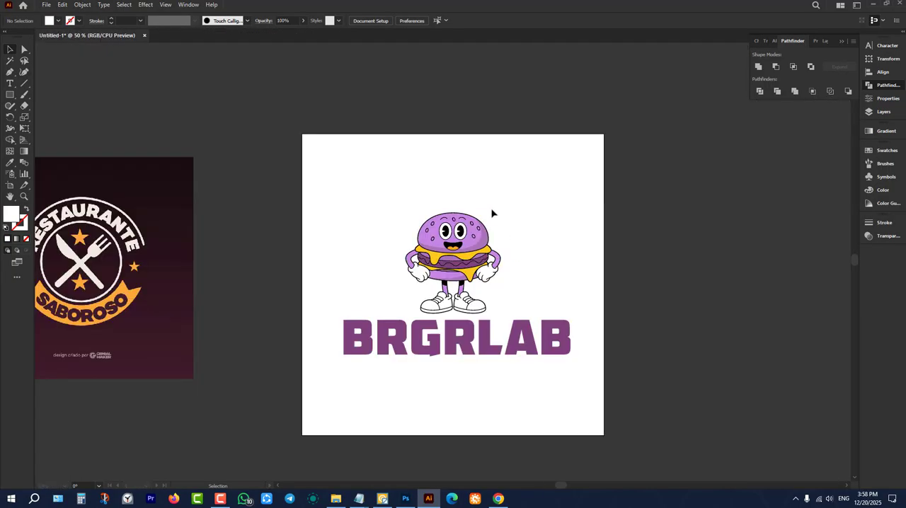
click(875, 3)
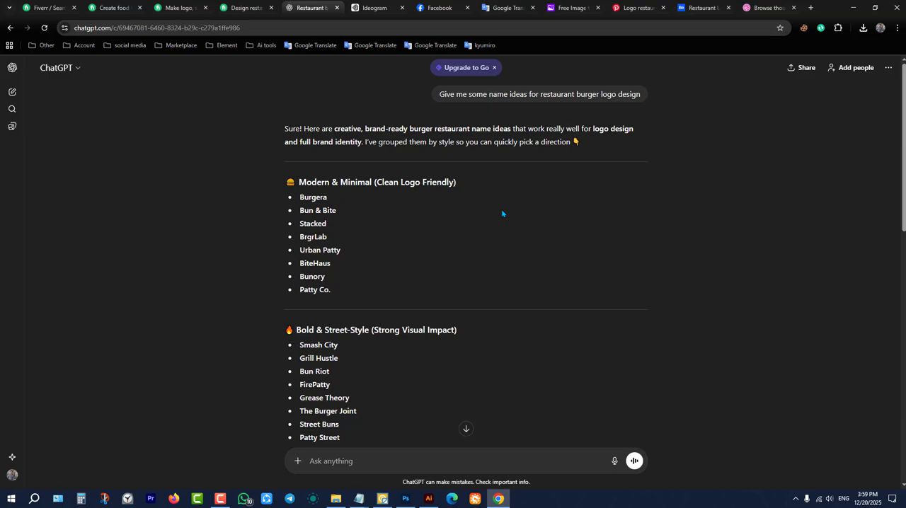
Look through ChatGPT's burger restaurant name ideas down to its closing suggestions, and bring up Facebook.
scroll(527, 207, down, 2)
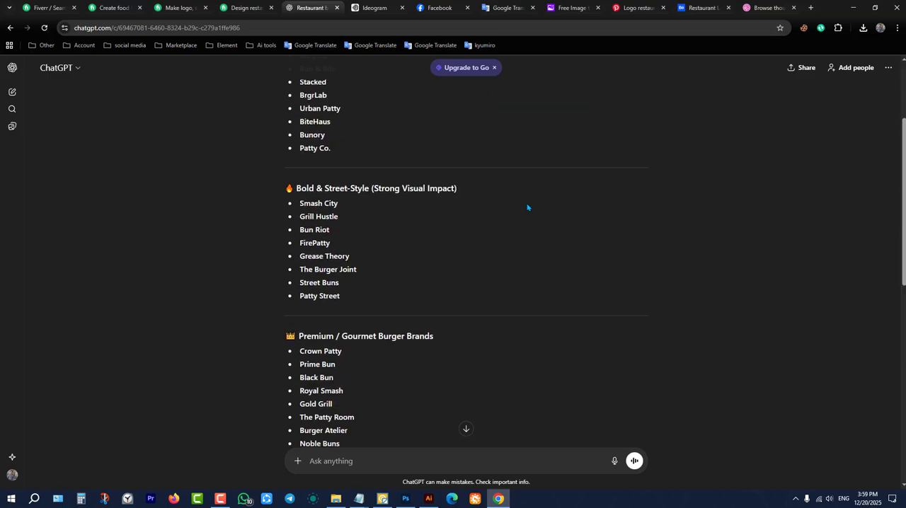
click(861, 2)
click(860, 3)
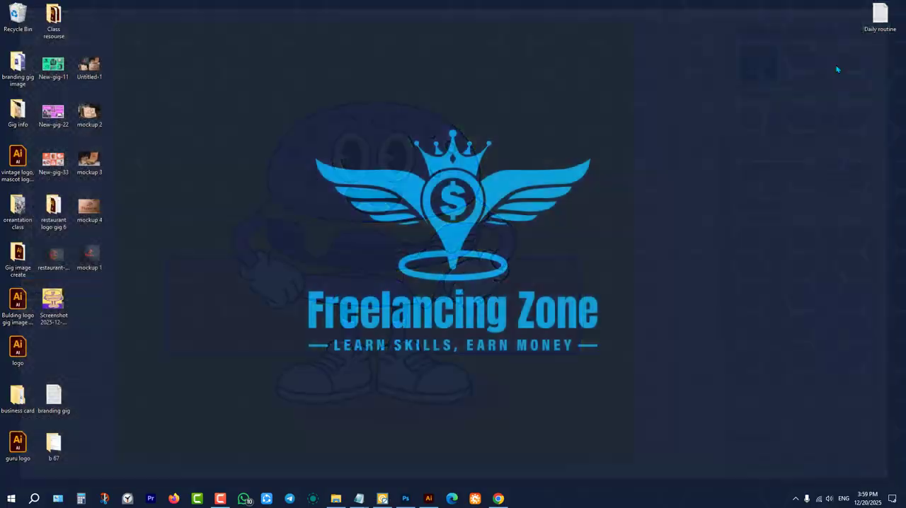
click(499, 499)
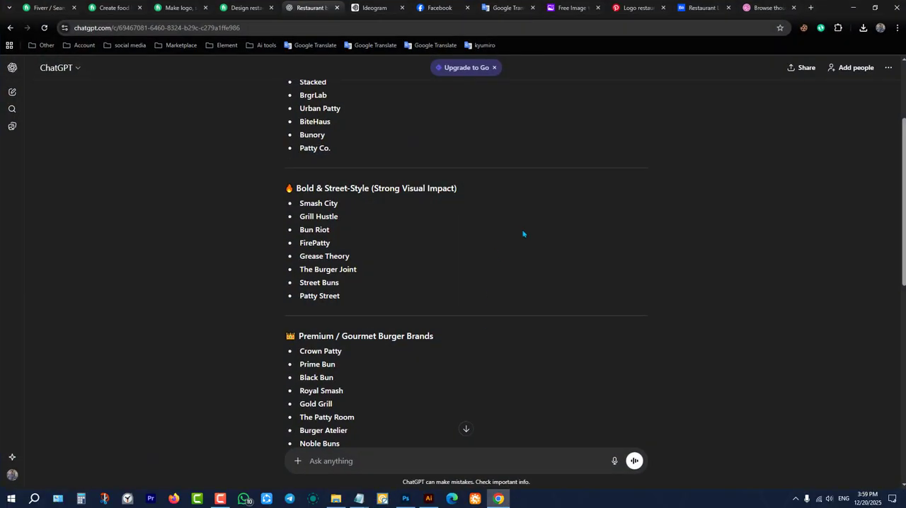
scroll(531, 241, up, 3)
scroll(555, 276, down, 5)
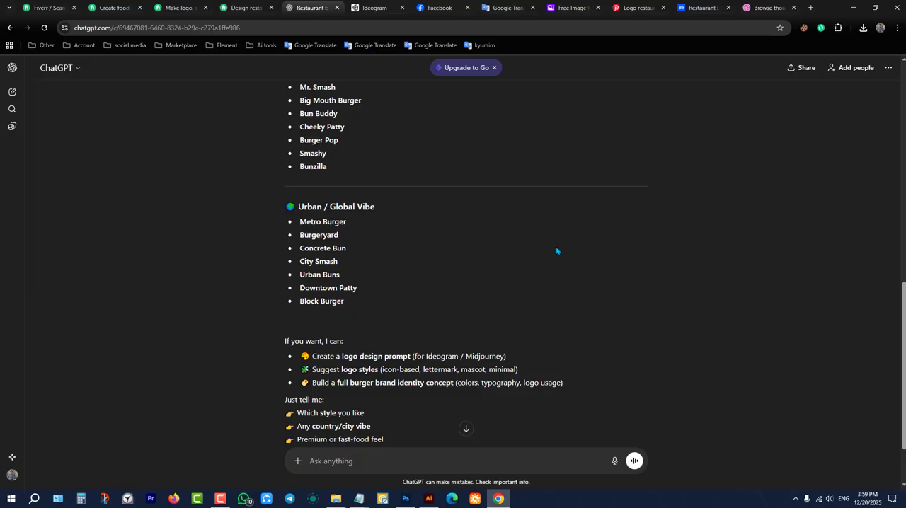
click(453, 7)
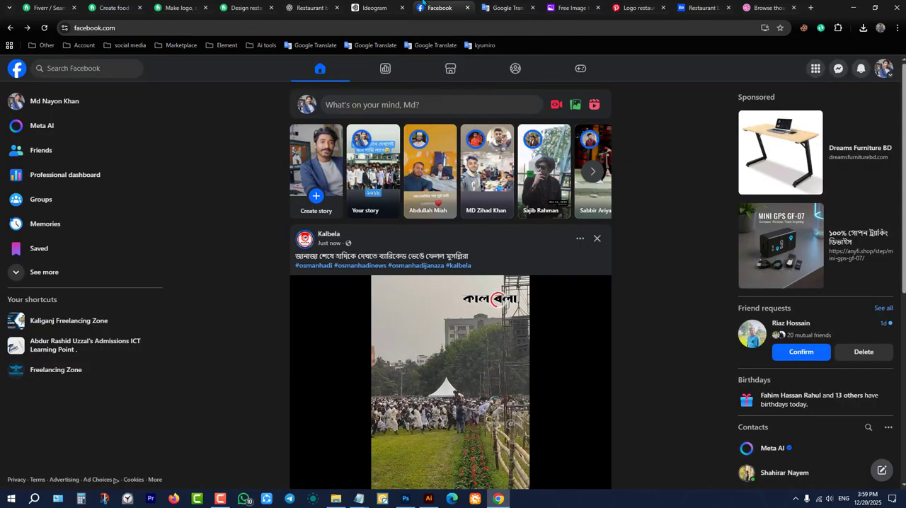
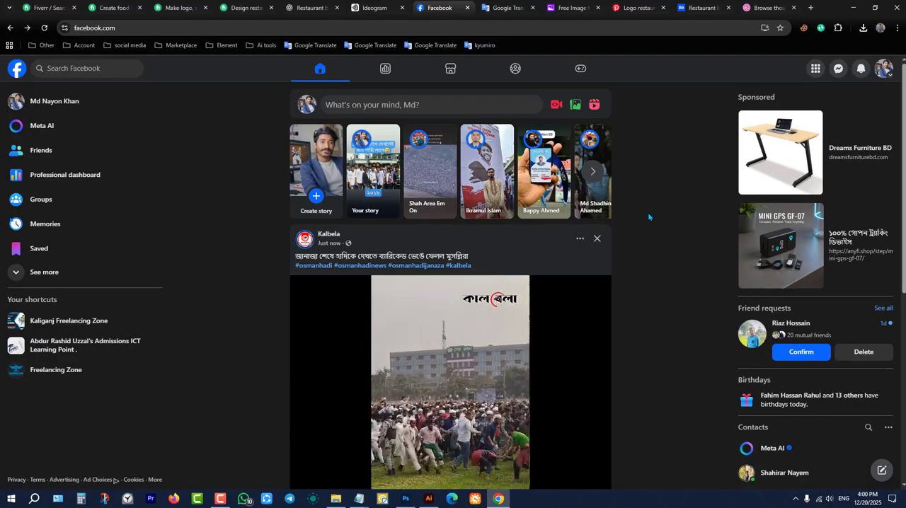
Check the Google Translate page, return to Facebook and open the most recent Messenger conversation.
click(509, 7)
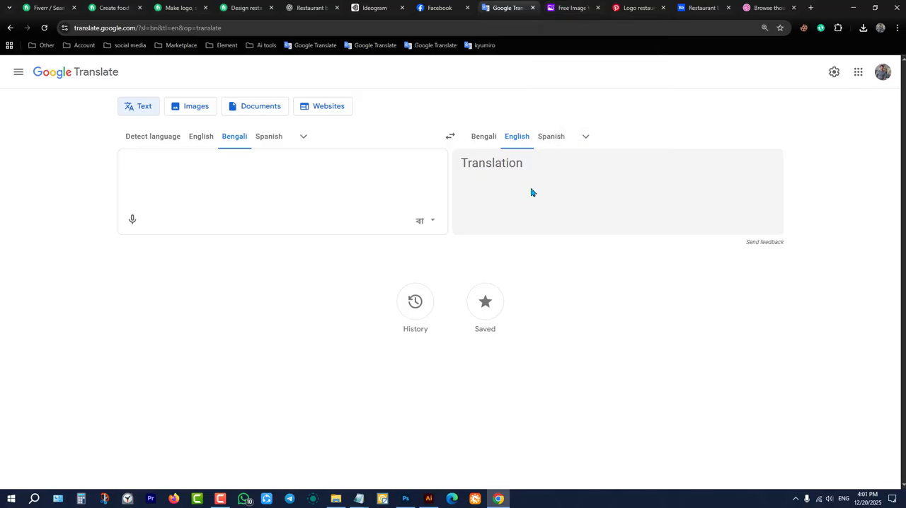
click(460, 4)
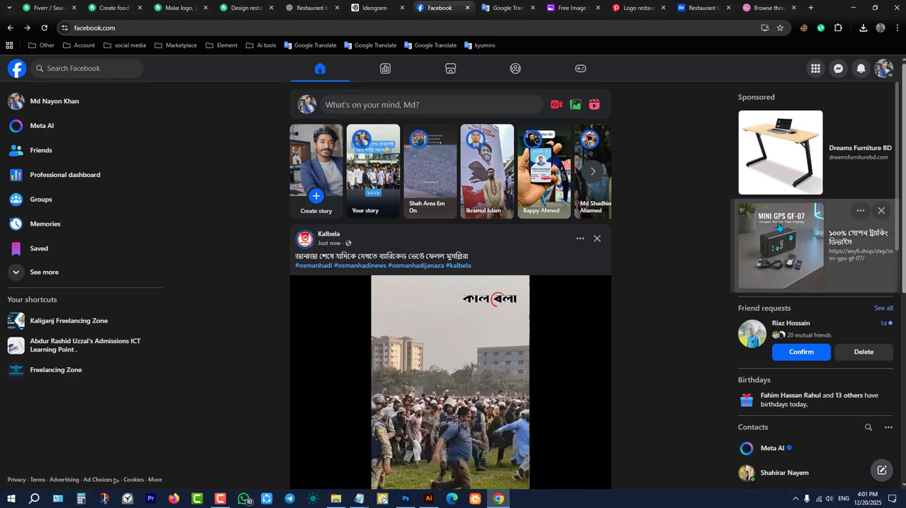
click(838, 68)
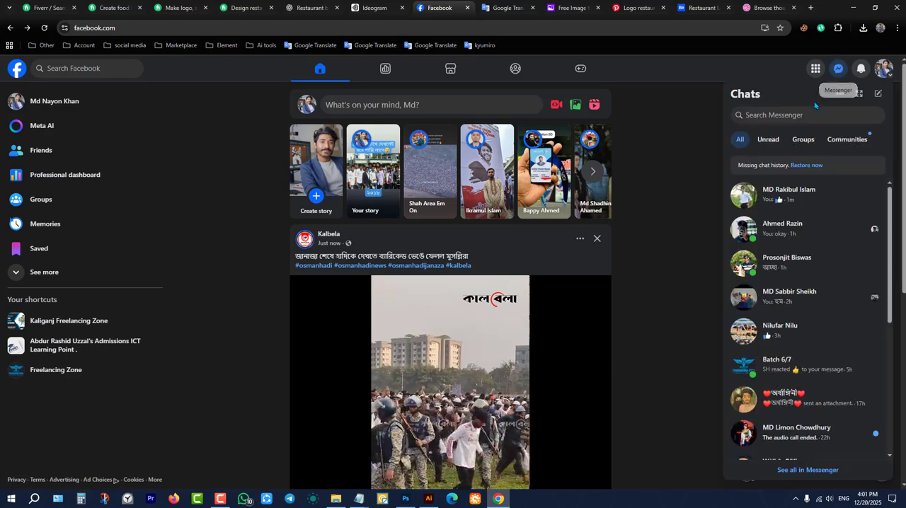
click(784, 204)
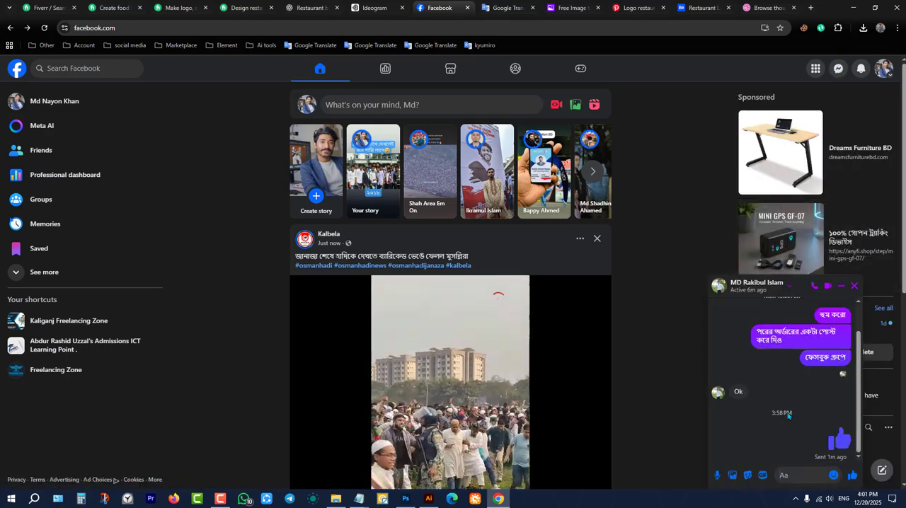
Read through the conversation's recent messages, including the shared Mr. Batata packaging and logo references and the replies below them.
scroll(787, 417, up, 5)
scroll(789, 418, down, 10)
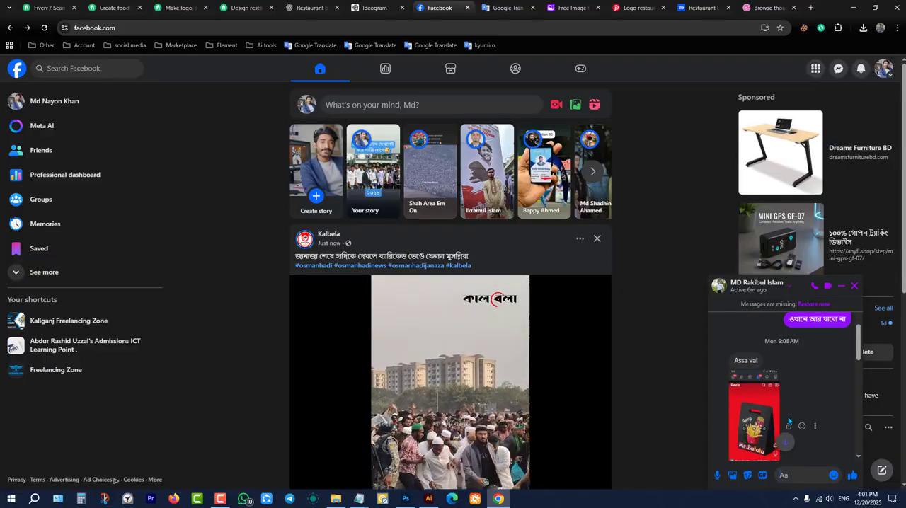
scroll(788, 420, up, 10)
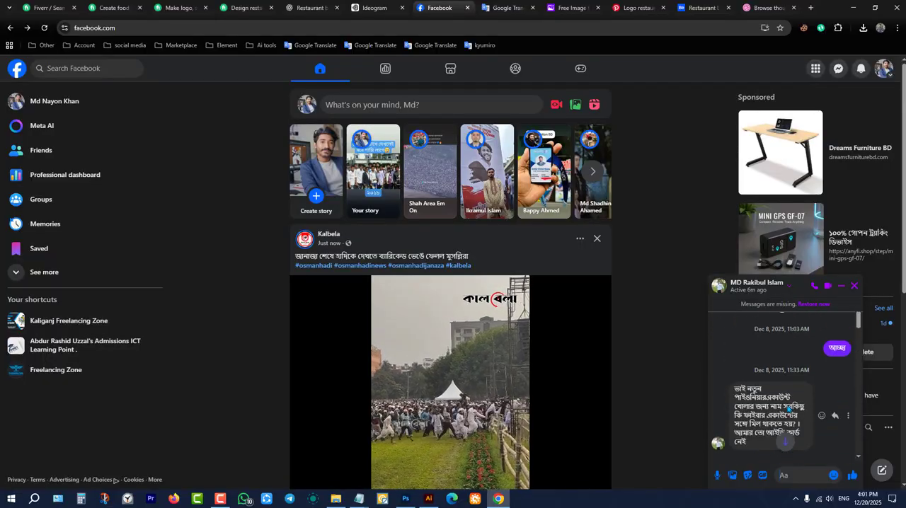
scroll(788, 410, up, 10)
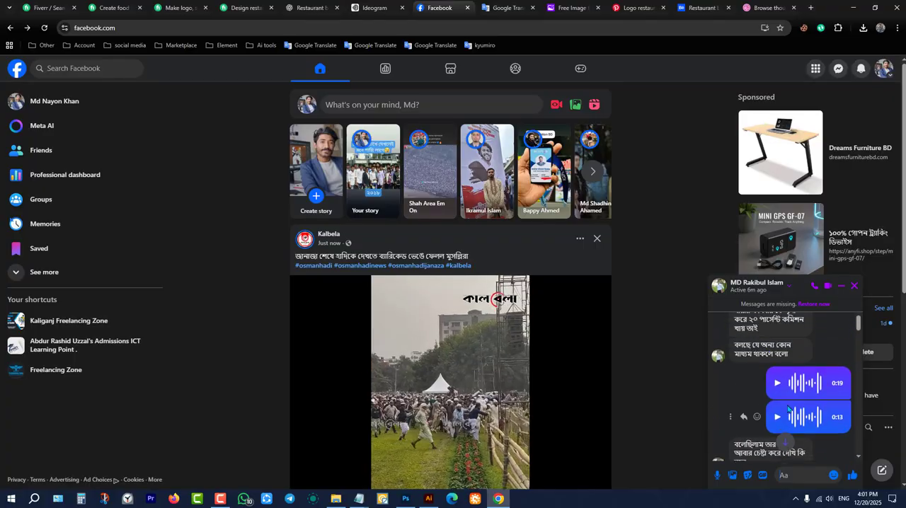
scroll(788, 410, down, 15)
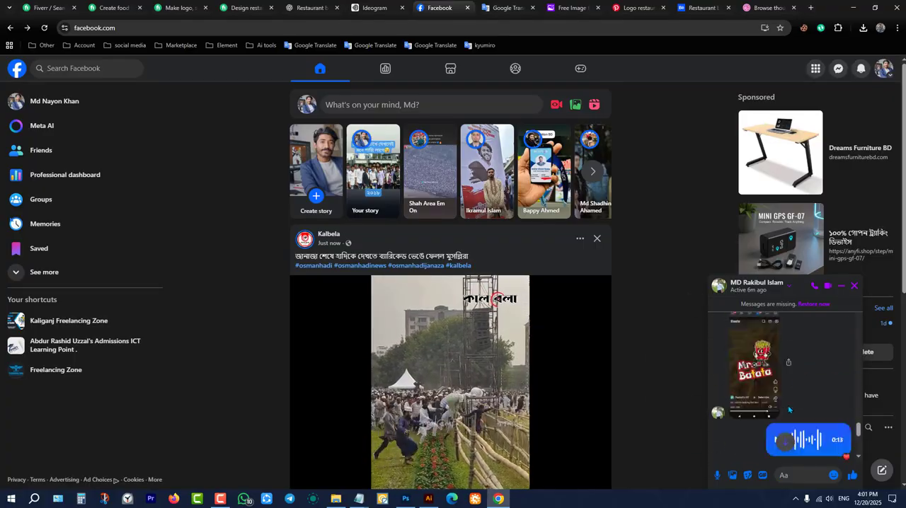
scroll(790, 411, up, 8)
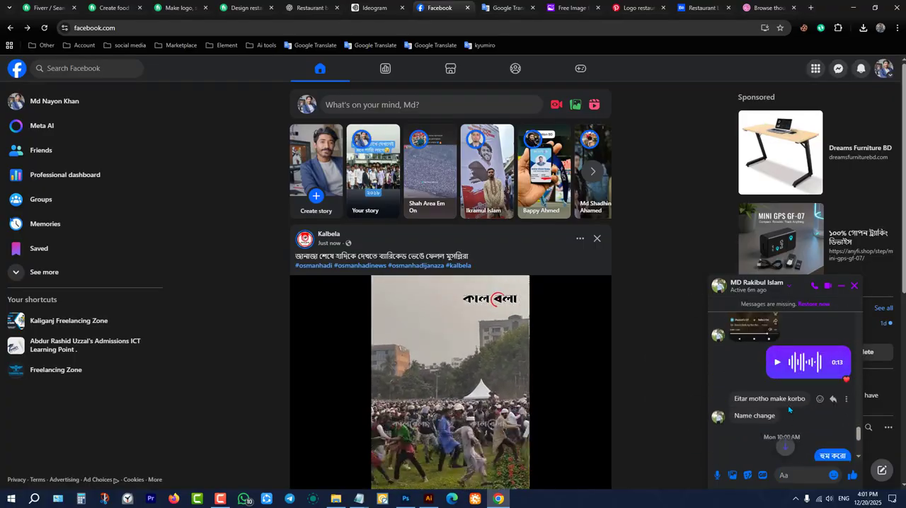
scroll(788, 405, up, 2)
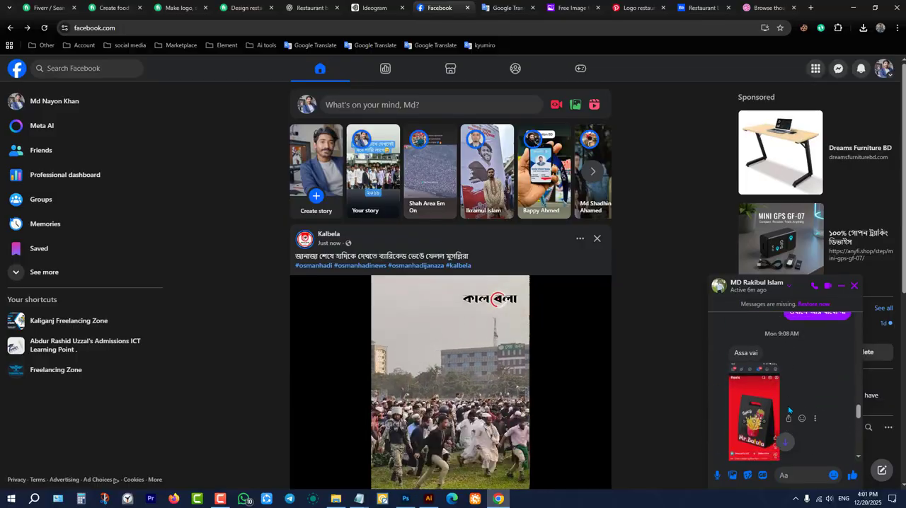
scroll(777, 390, down, 10)
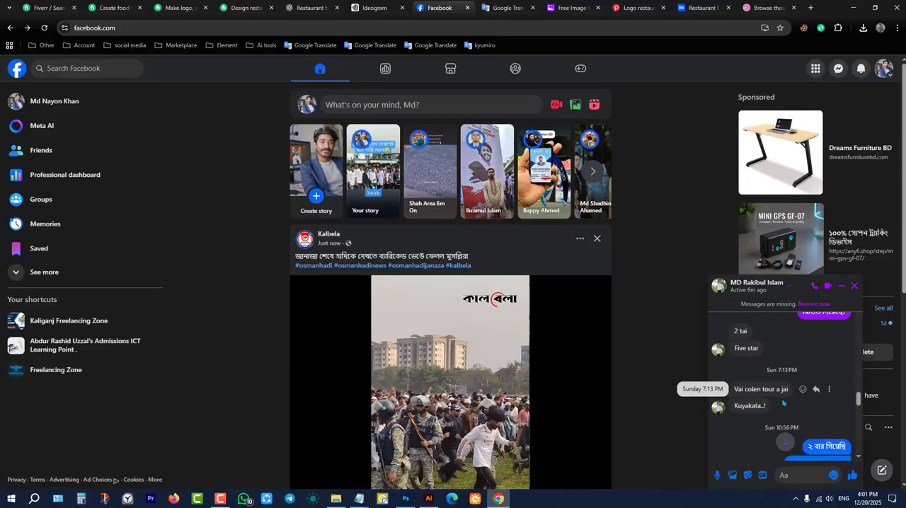
scroll(780, 407, up, 8)
scroll(780, 407, down, 5)
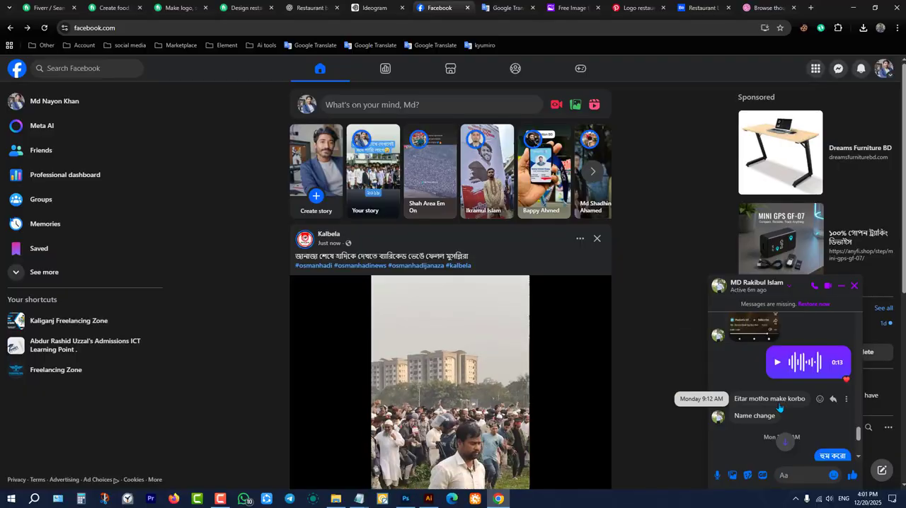
scroll(780, 407, up, 4)
scroll(780, 407, down, 4)
scroll(779, 407, down, 4)
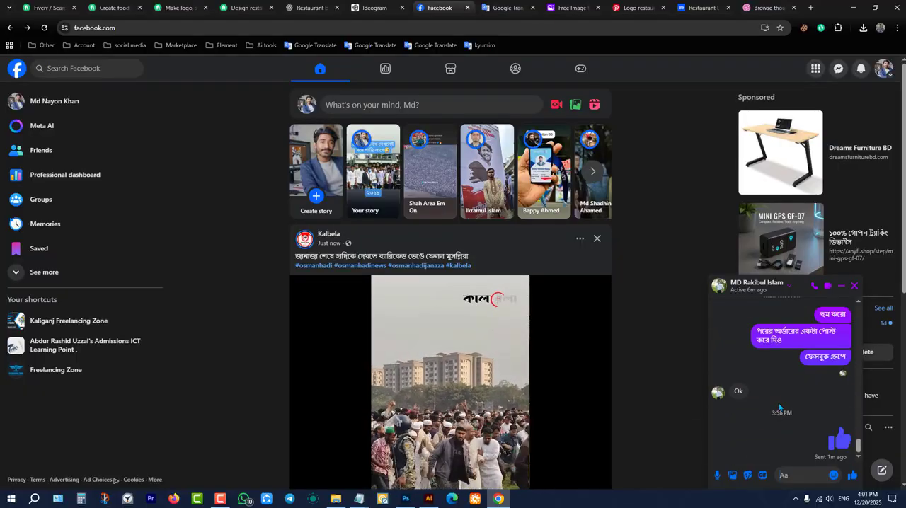
scroll(780, 407, up, 8)
scroll(780, 407, down, 3)
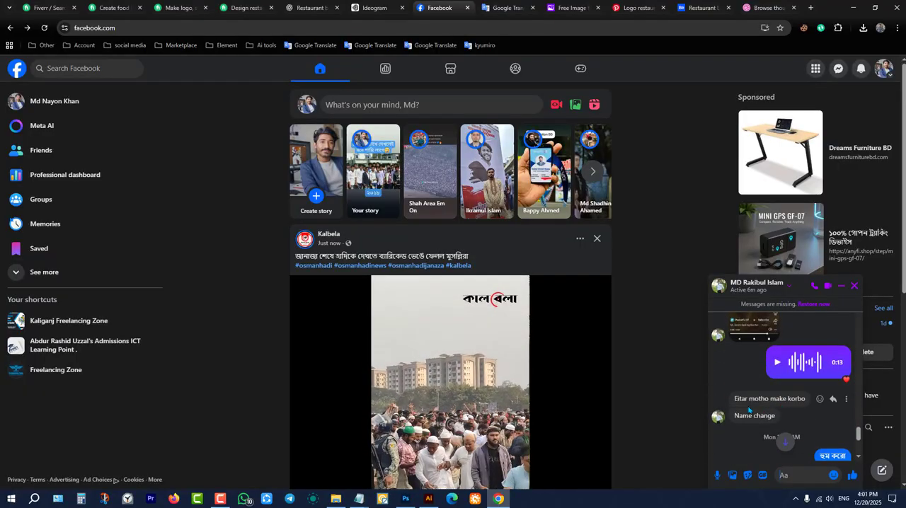
scroll(759, 405, down, 3)
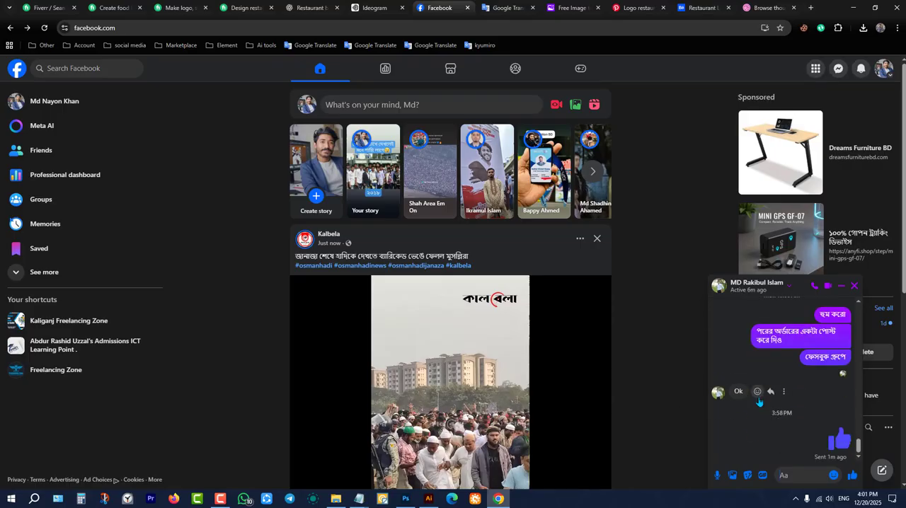
Review the conversation's older December messages about orders and payment, and close the chat.
scroll(759, 405, up, 5)
scroll(760, 402, up, 6)
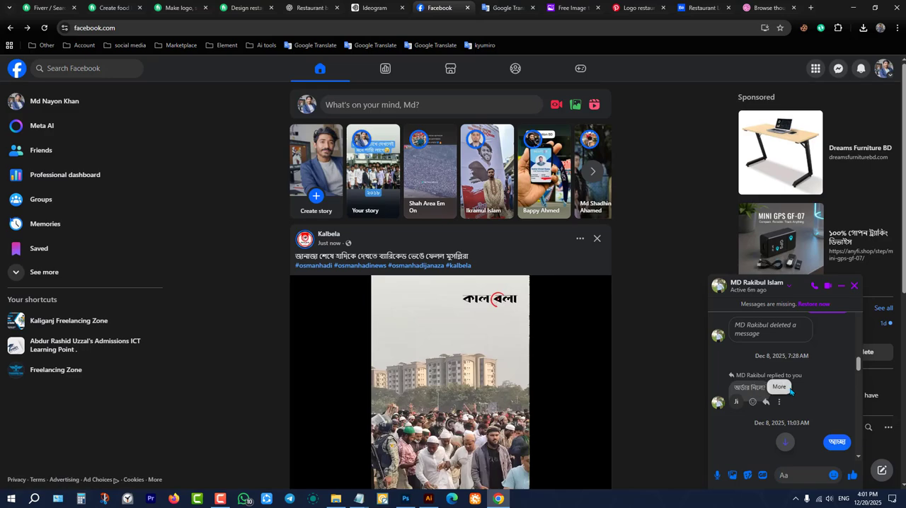
scroll(832, 392, up, 2)
scroll(833, 392, up, 1)
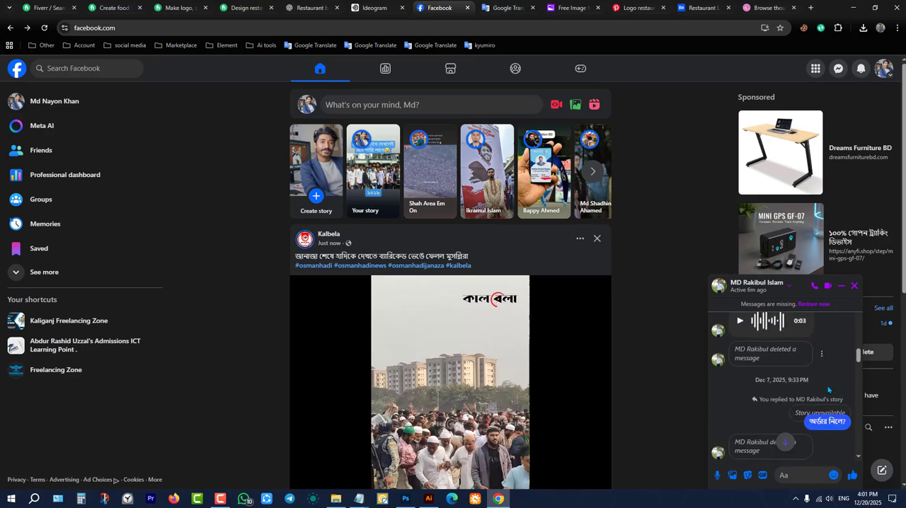
scroll(830, 391, down, 1)
scroll(827, 389, up, 1)
scroll(826, 389, up, 4)
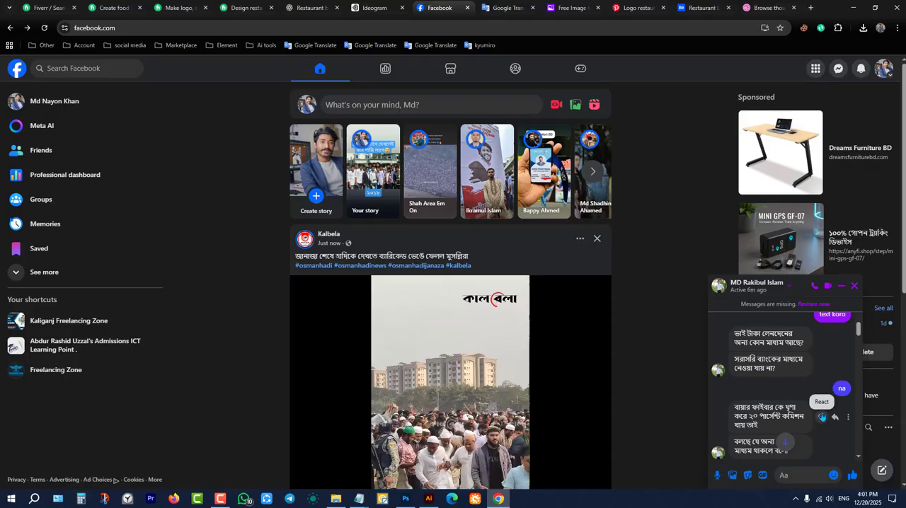
scroll(860, 332, down, 1)
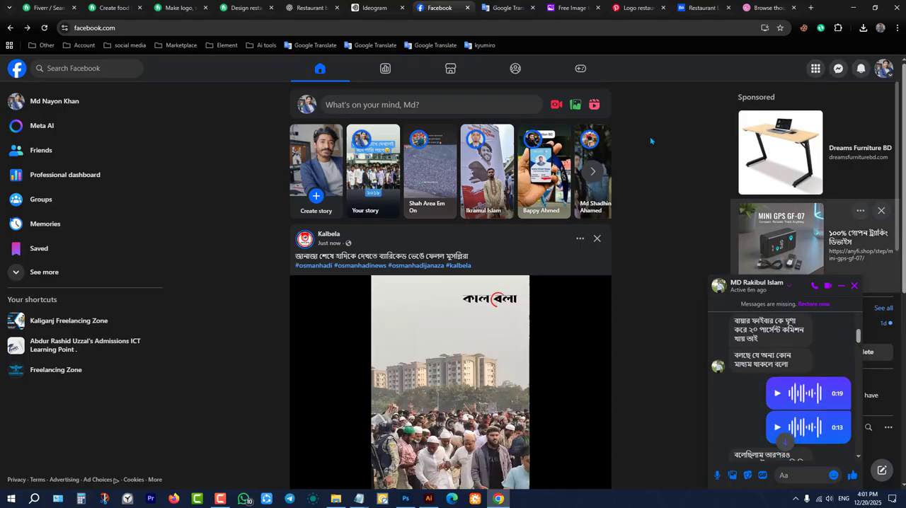
click(856, 286)
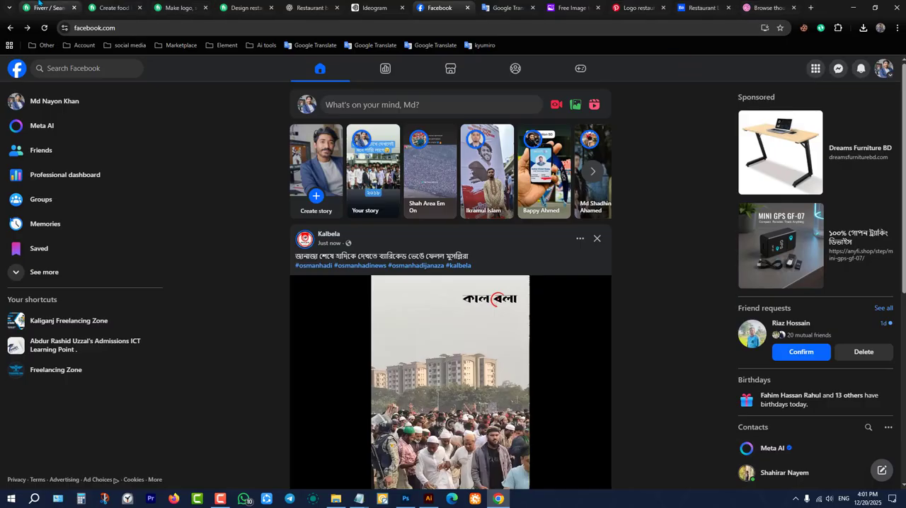
Bring up the Fiverr results for restaurant branding and look through the first rows of gigs.
click(39, 6)
scroll(587, 233, up, 3)
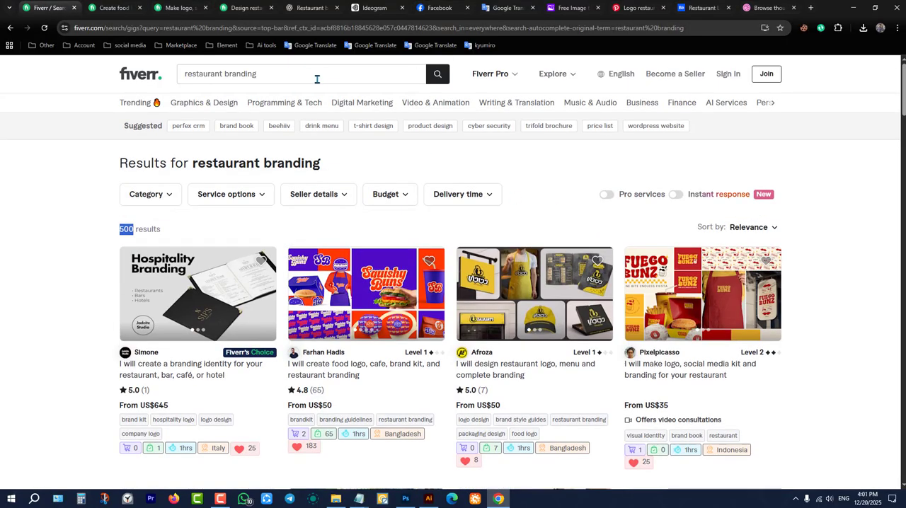
scroll(552, 193, down, 2)
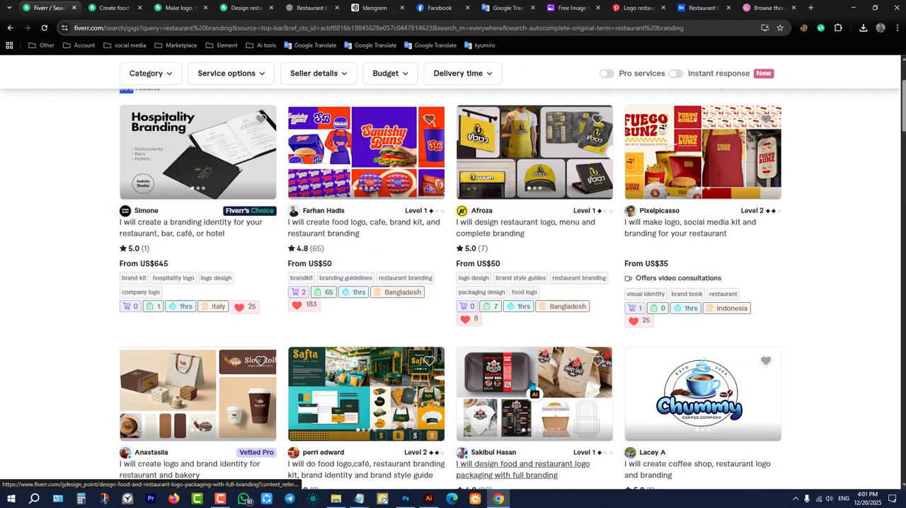
scroll(590, 239, down, 3)
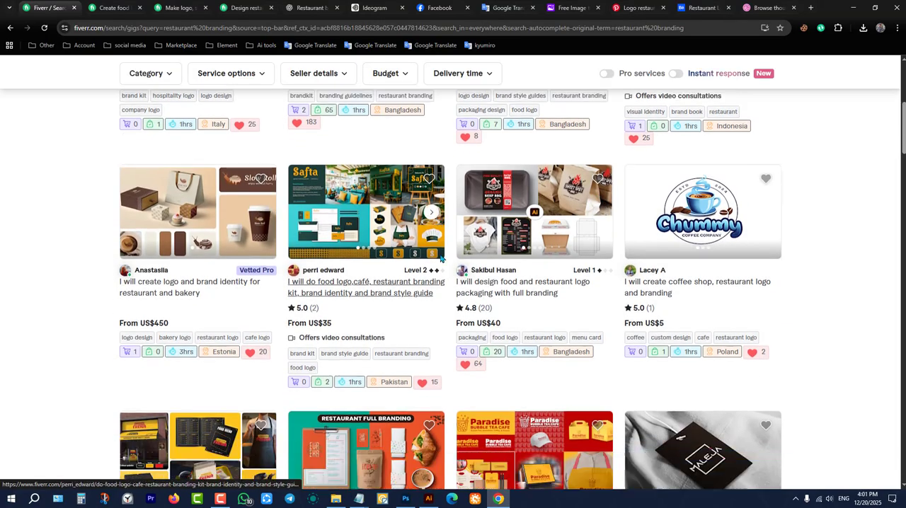
scroll(453, 248, down, 2)
scroll(522, 203, up, 2)
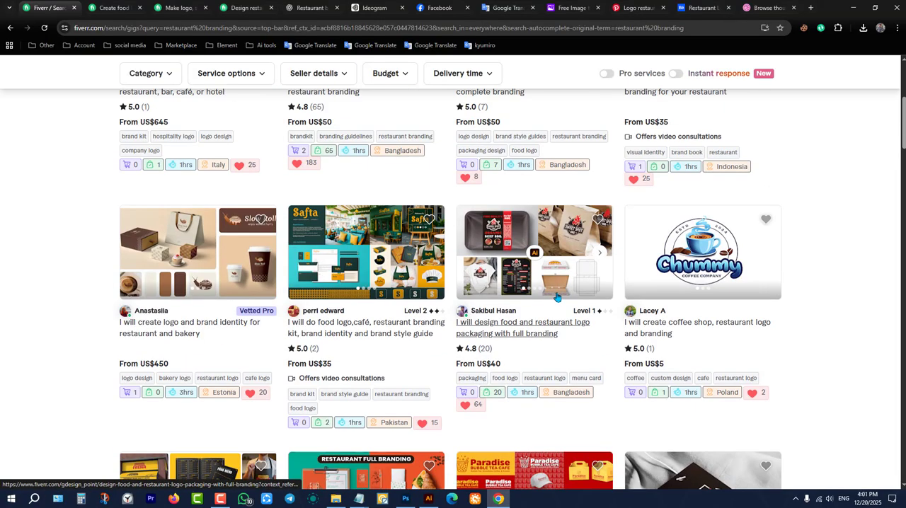
Open the "I will design food and restaurant logo packaging with full branding" gig and examine its images and packages.
click(536, 269)
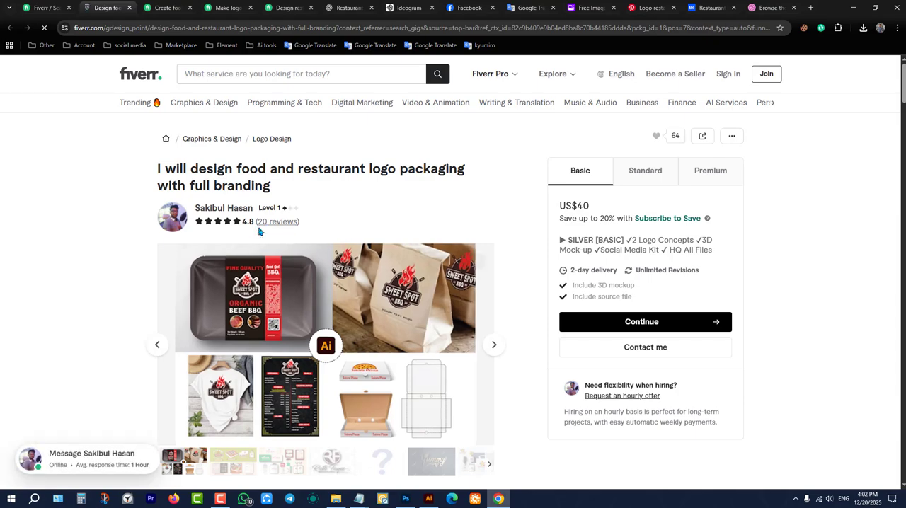
scroll(267, 235, down, 2)
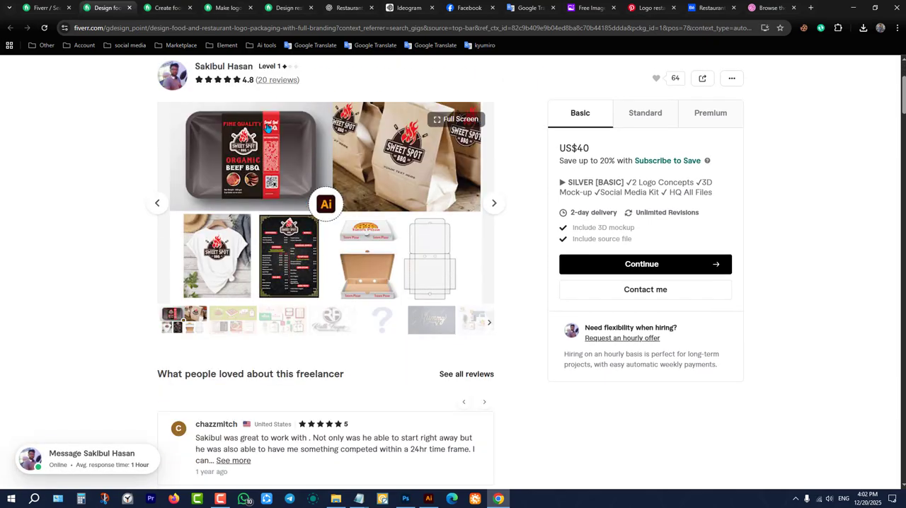
scroll(268, 177, up, 3)
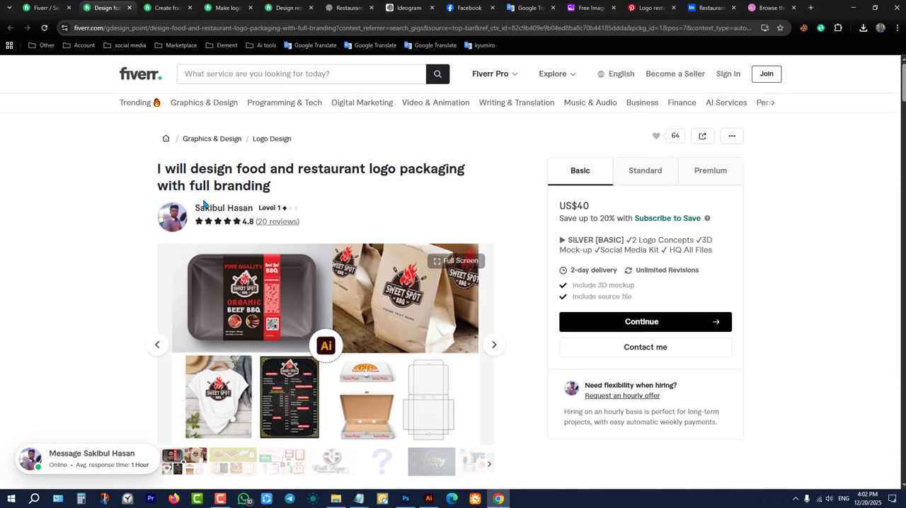
From the restaurant branding results, open the seller profile behind the Yellow Smash branding gig and review its services.
click(55, 4)
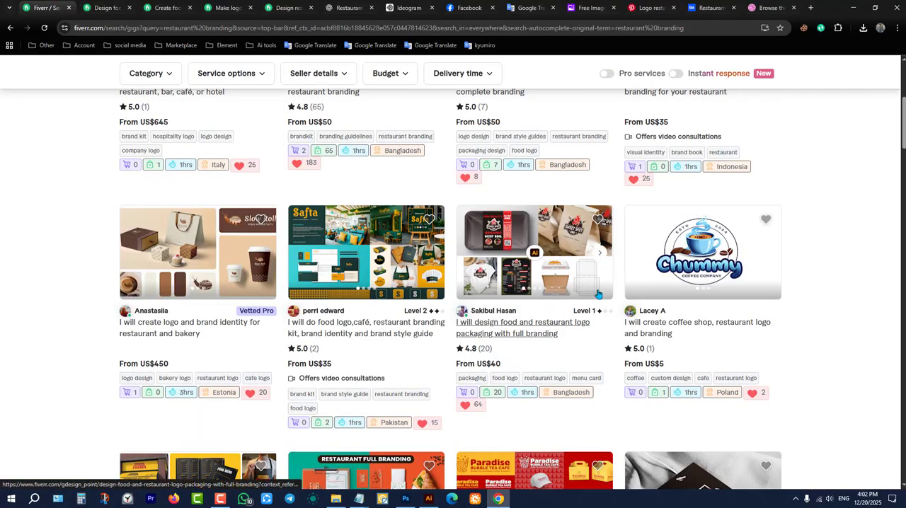
scroll(550, 243, down, 2)
scroll(558, 238, down, 4)
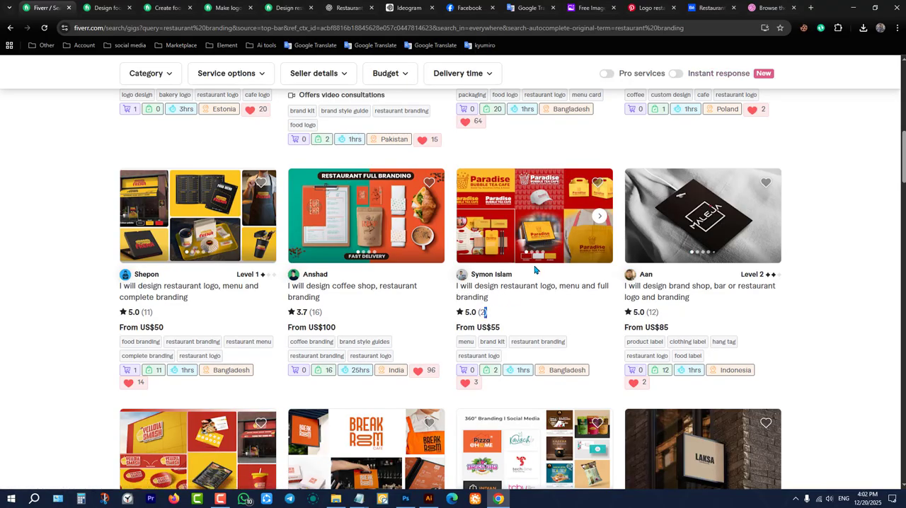
scroll(528, 282, down, 3)
scroll(386, 286, down, 3)
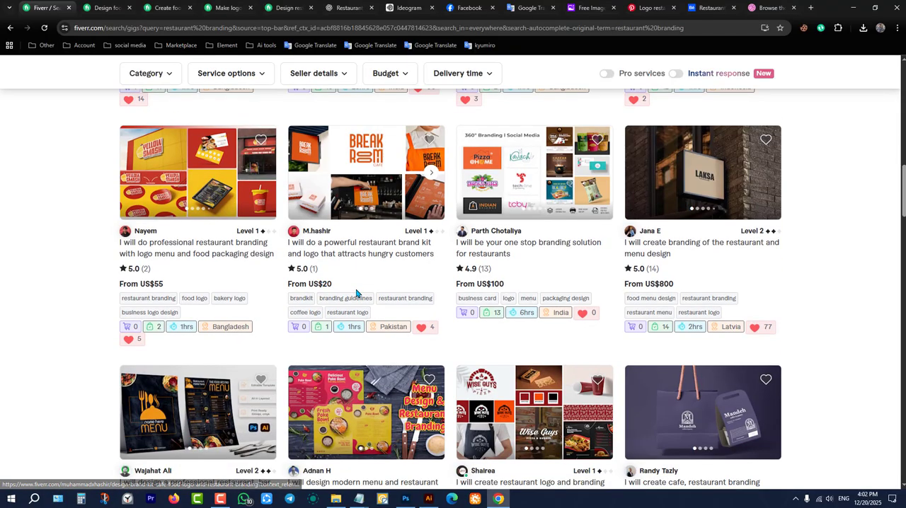
click(143, 234)
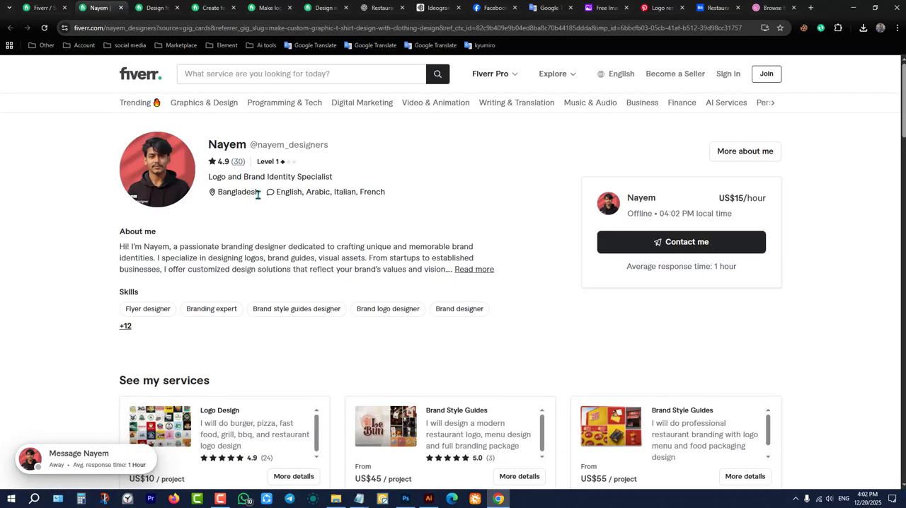
scroll(234, 166, down, 2)
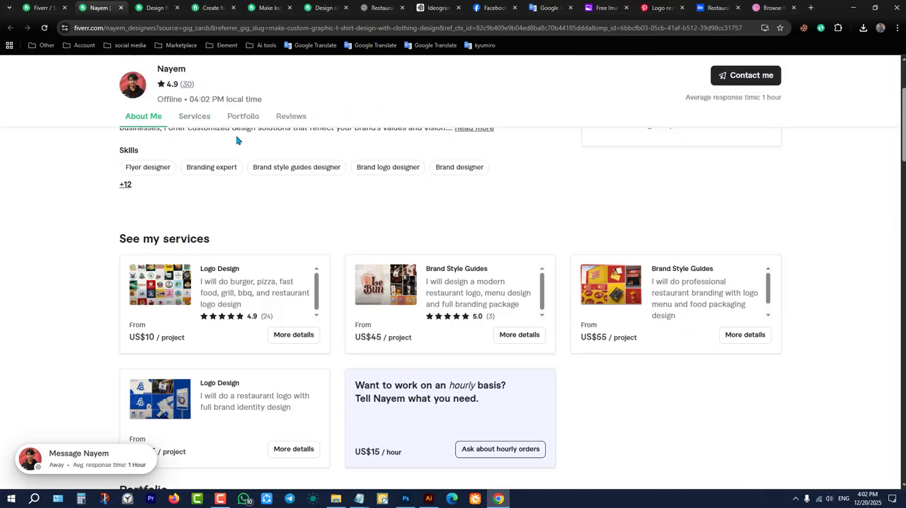
scroll(236, 140, up, 2)
Go back to the restaurant branding results and examine the gigs further down the page.
click(42, 8)
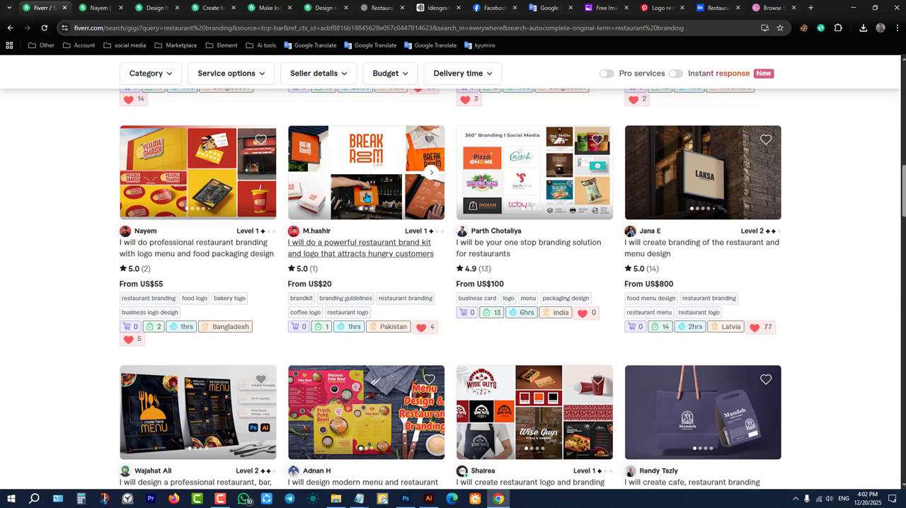
scroll(368, 195, down, 2)
scroll(453, 297, down, 2)
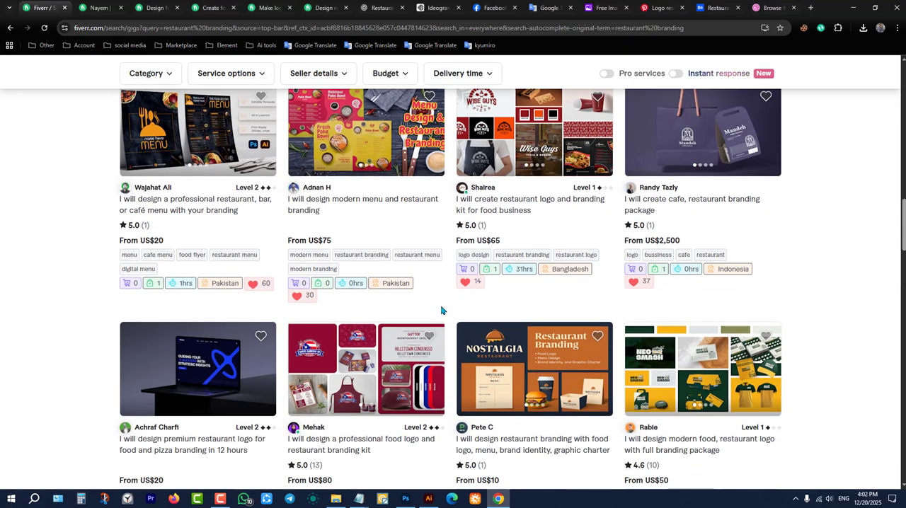
scroll(442, 310, down, 4)
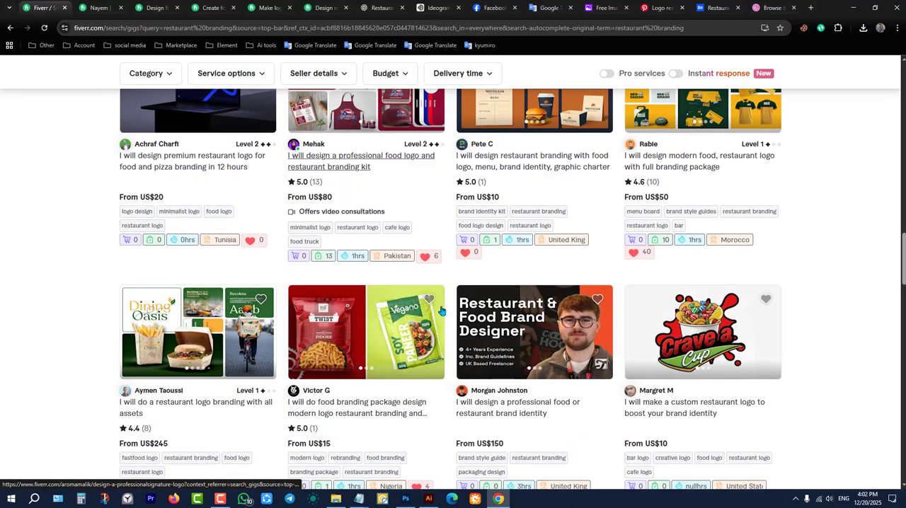
scroll(441, 310, down, 2)
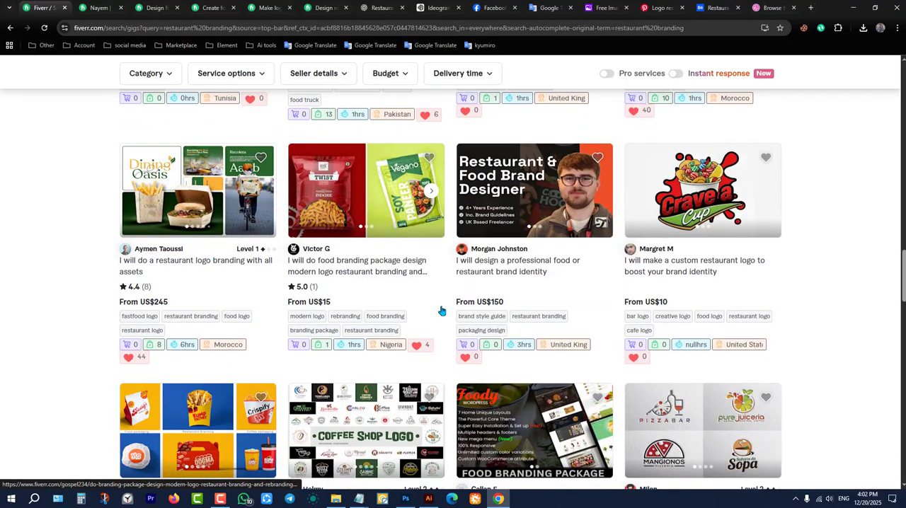
Put the browser away and refresh the desktop.
click(855, 7)
right_click(775, 104)
click(803, 127)
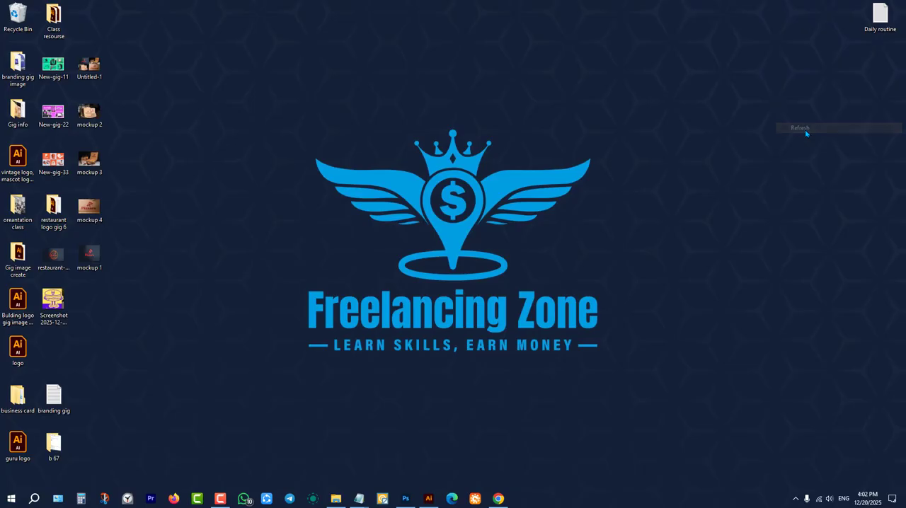